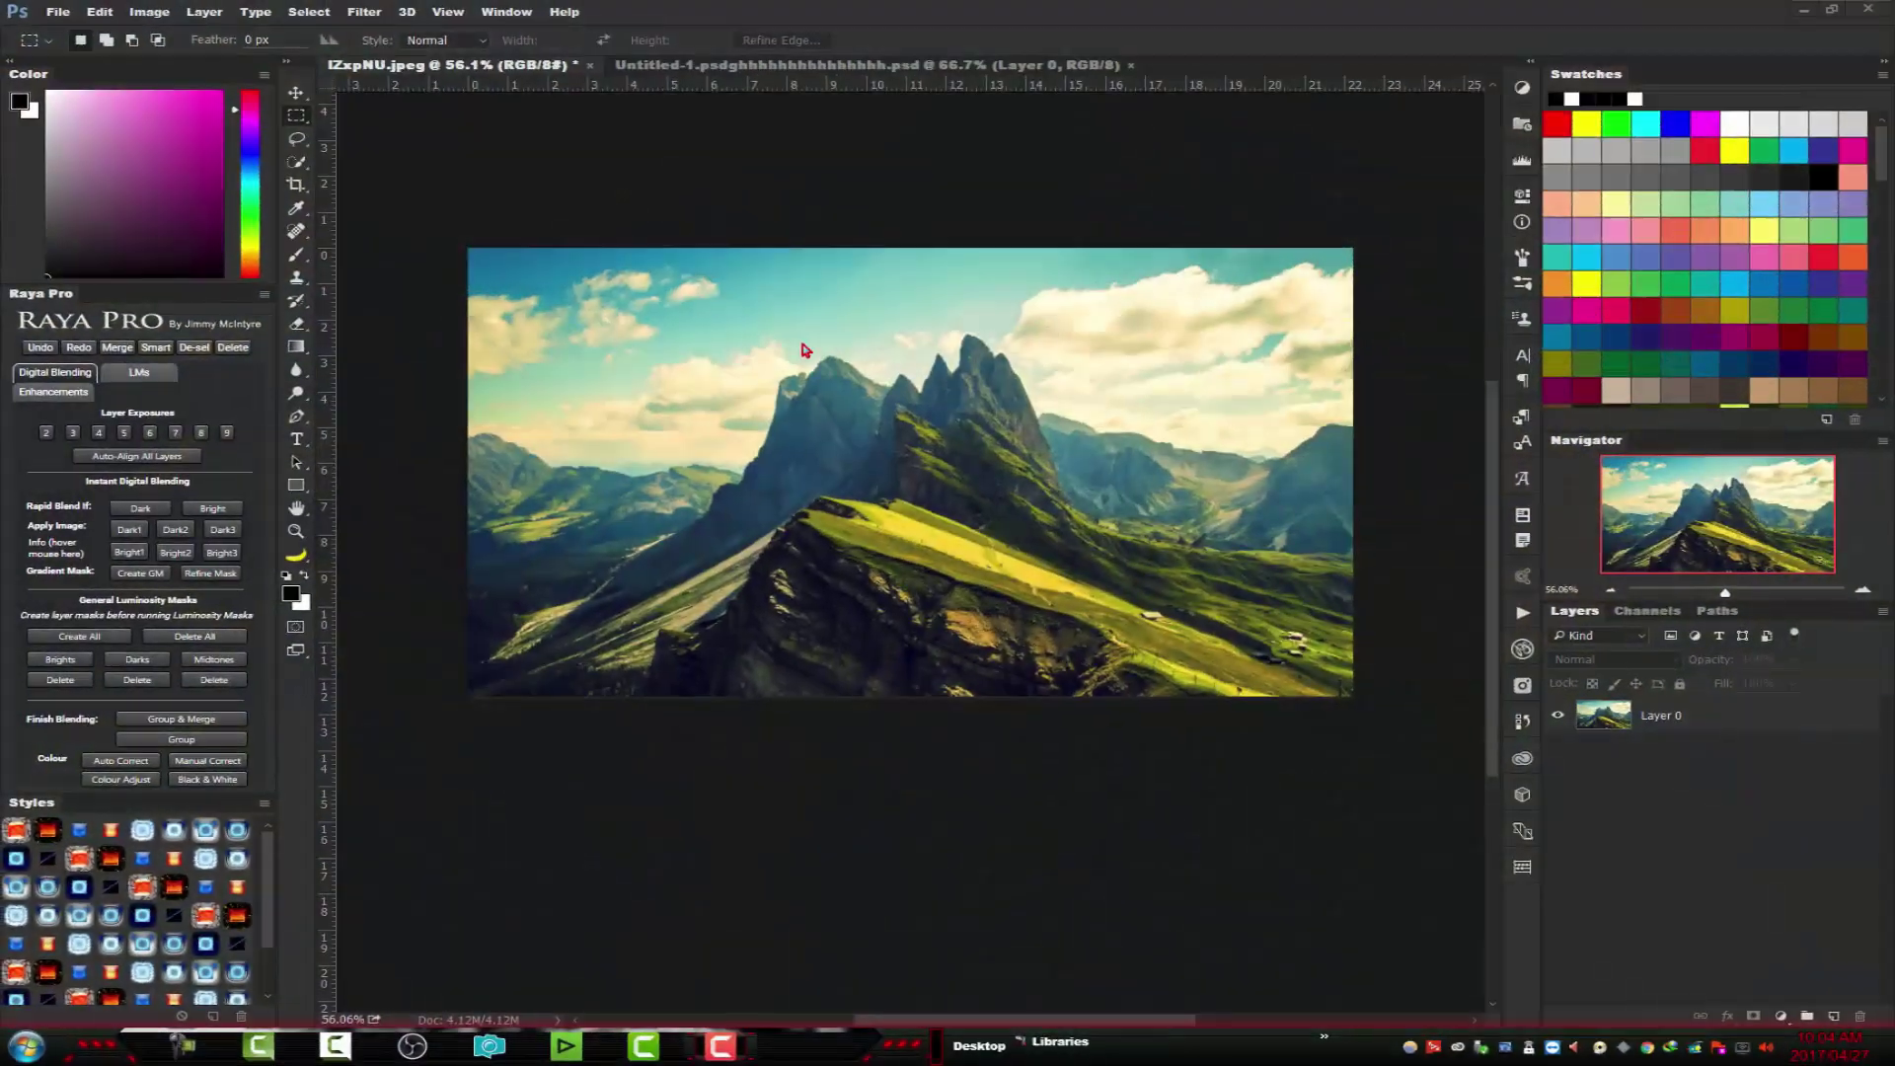
- Enlarge the canvas to 200% height, anchored top-centre, leaving empty space below the photo
click(139, 11)
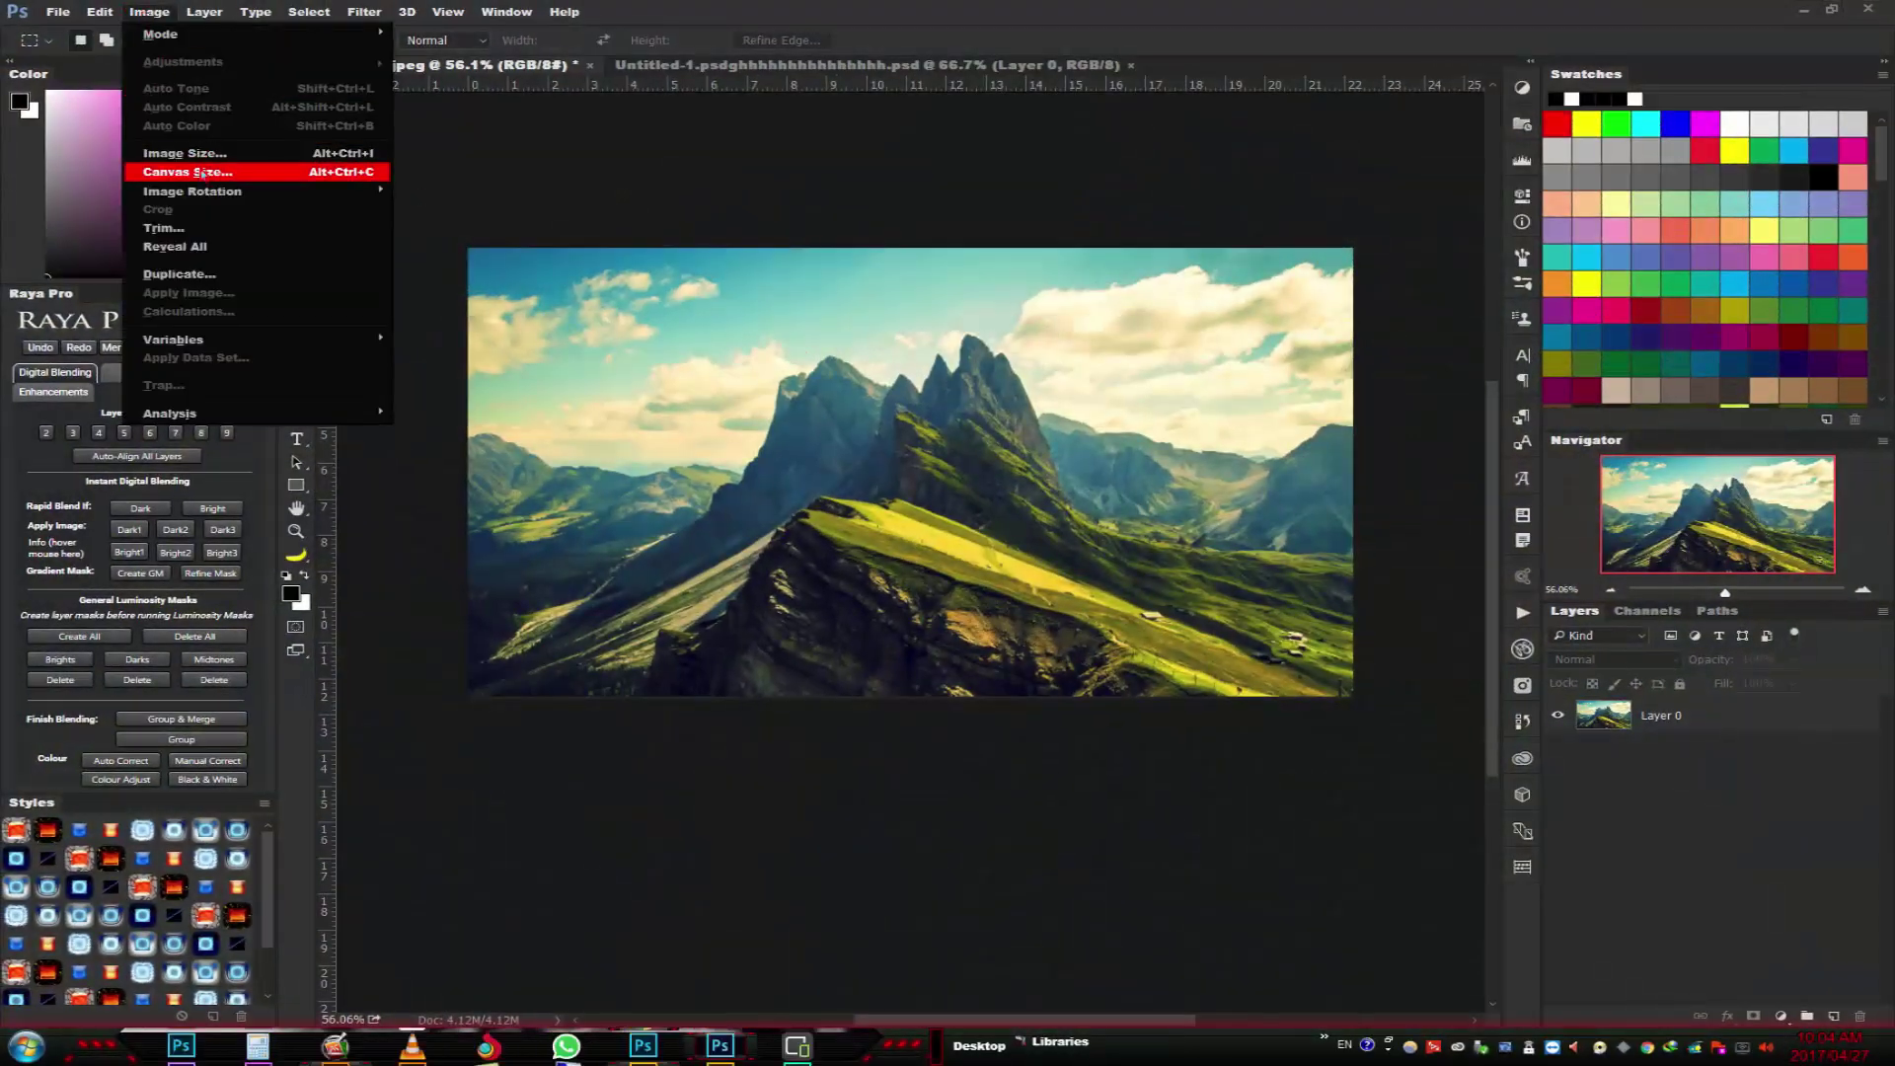
click(207, 170)
click(1017, 362)
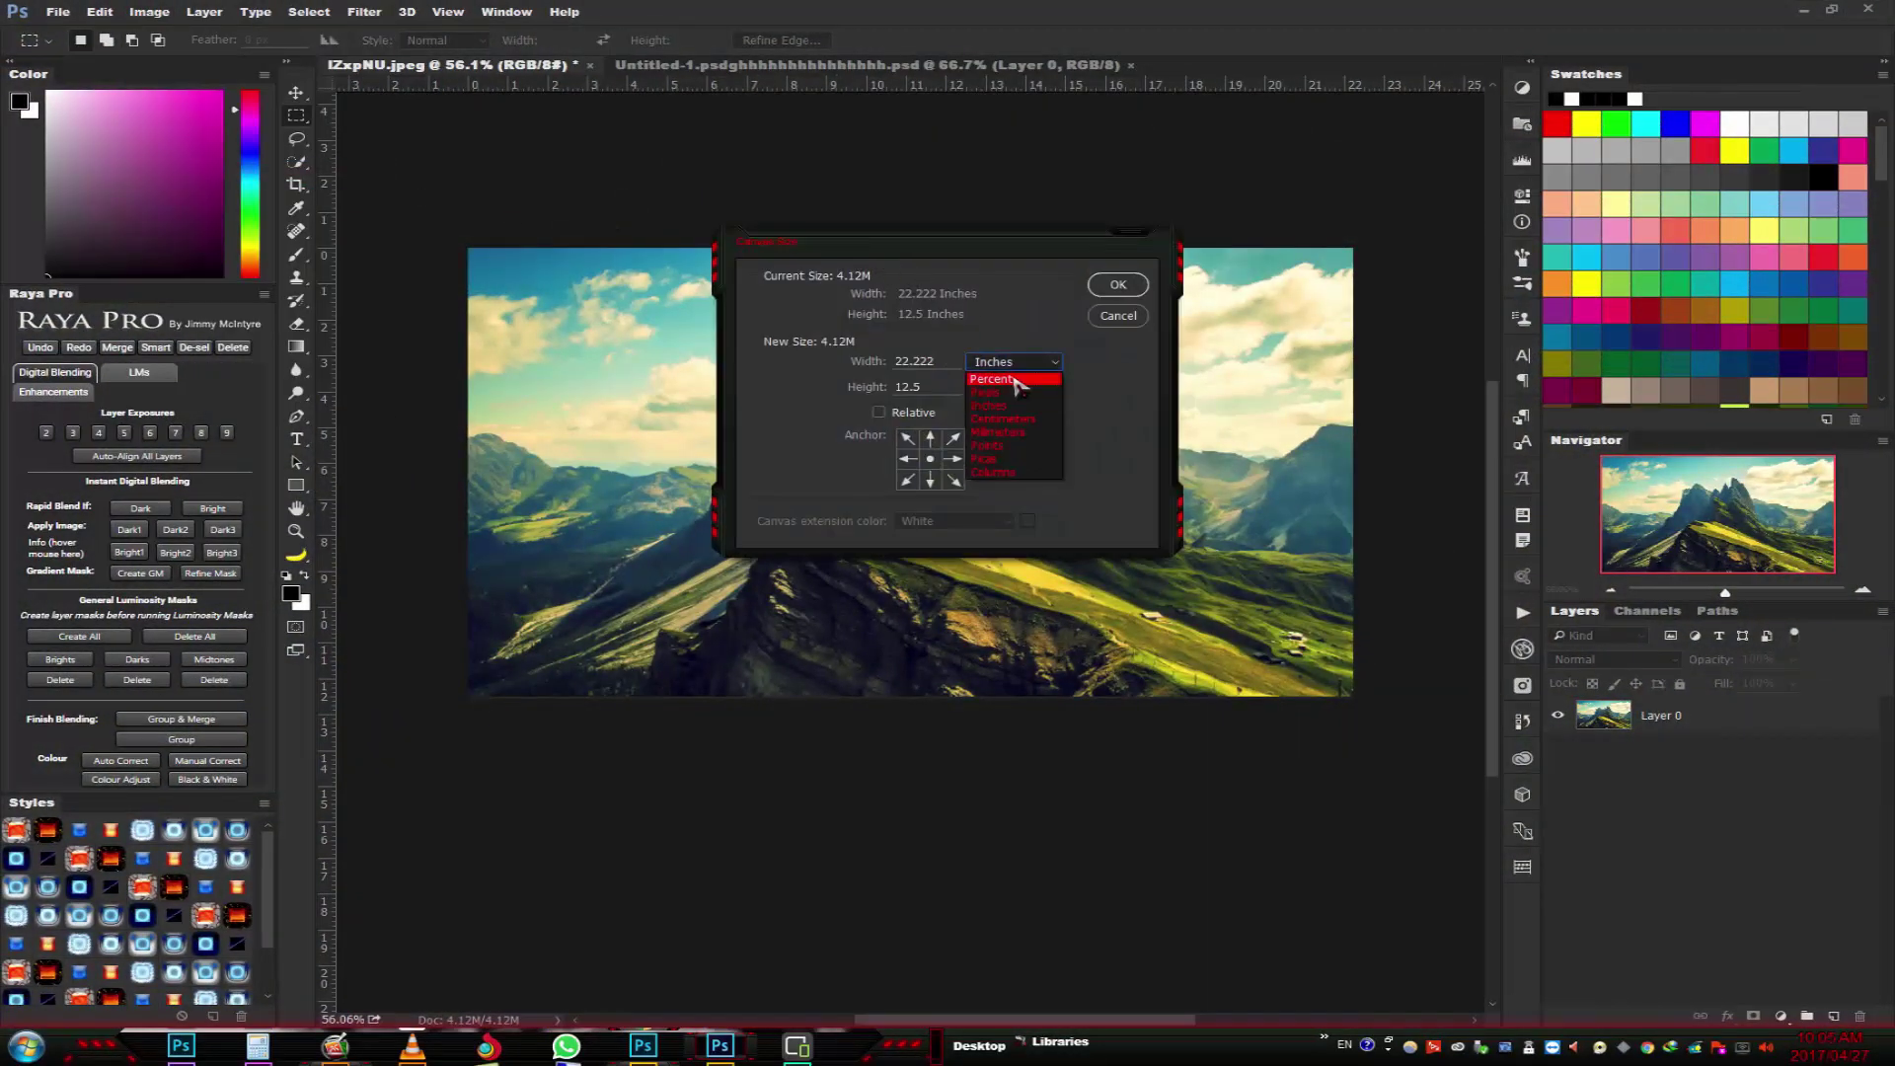
click(1017, 376)
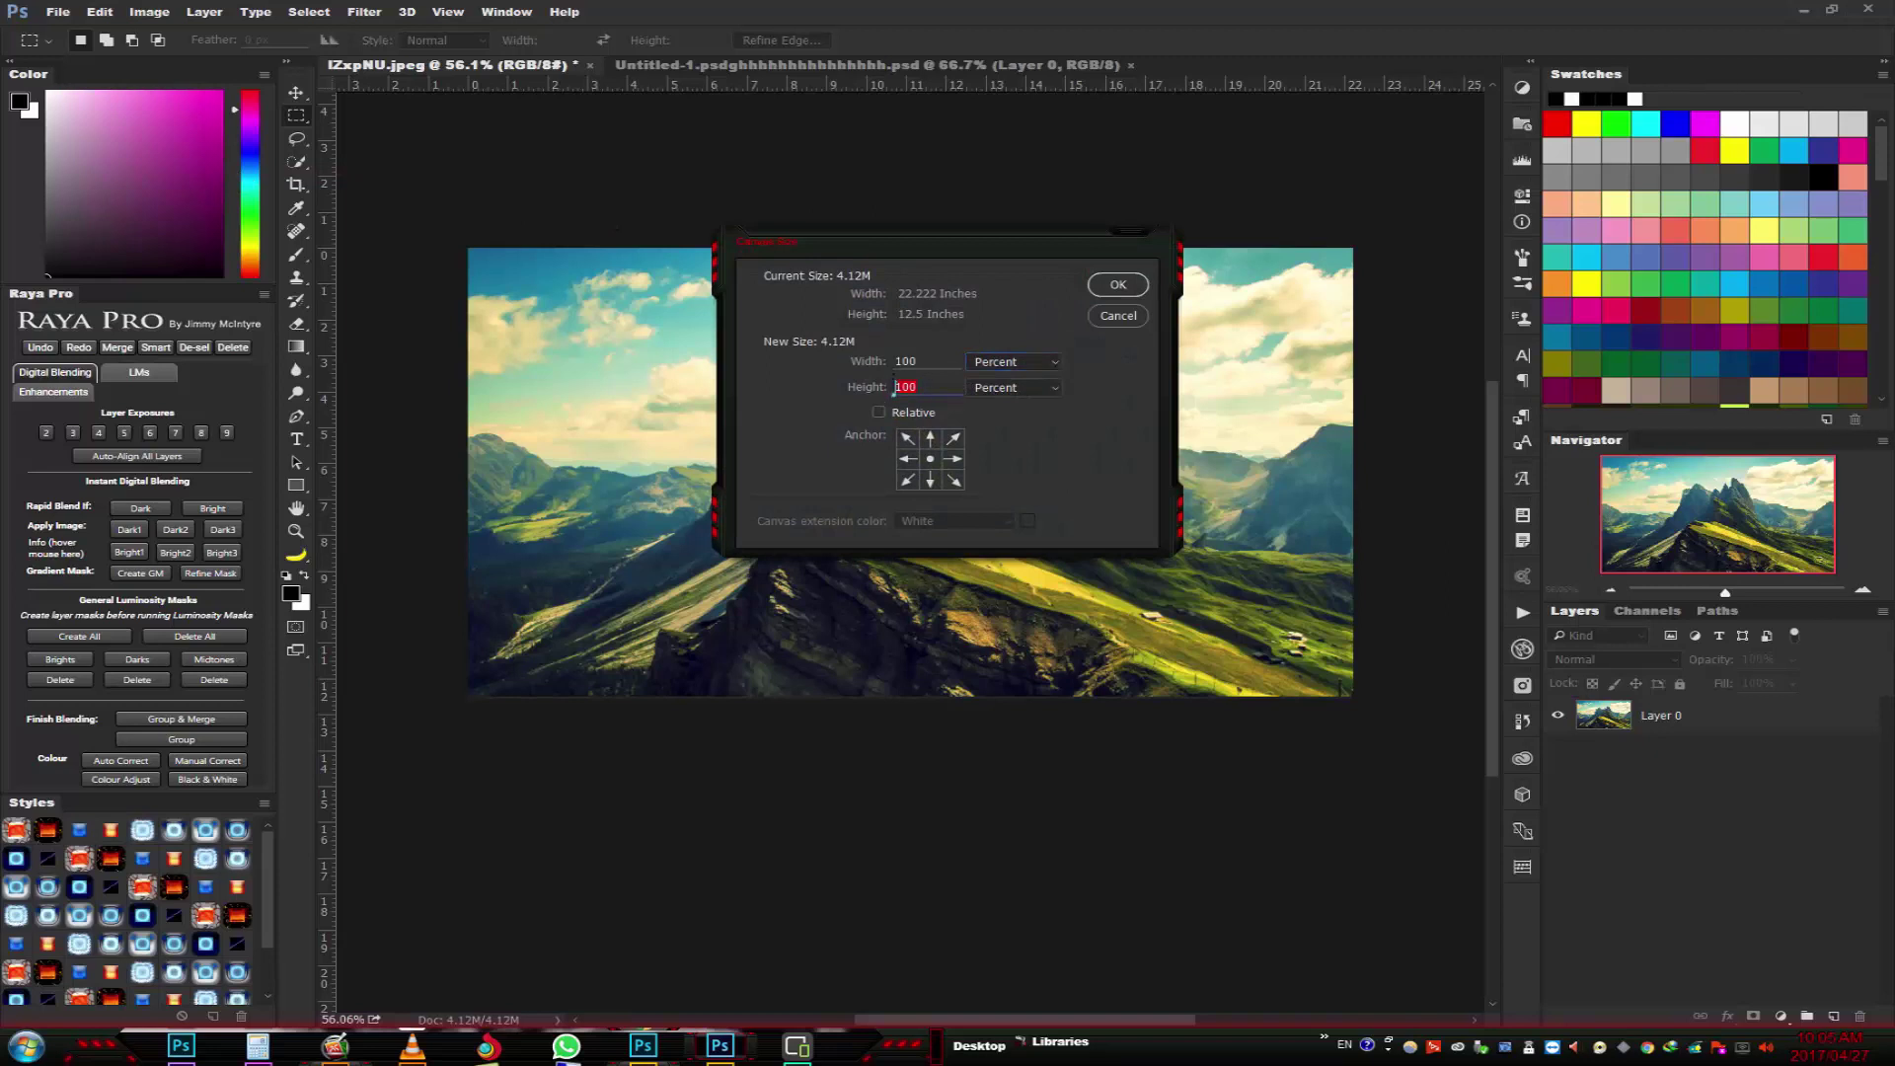
text(200)
click(931, 440)
click(1118, 284)
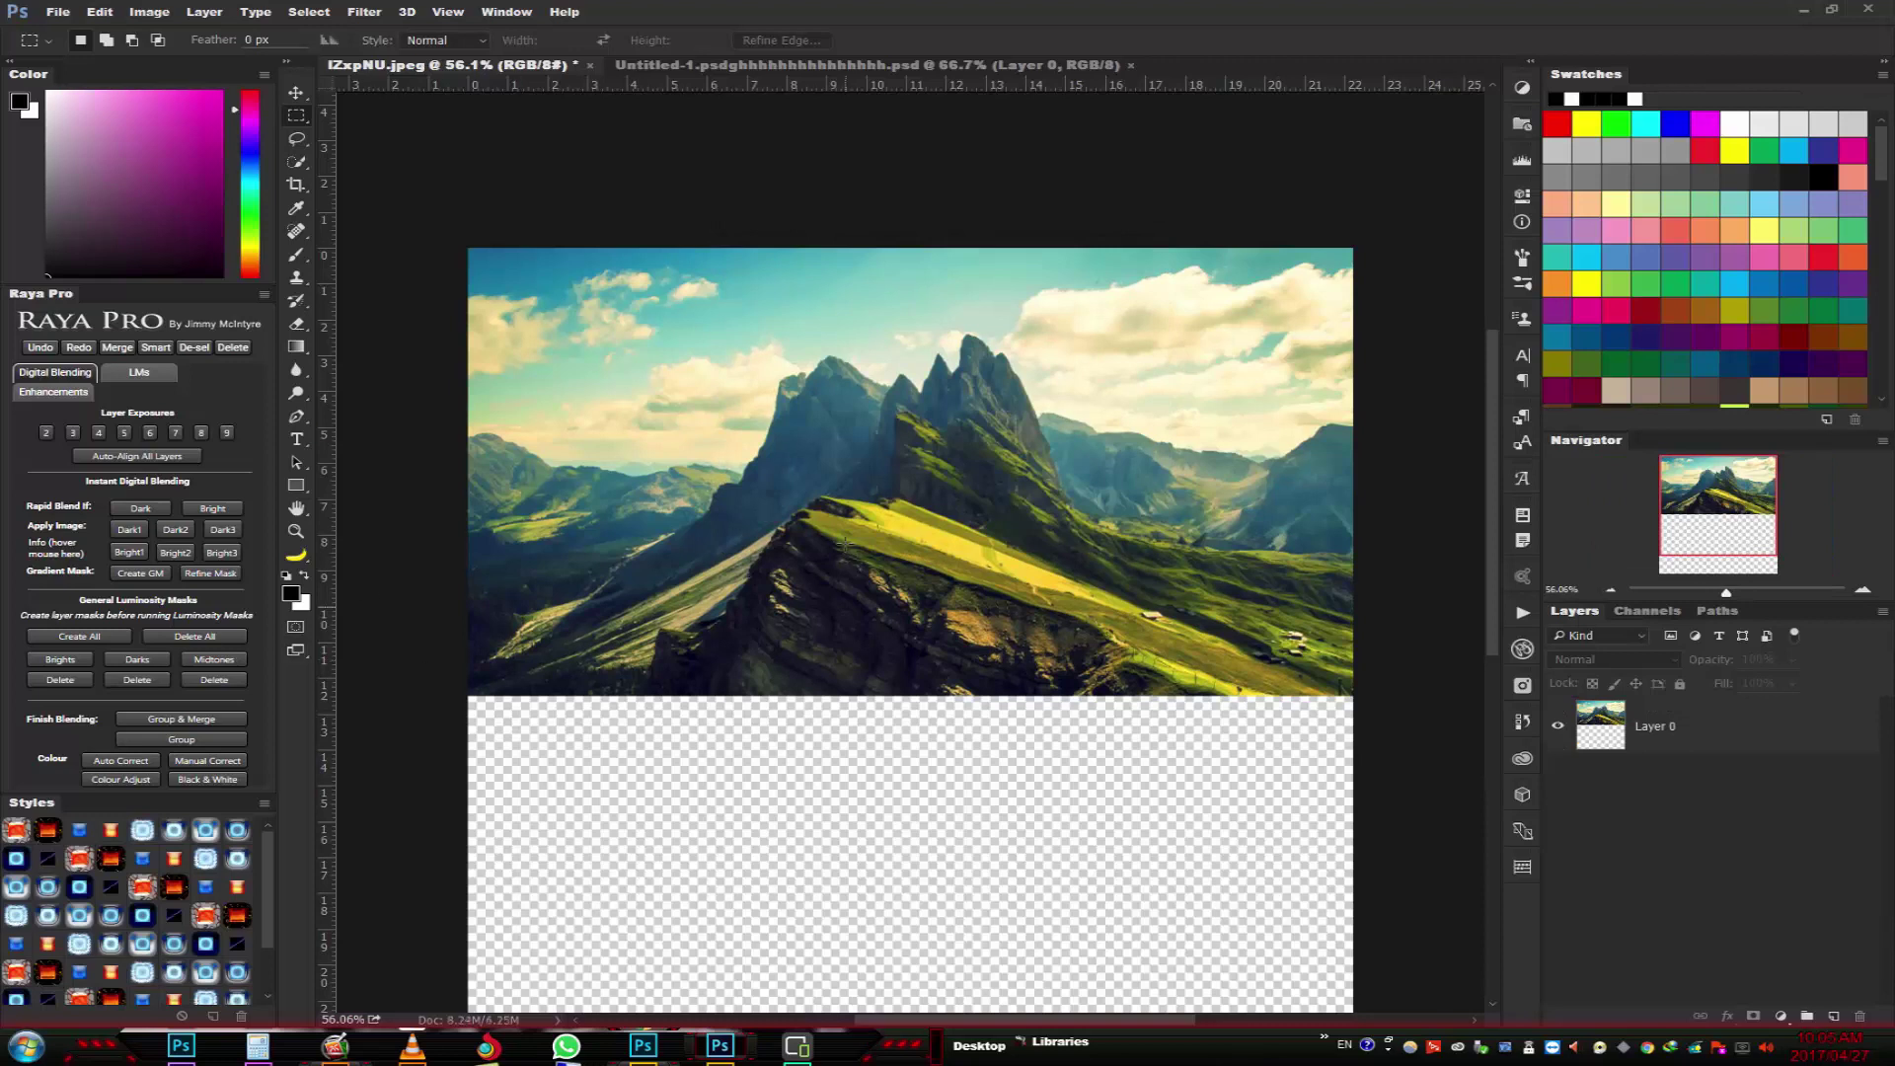
- Duplicate the photo layer Layer 0
click(1718, 736)
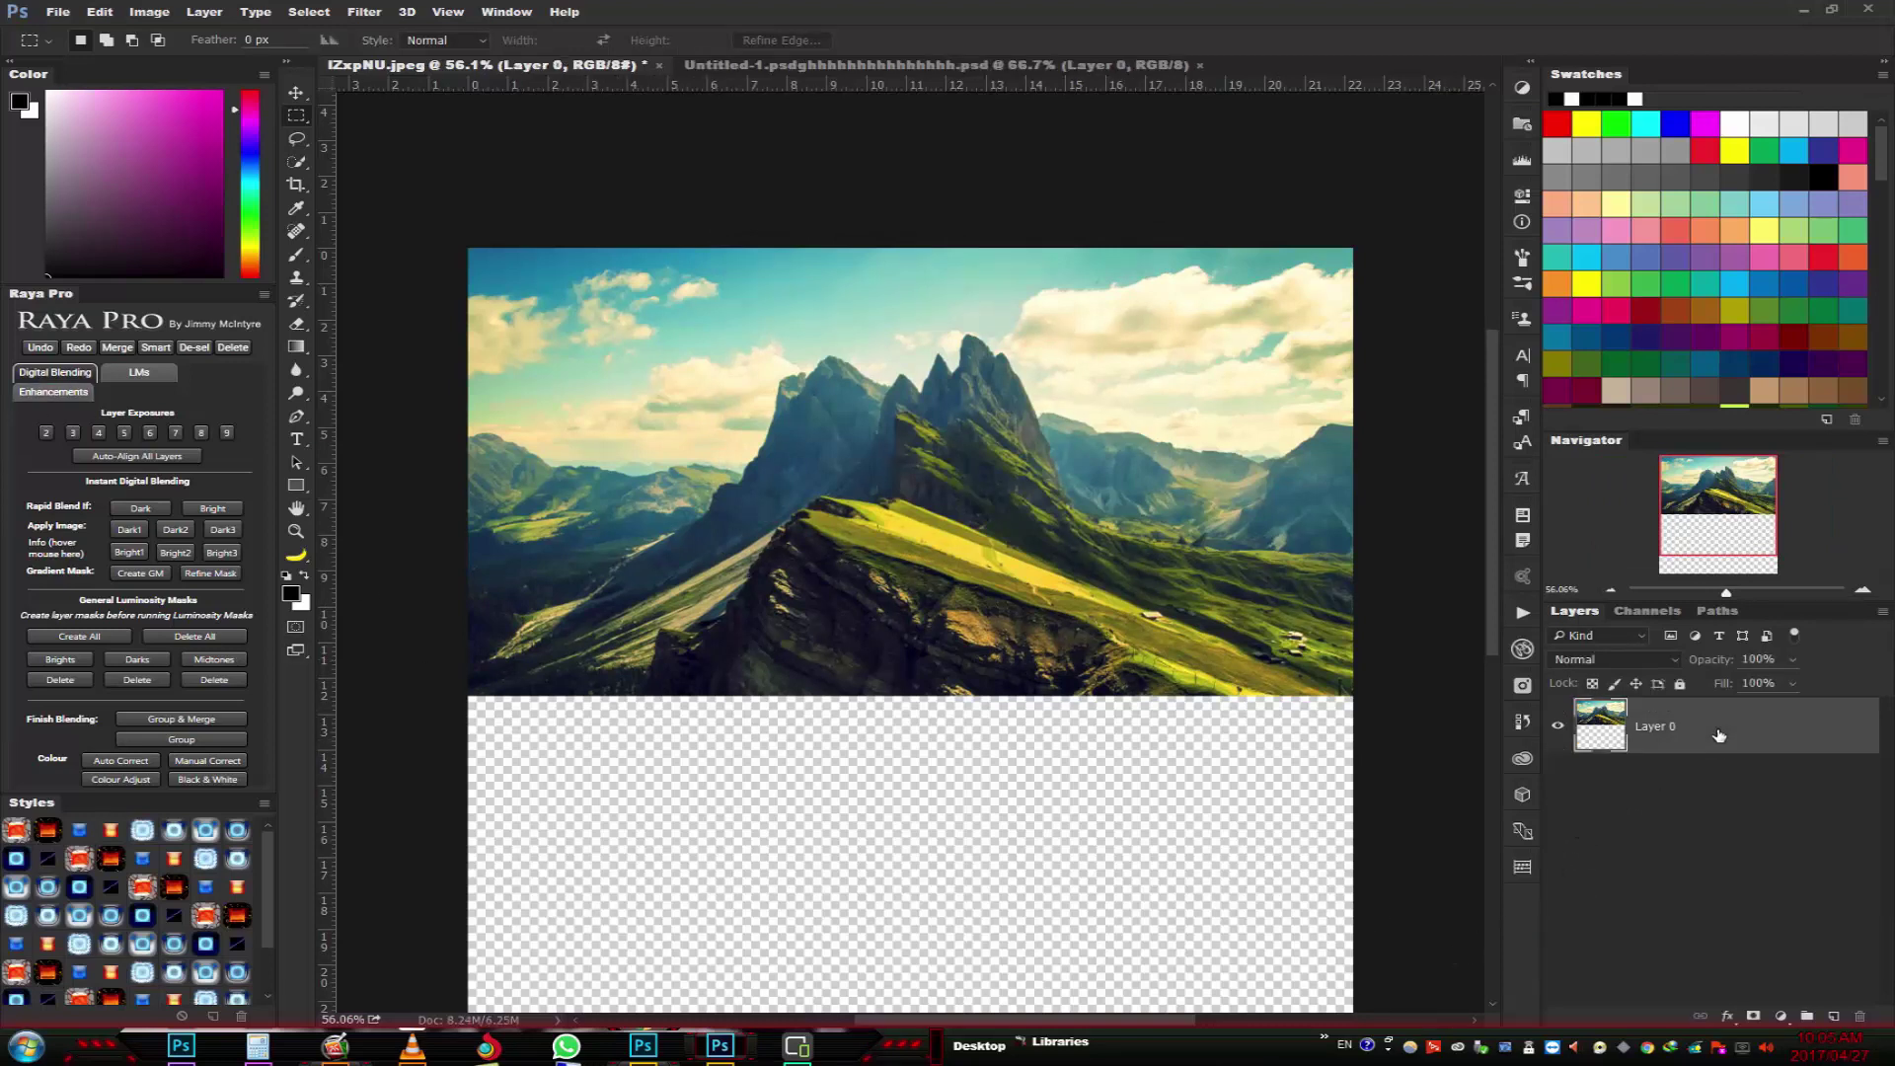
key(ctrl+j)
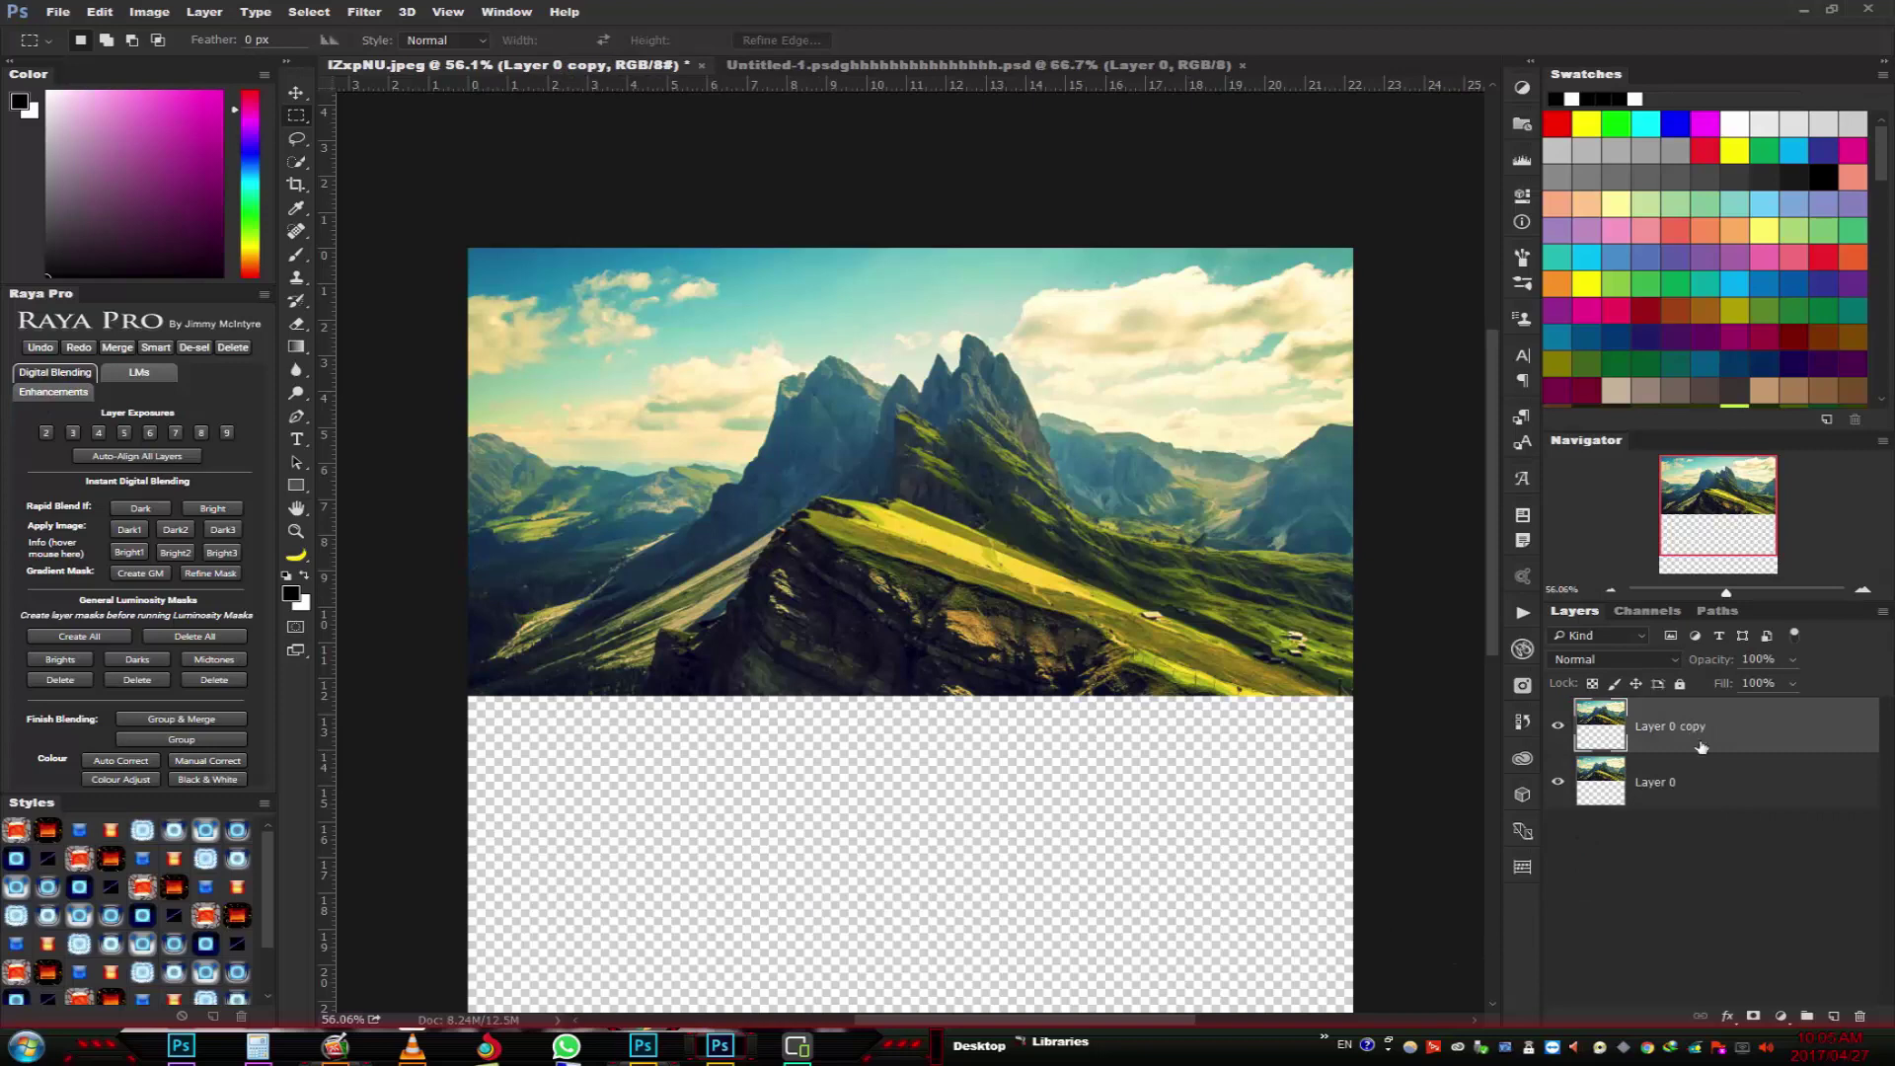
click(375, 12)
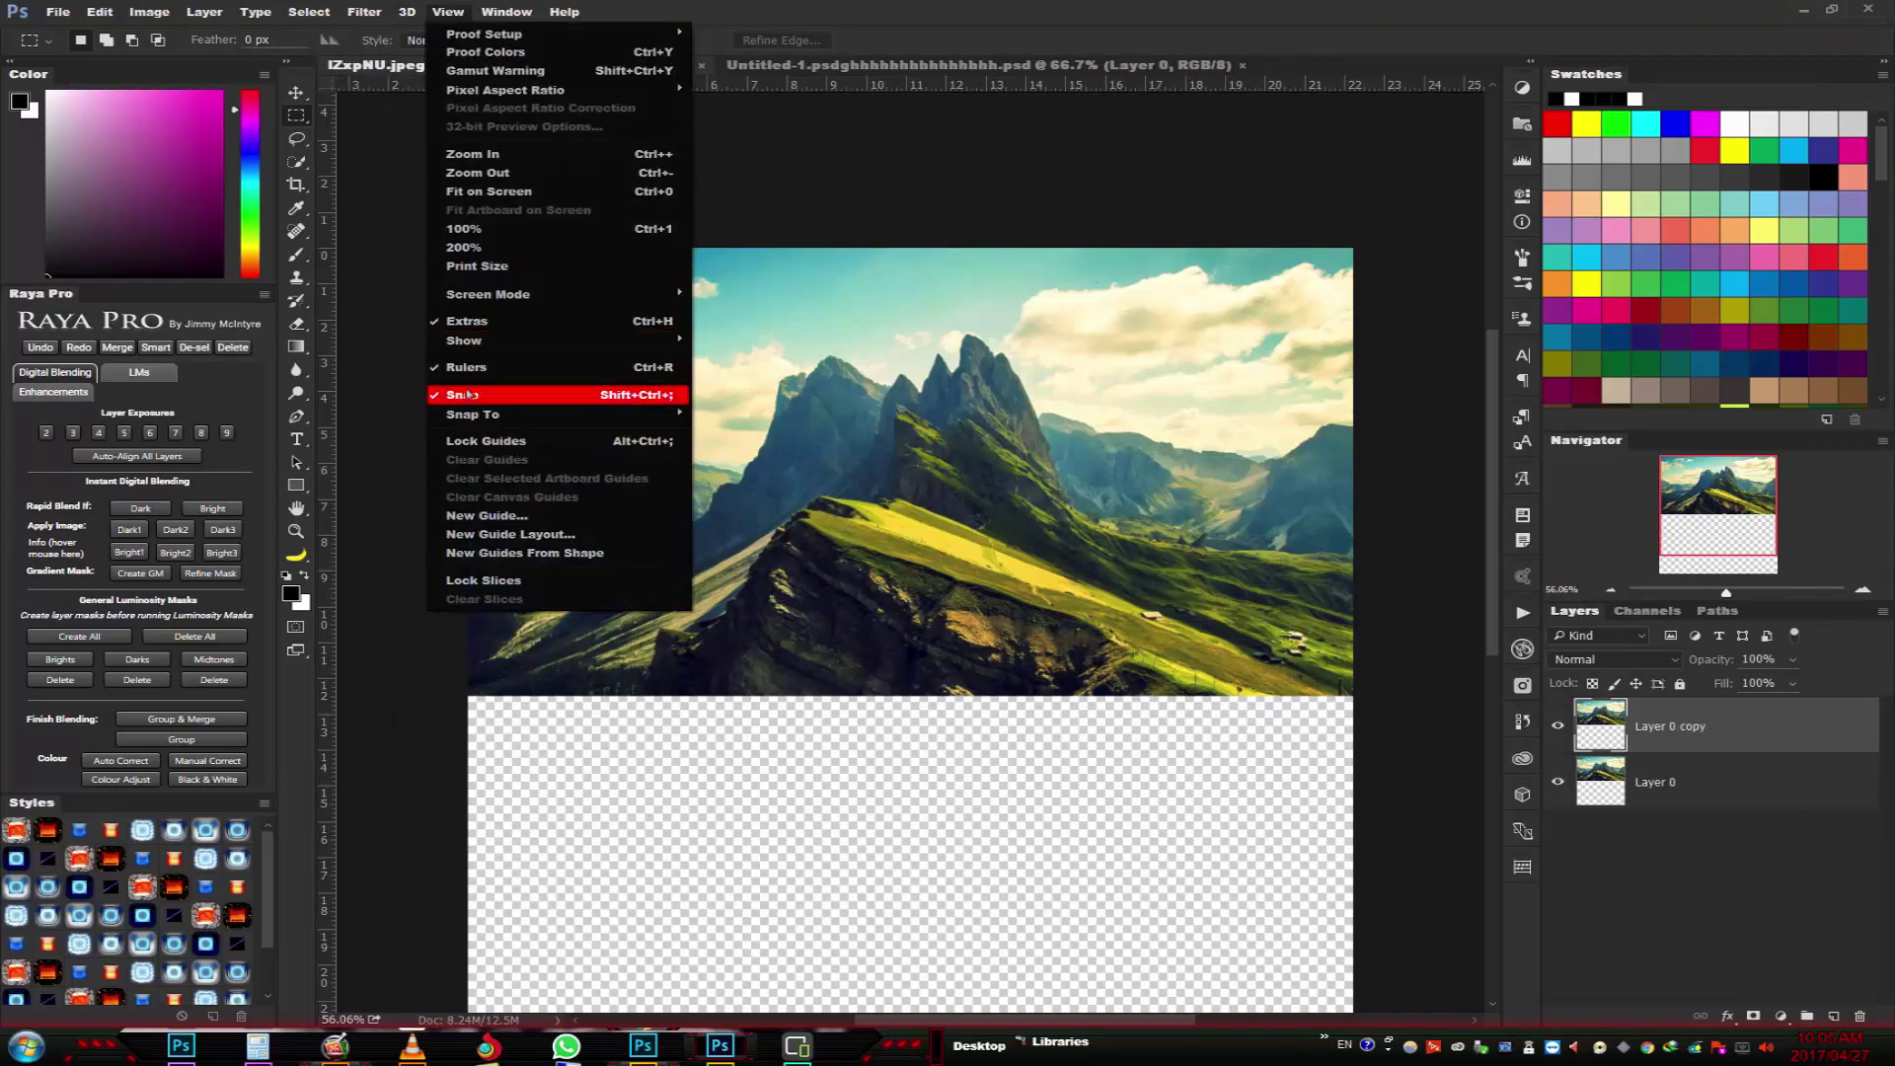
- Add a horizontal guide at the photo's bottom edge and copy the selected photo to a new layer
click(1417, 331)
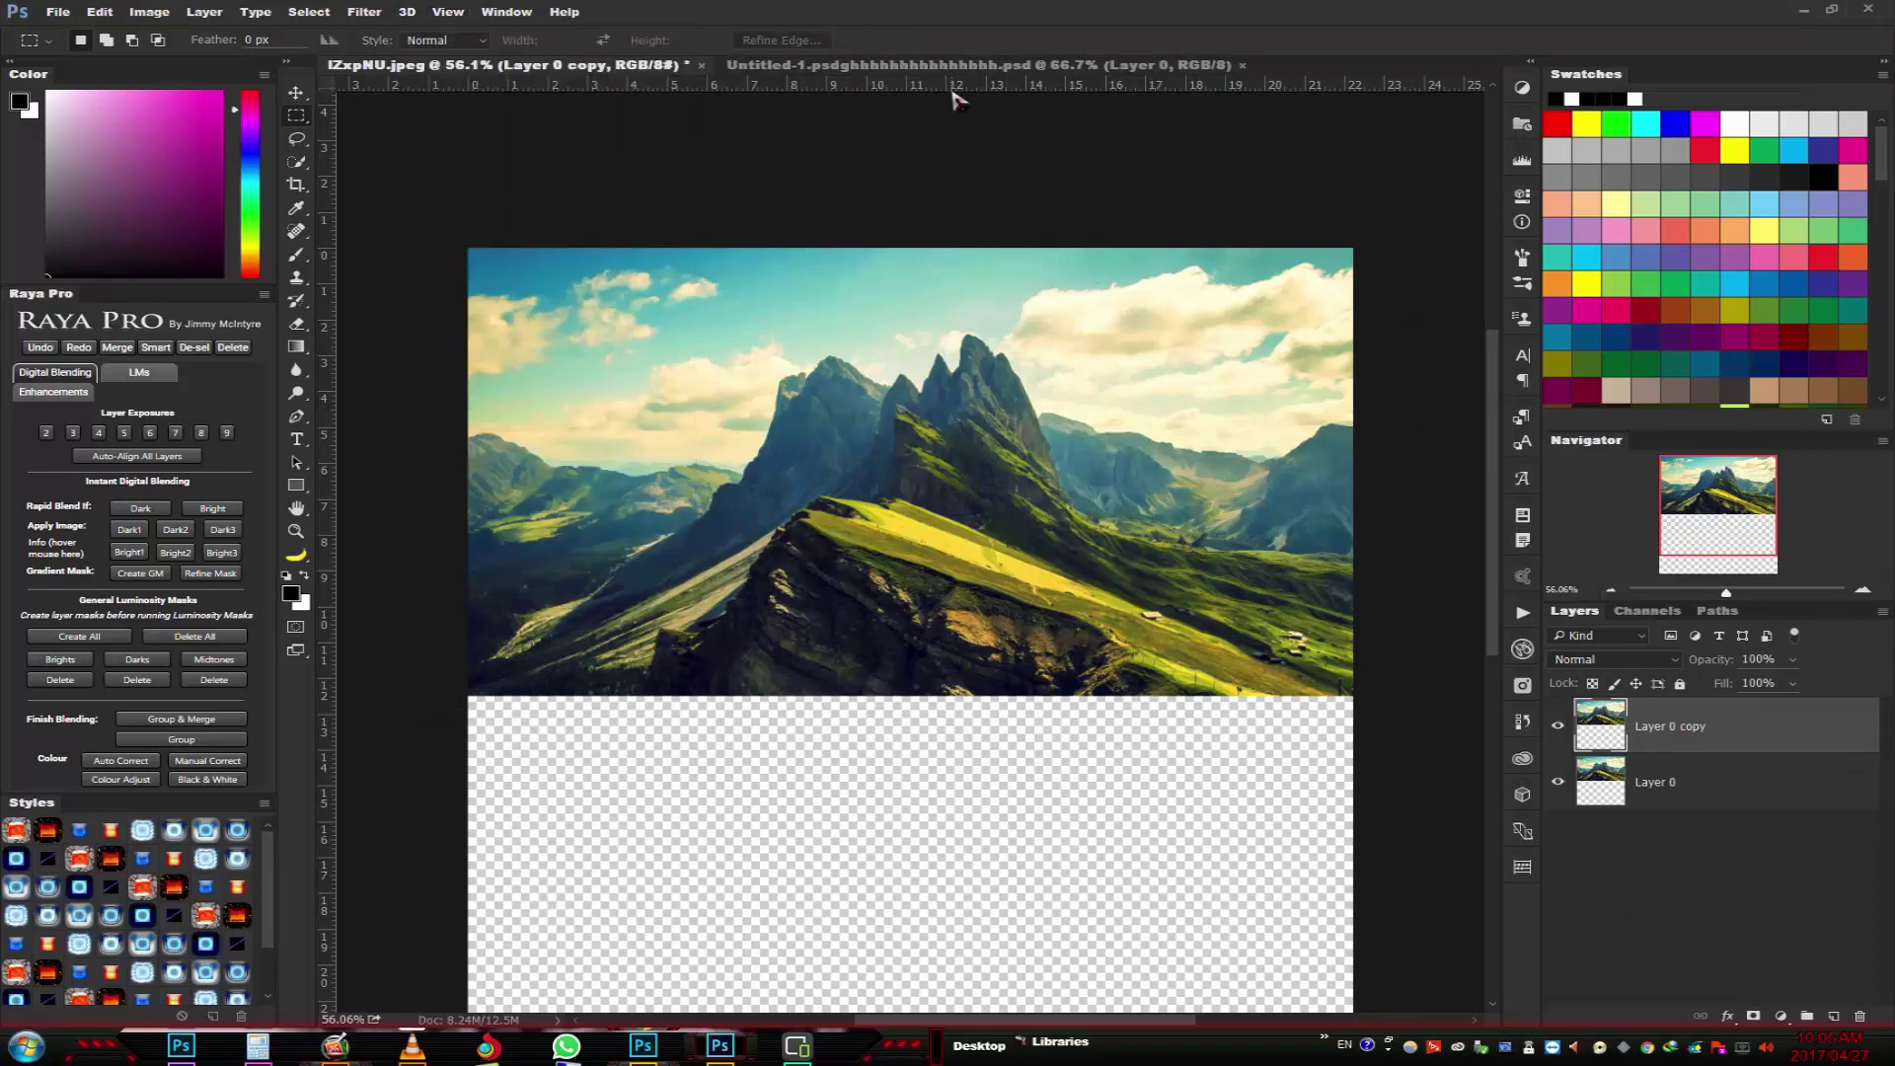
drag(956, 95, 895, 700)
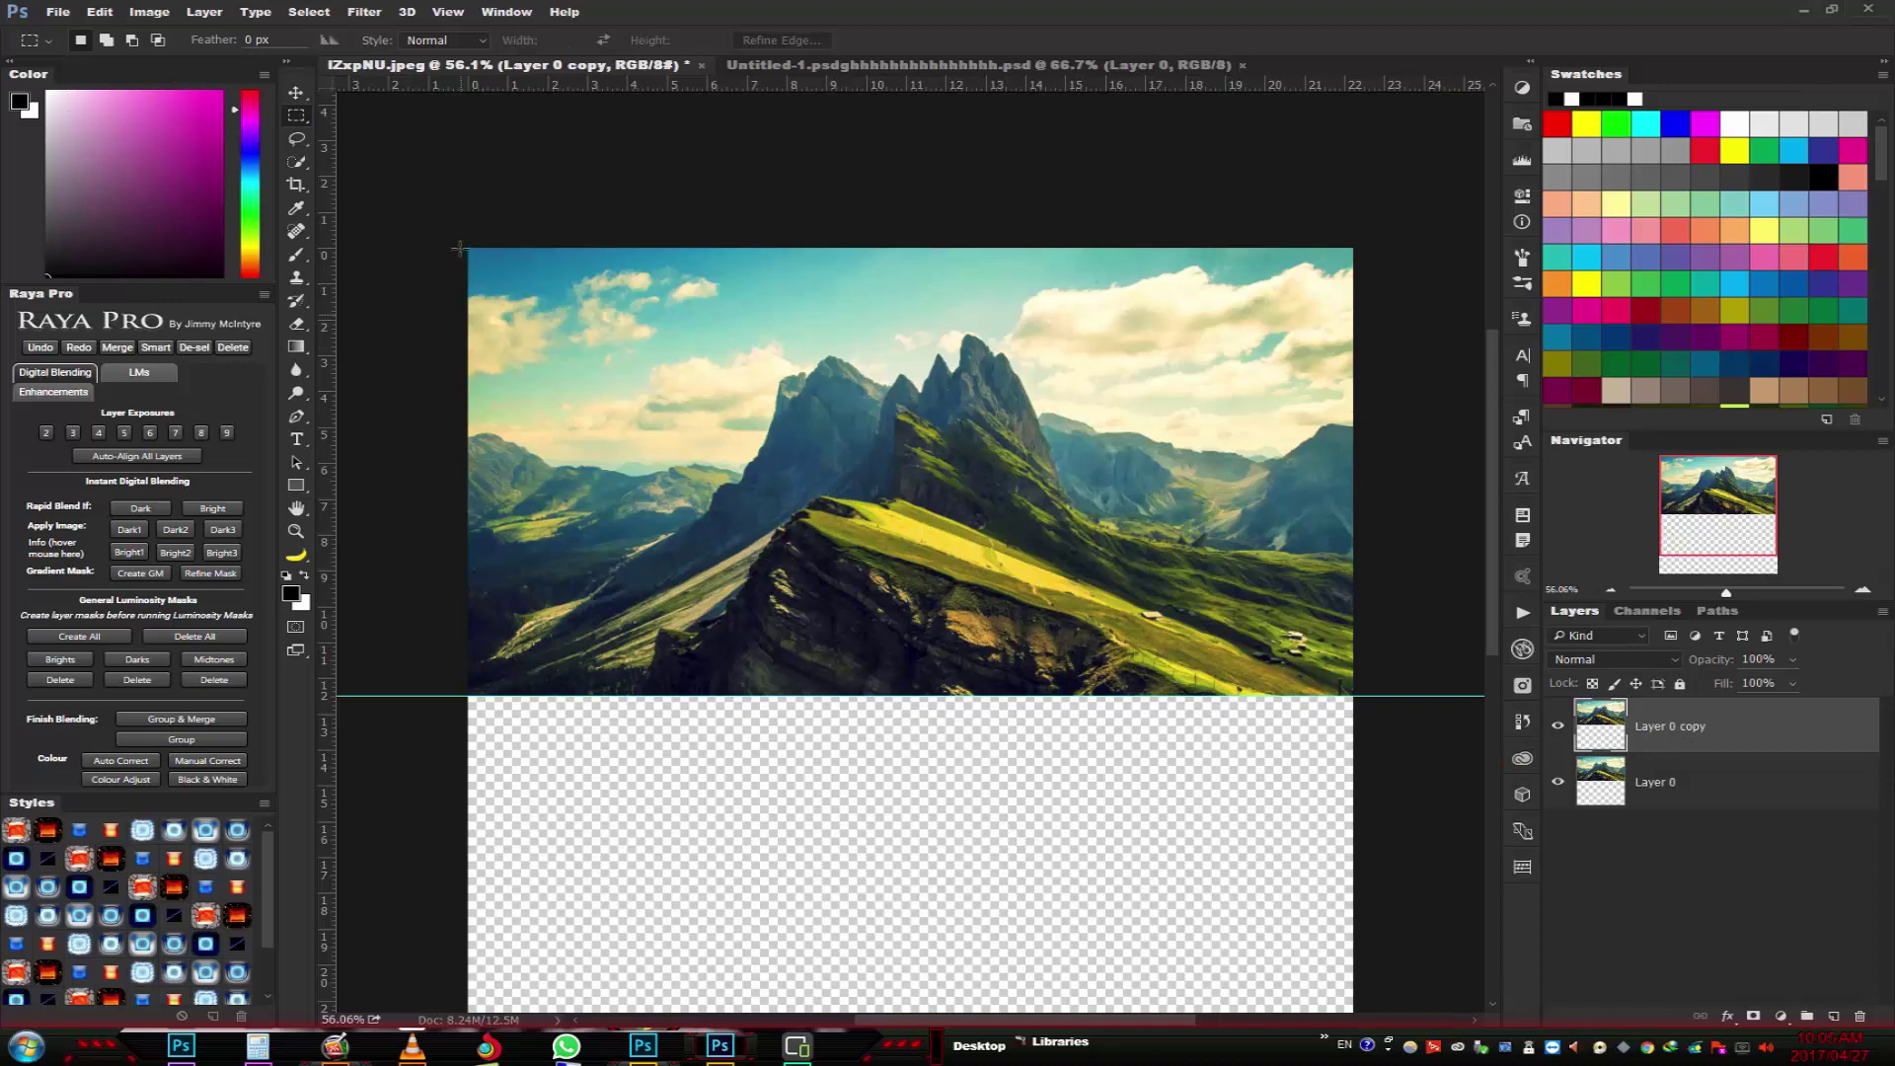
drag(463, 246, 1281, 688)
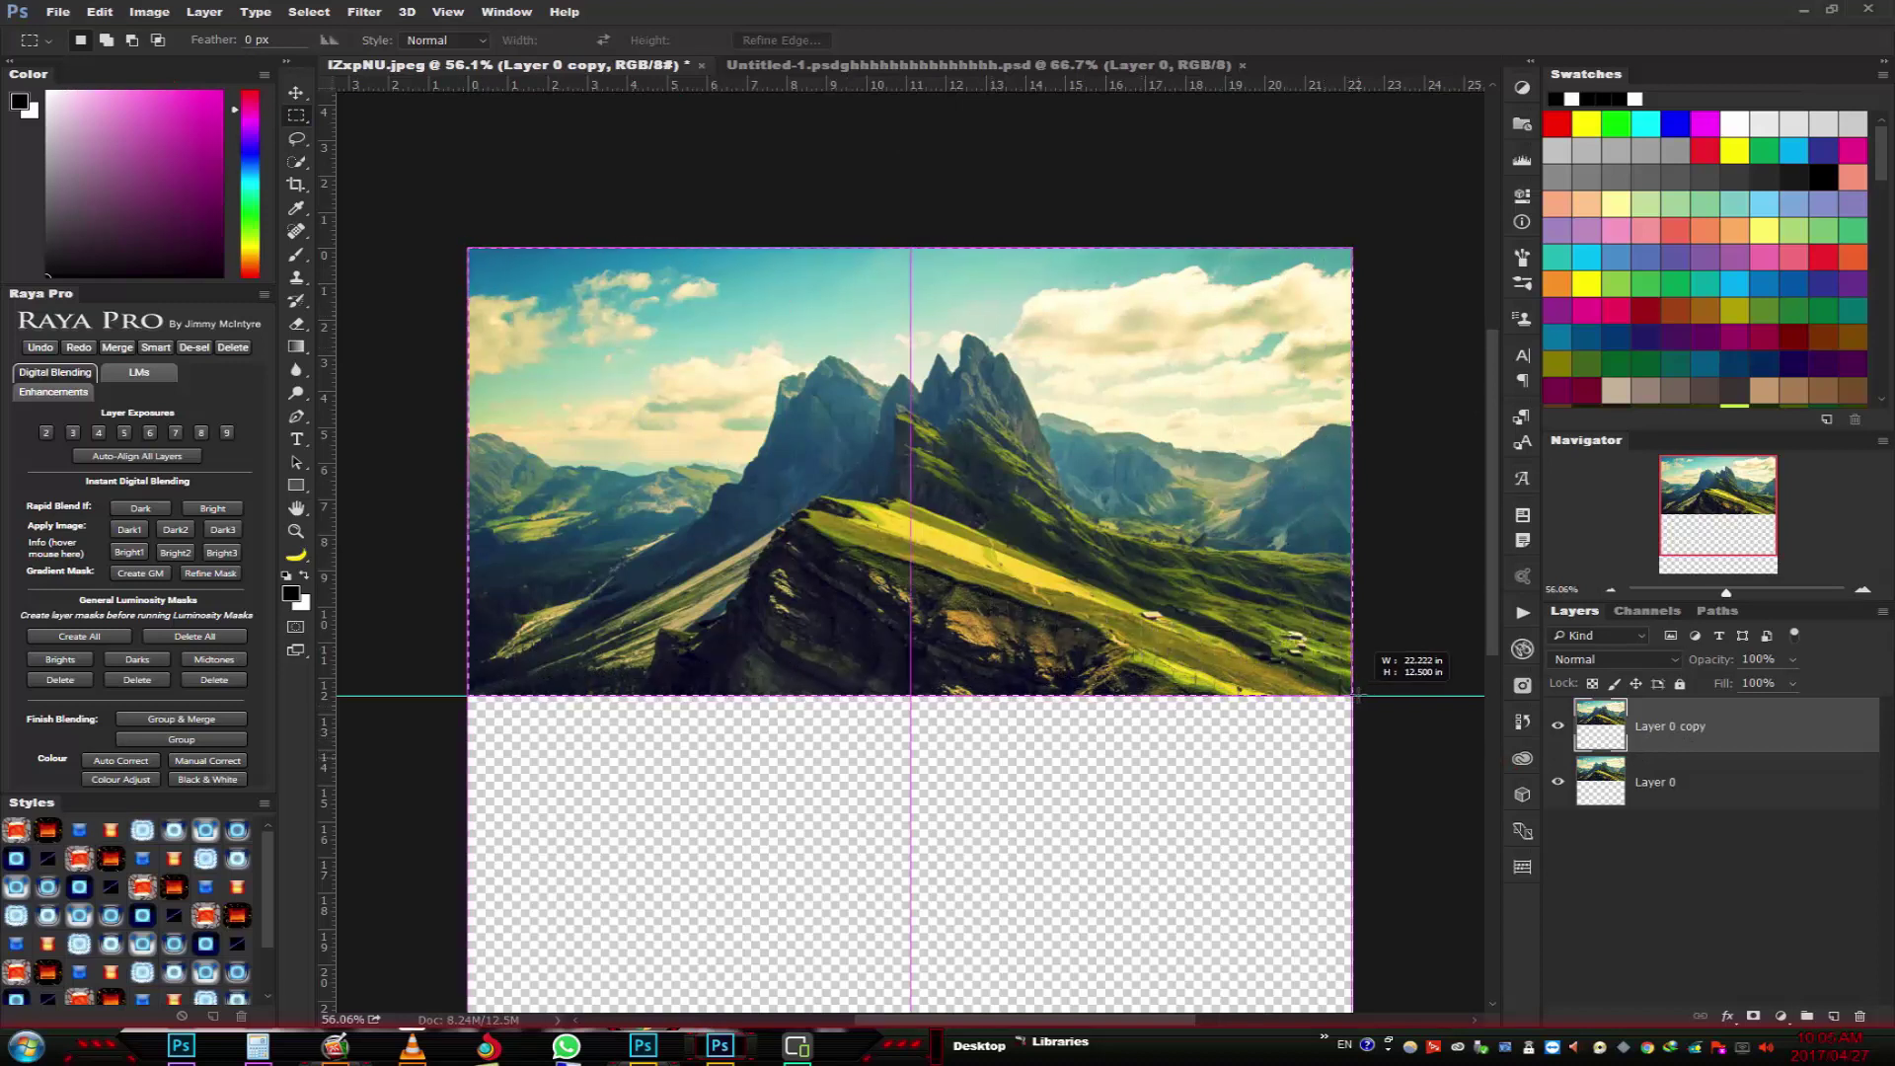
drag(1281, 688, 1401, 696)
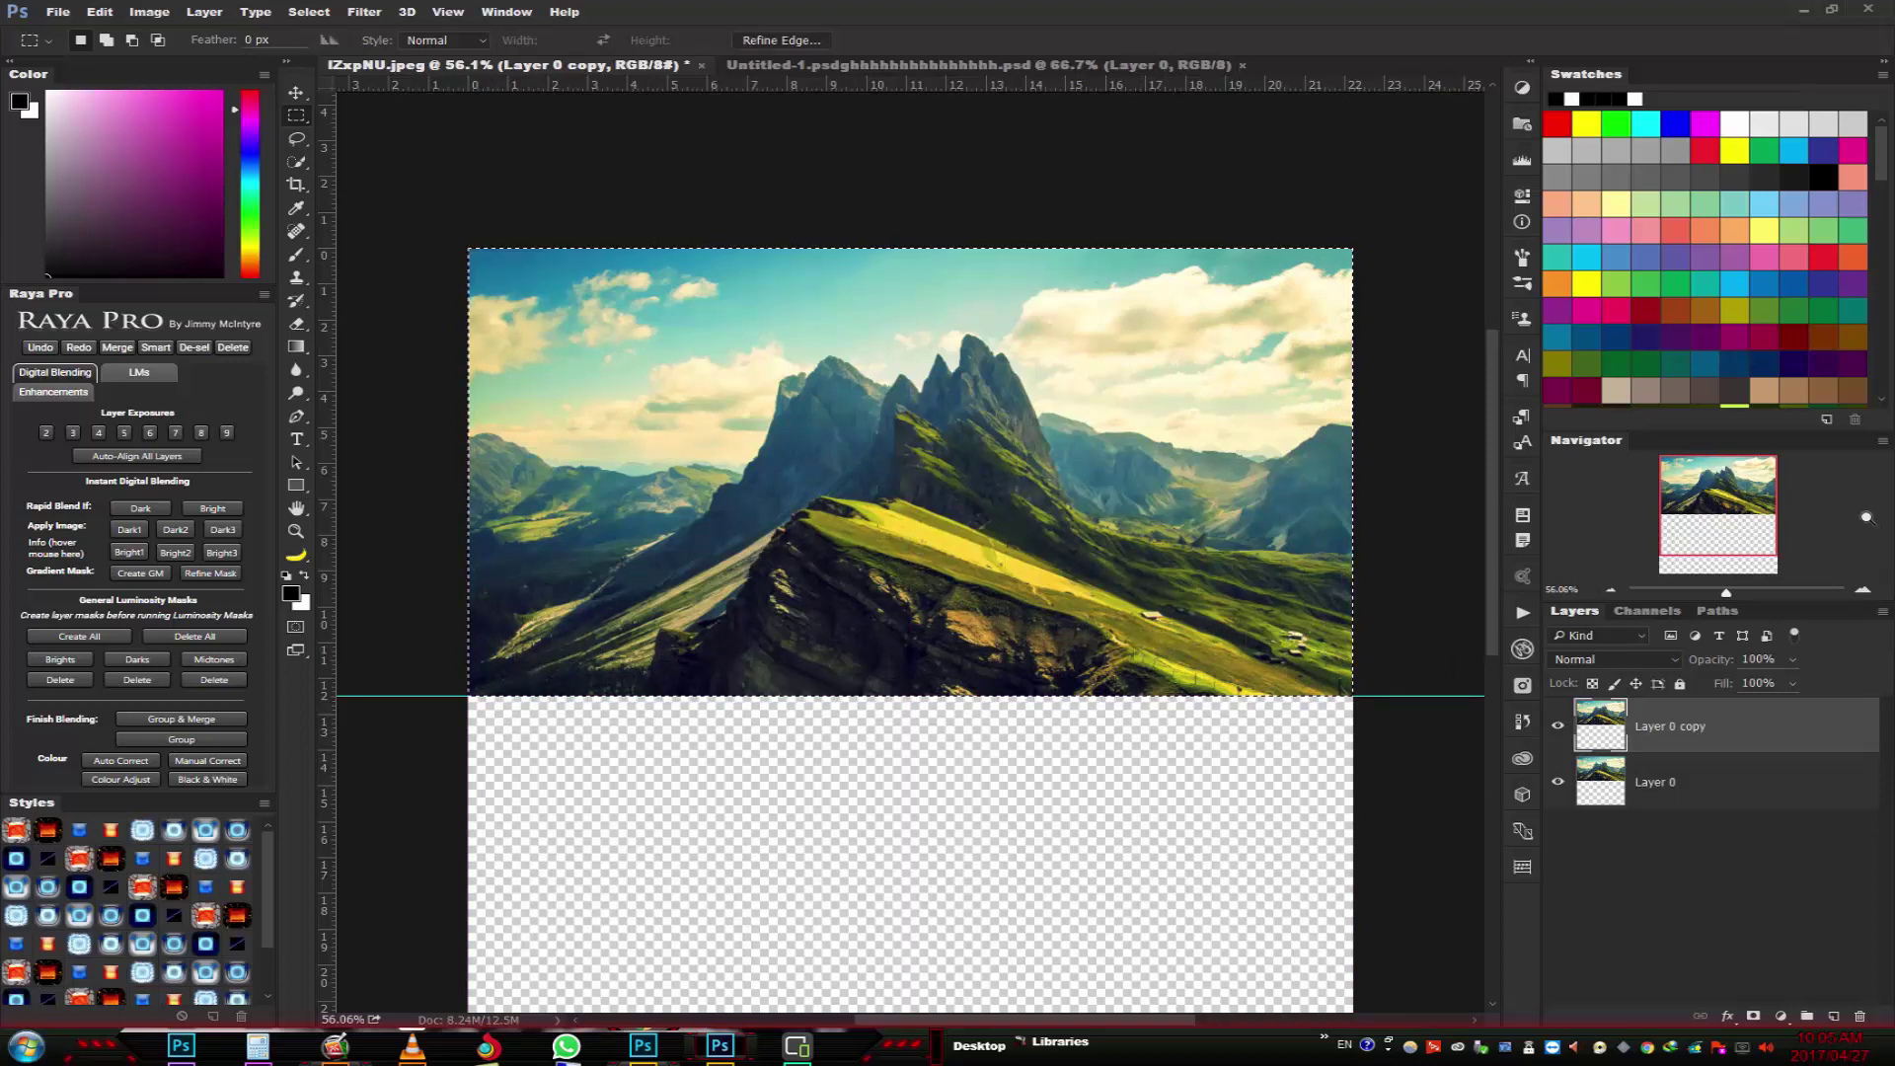
key(ctrl+j)
key(ctrl+j)
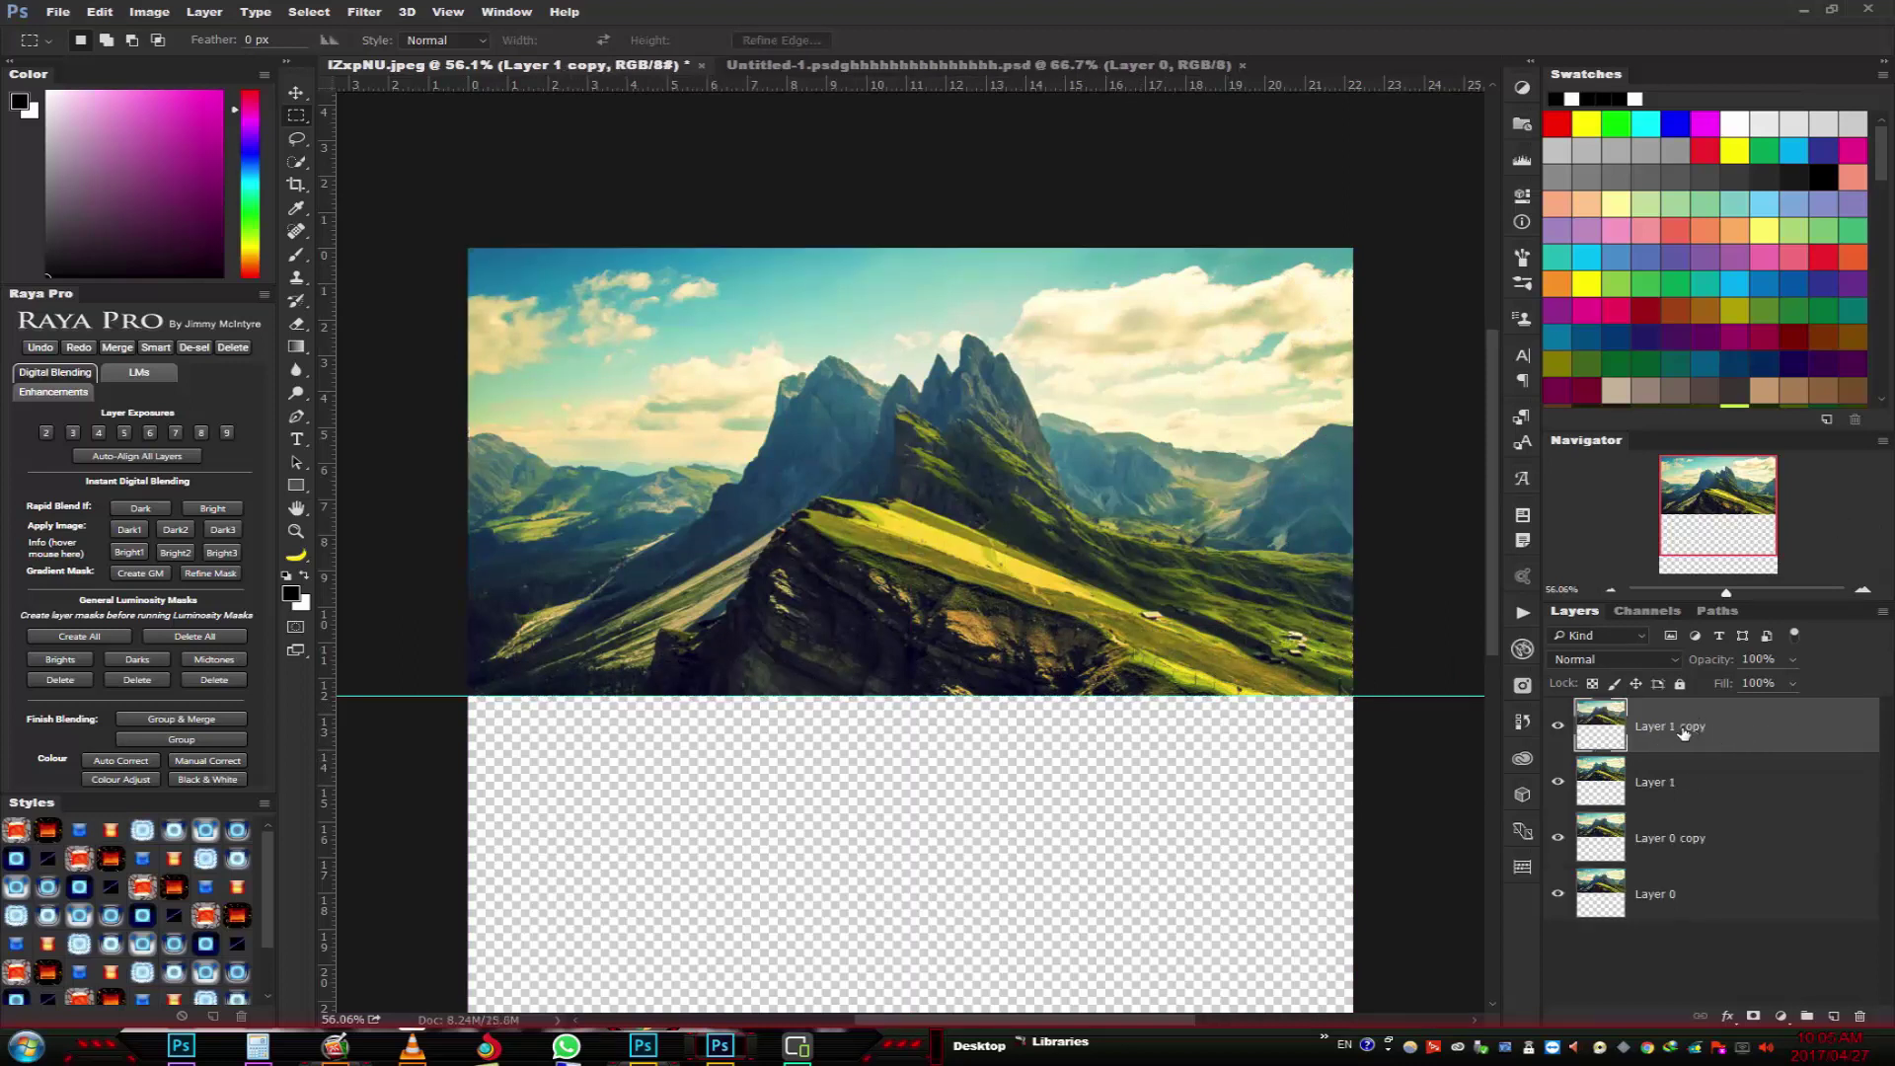
- Rename the two photo copies 'reflceation' and 'skyline'
double_click(1683, 729)
text(reflceation)
double_click(1651, 785)
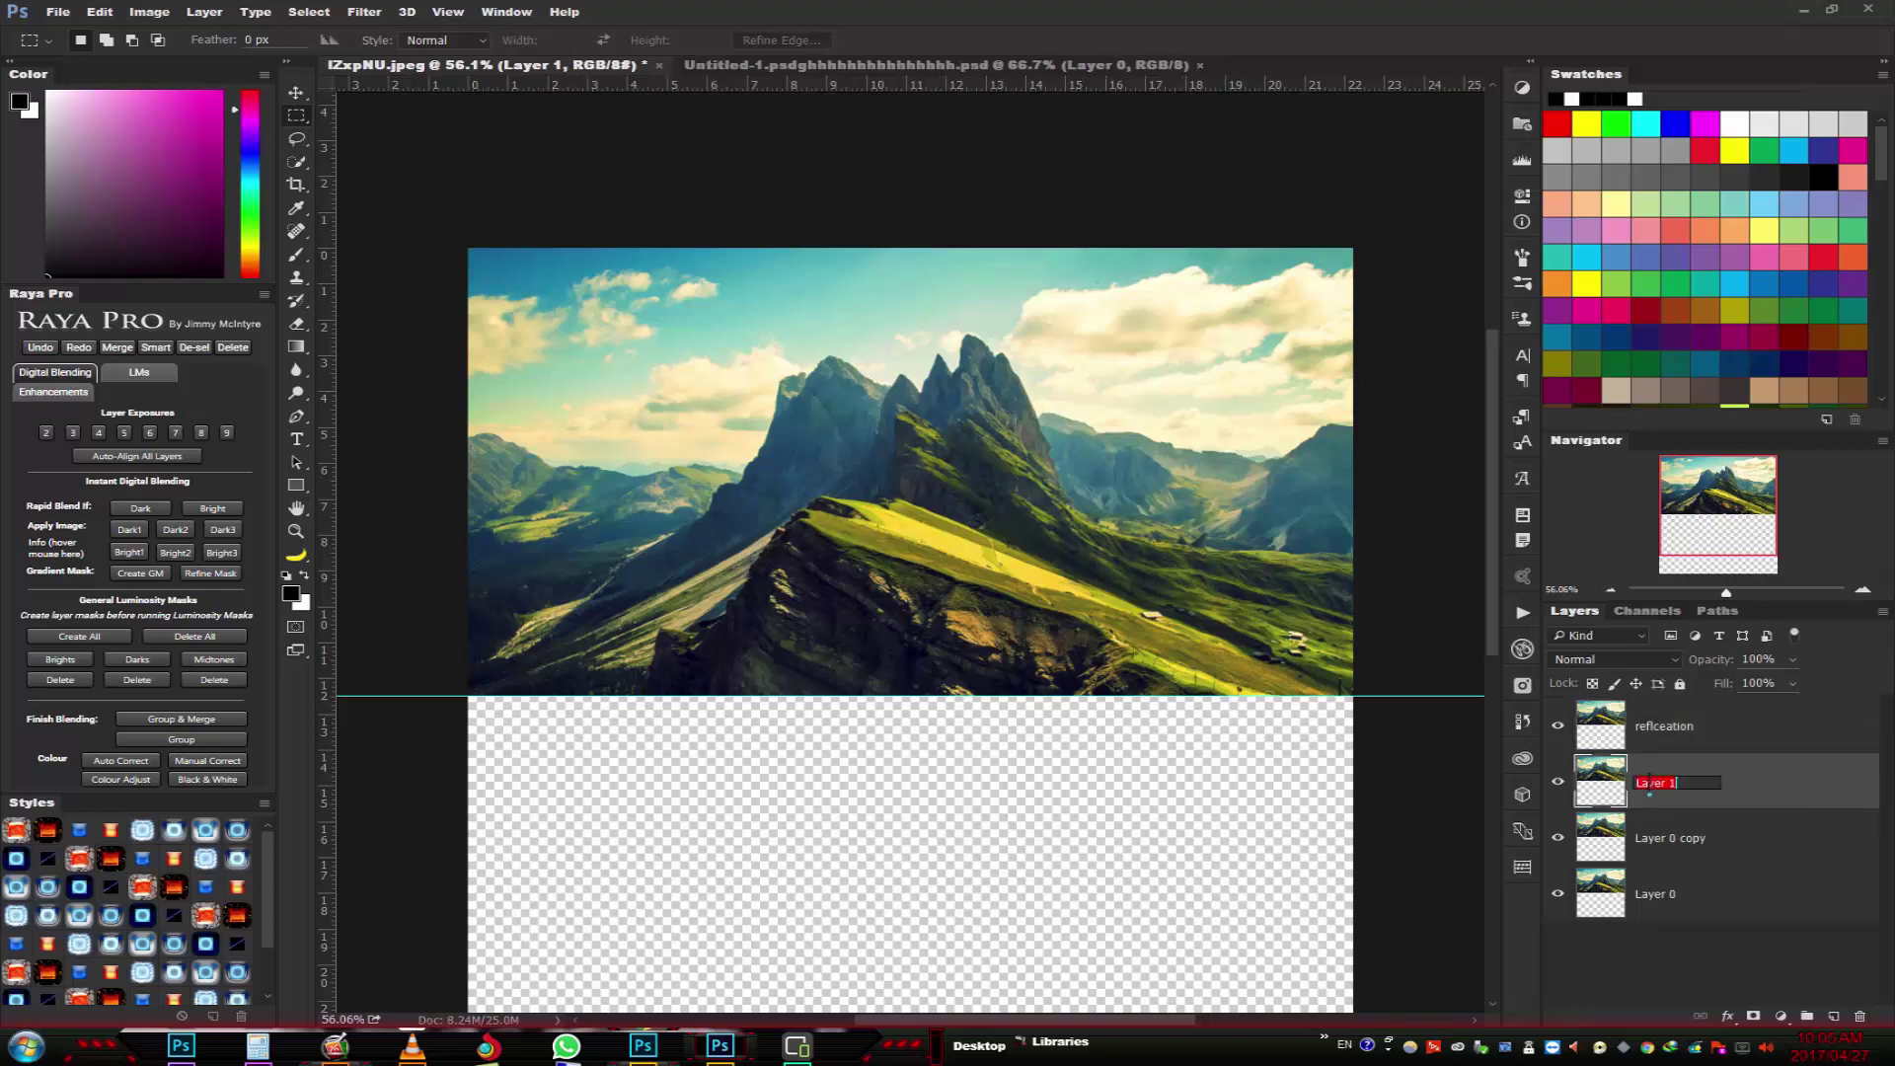
text(skyline)
click(1727, 743)
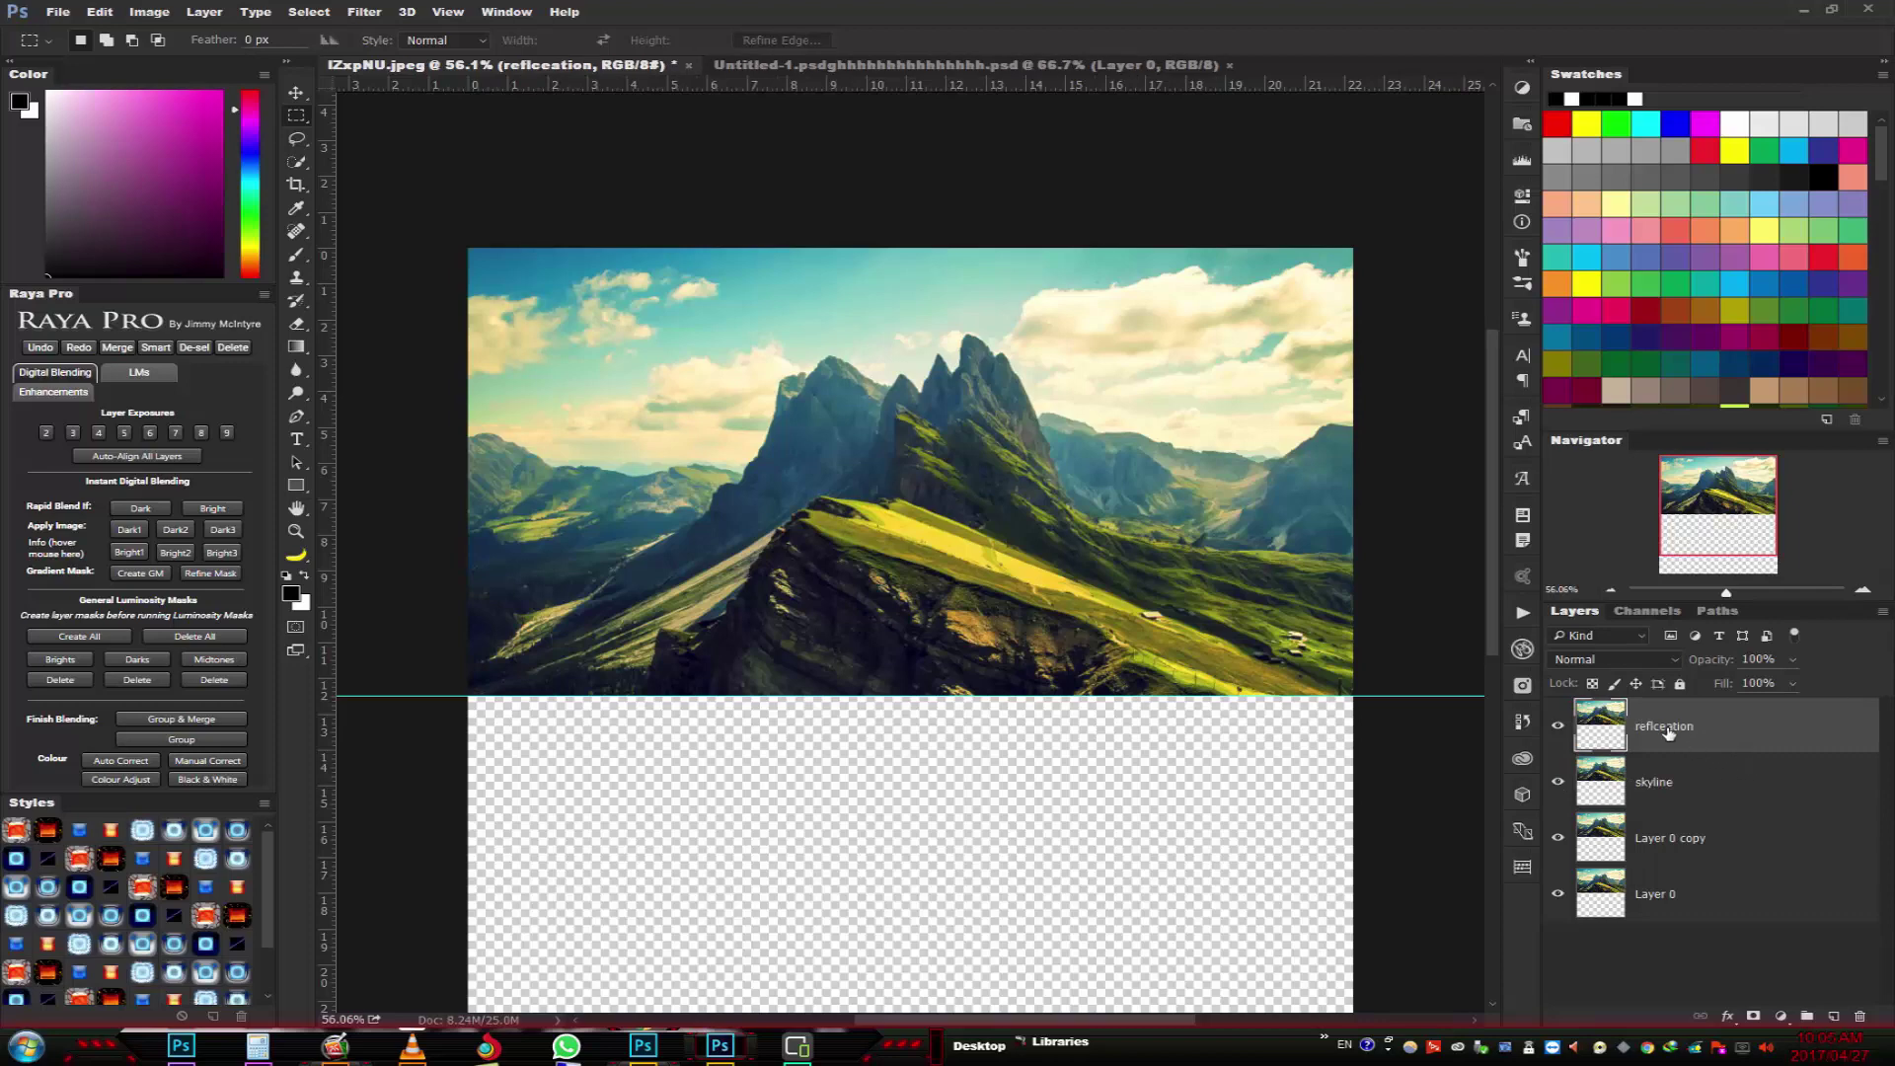
- Flip the reflceation layer upside down into the area below the guide
key(ctrl+t)
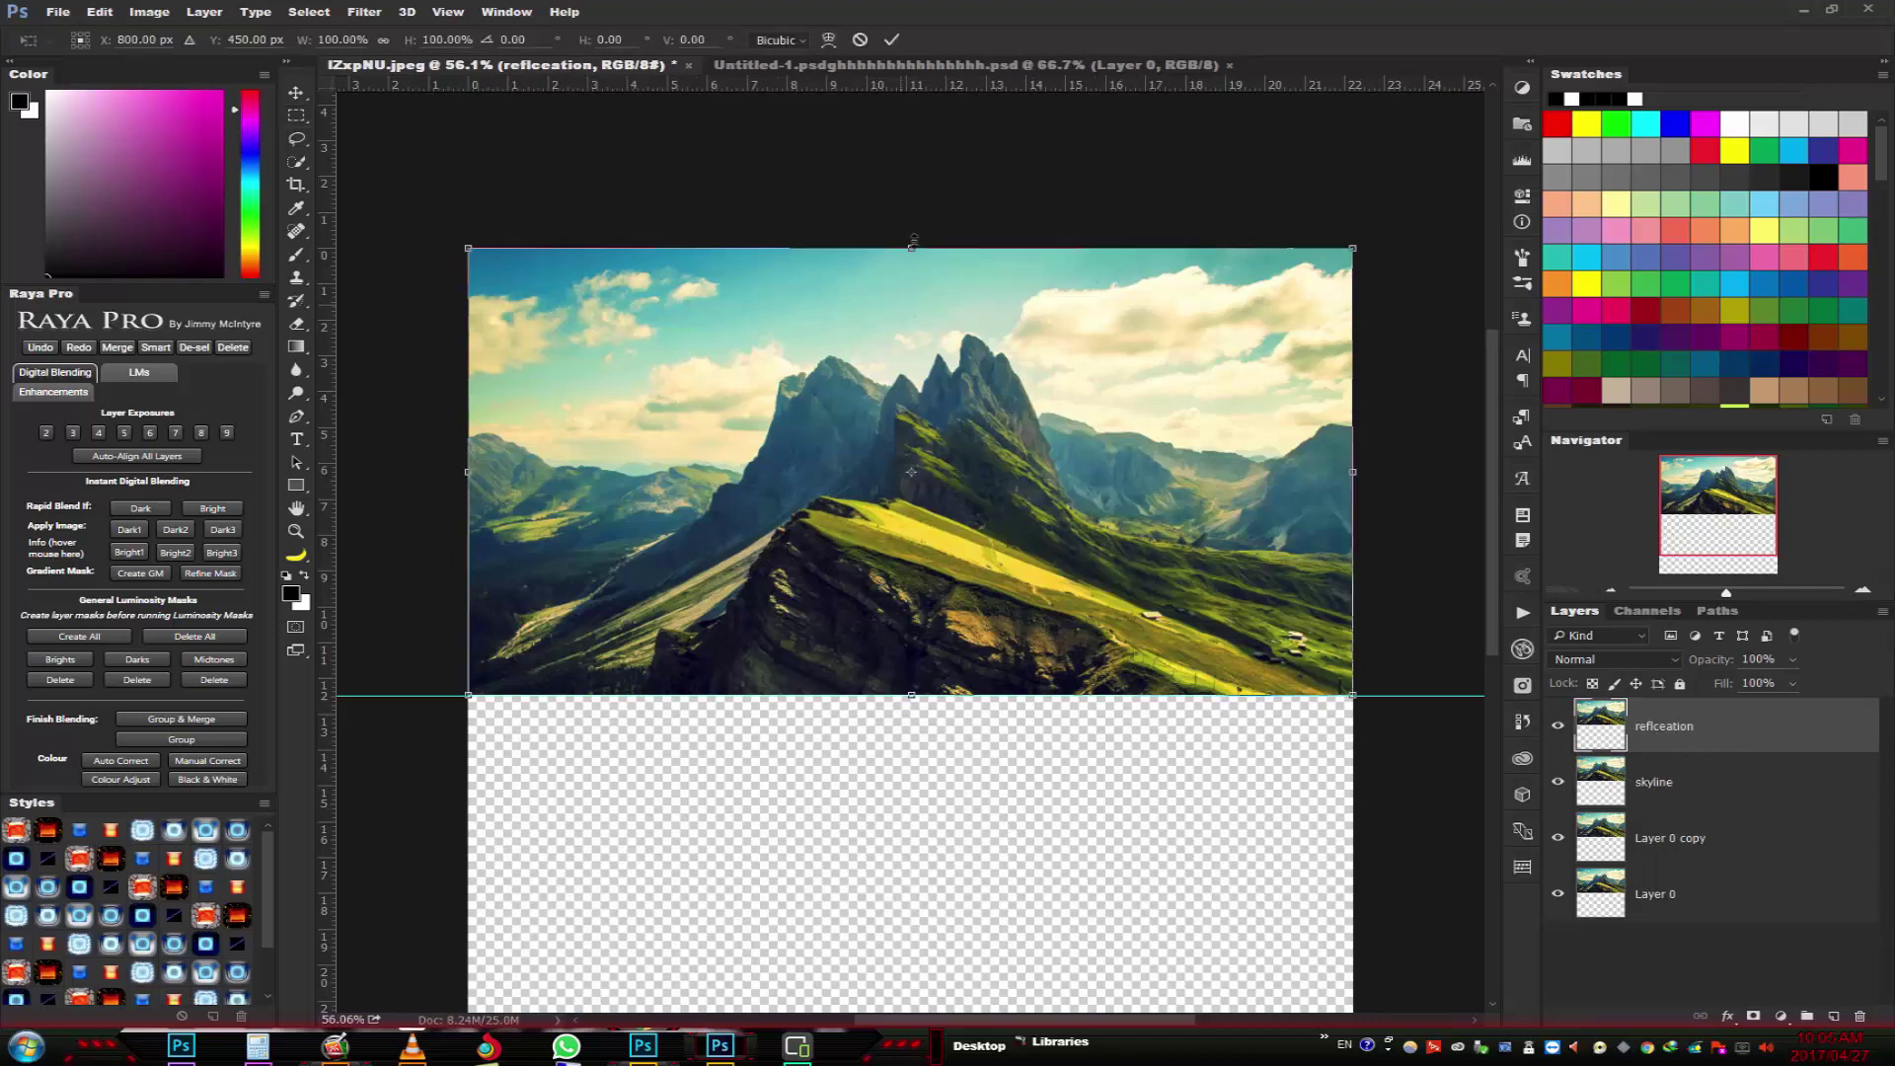
drag(915, 251, 785, 999)
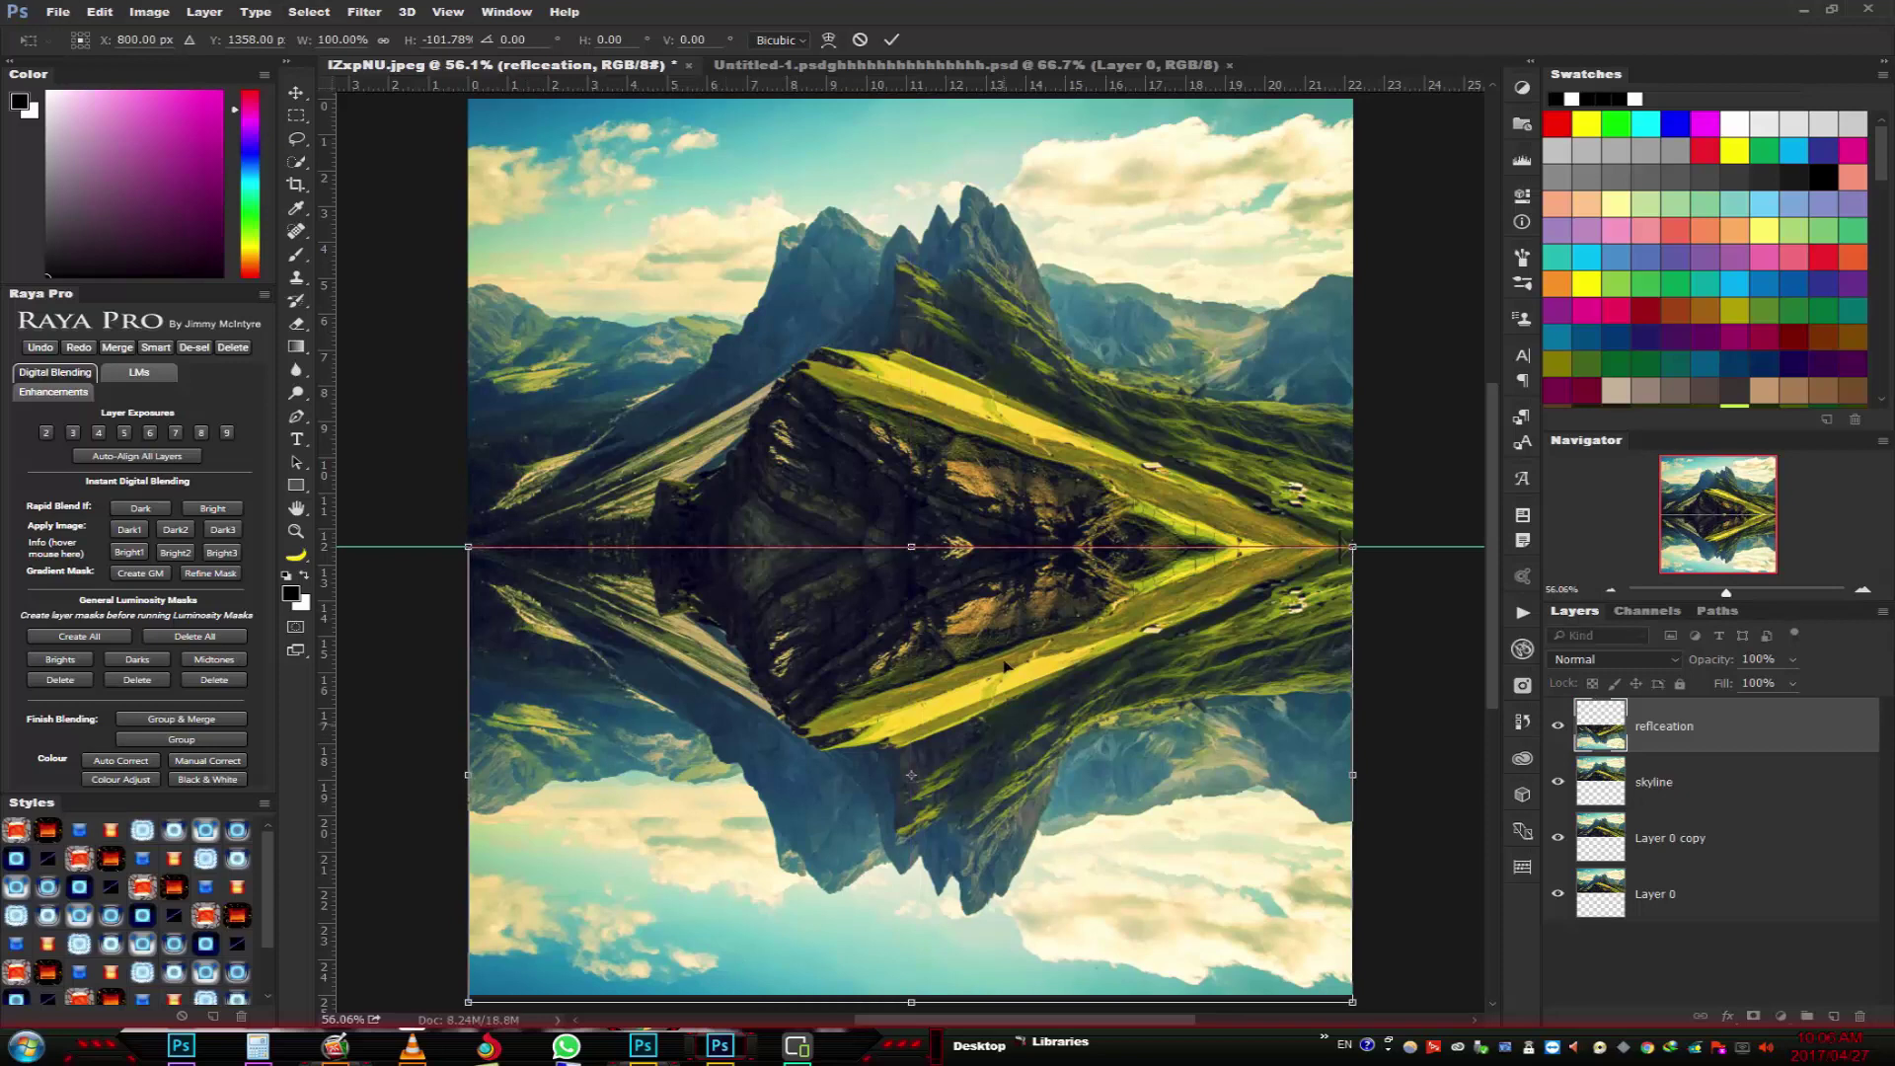
key(Return)
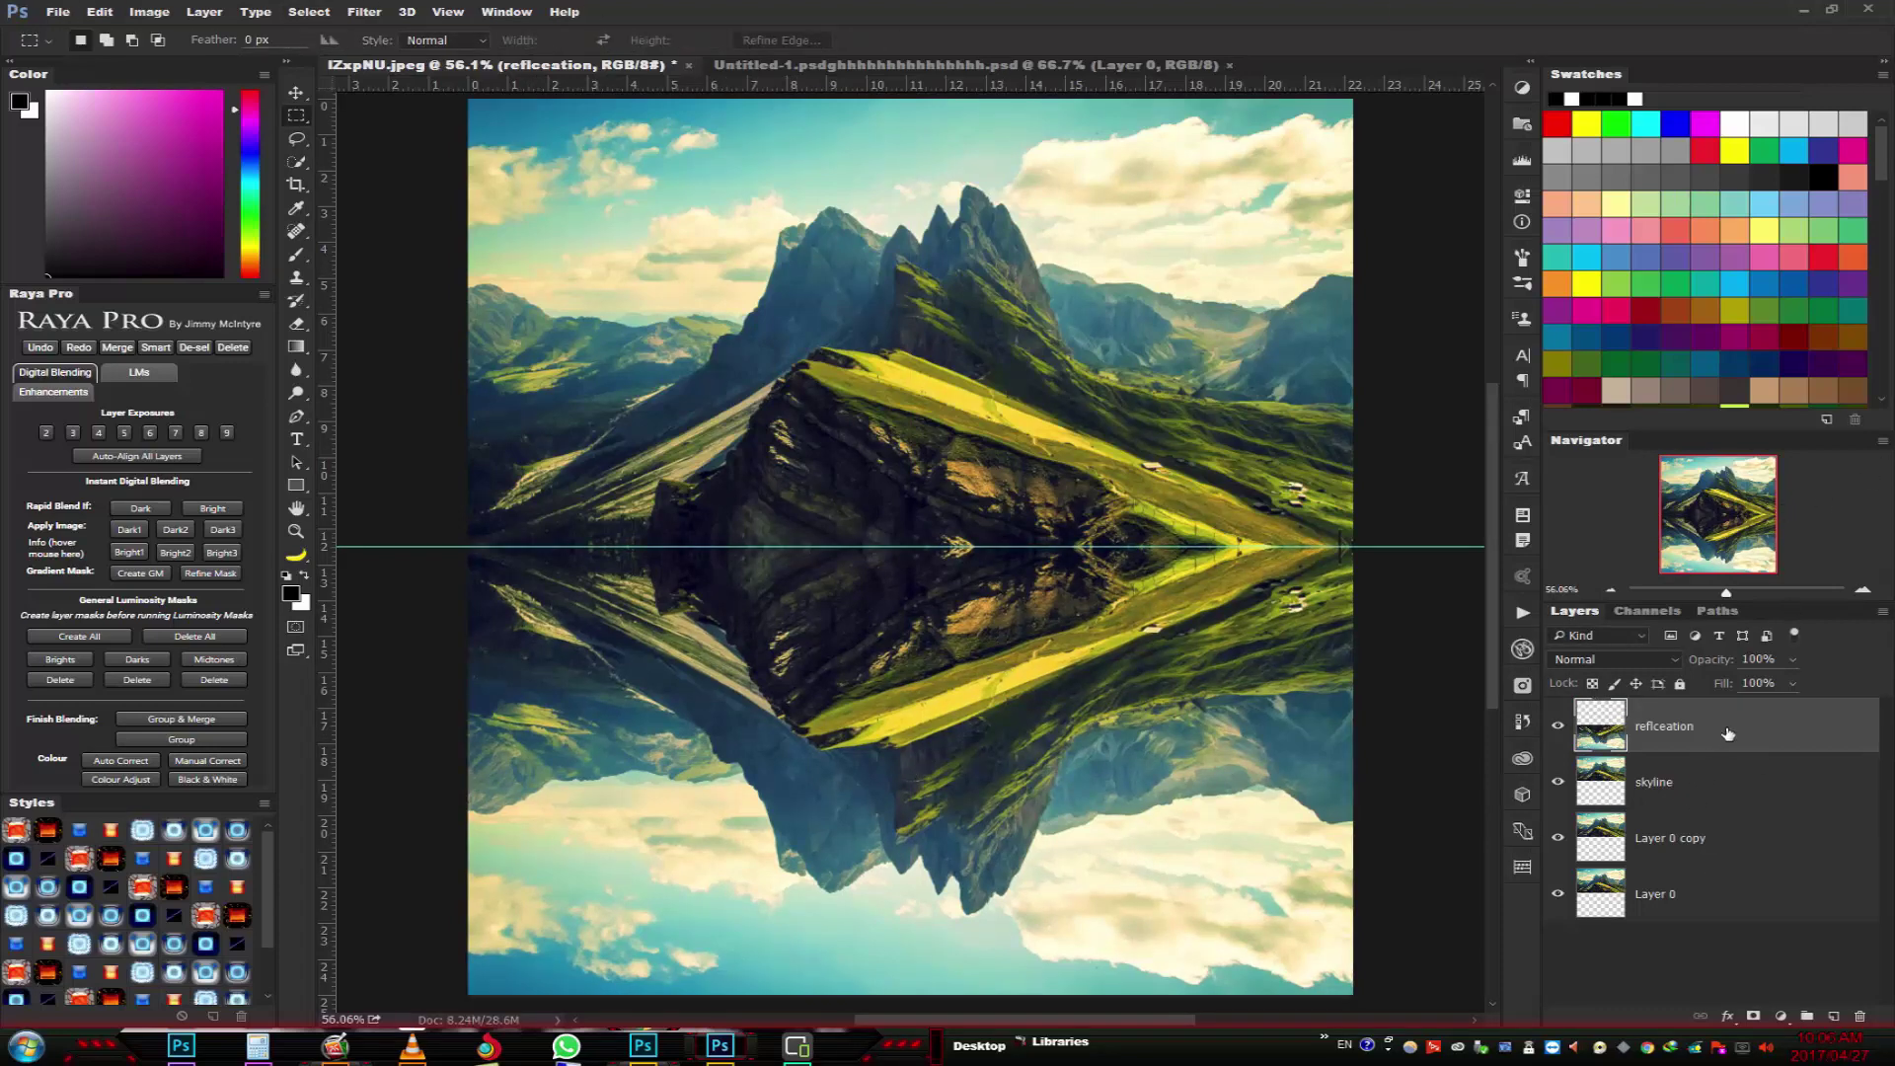
- Move reflceation beneath skyline, delete Layer 0 copy, and duplicate reflceation
mouse_move(1728, 732)
mouse_down()
mouse_move(1724, 786)
mouse_move(1860, 1017)
mouse_up()
click(1686, 795)
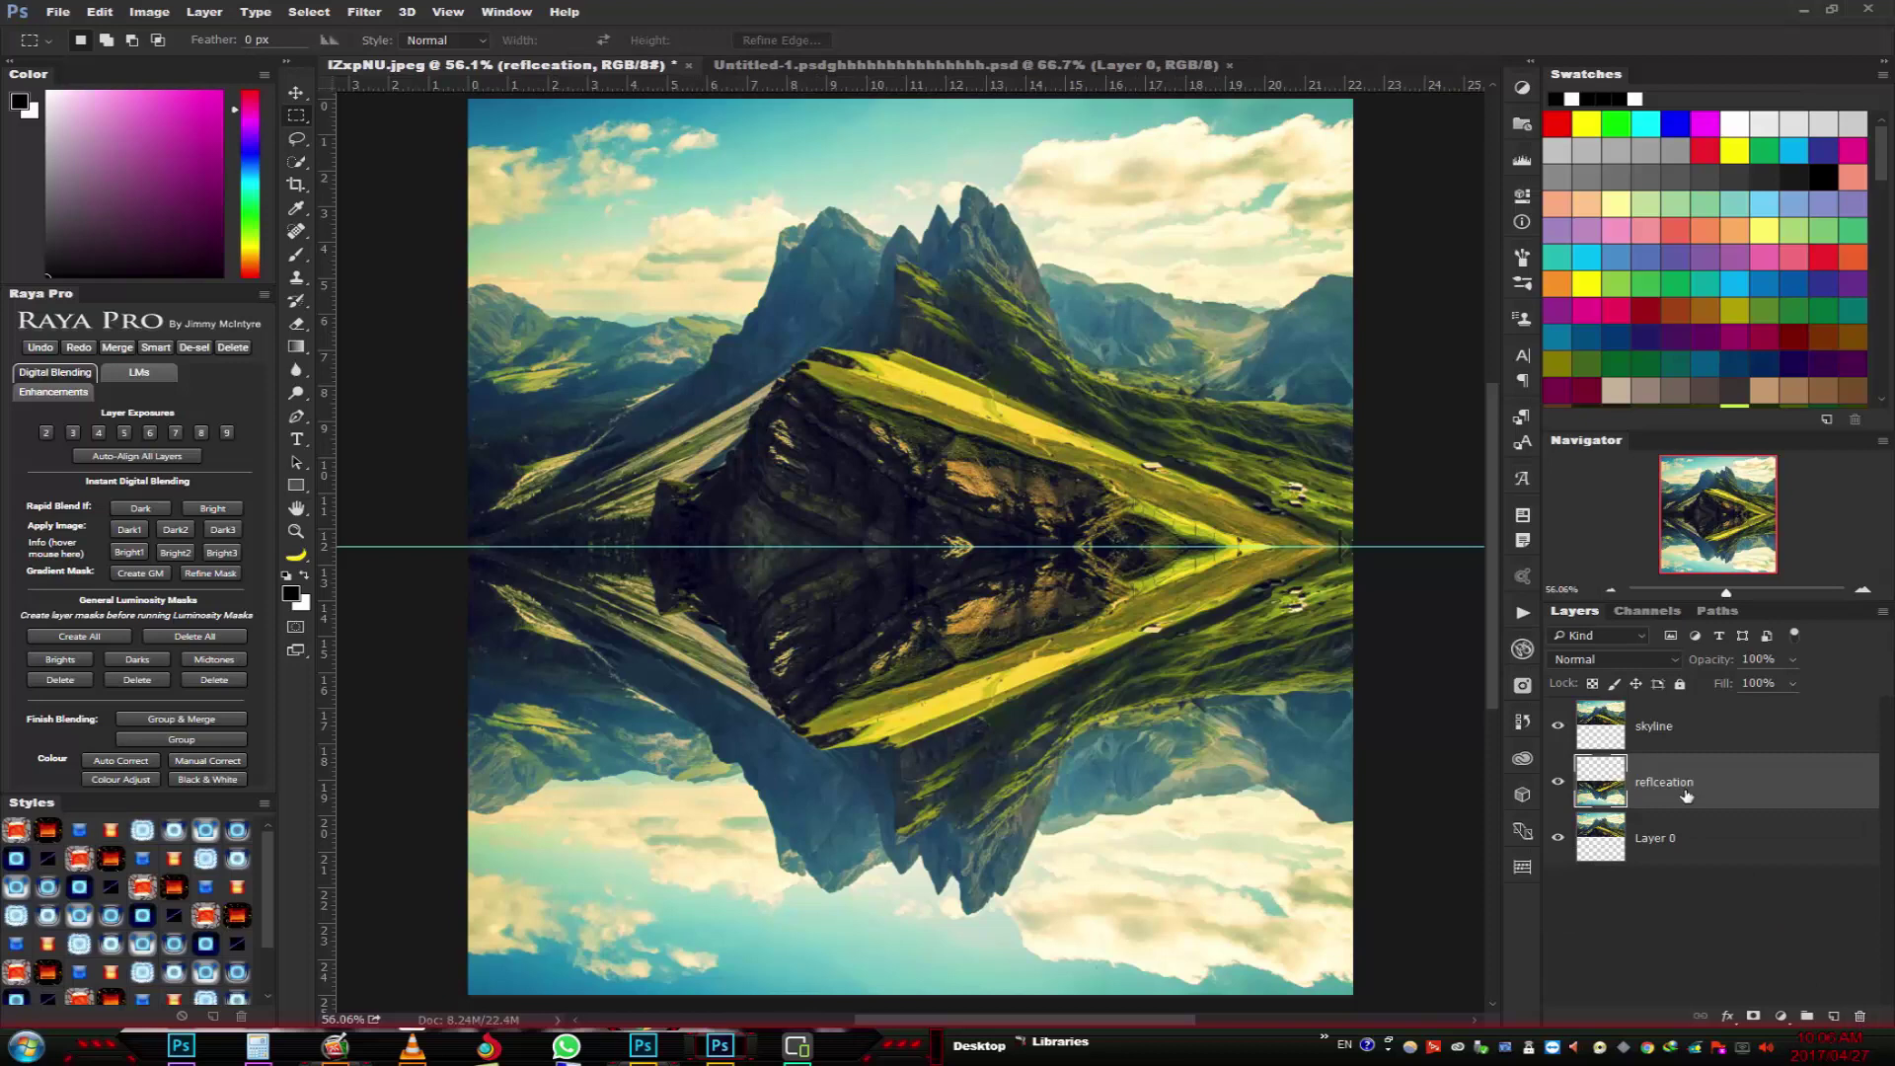
key(ctrl+j)
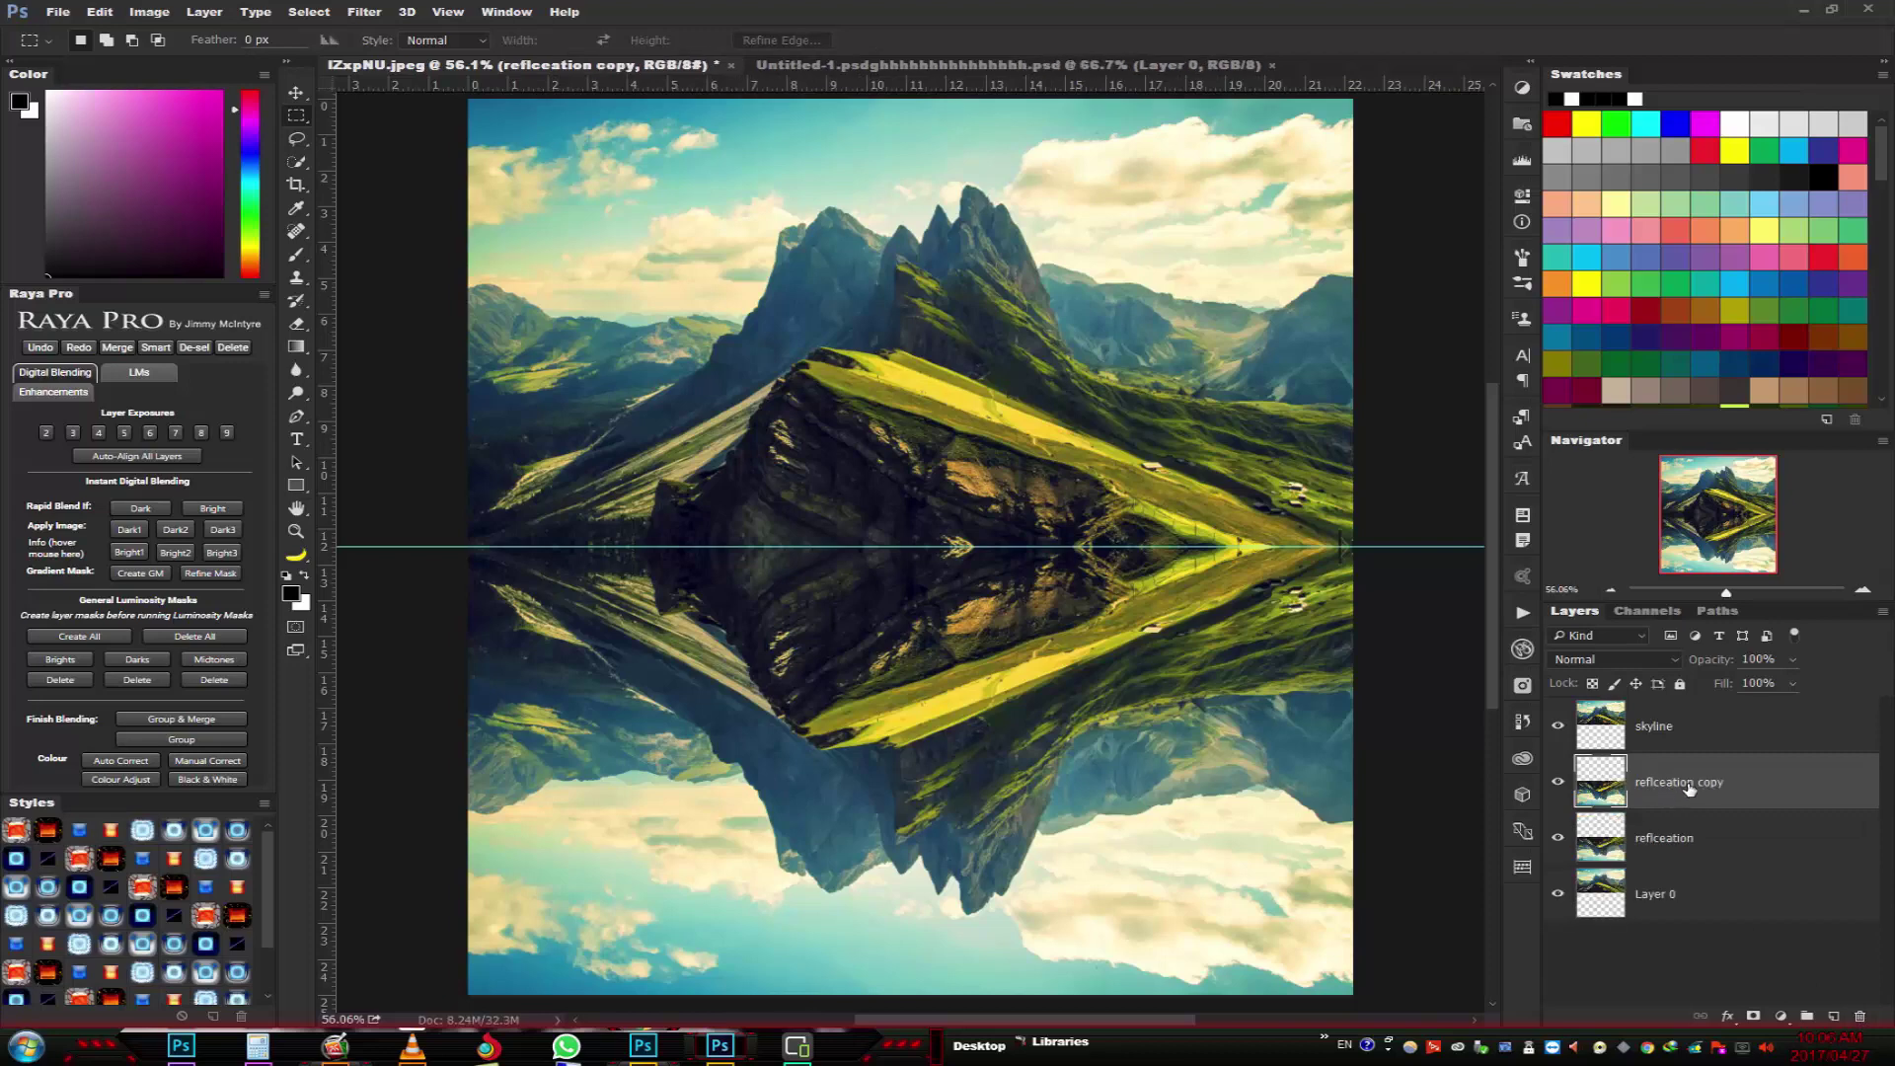
- Apply a Motion Blur with angle 90° and distance 35 pixels to the reflection
click(370, 12)
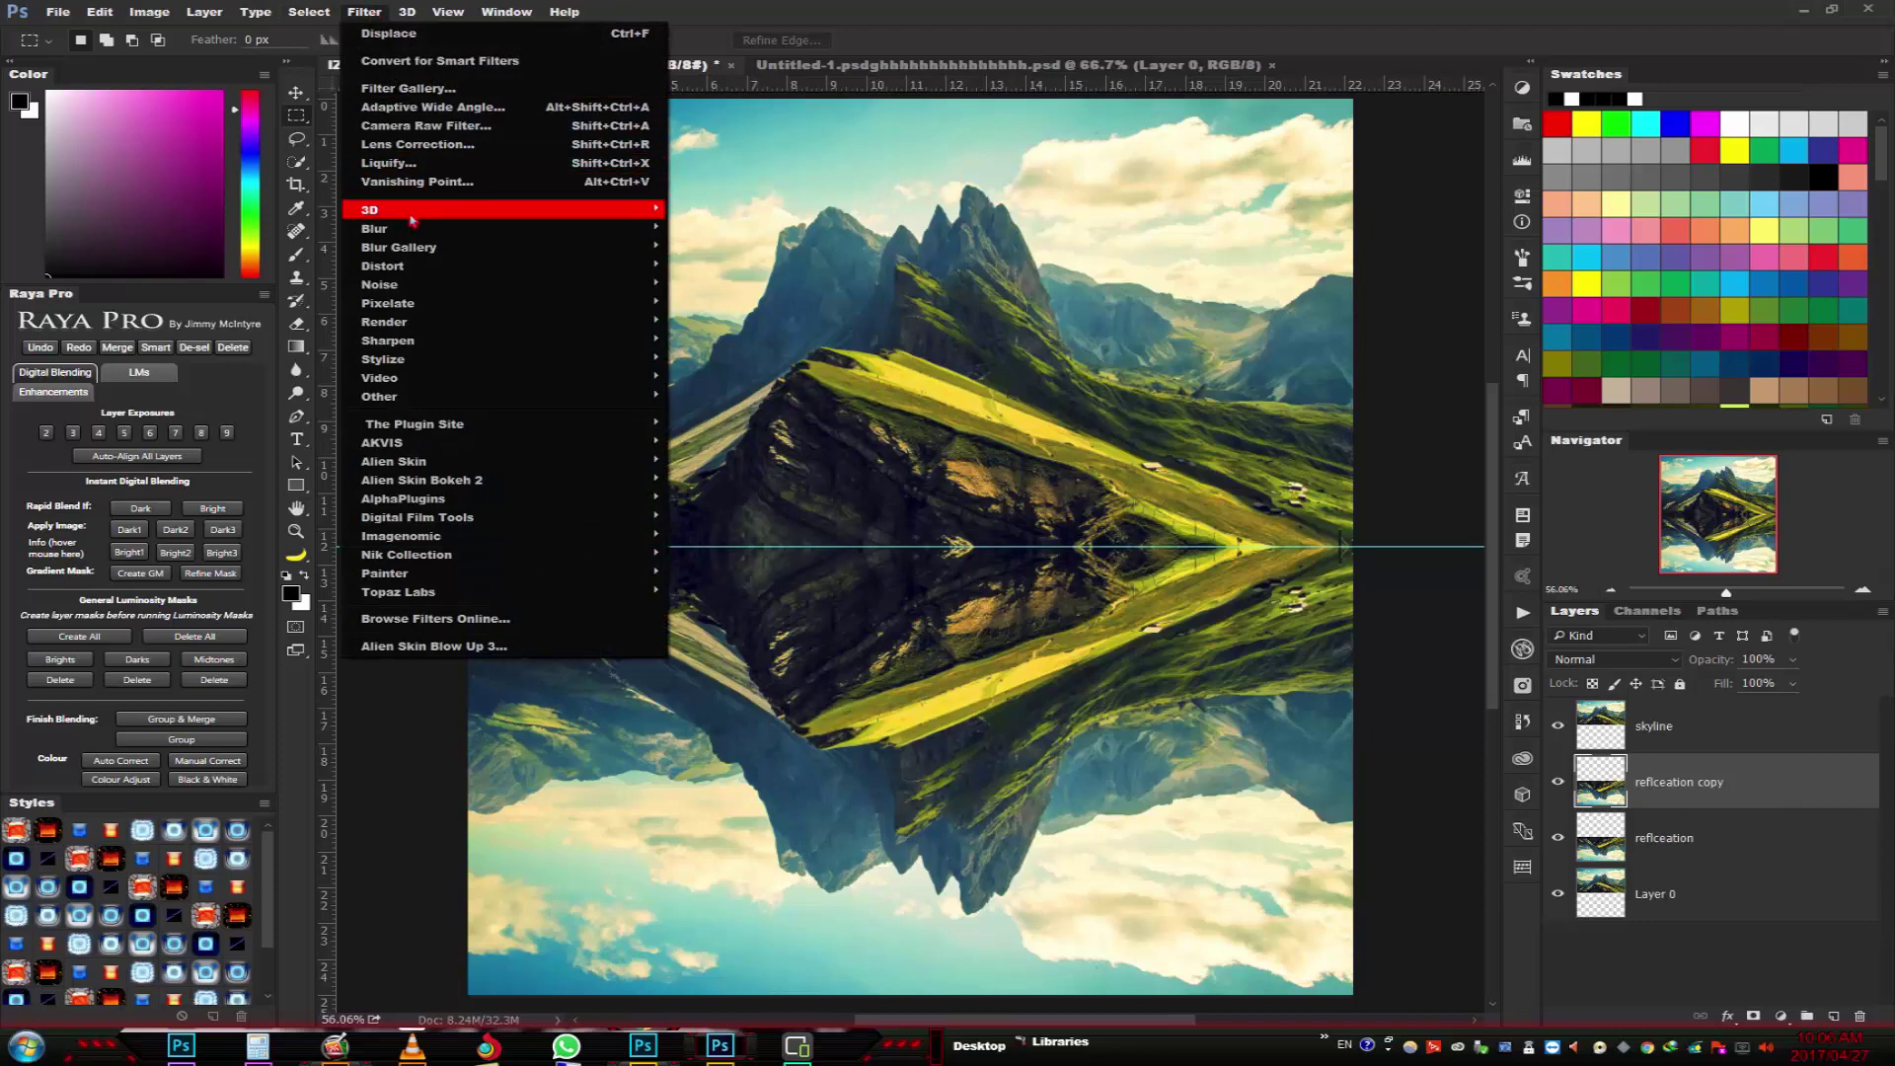
mouse_move(445, 228)
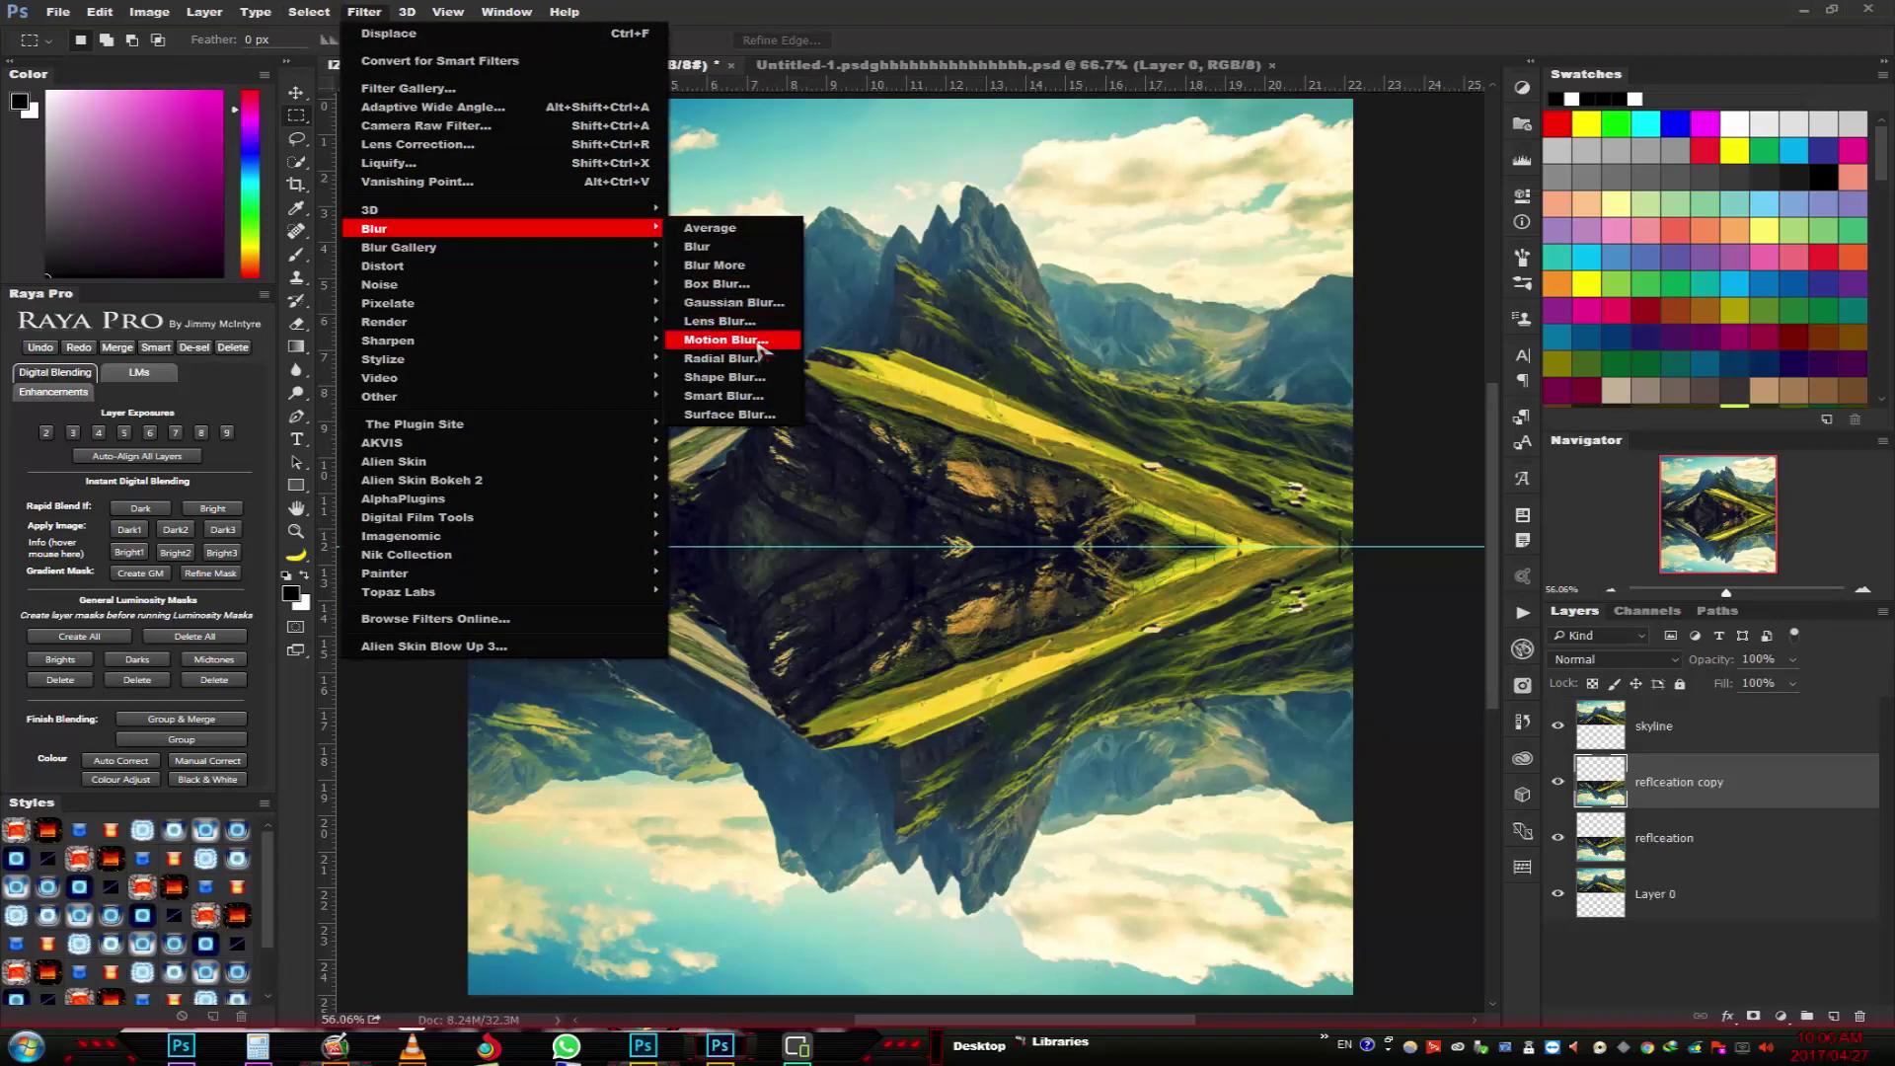
click(758, 341)
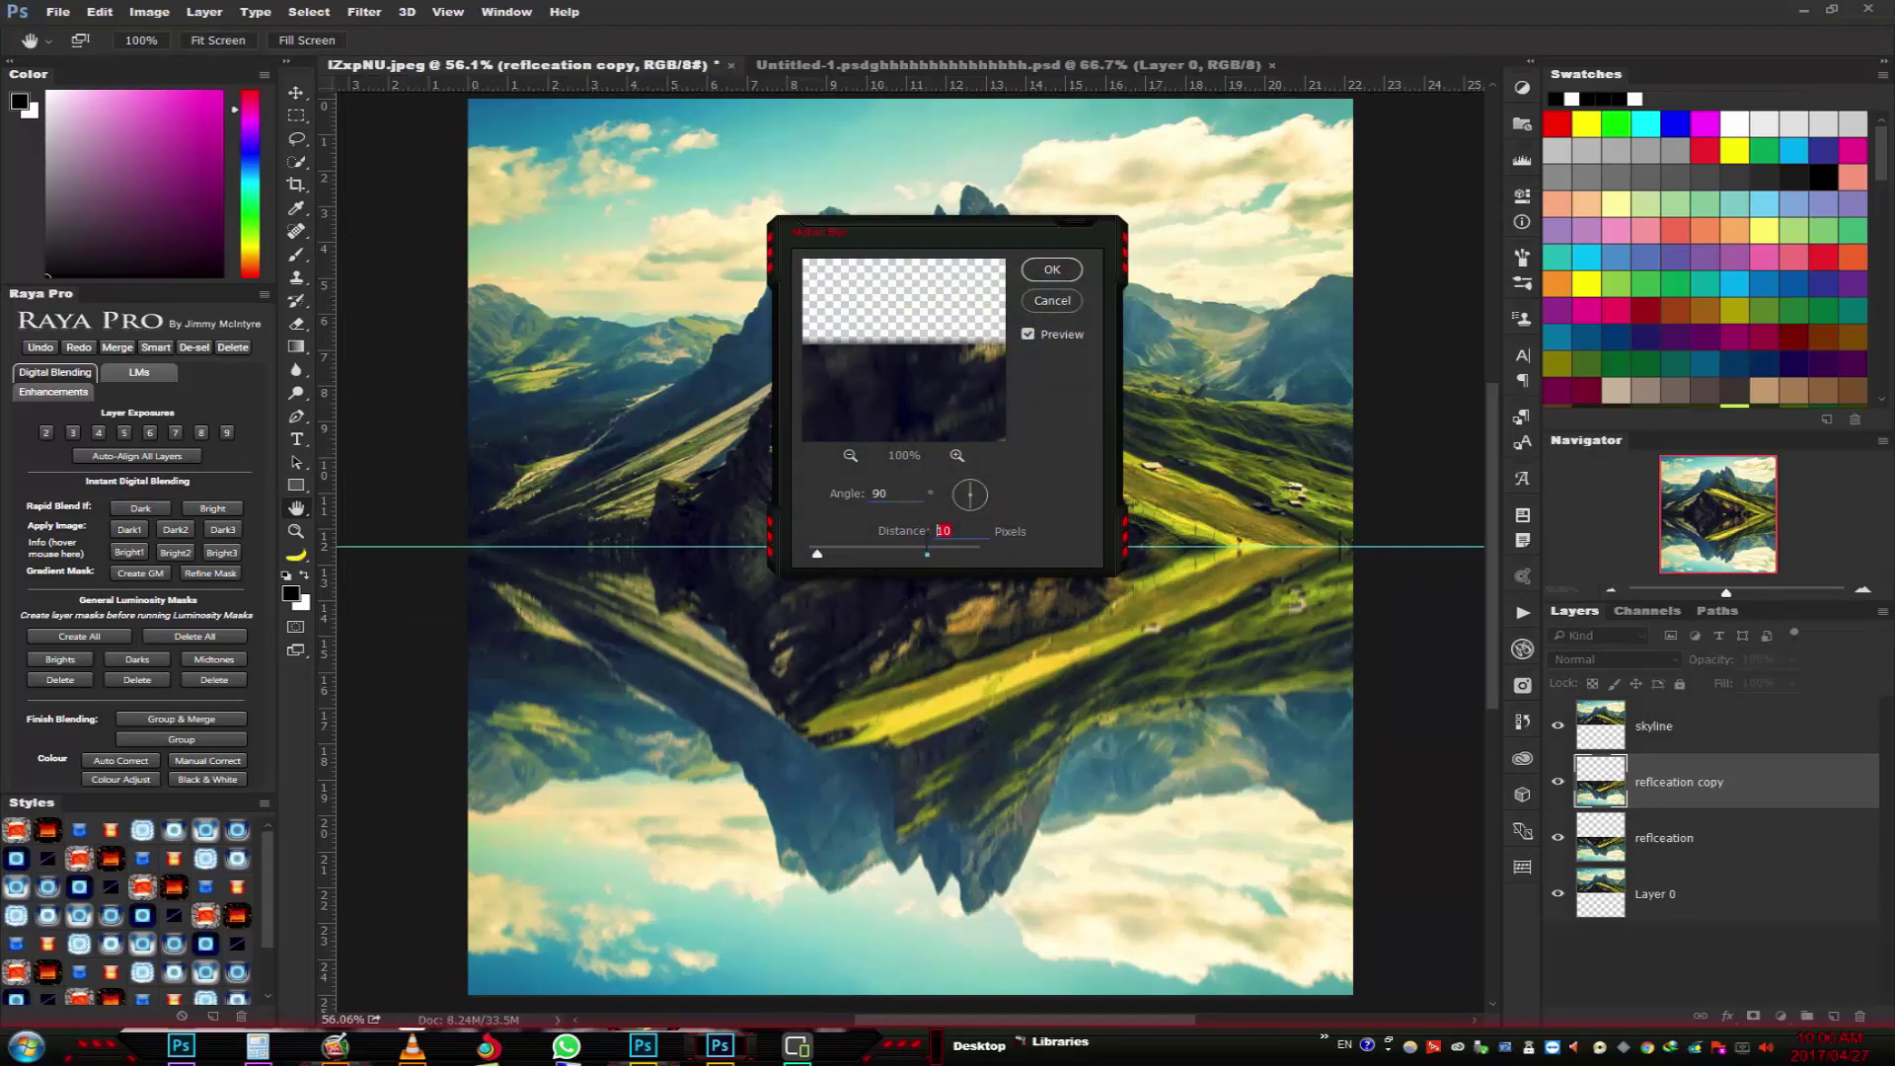
text(5)
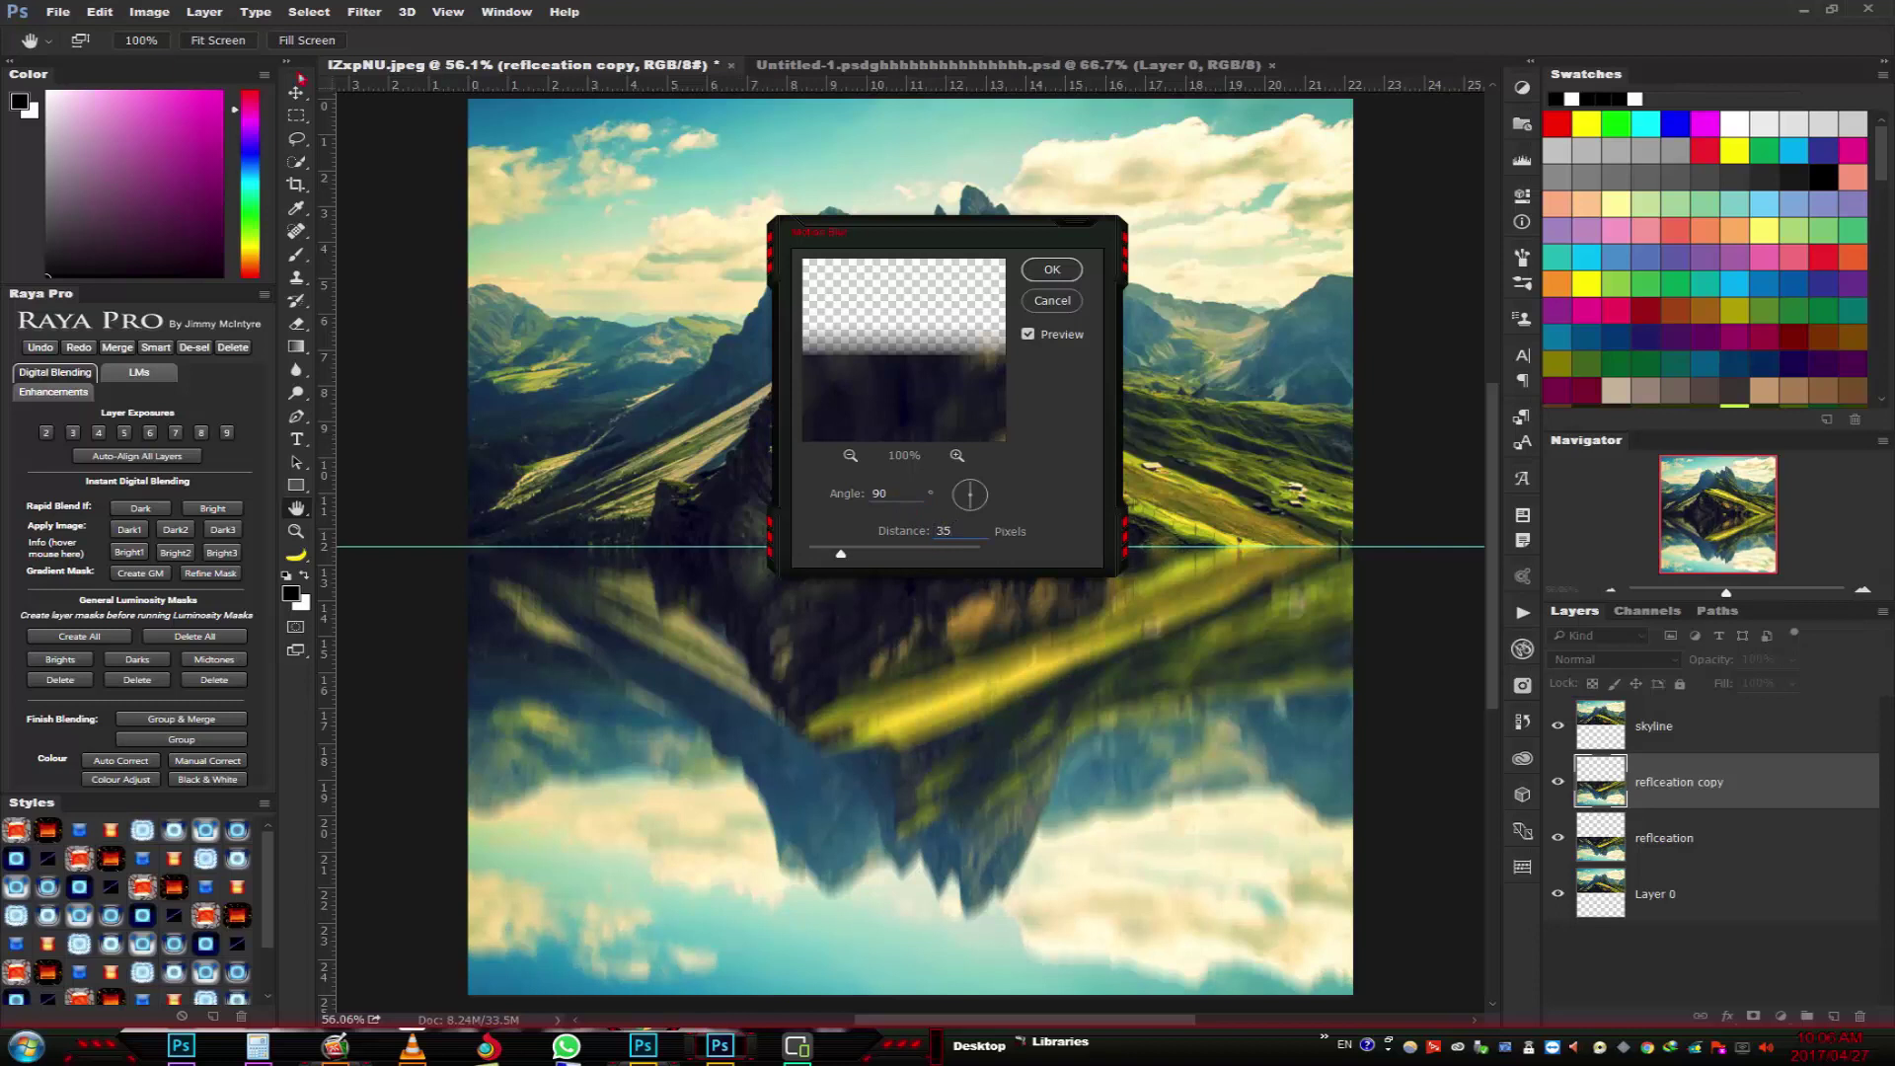
click(1052, 277)
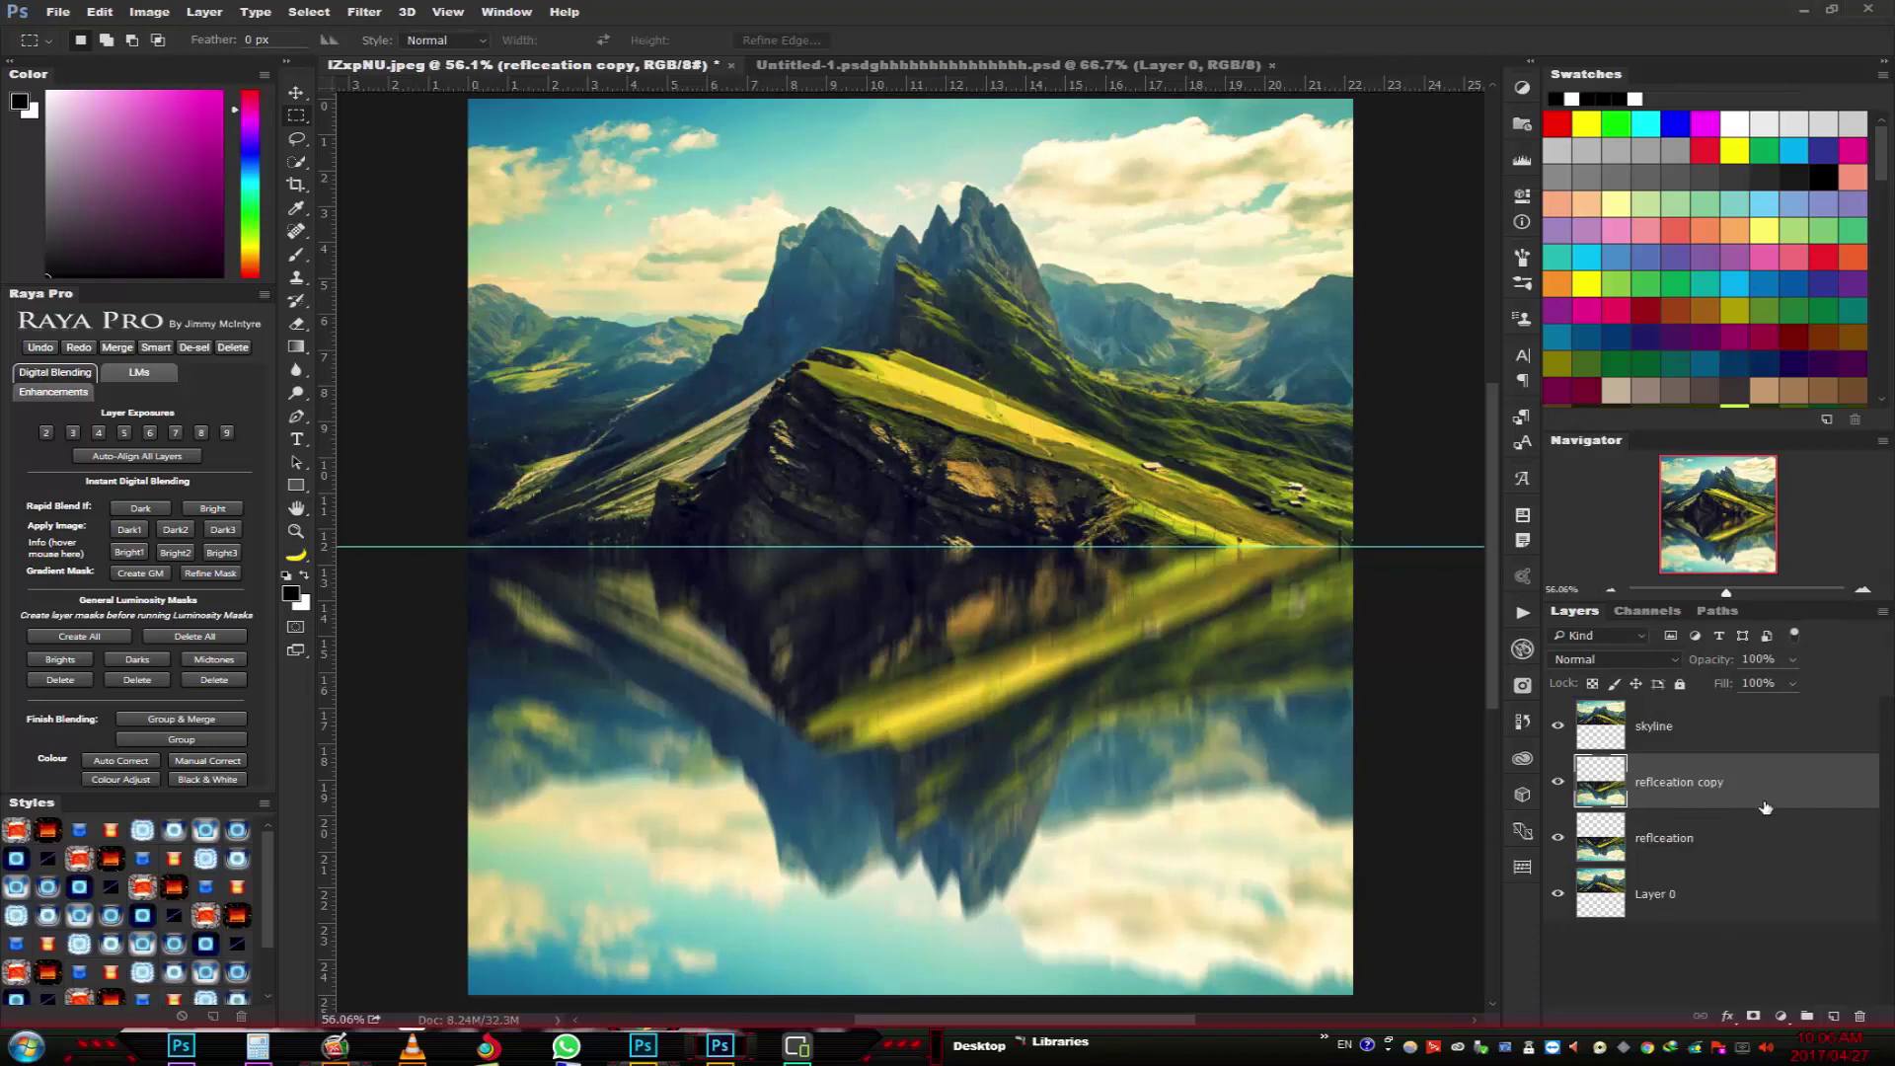
- Merge the two reflection layers into one
shift+click(1740, 842)
right_click(1783, 798)
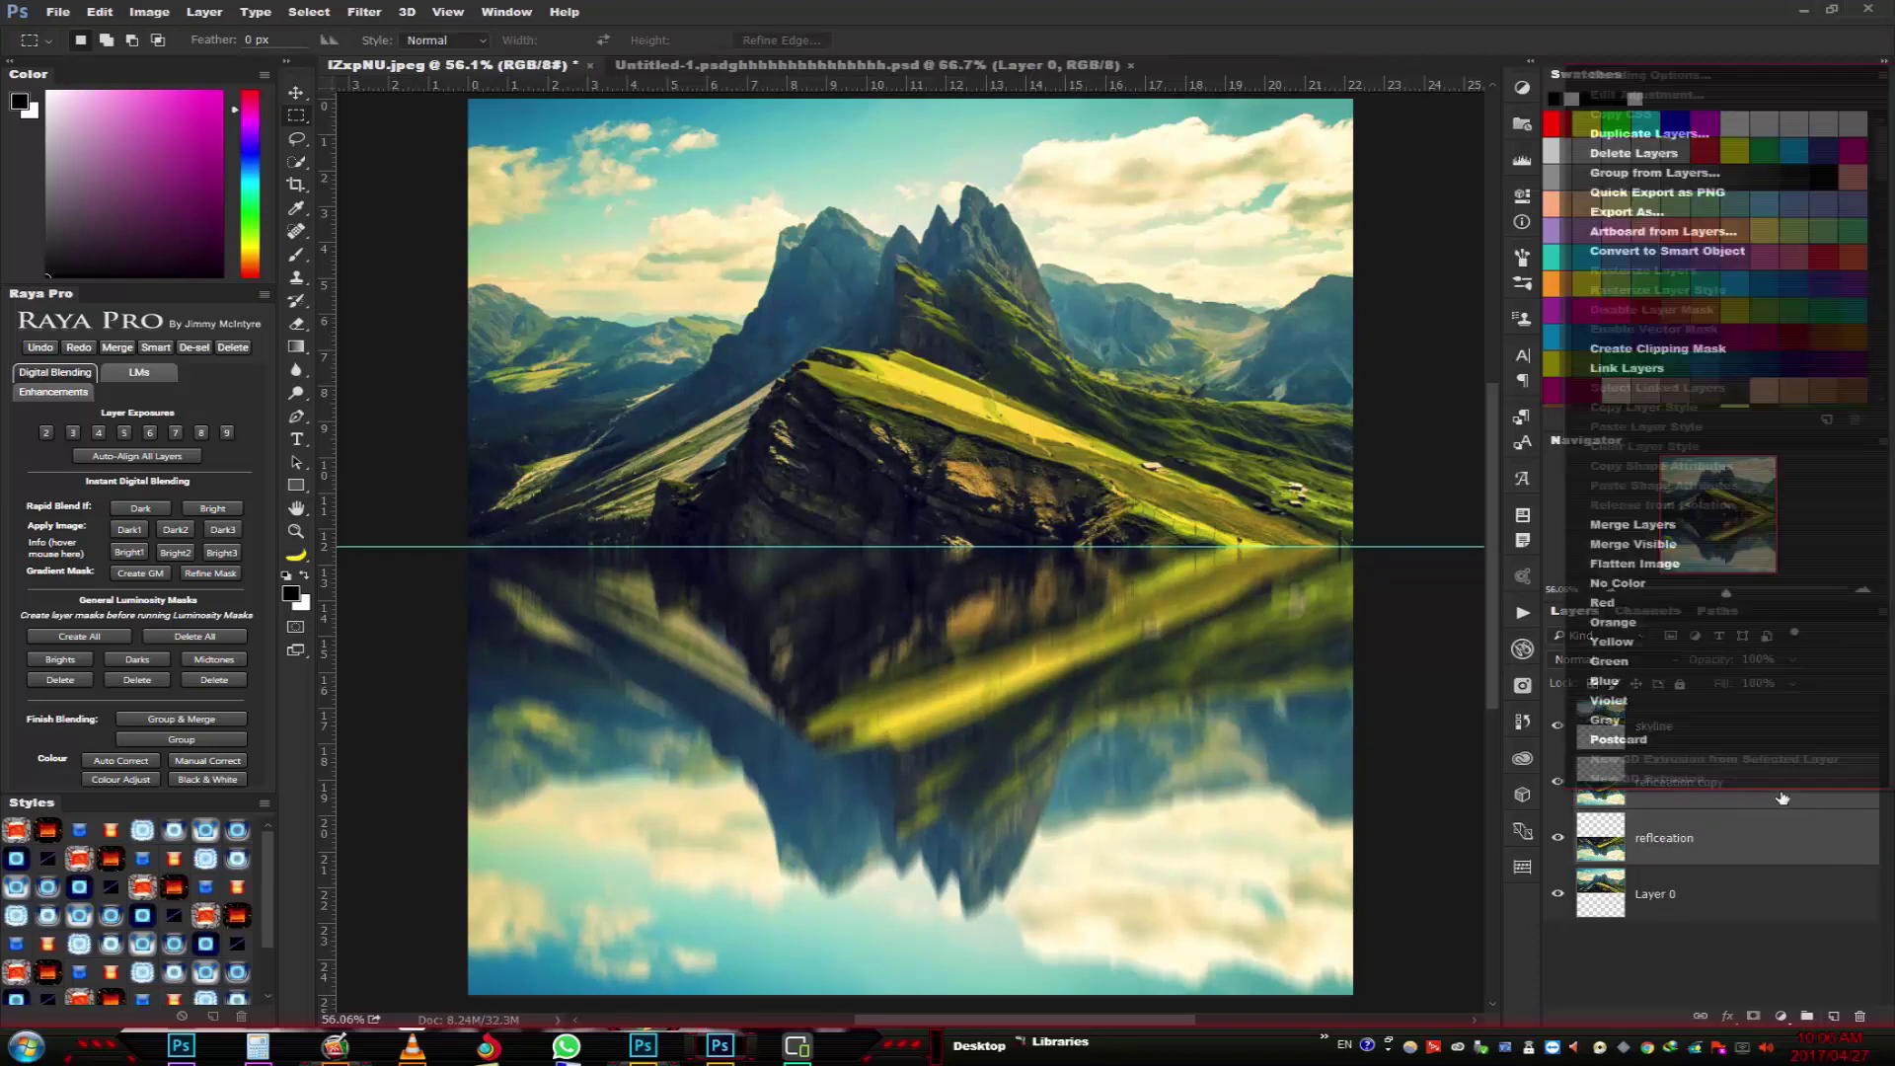
click(1620, 526)
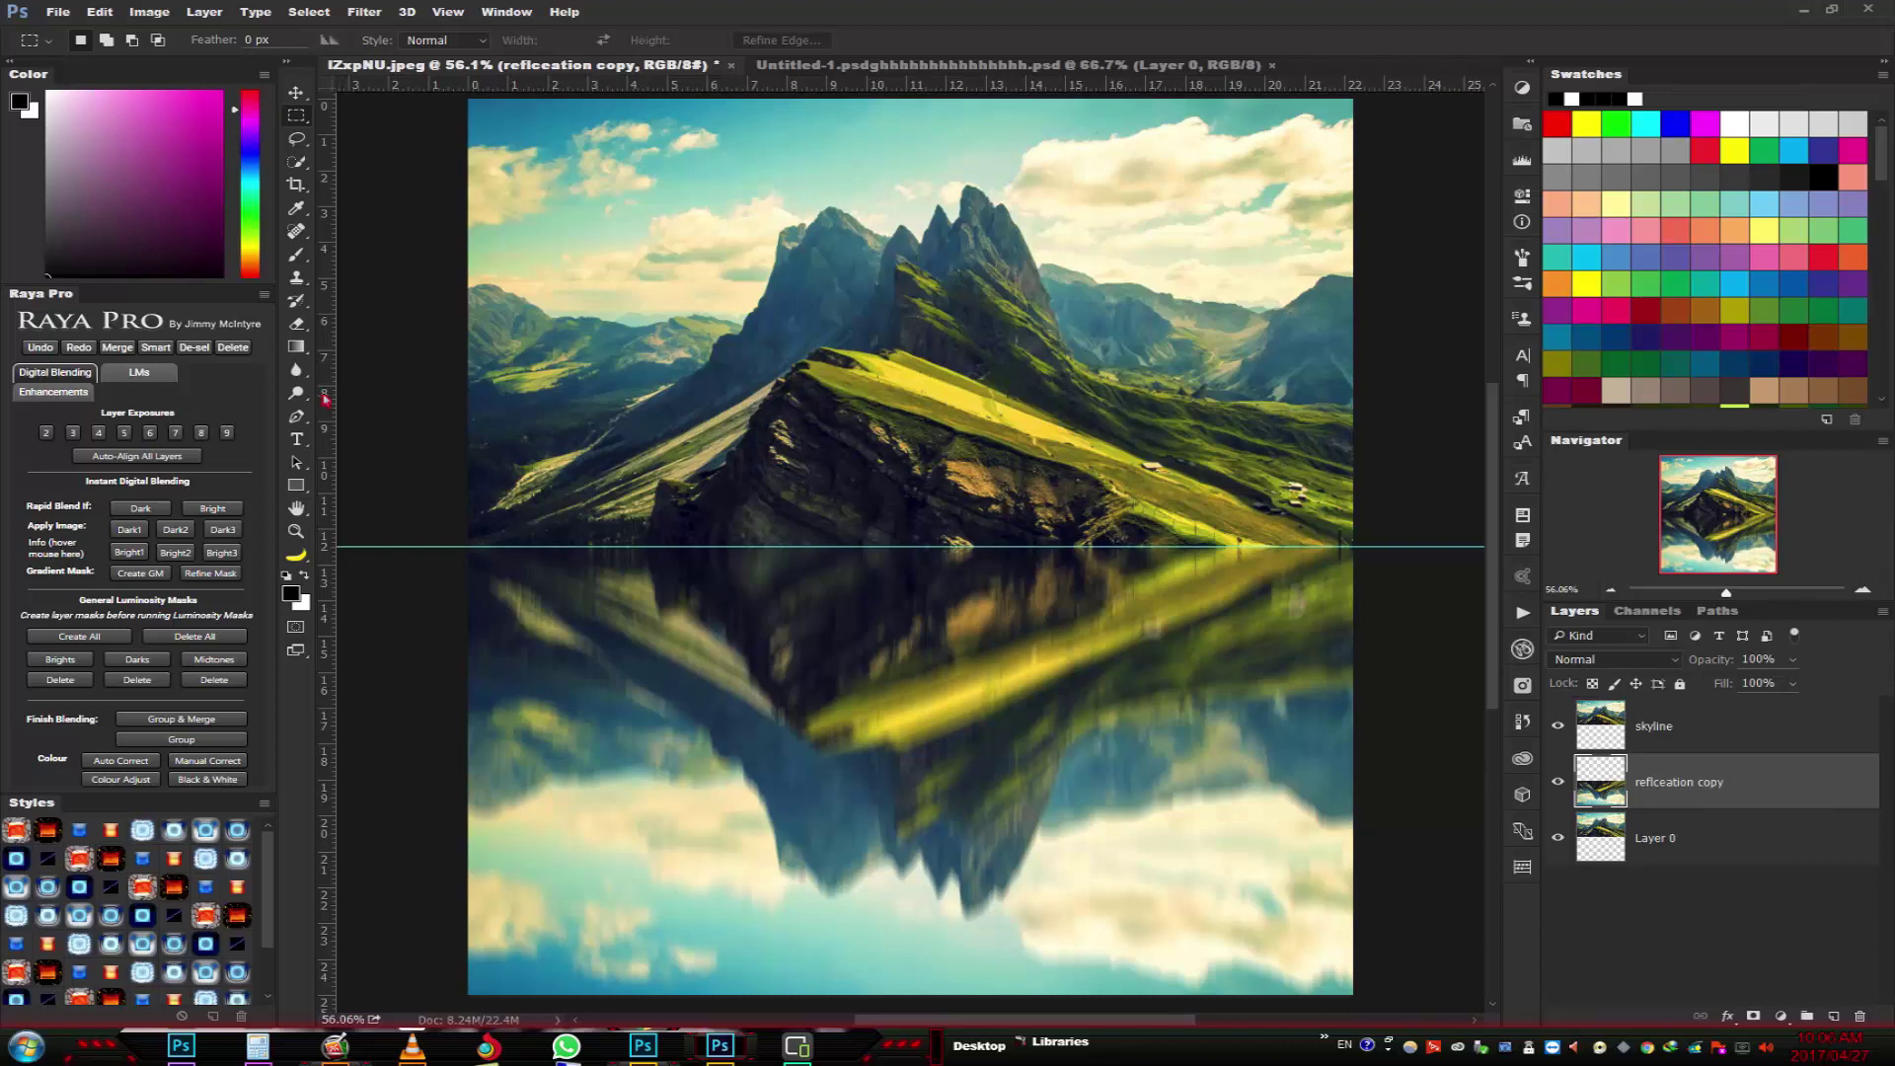
- Set up a large Smudge brush at 10% strength and add a new empty Layer 1
click(295, 369)
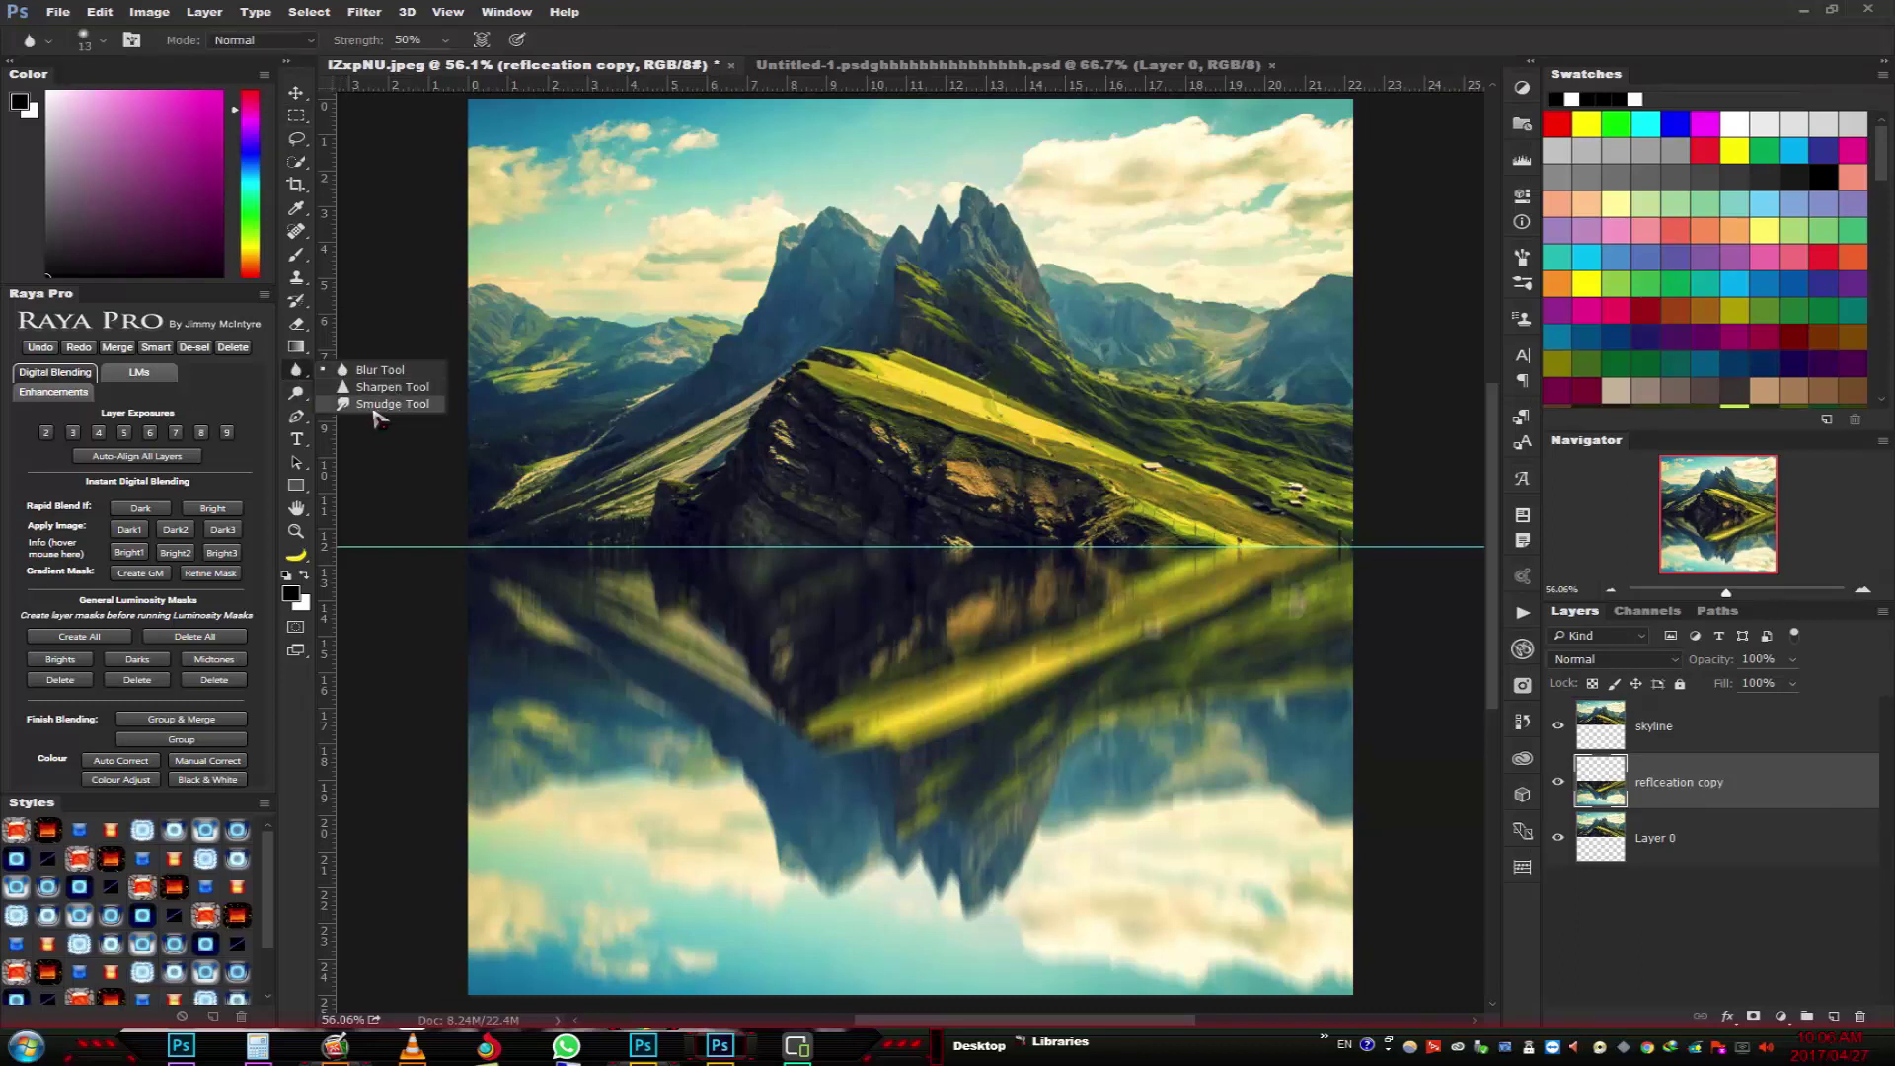
click(378, 407)
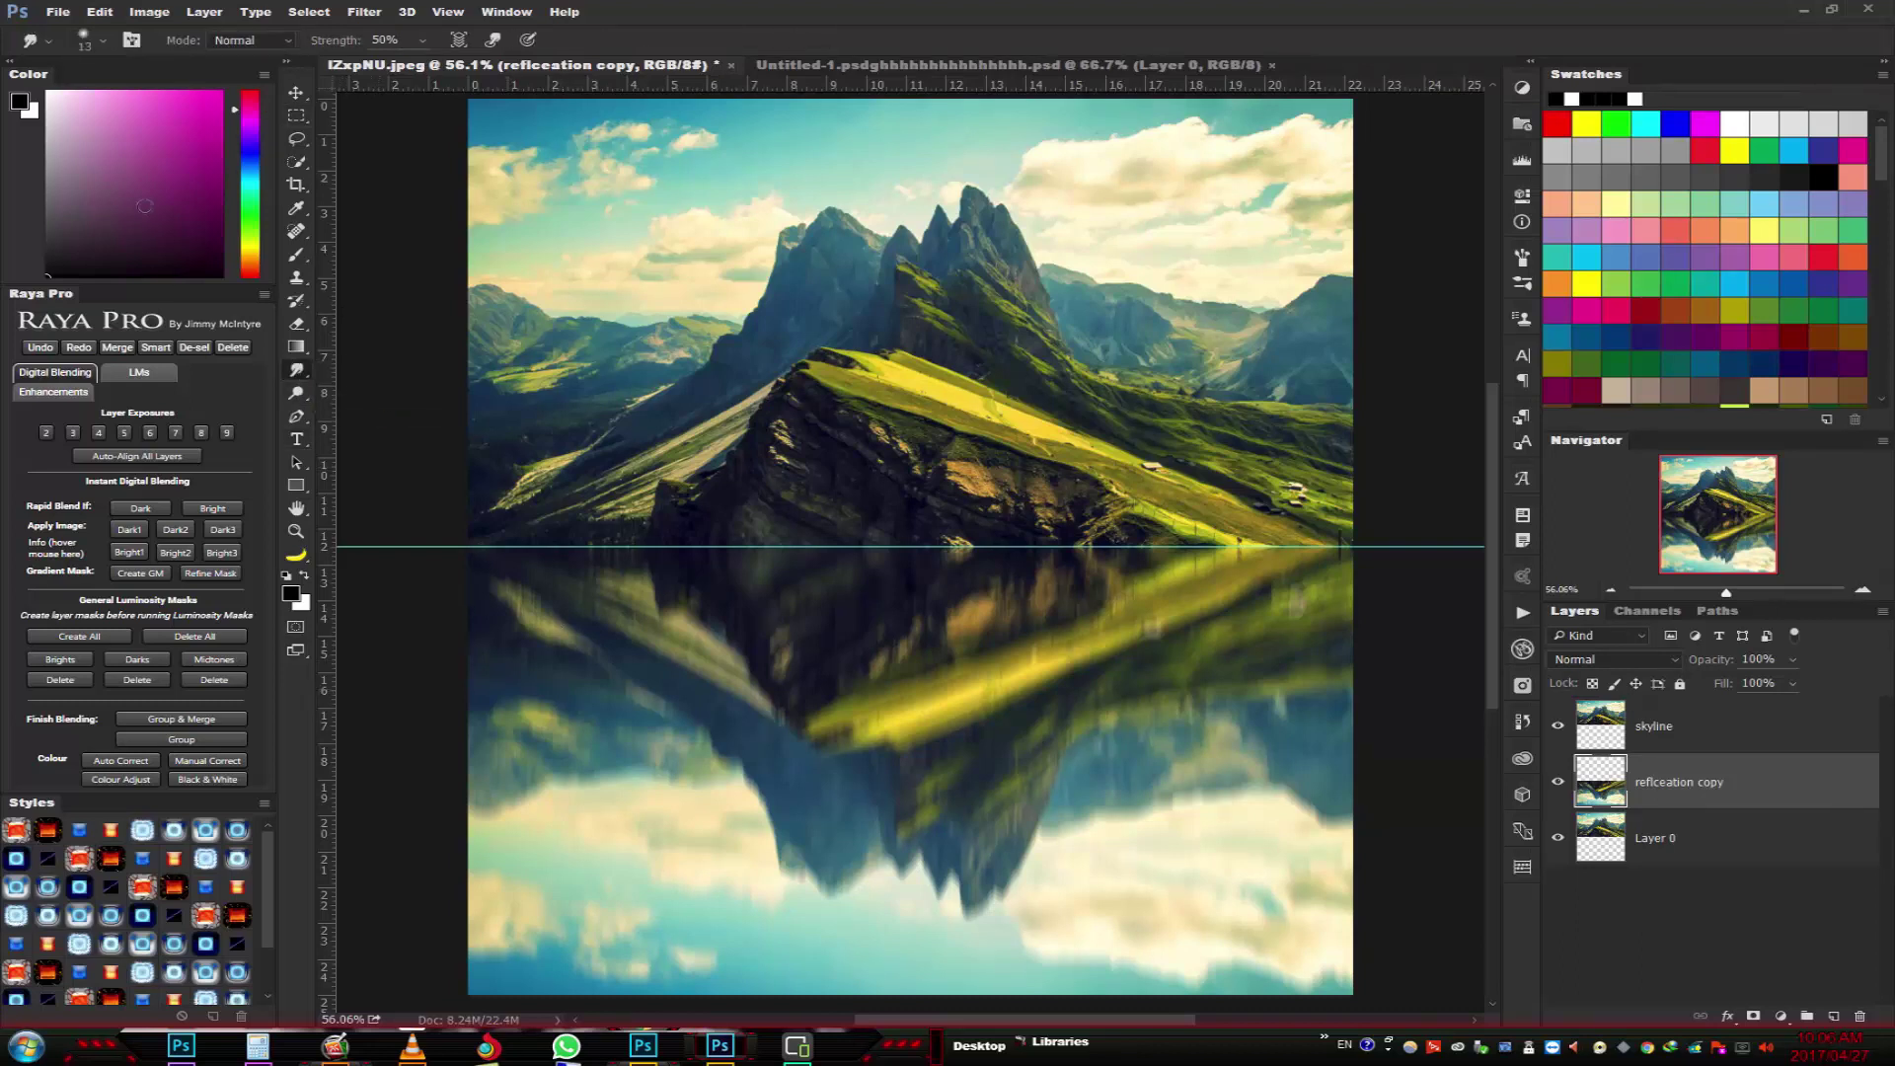
click(103, 41)
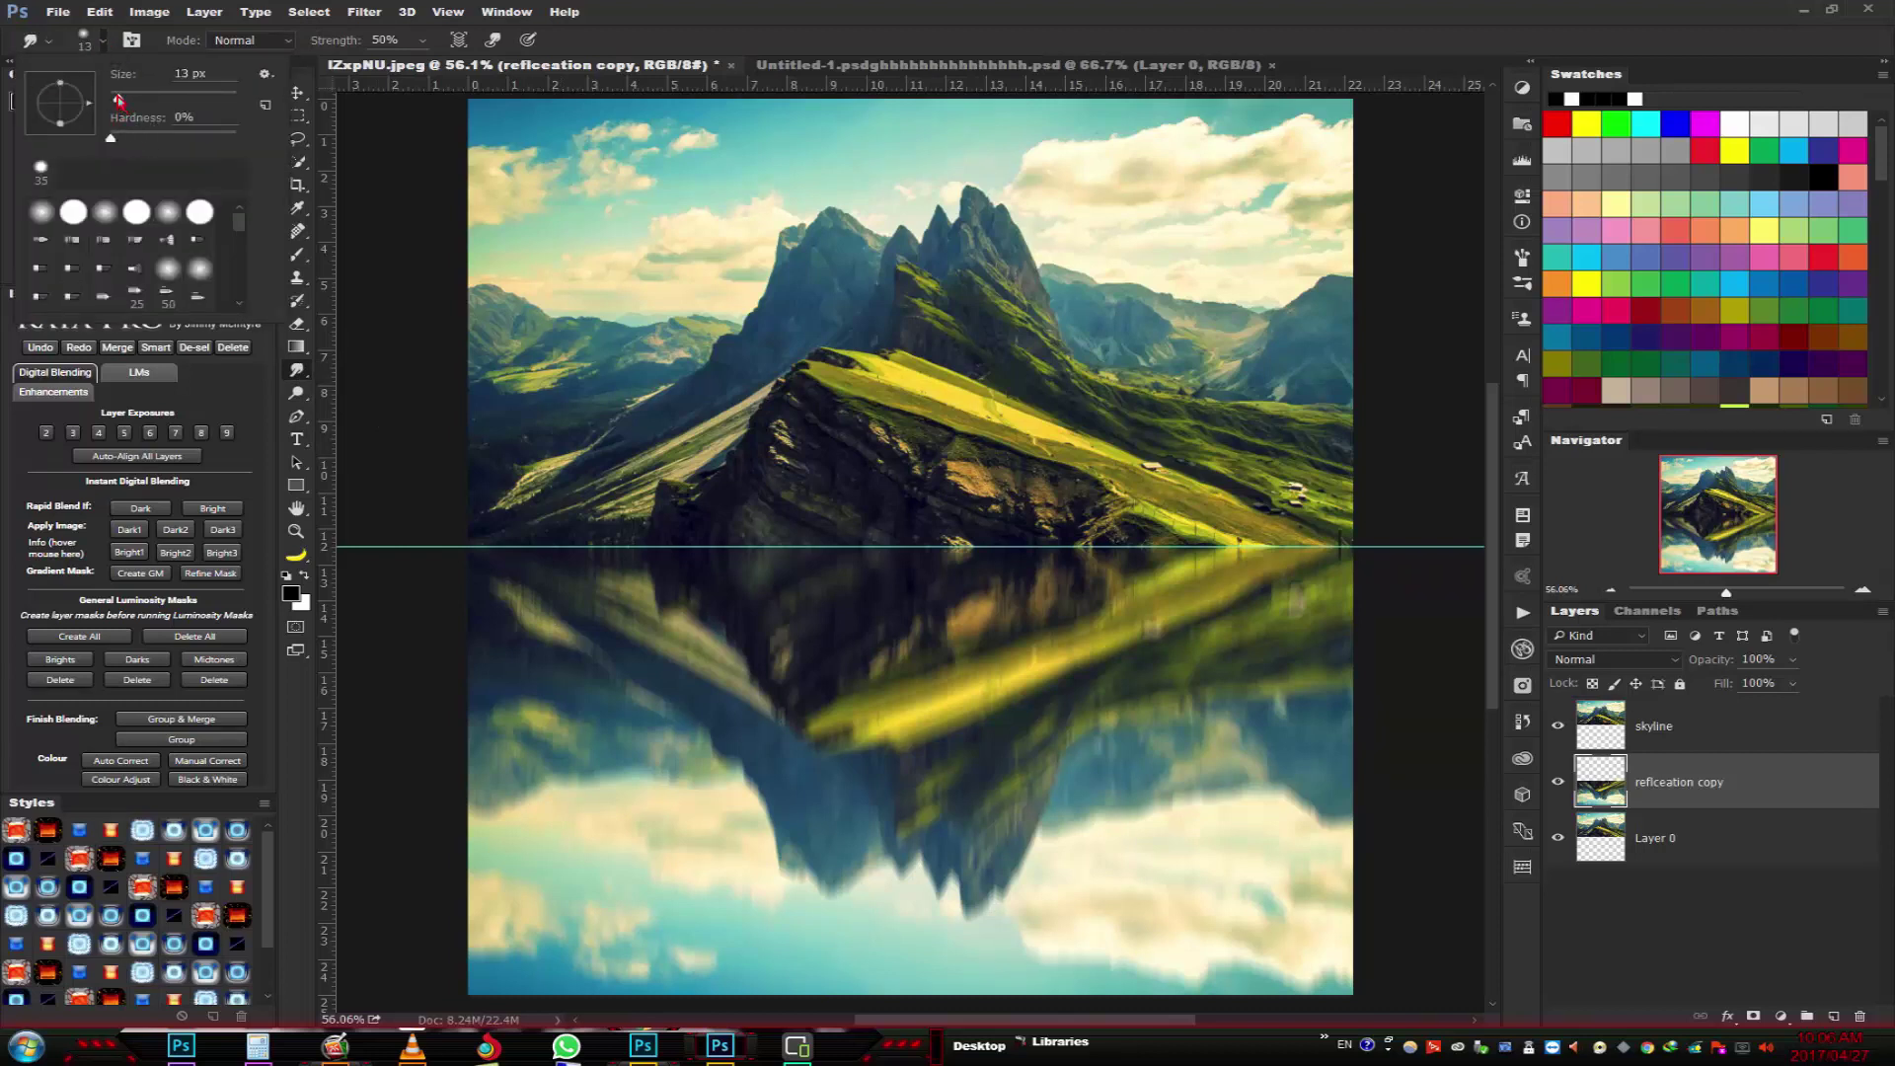
drag(117, 99, 198, 112)
click(376, 40)
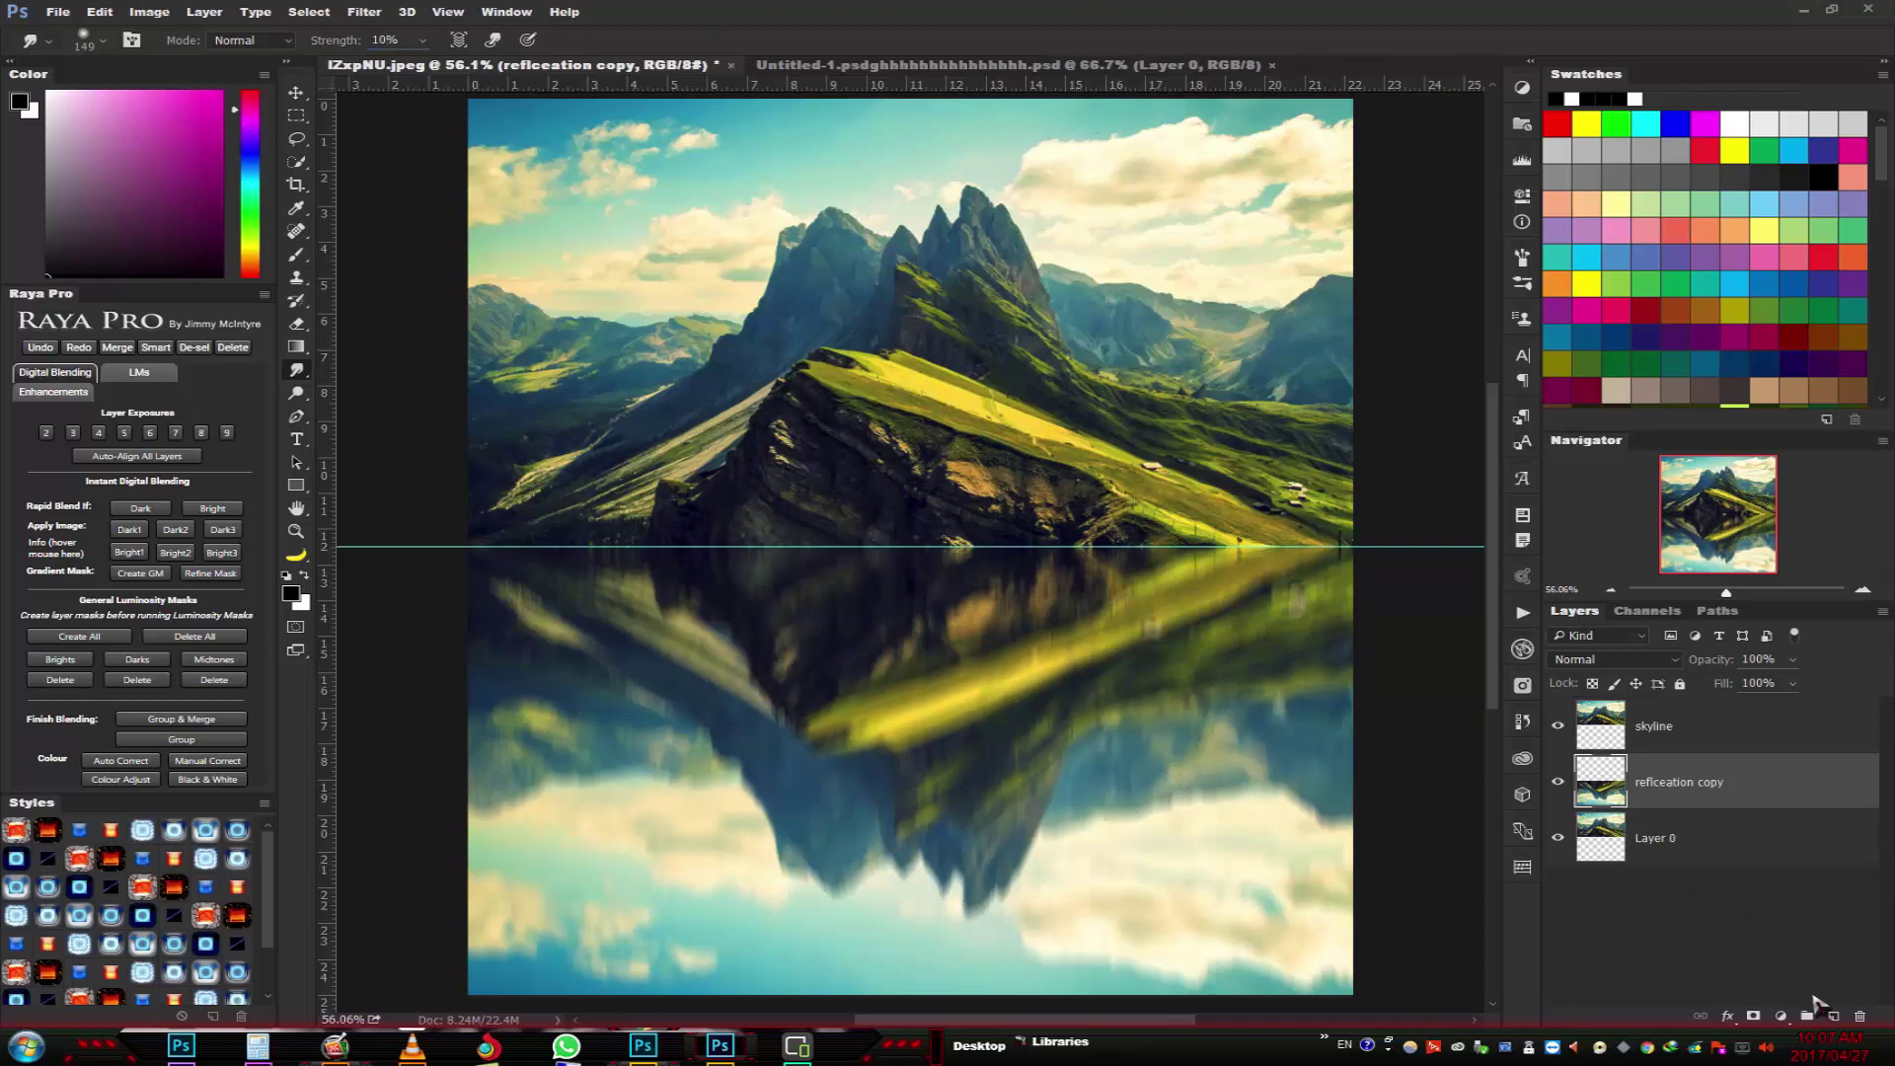
click(1834, 1018)
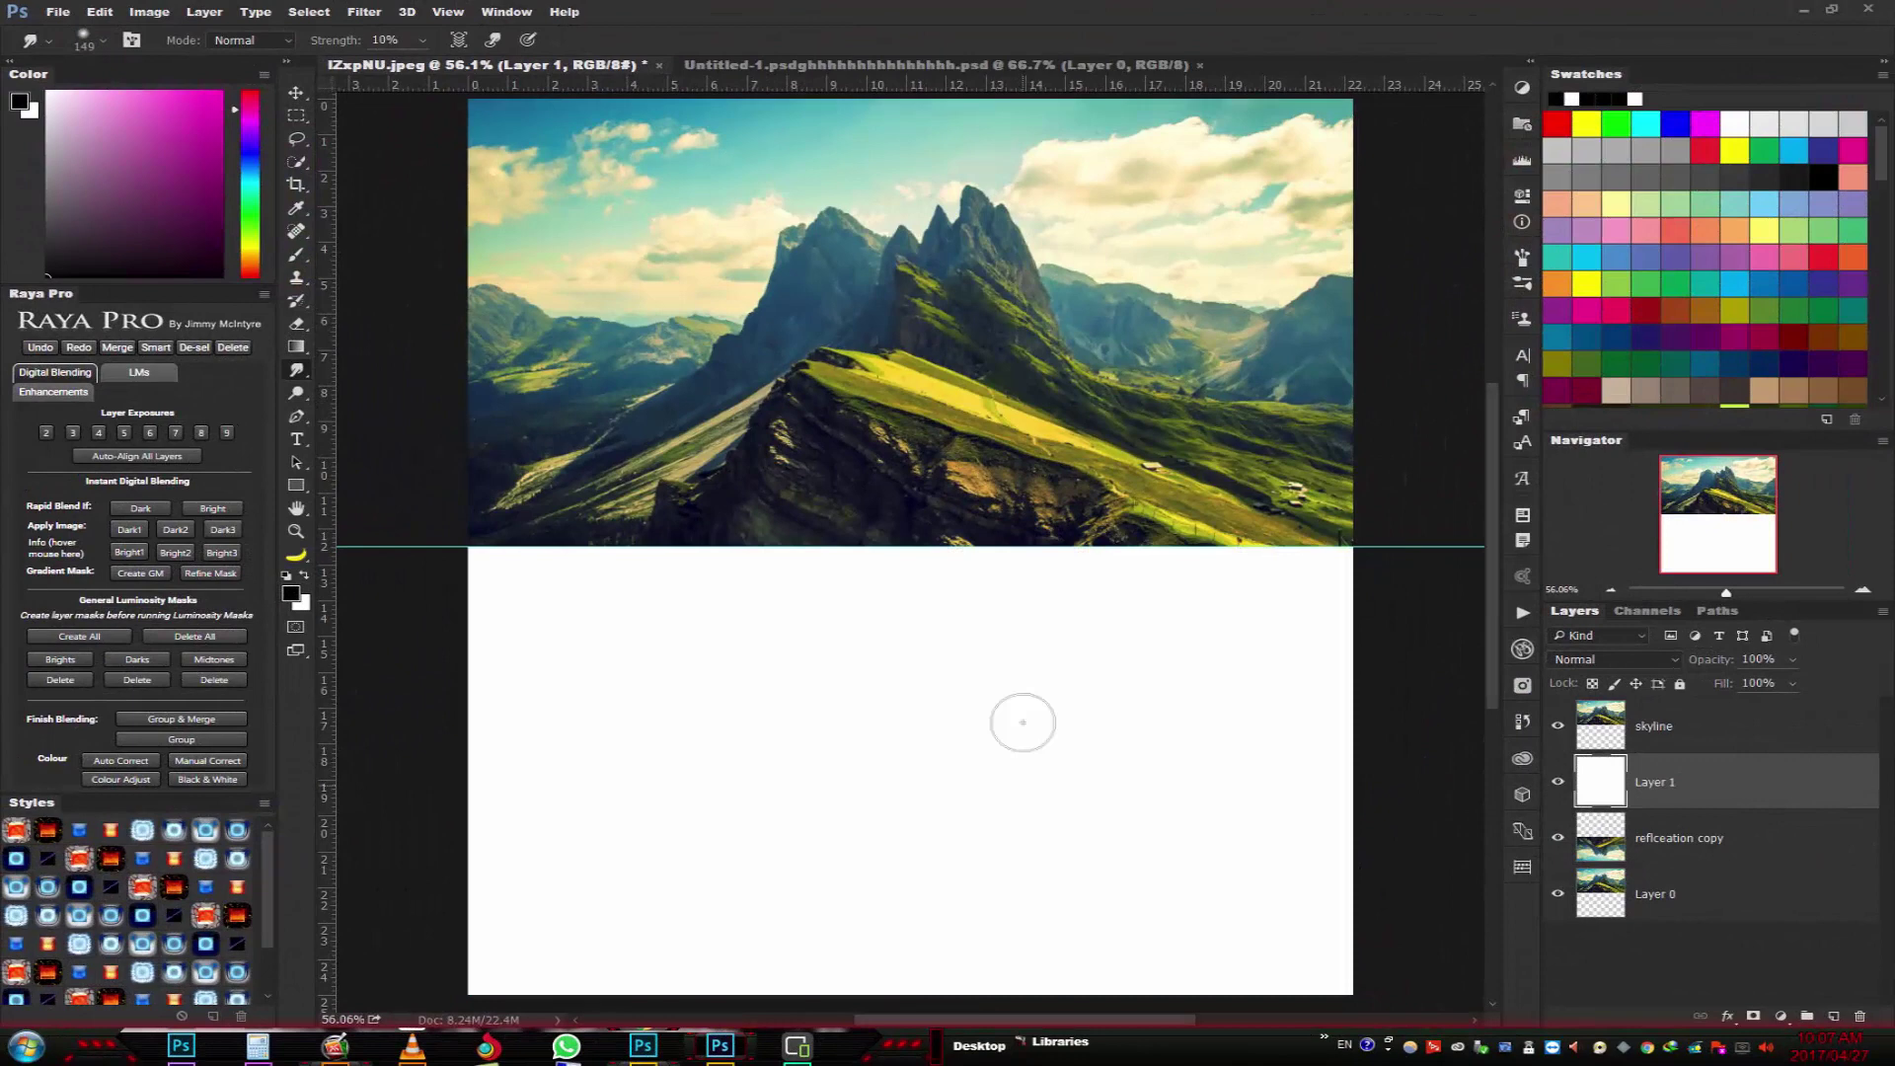
- Add 400% monochromatic Gaussian noise to Layer 1
click(365, 12)
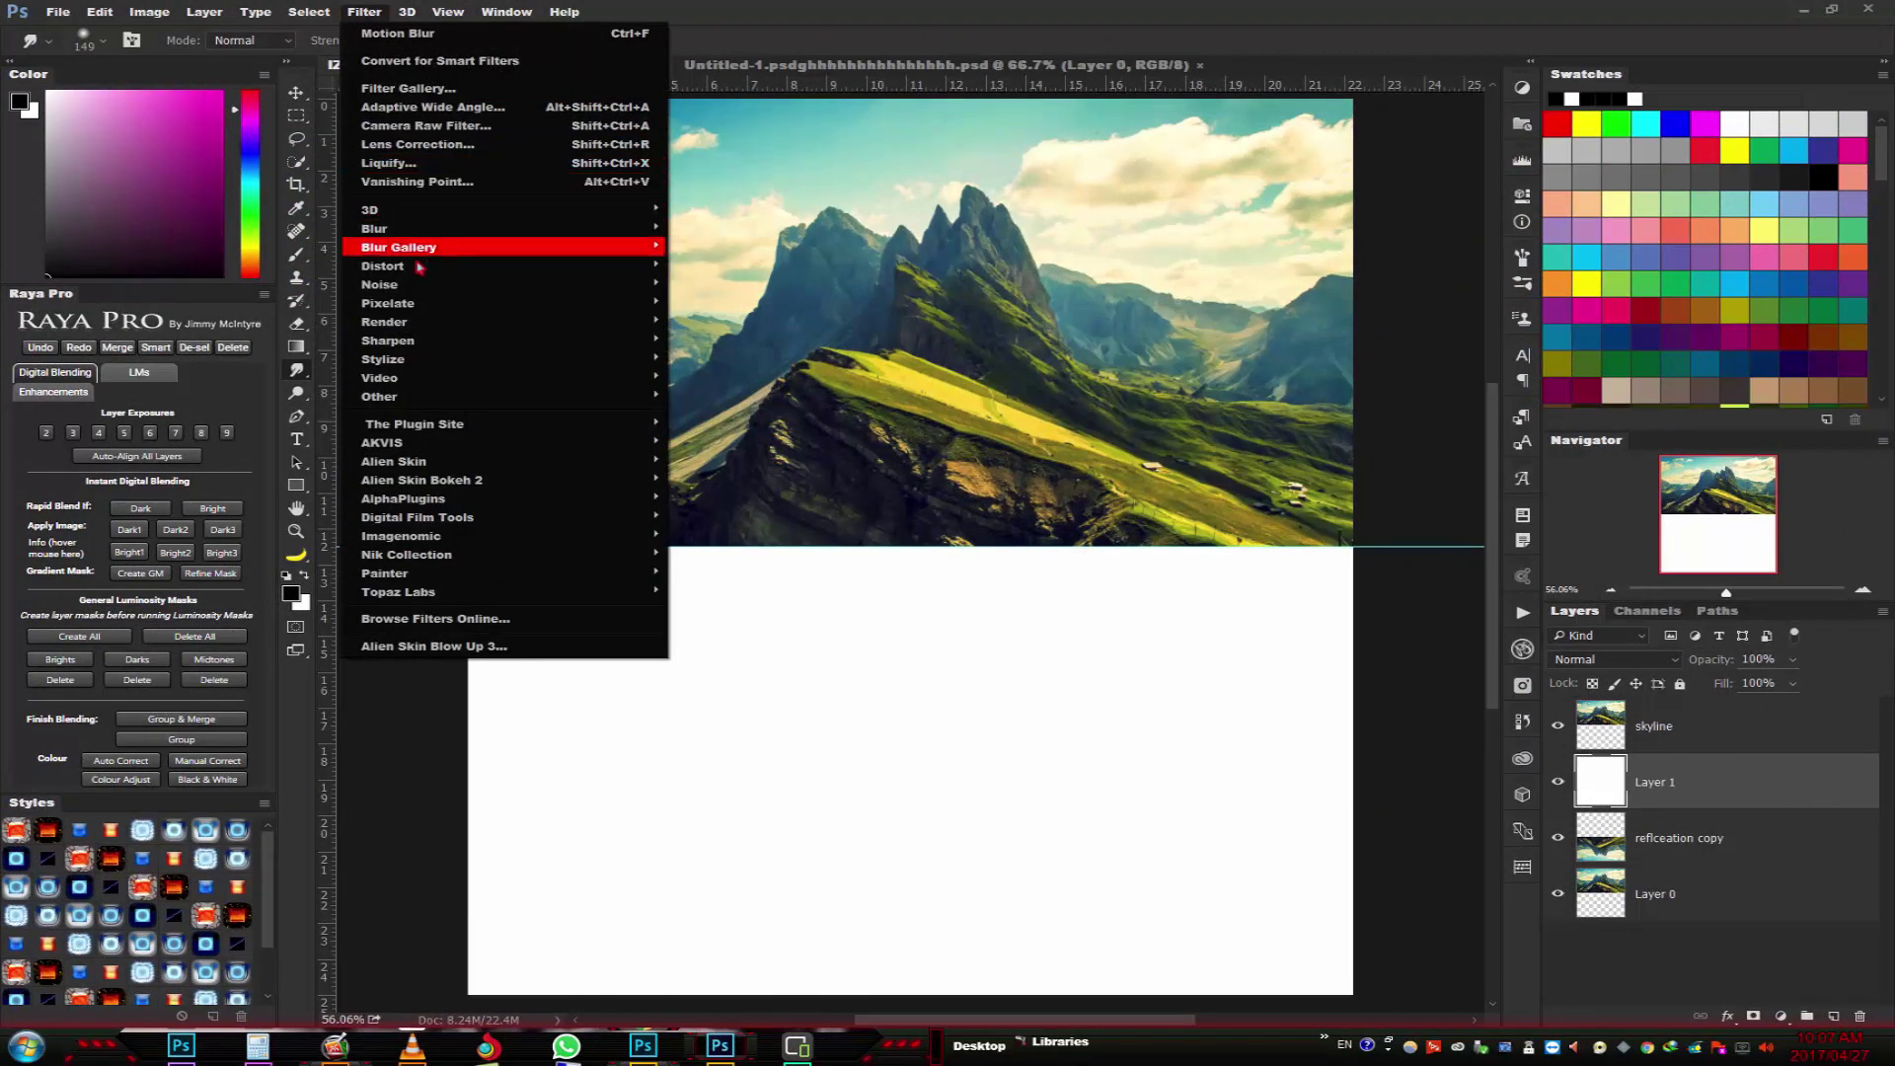
mouse_move(379, 284)
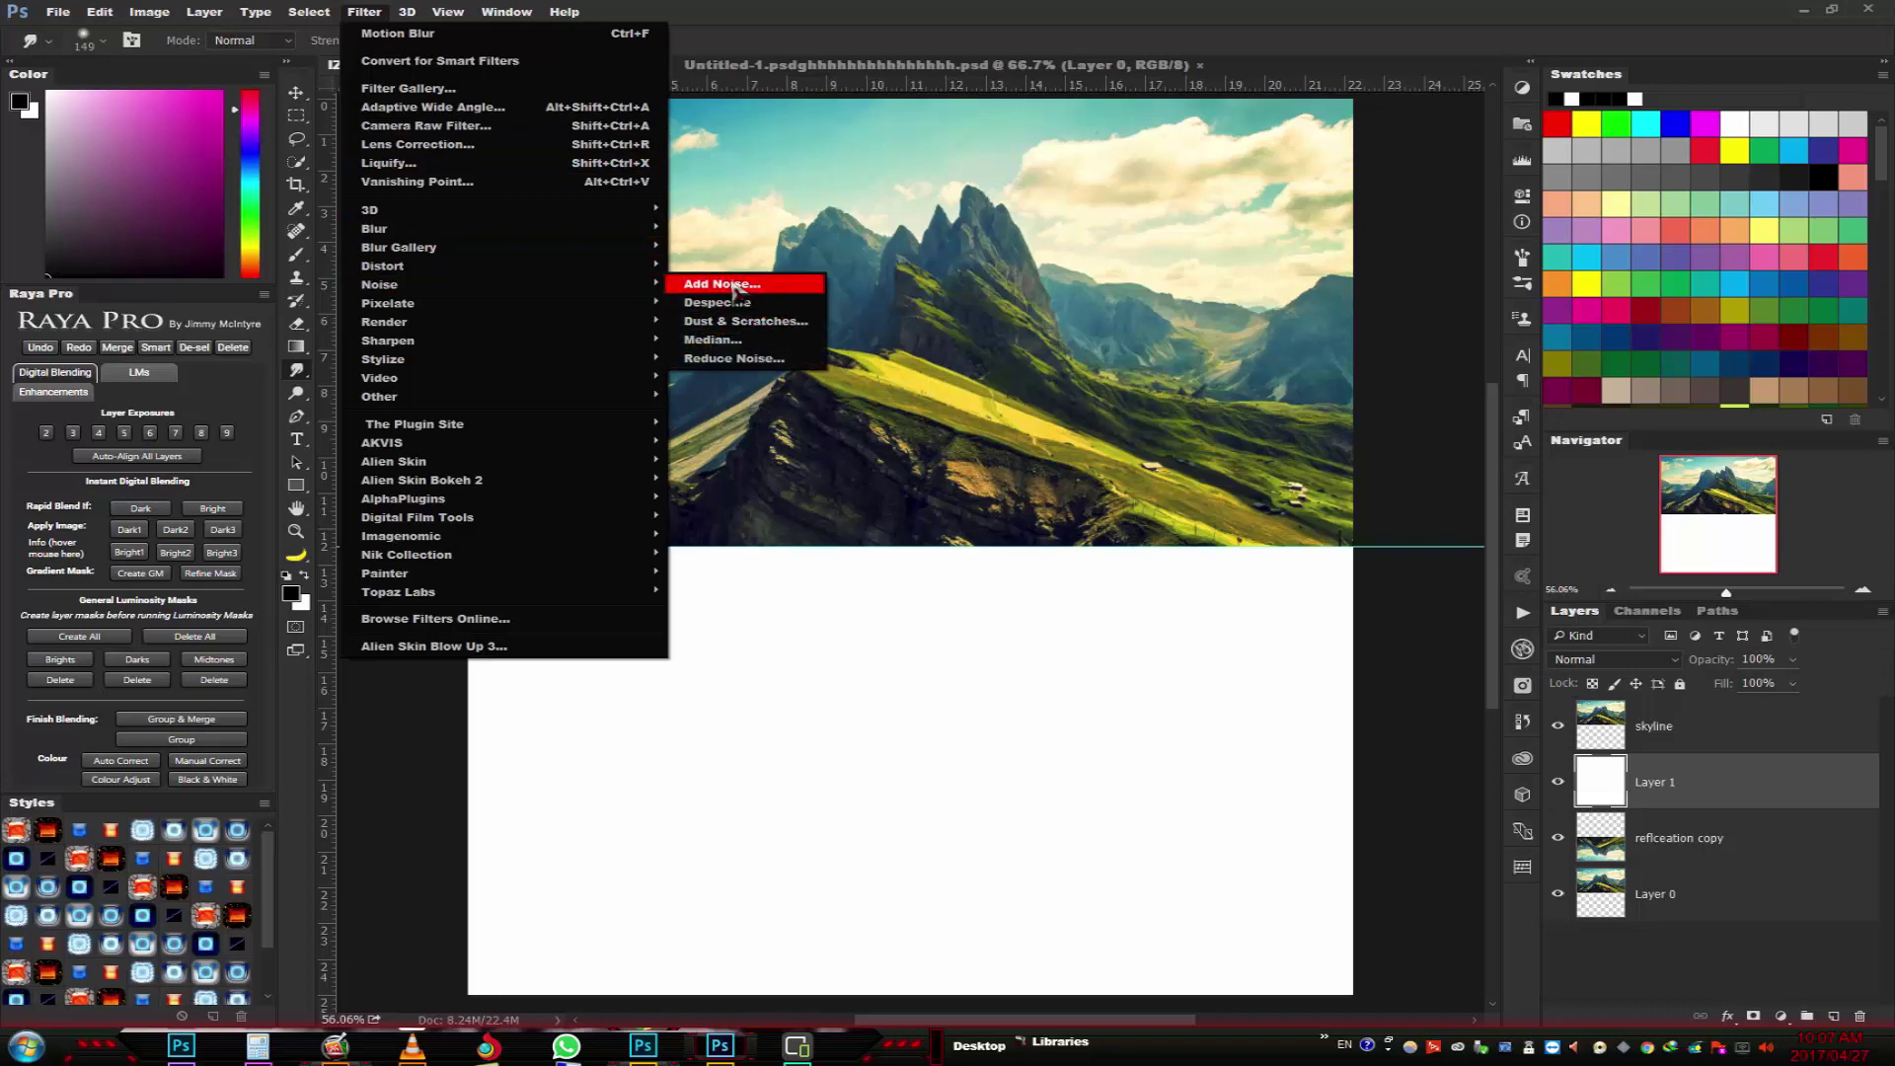
click(735, 286)
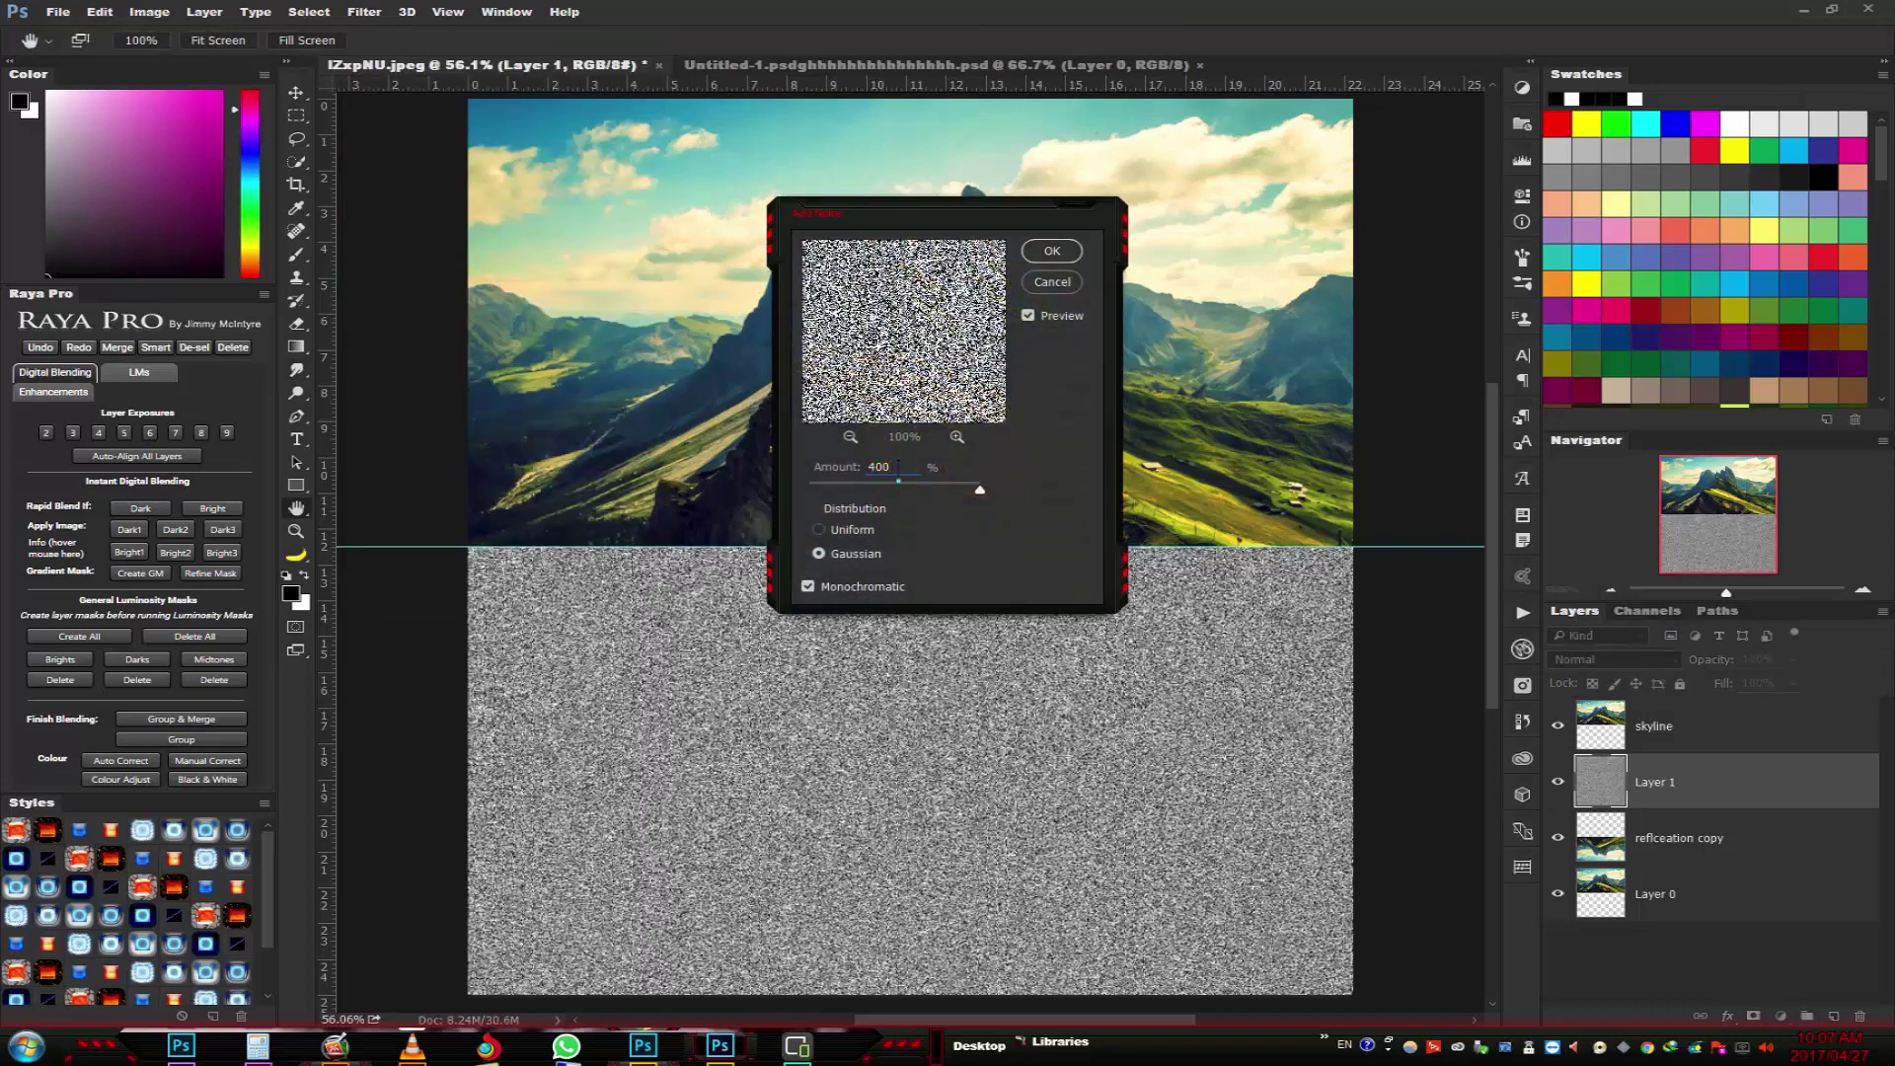
click(1053, 250)
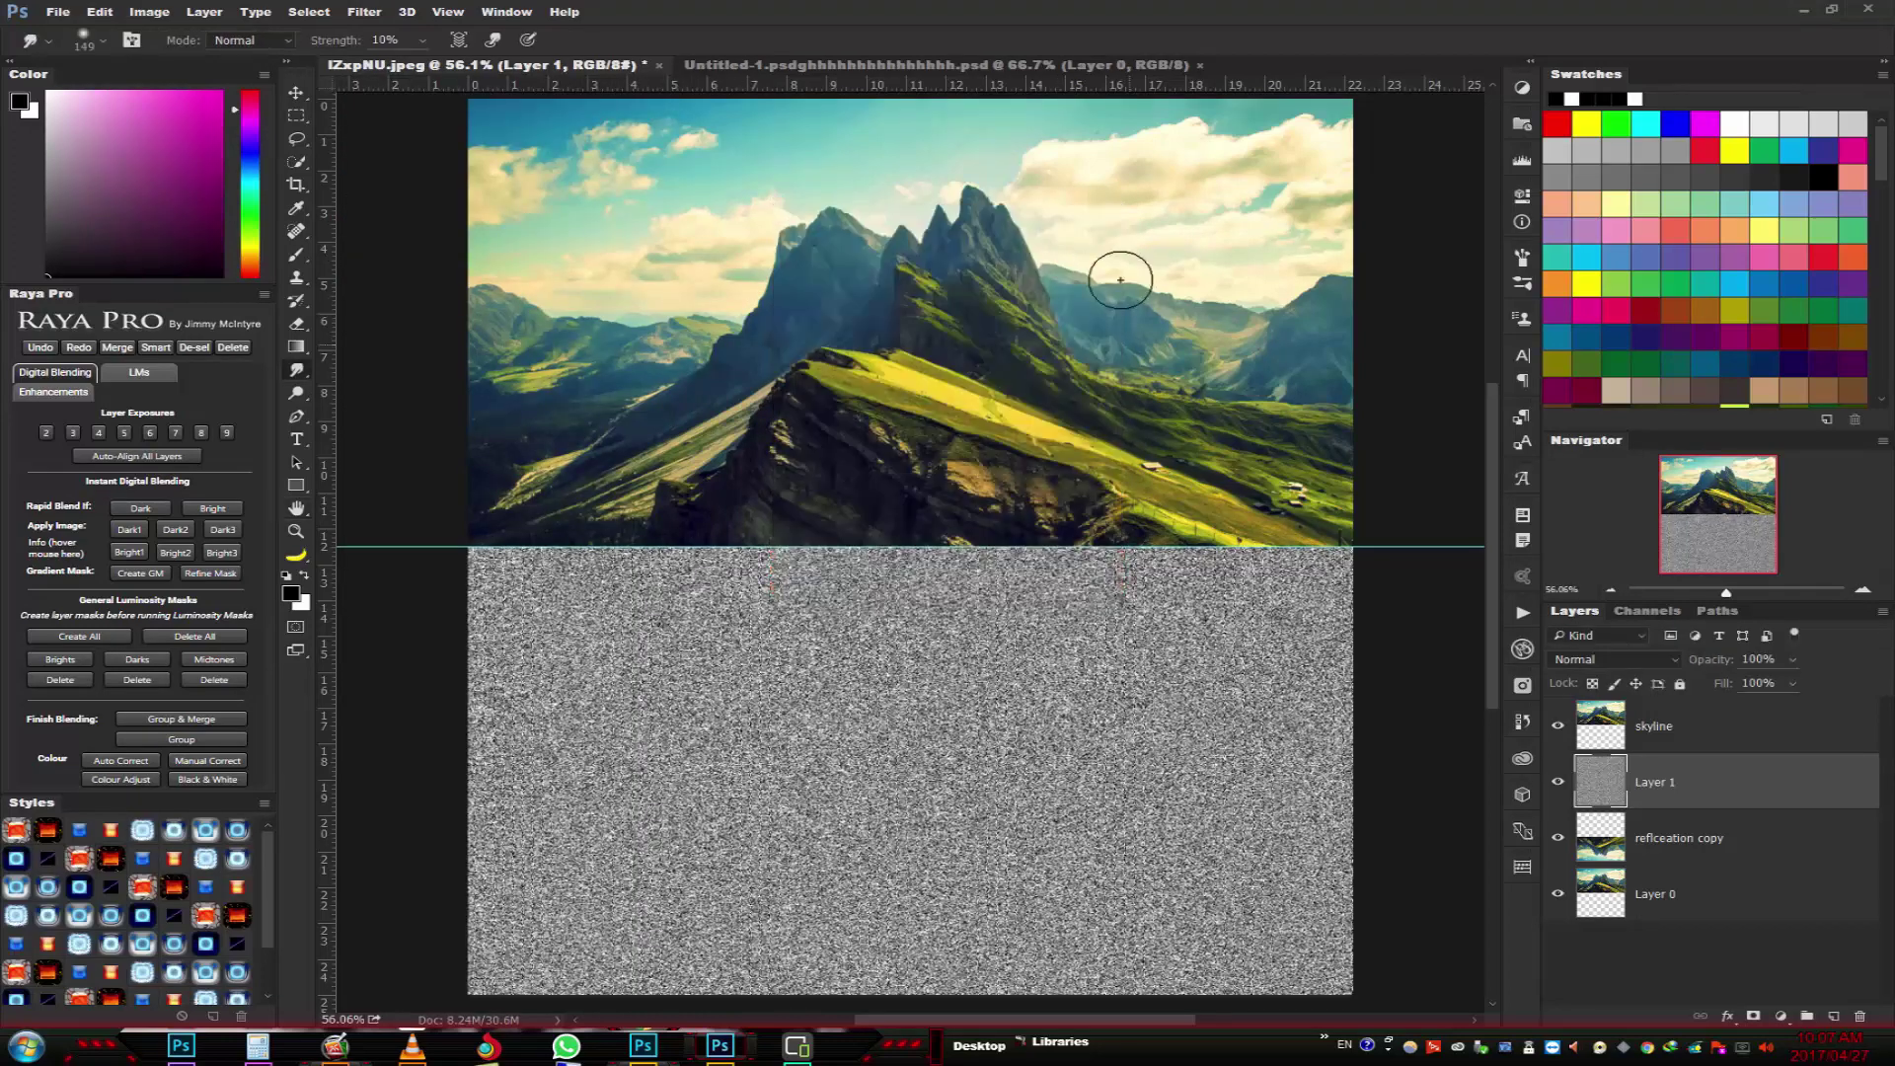
click(364, 13)
mouse_move(445, 228)
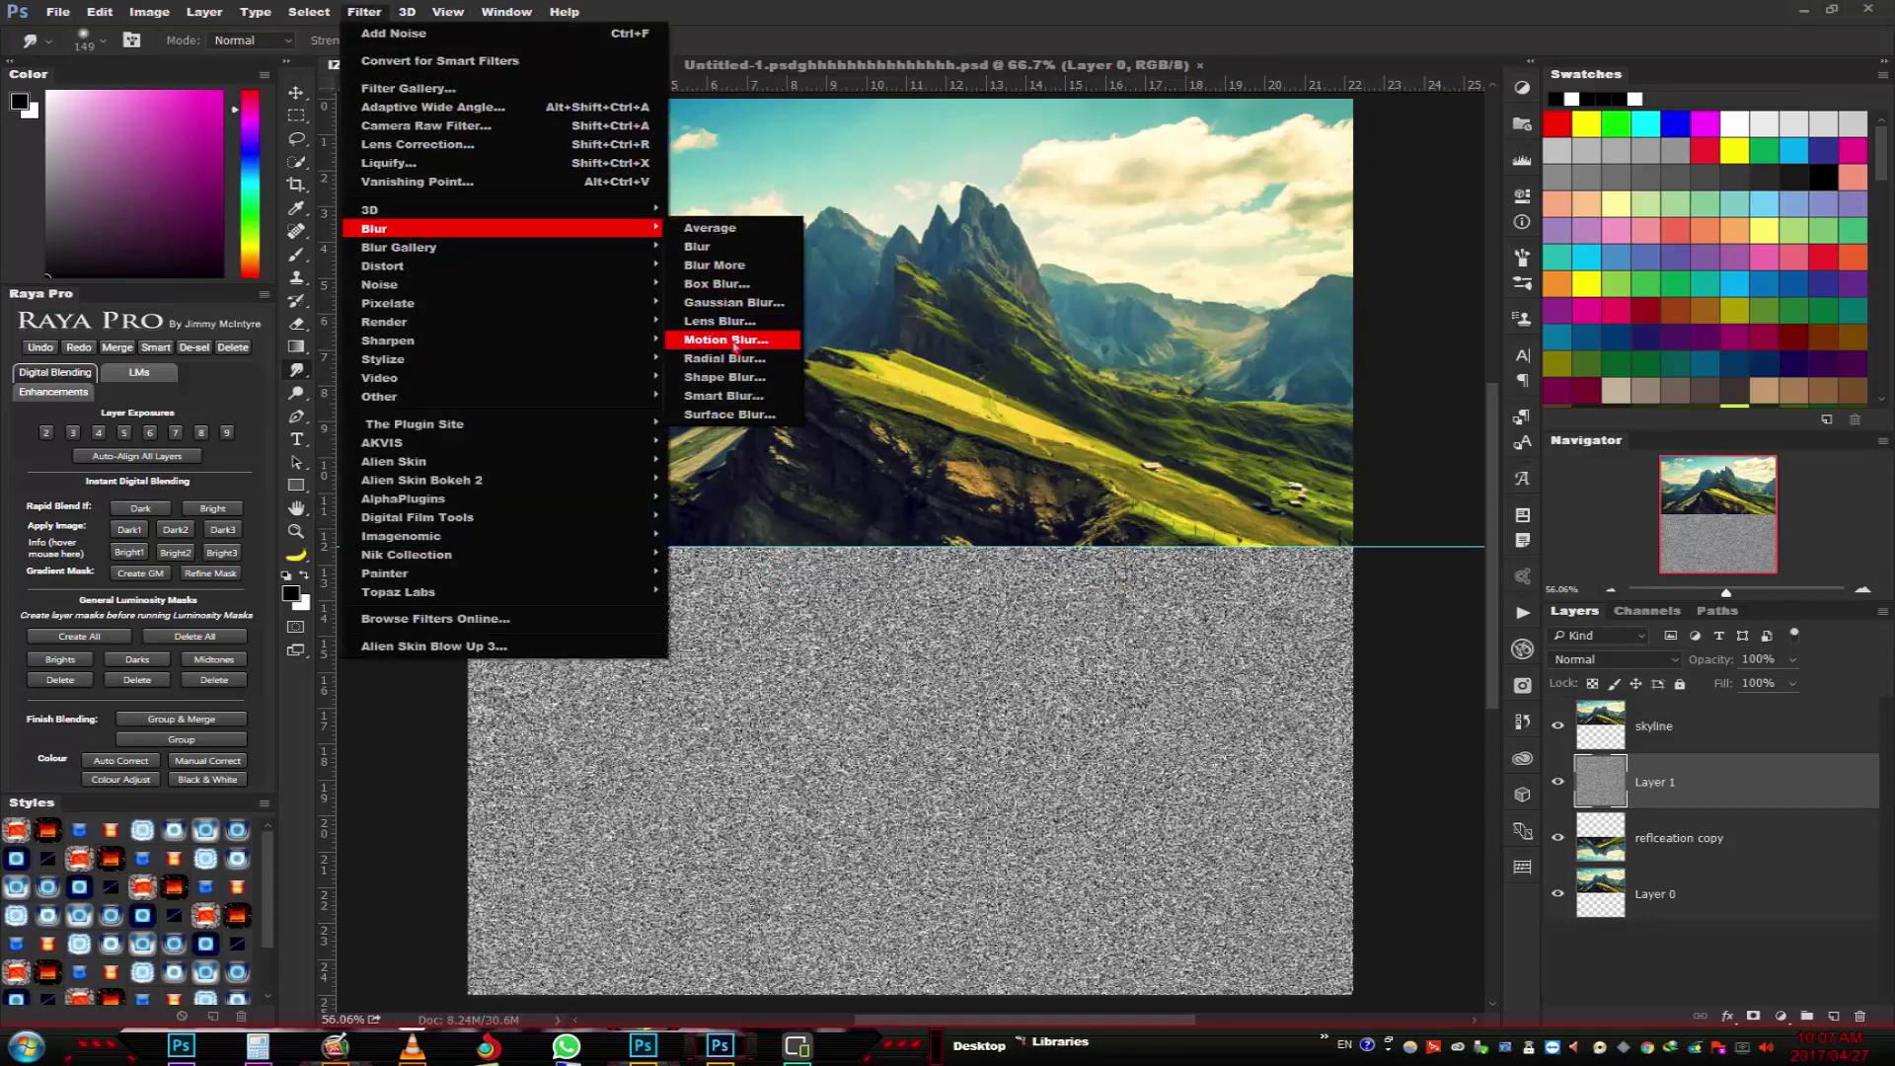
- Streak Layer 1's noise horizontally with a 0° angle, 50-pixel Motion Blur
click(736, 341)
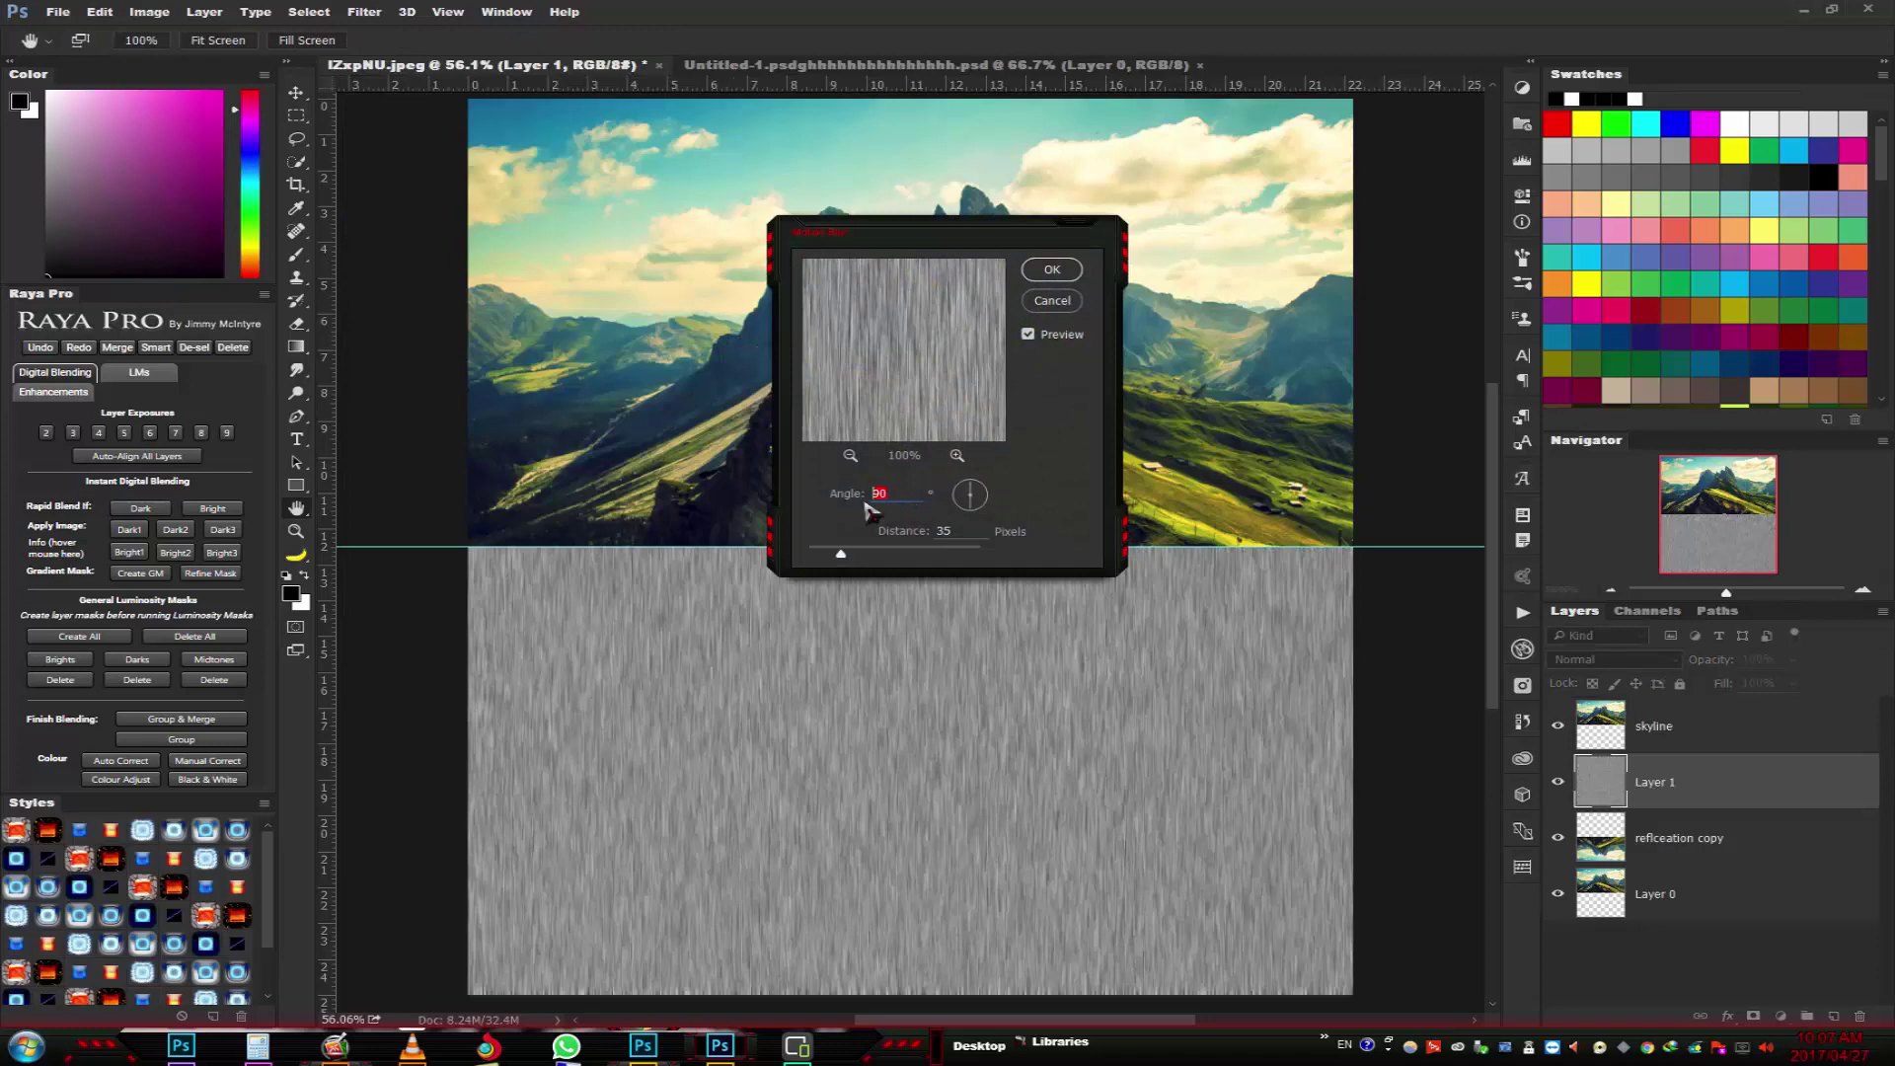
key(BackSpace)
key(BackSpace)
text(0)
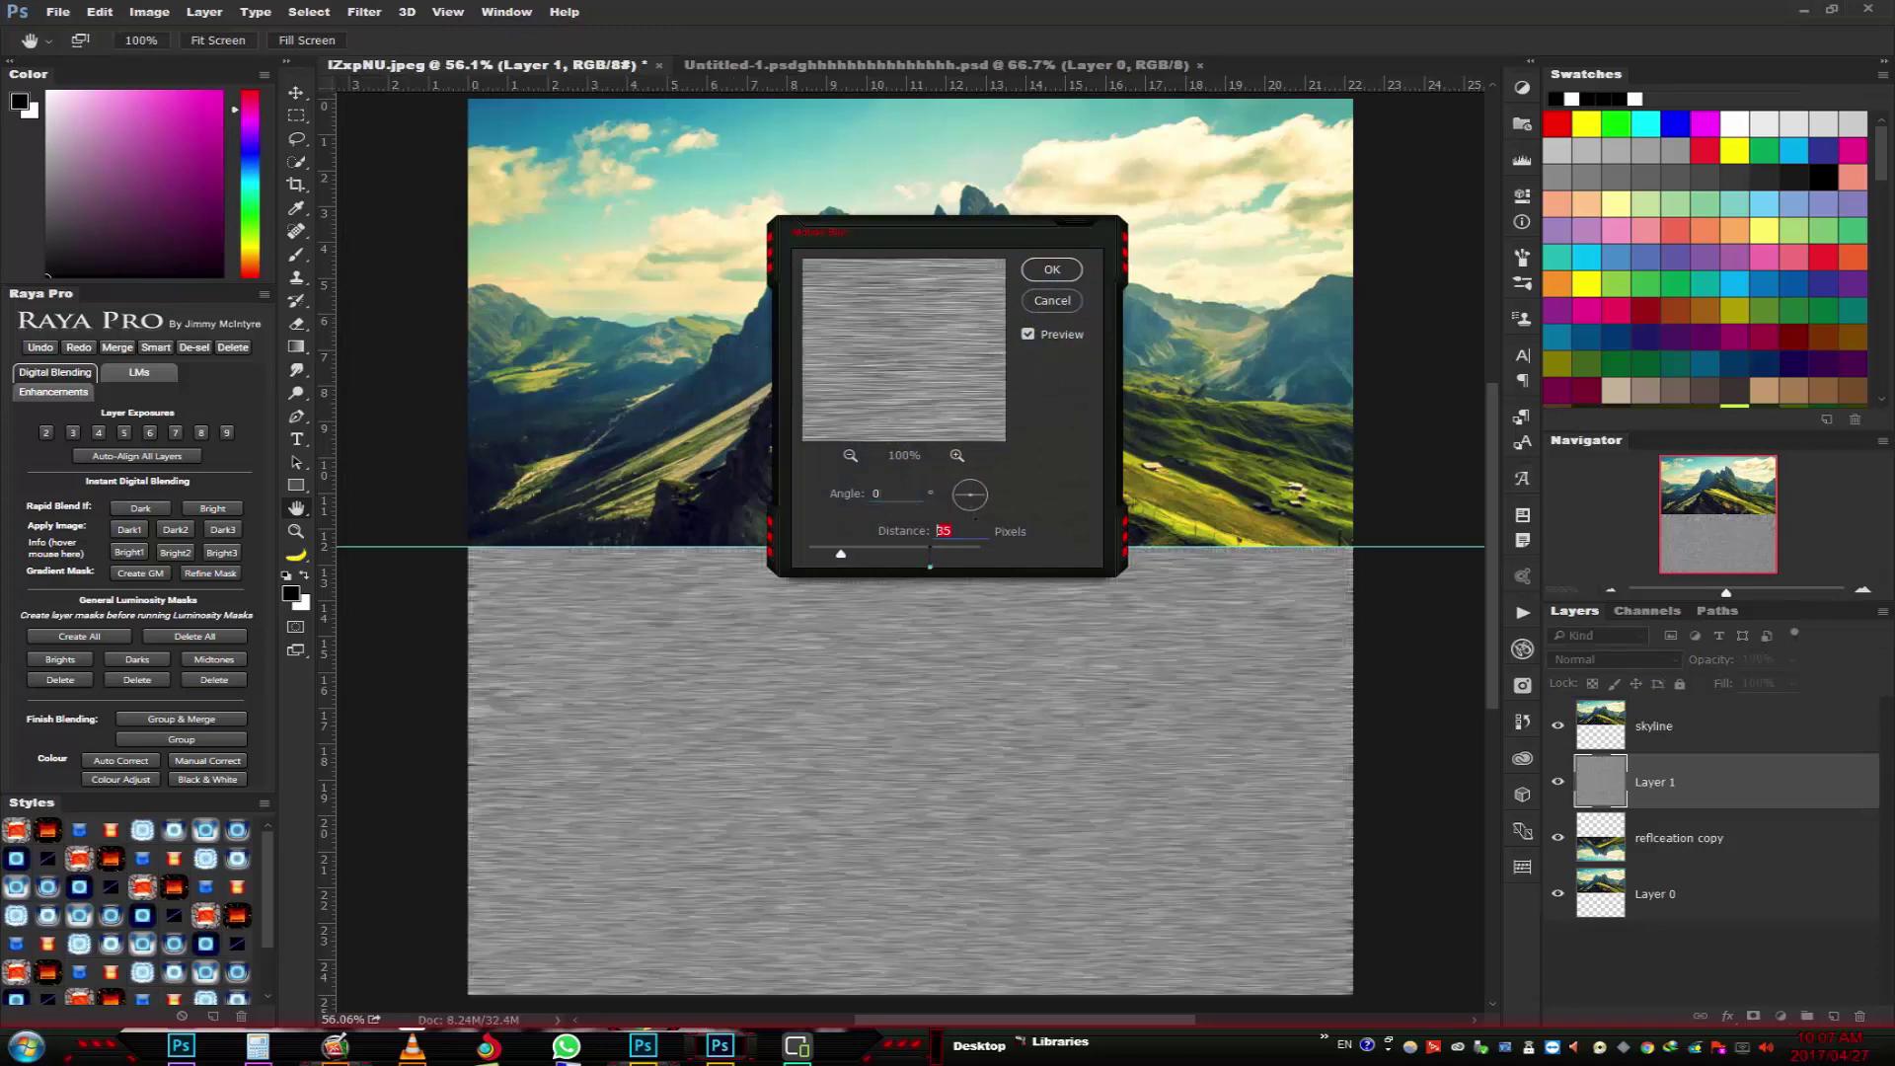
text(50)
click(1054, 273)
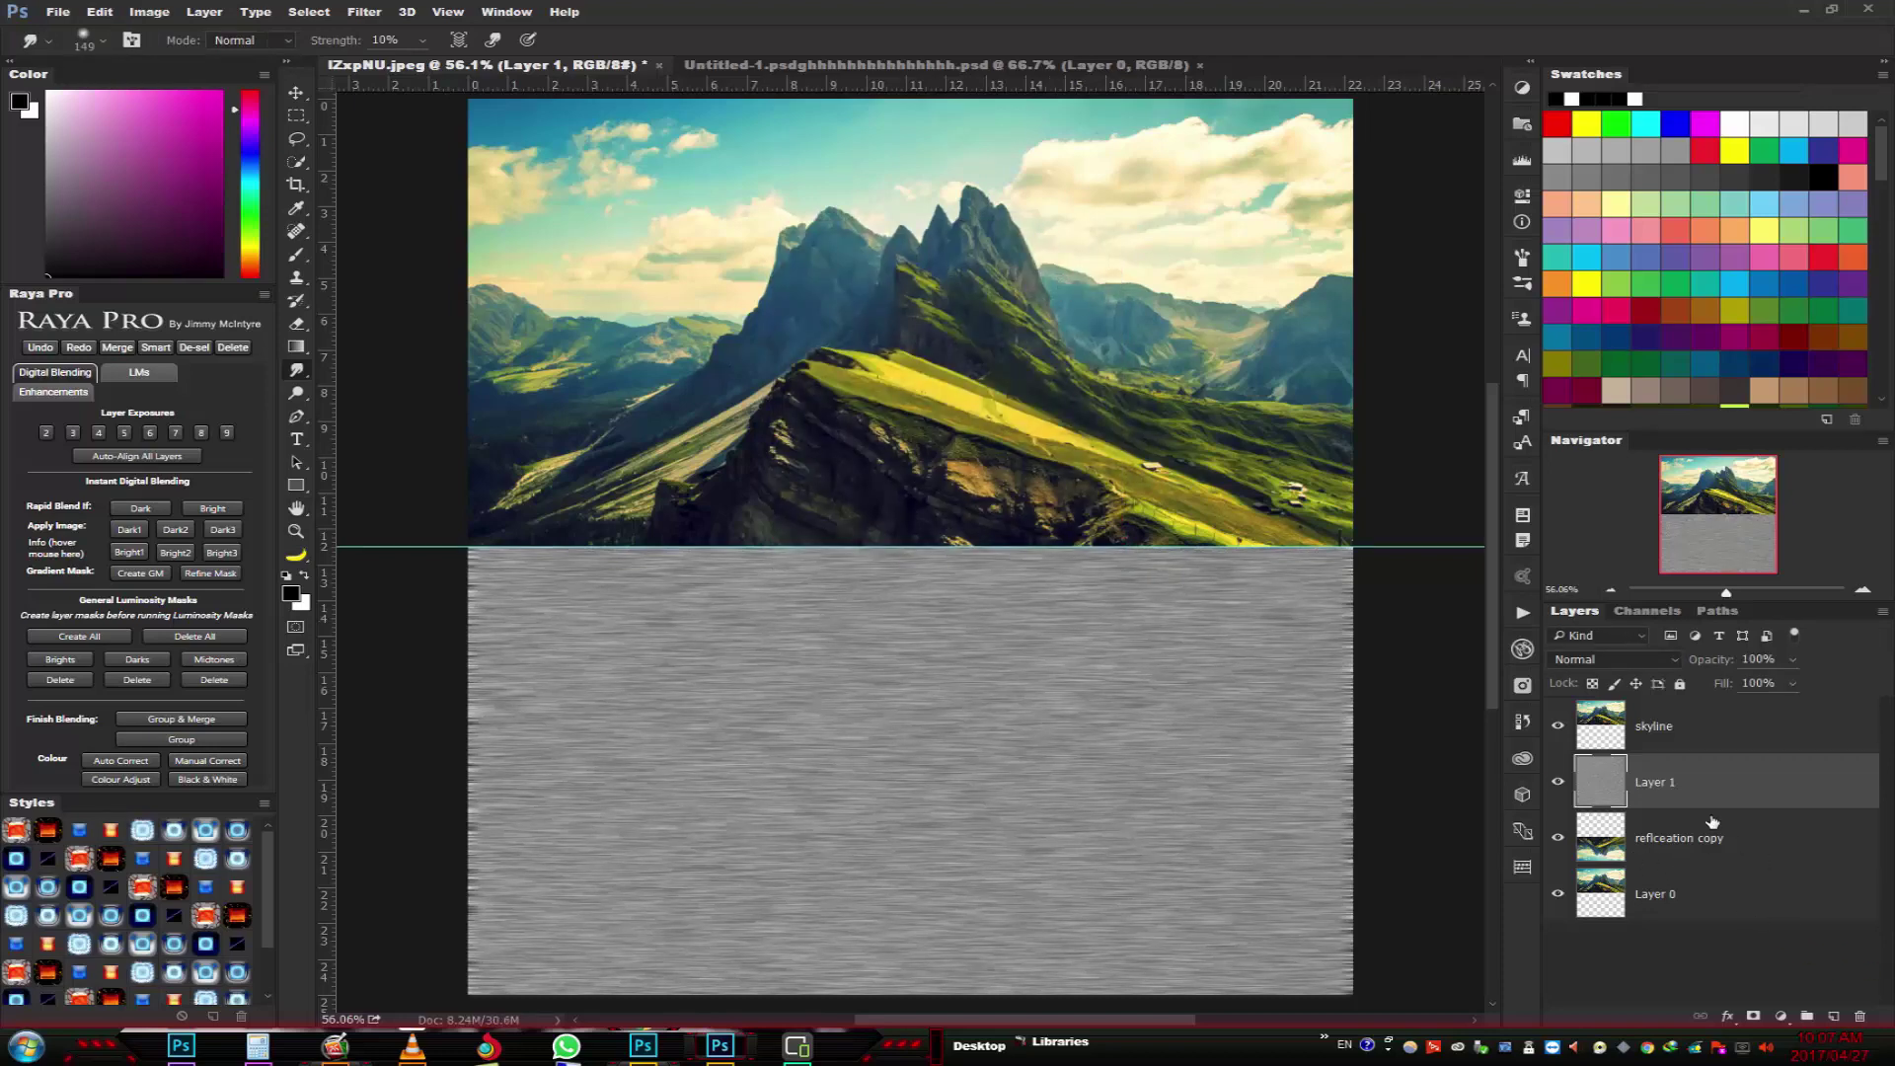
- Apply Levels to Layer 1 with black input 147 and white input 219
key(ctrl+l)
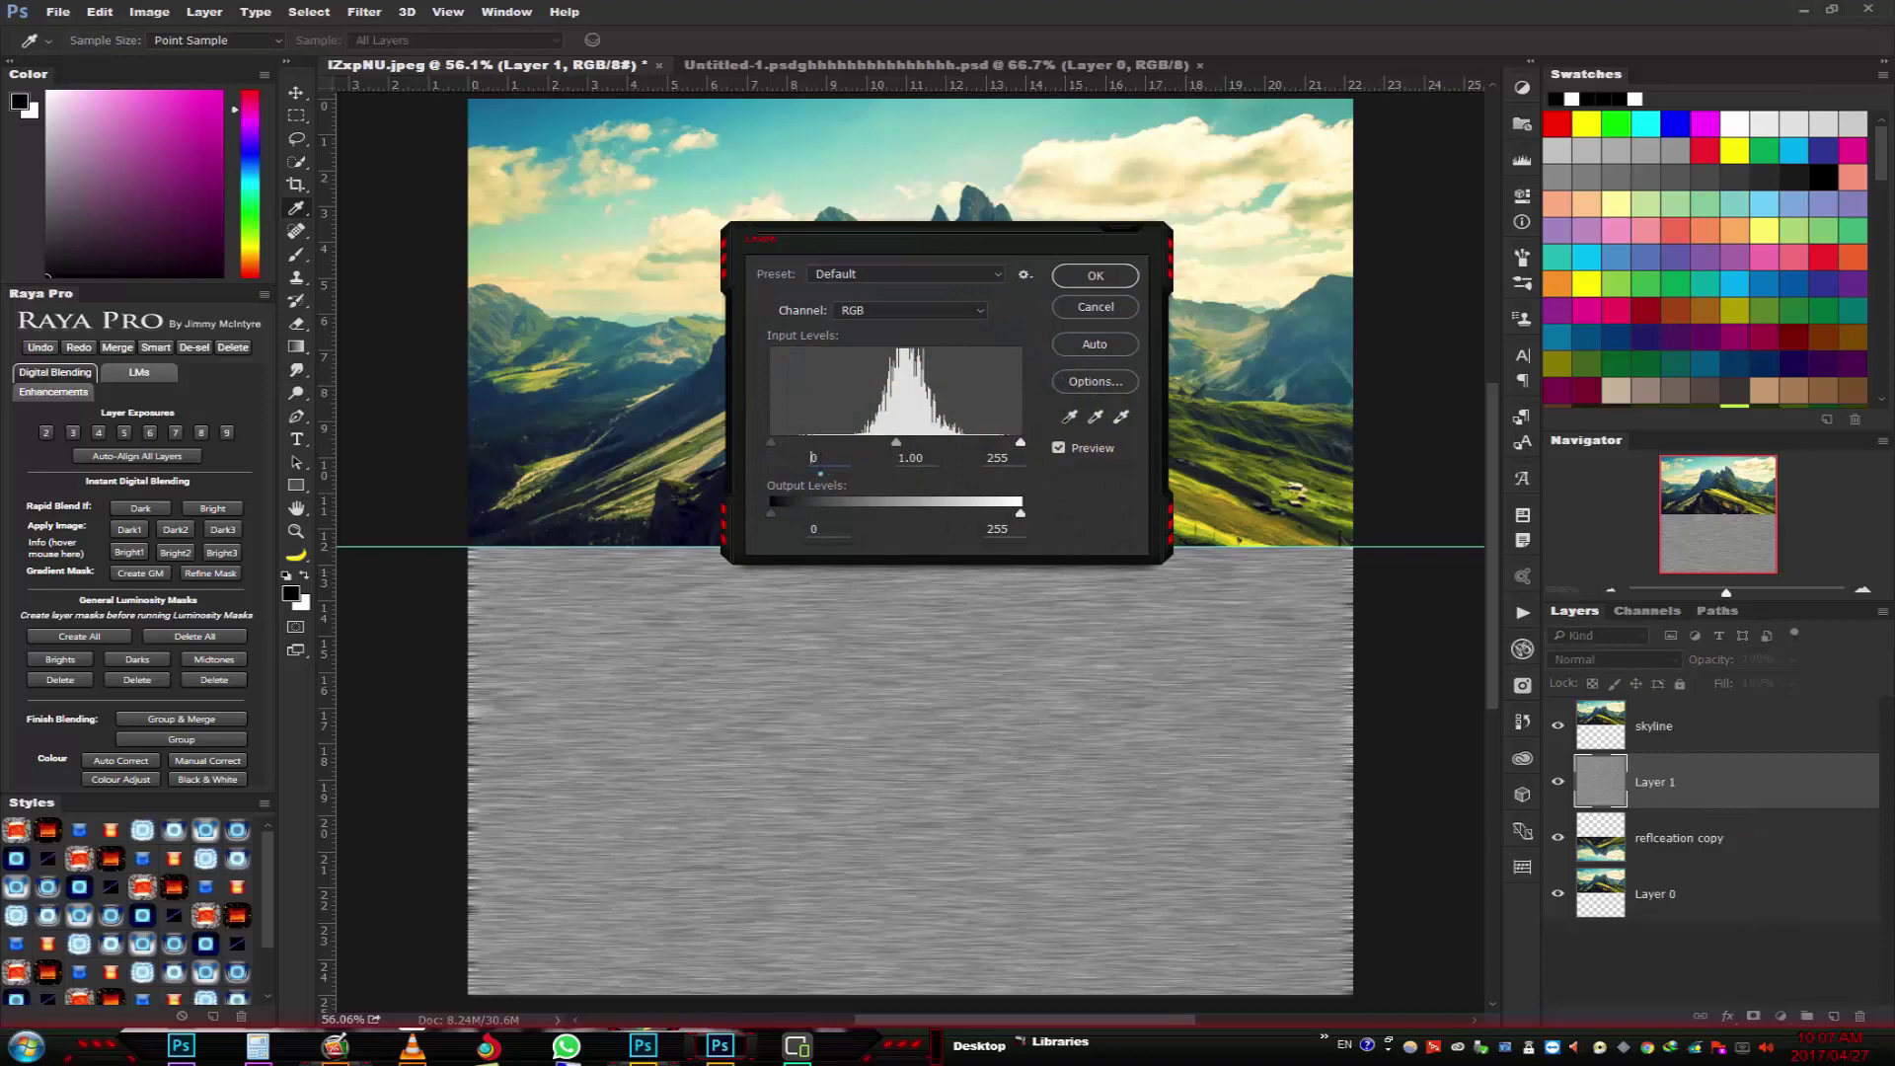
text(147)
key(Tab)
text(1.53)
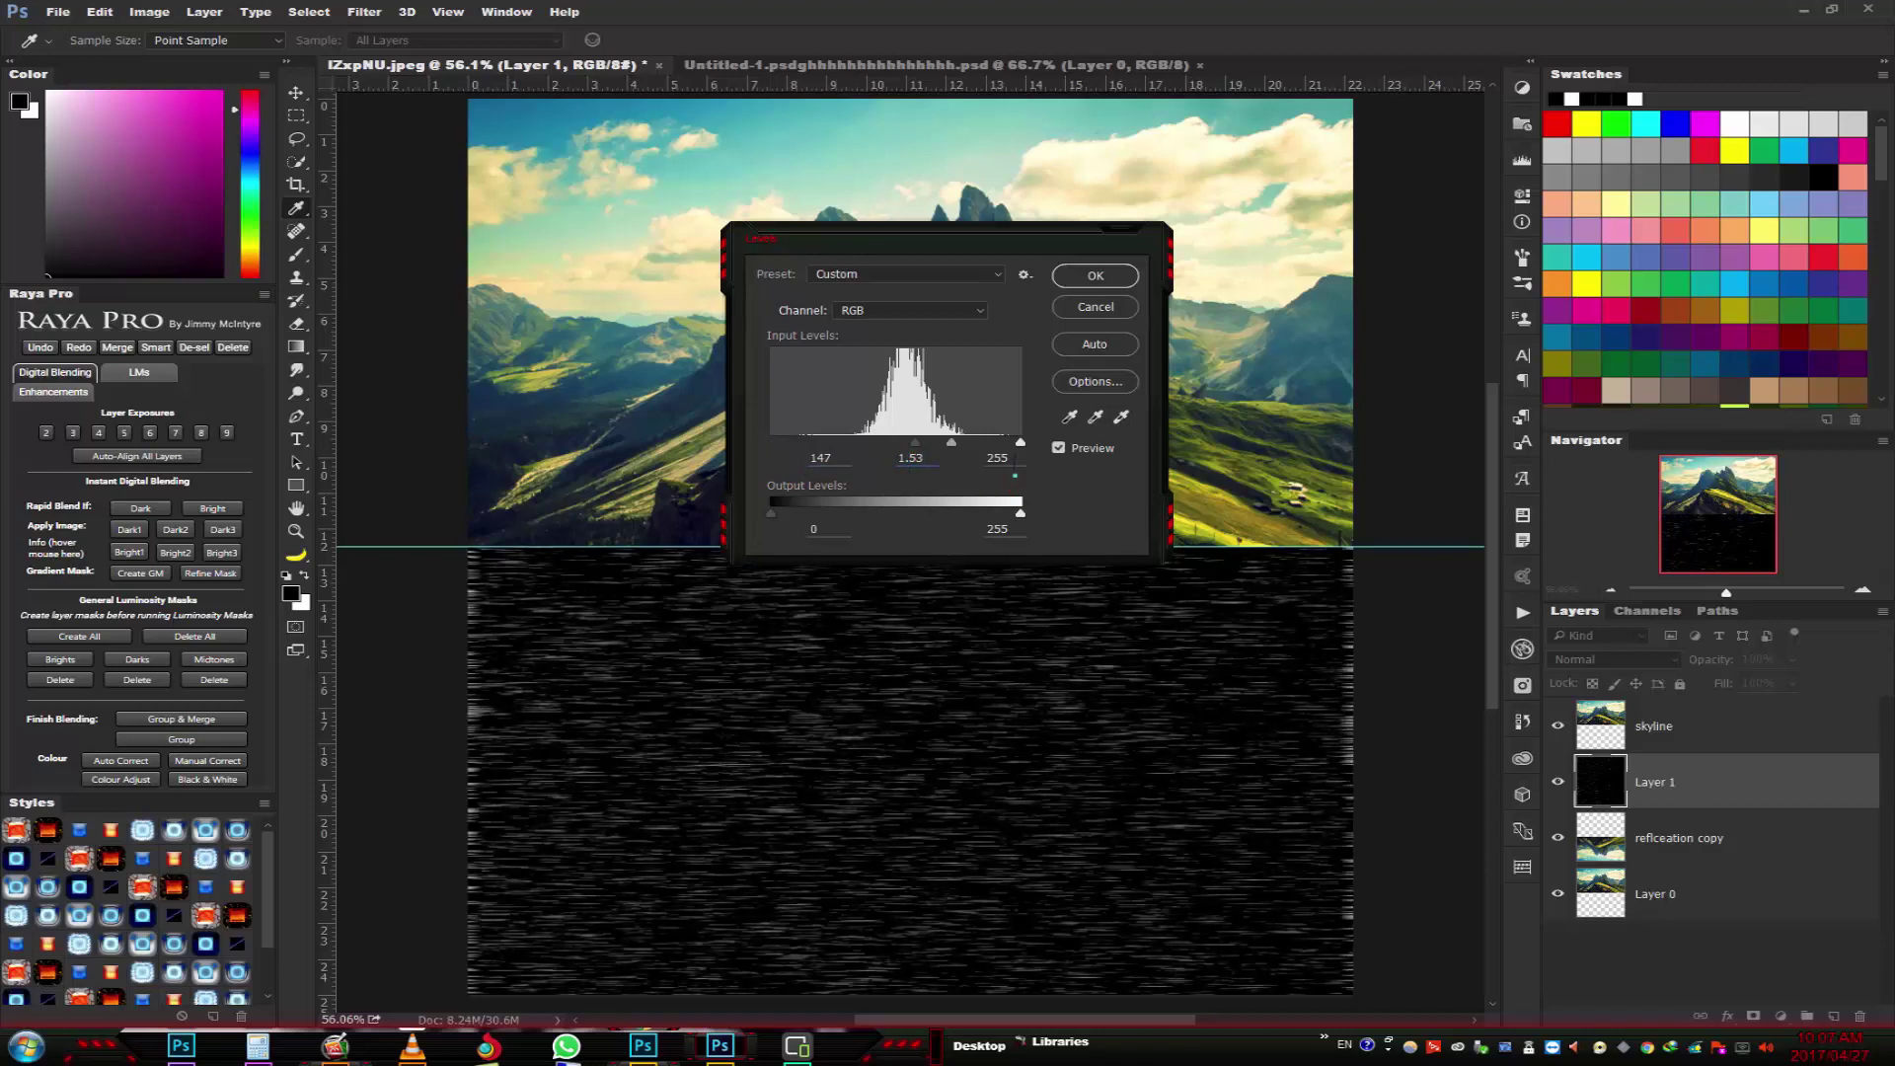
drag(996, 476, 998, 481)
text(9)
click(1104, 276)
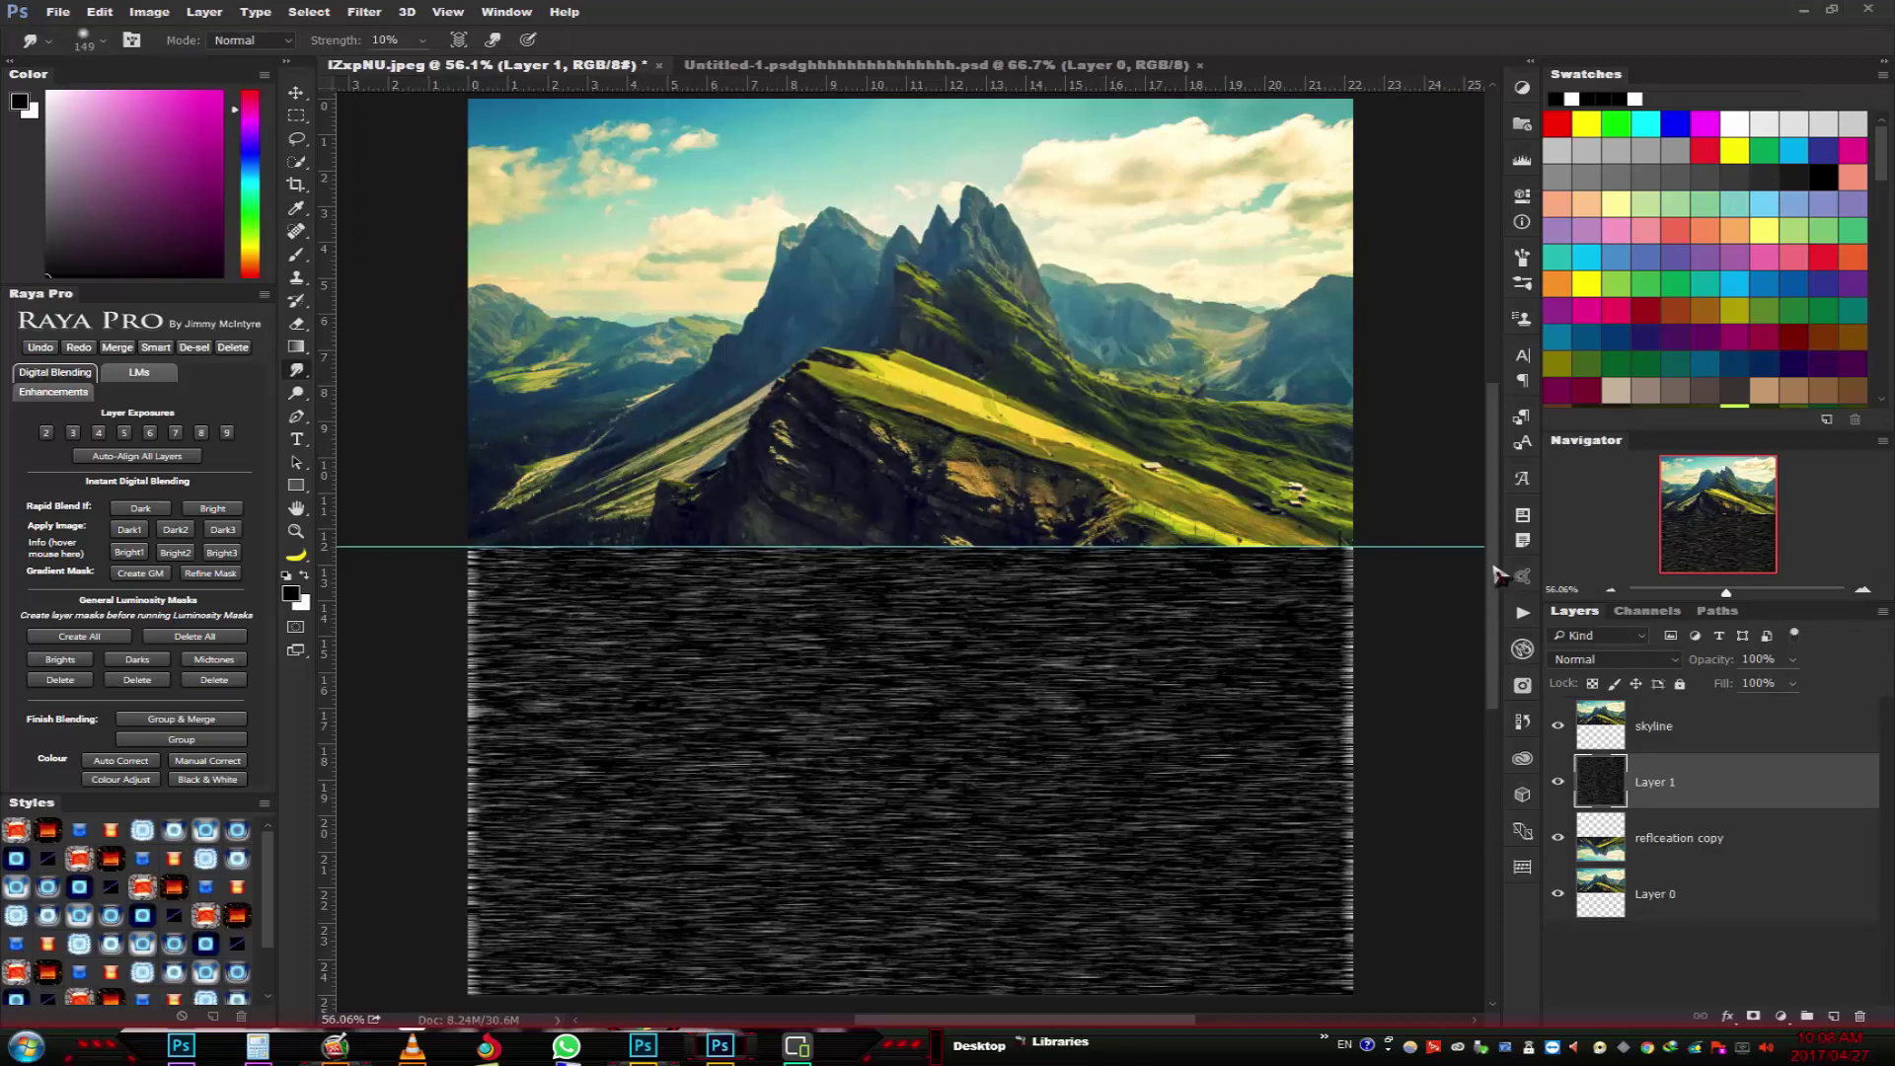
- Give Layer 1 a perspective transform, spreading its bottom corners outward
drag(1500, 576, 1500, 599)
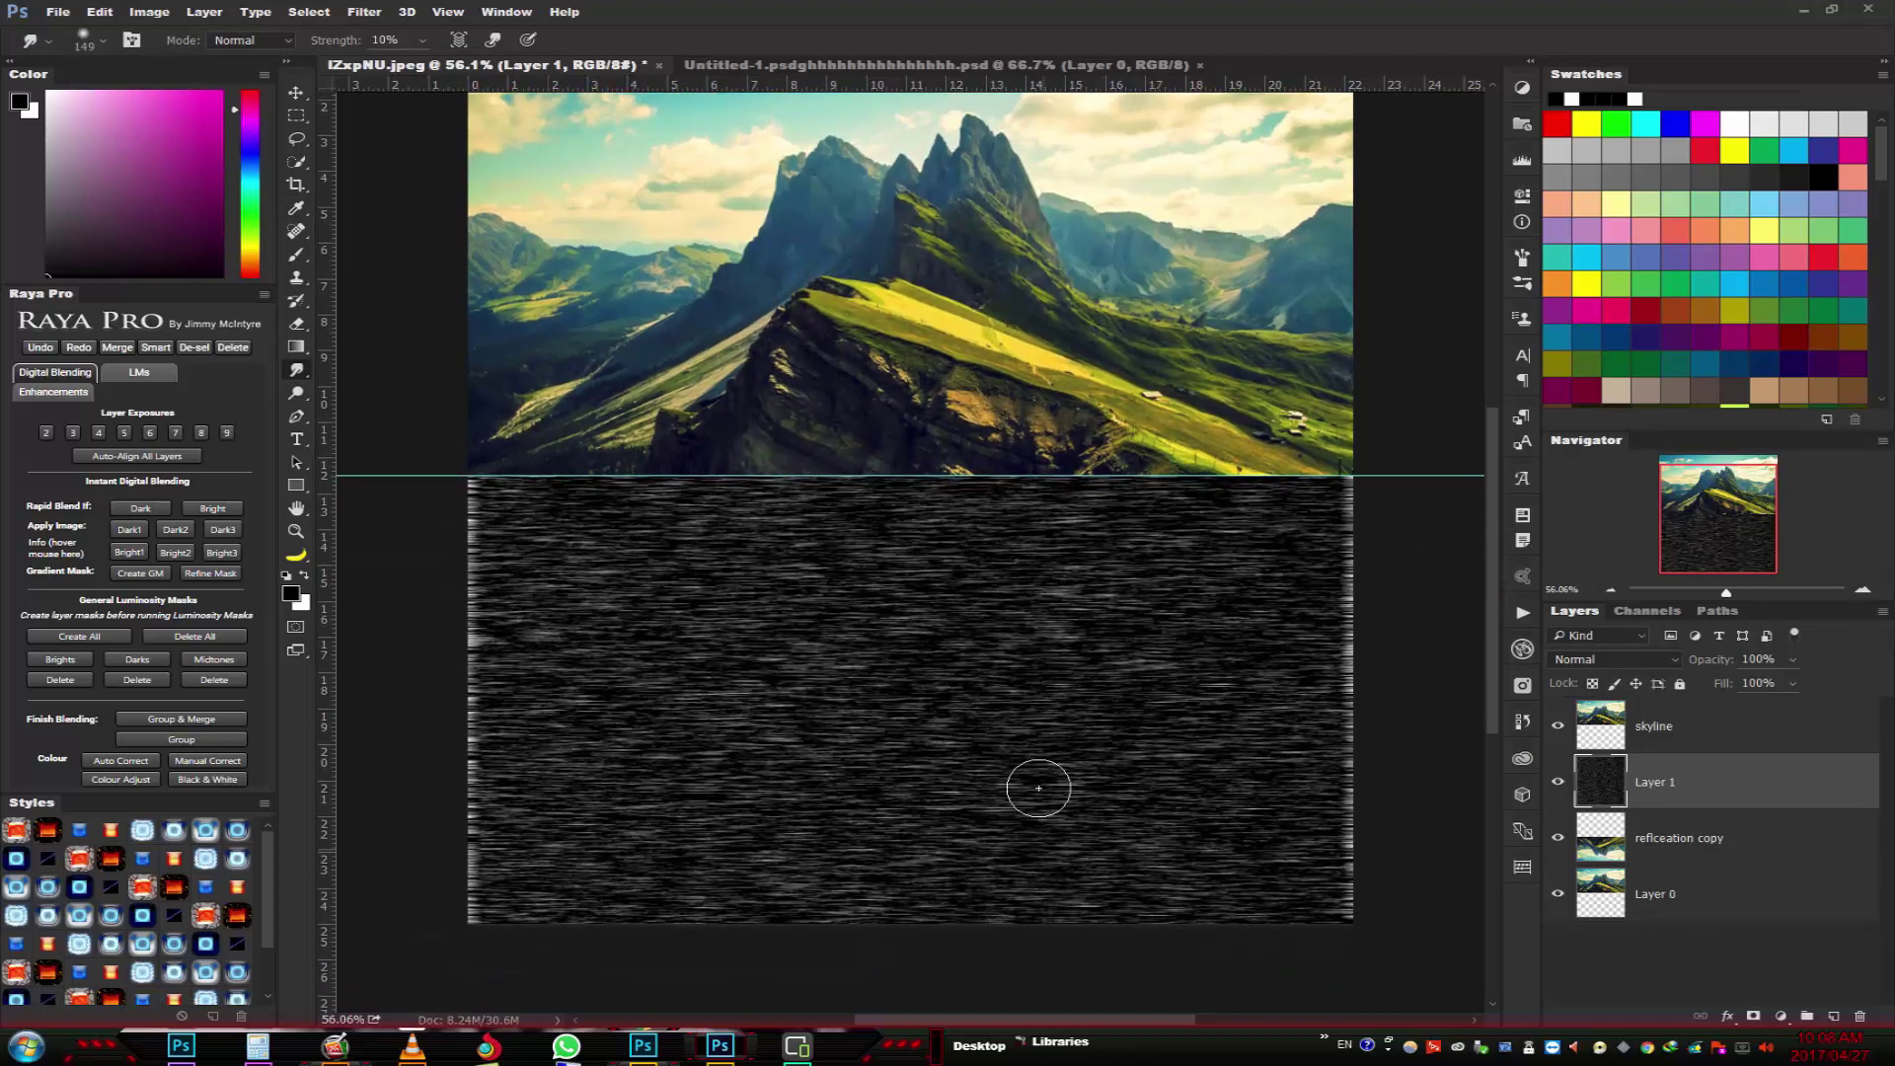
key(ctrl+t)
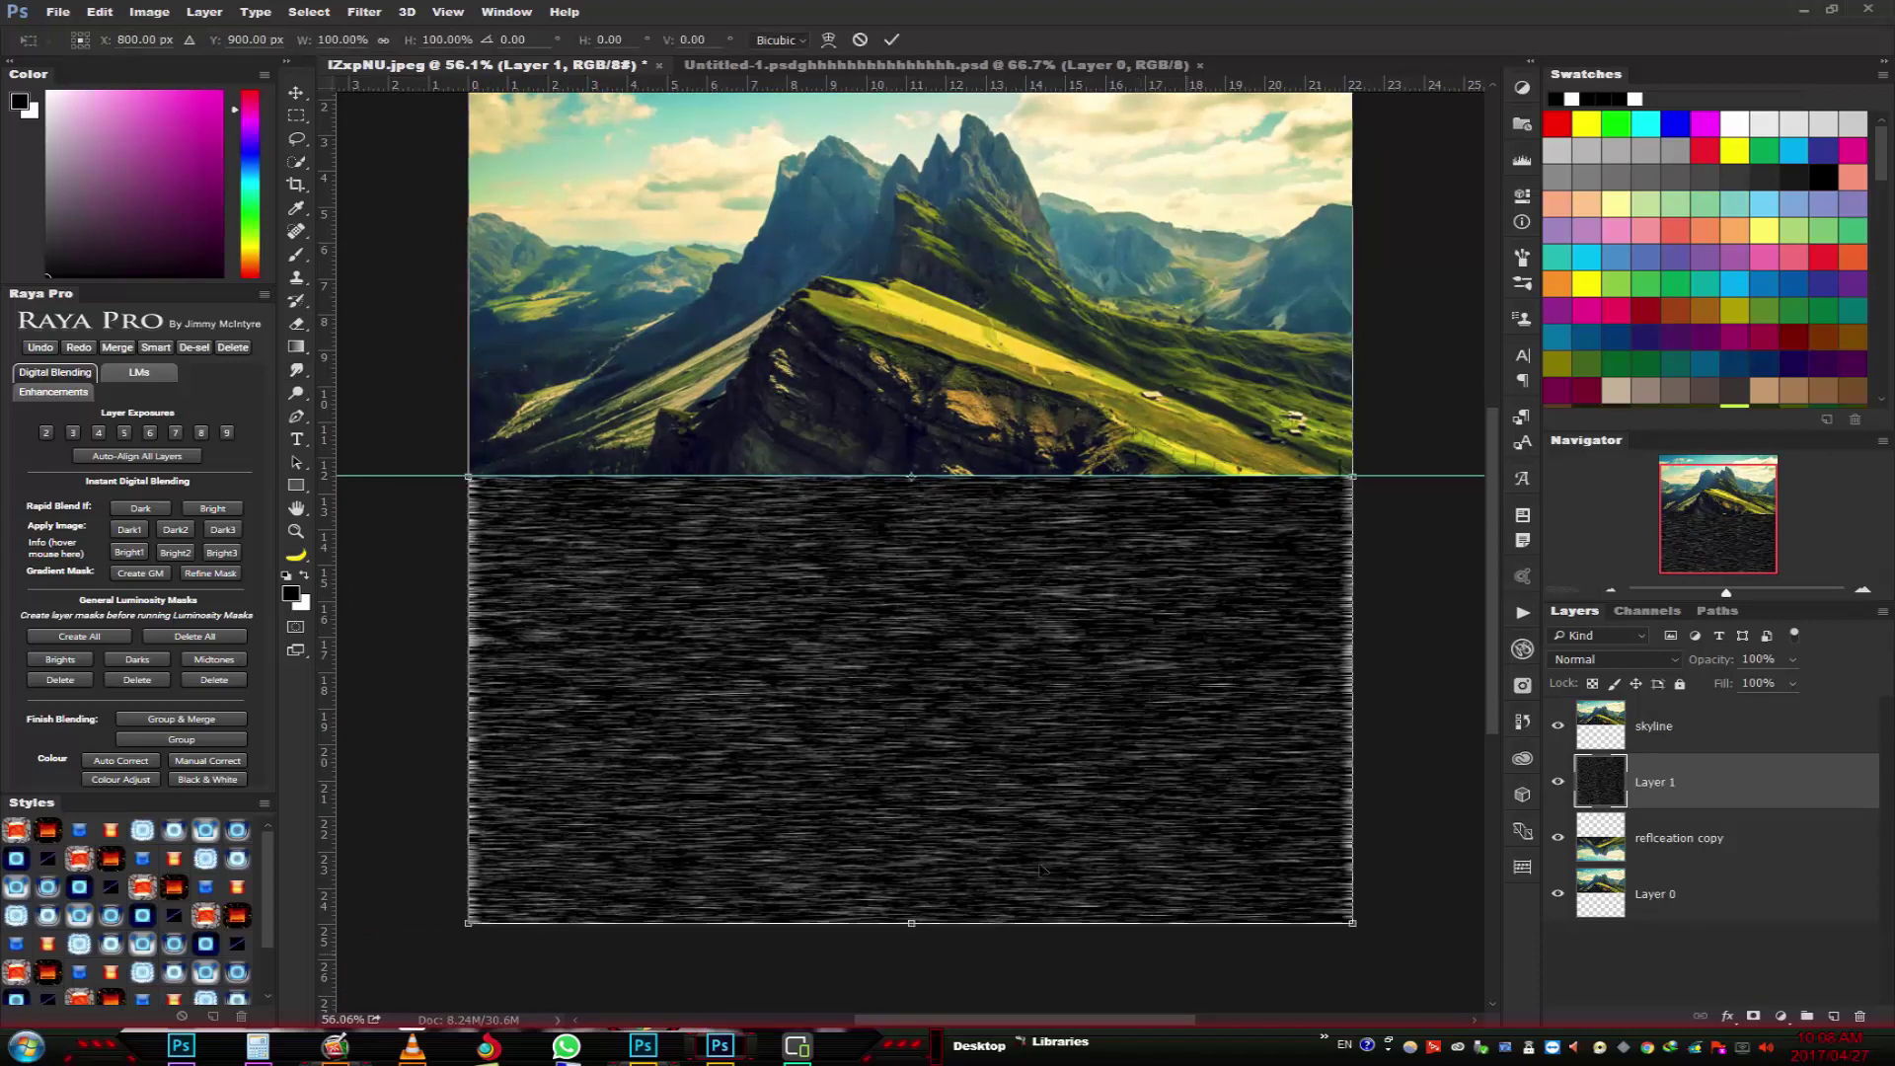
right_click(875, 635)
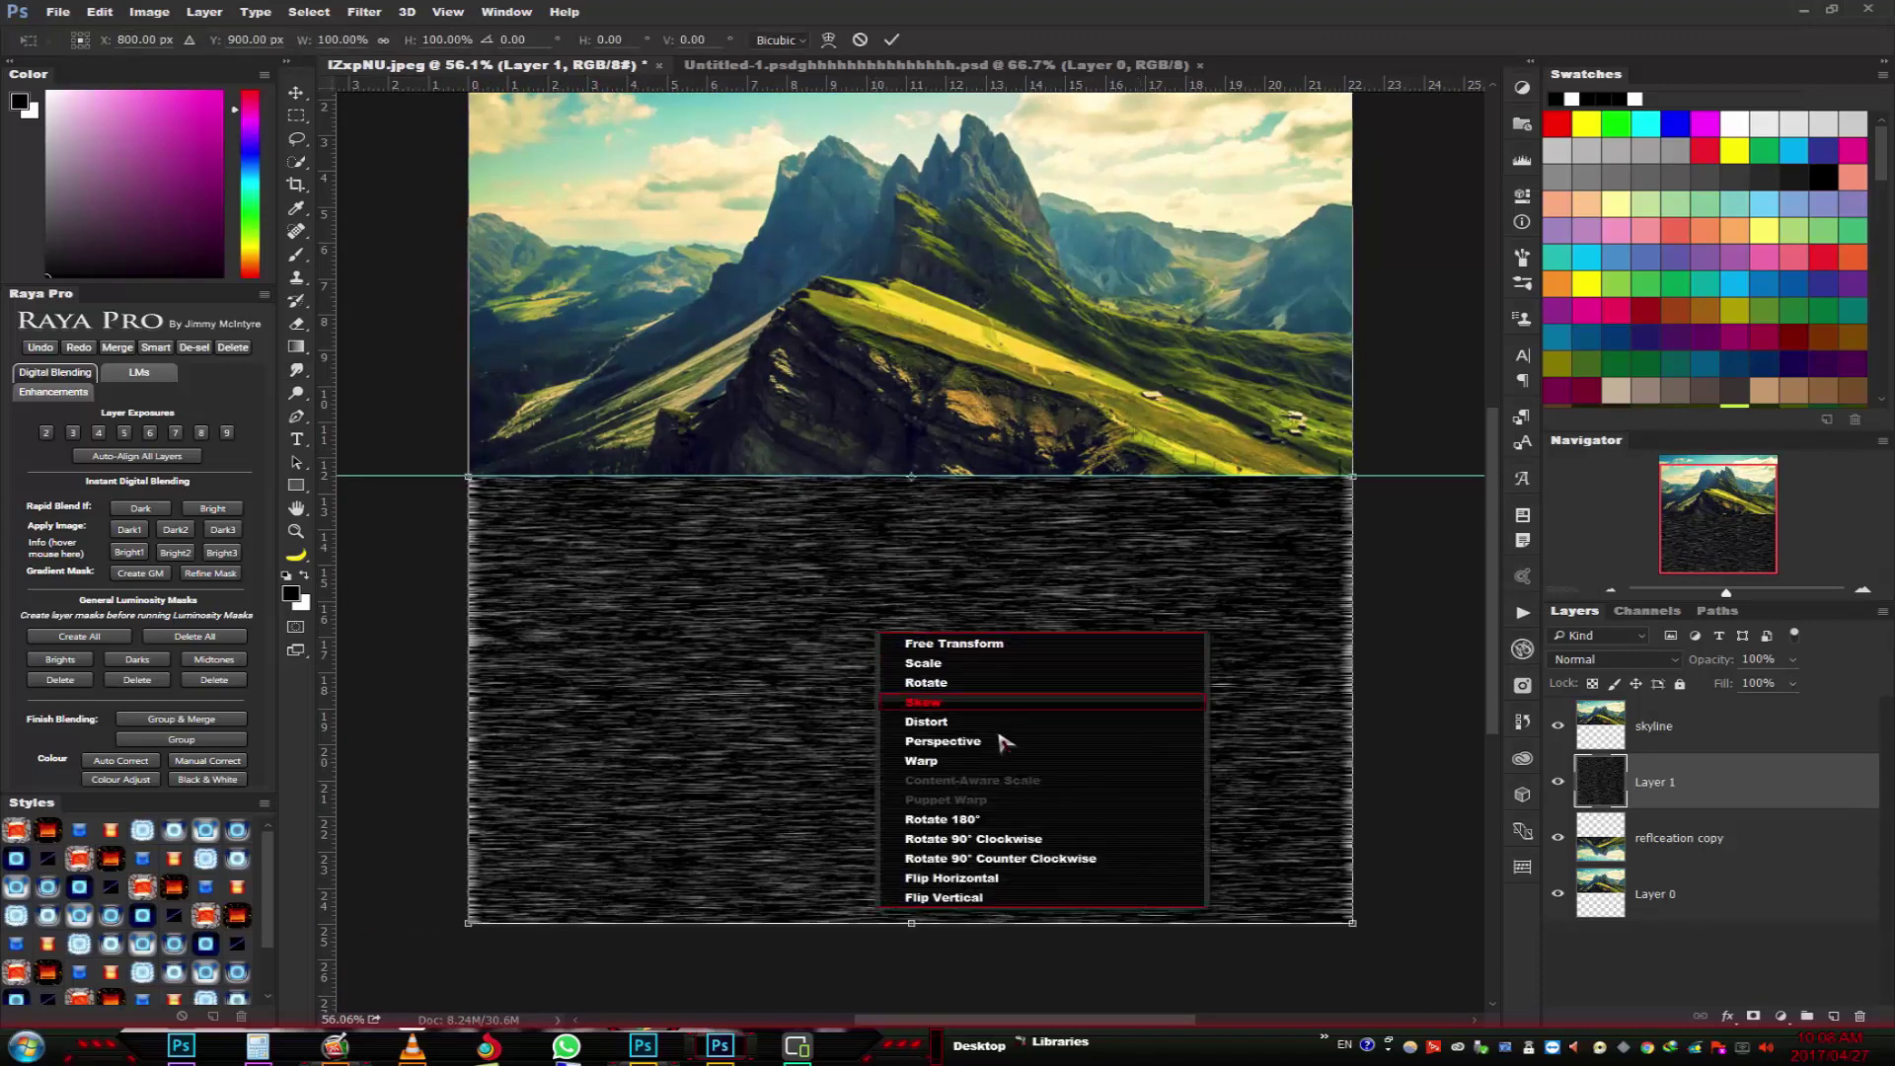
click(963, 747)
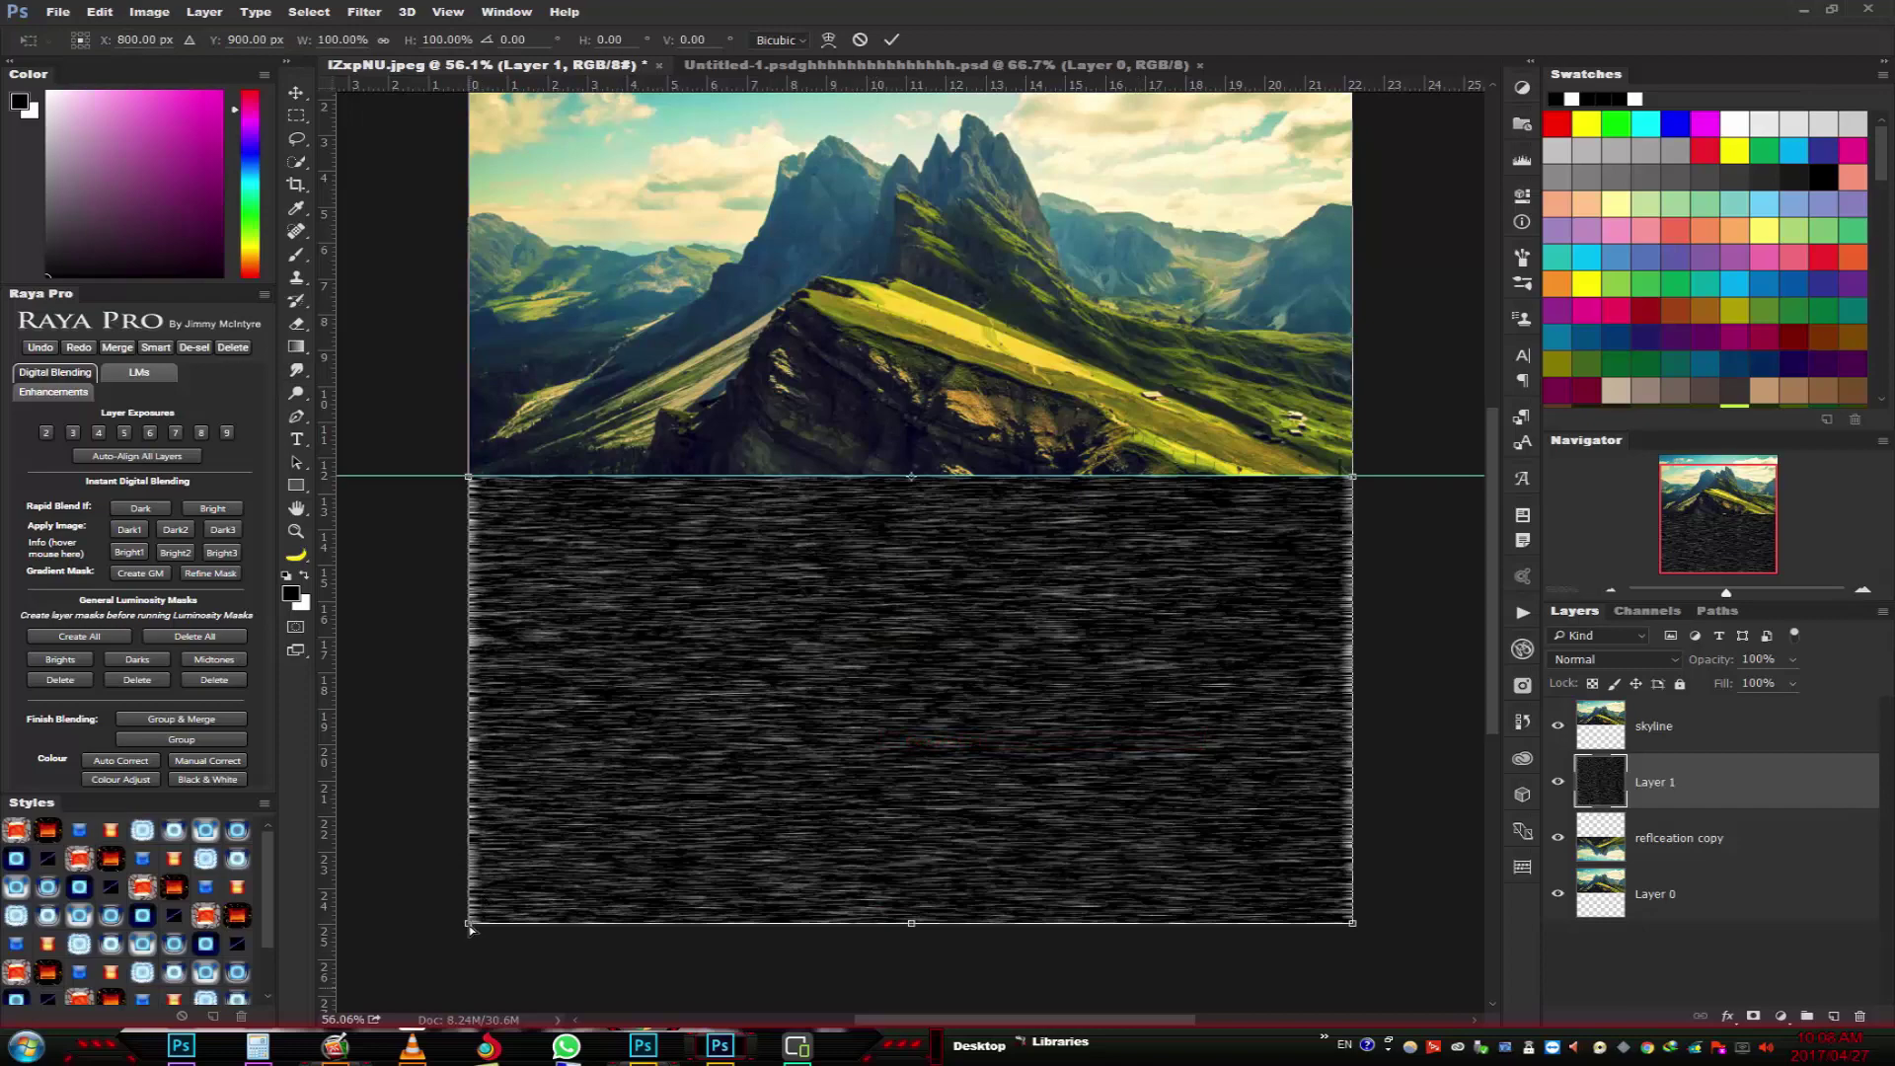
mouse_move(469, 928)
mouse_down()
mouse_move(506, 946)
mouse_move(417, 934)
mouse_up()
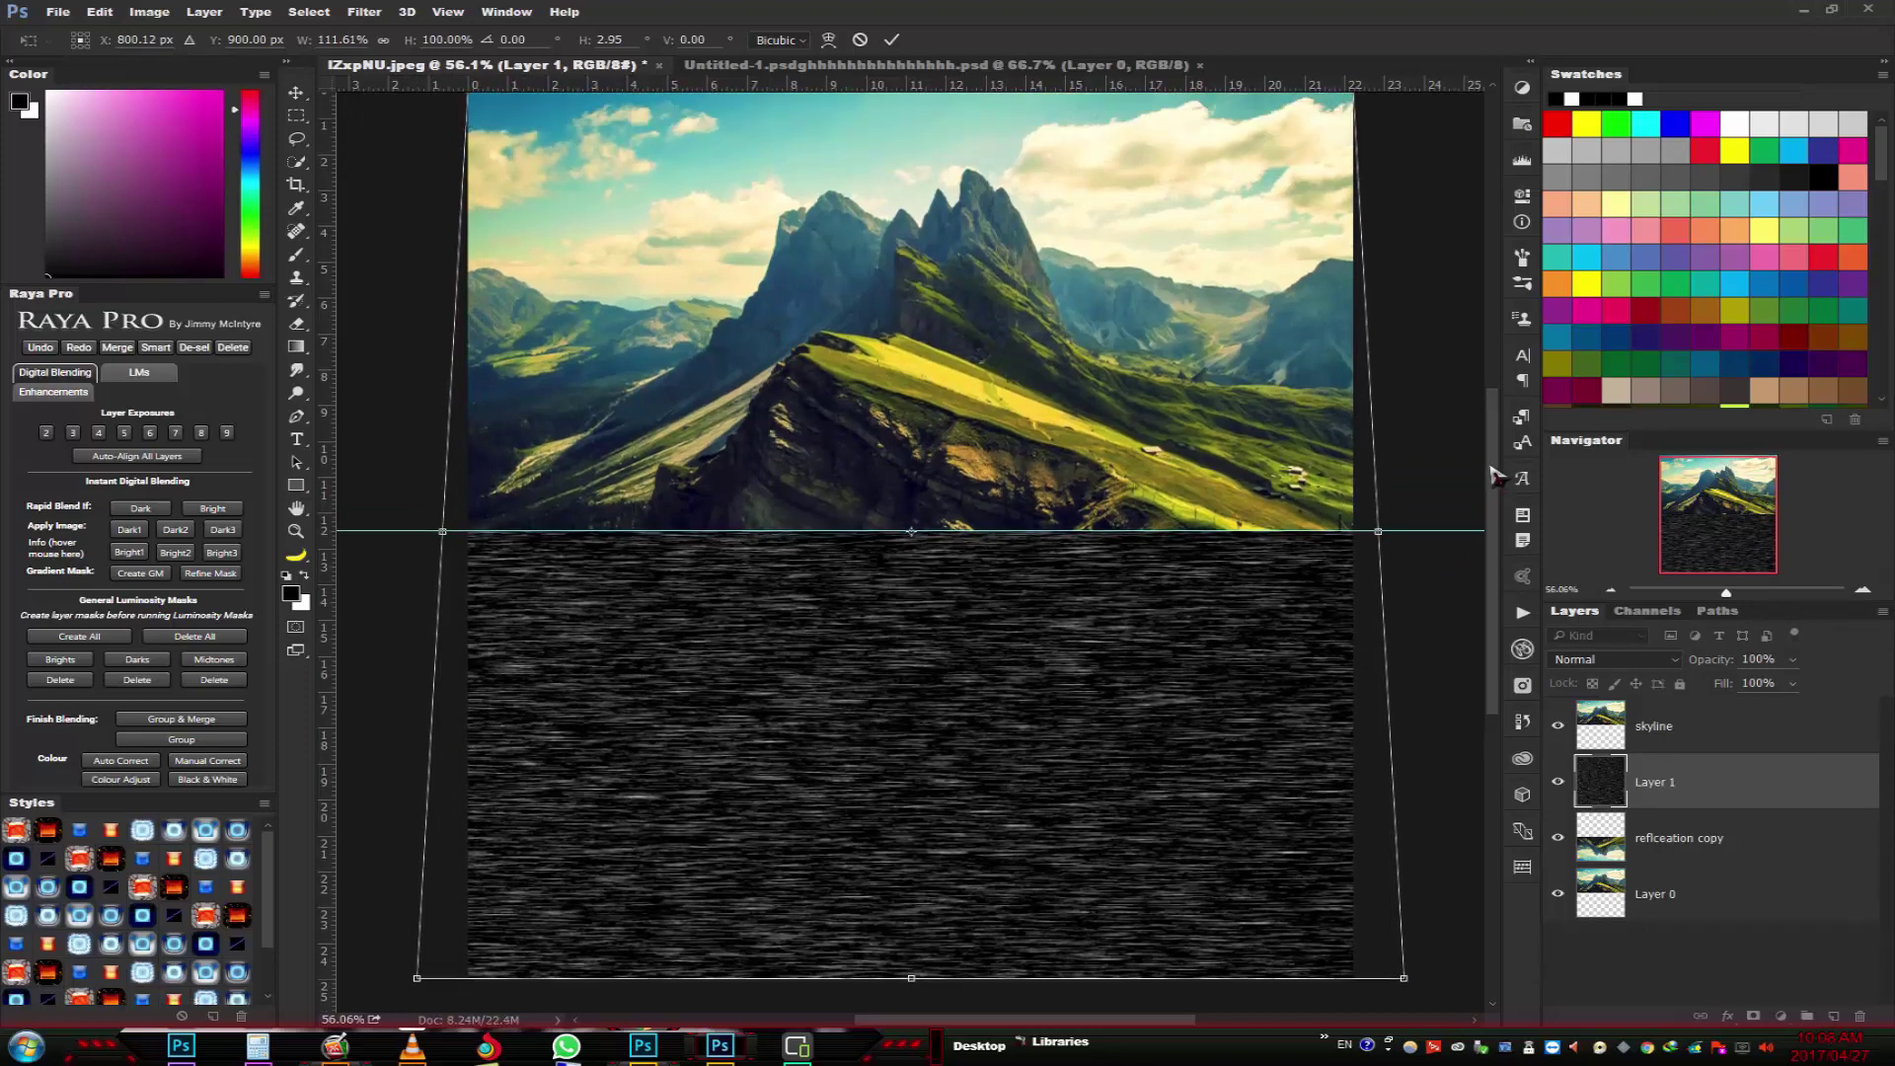
drag(1498, 495, 1496, 451)
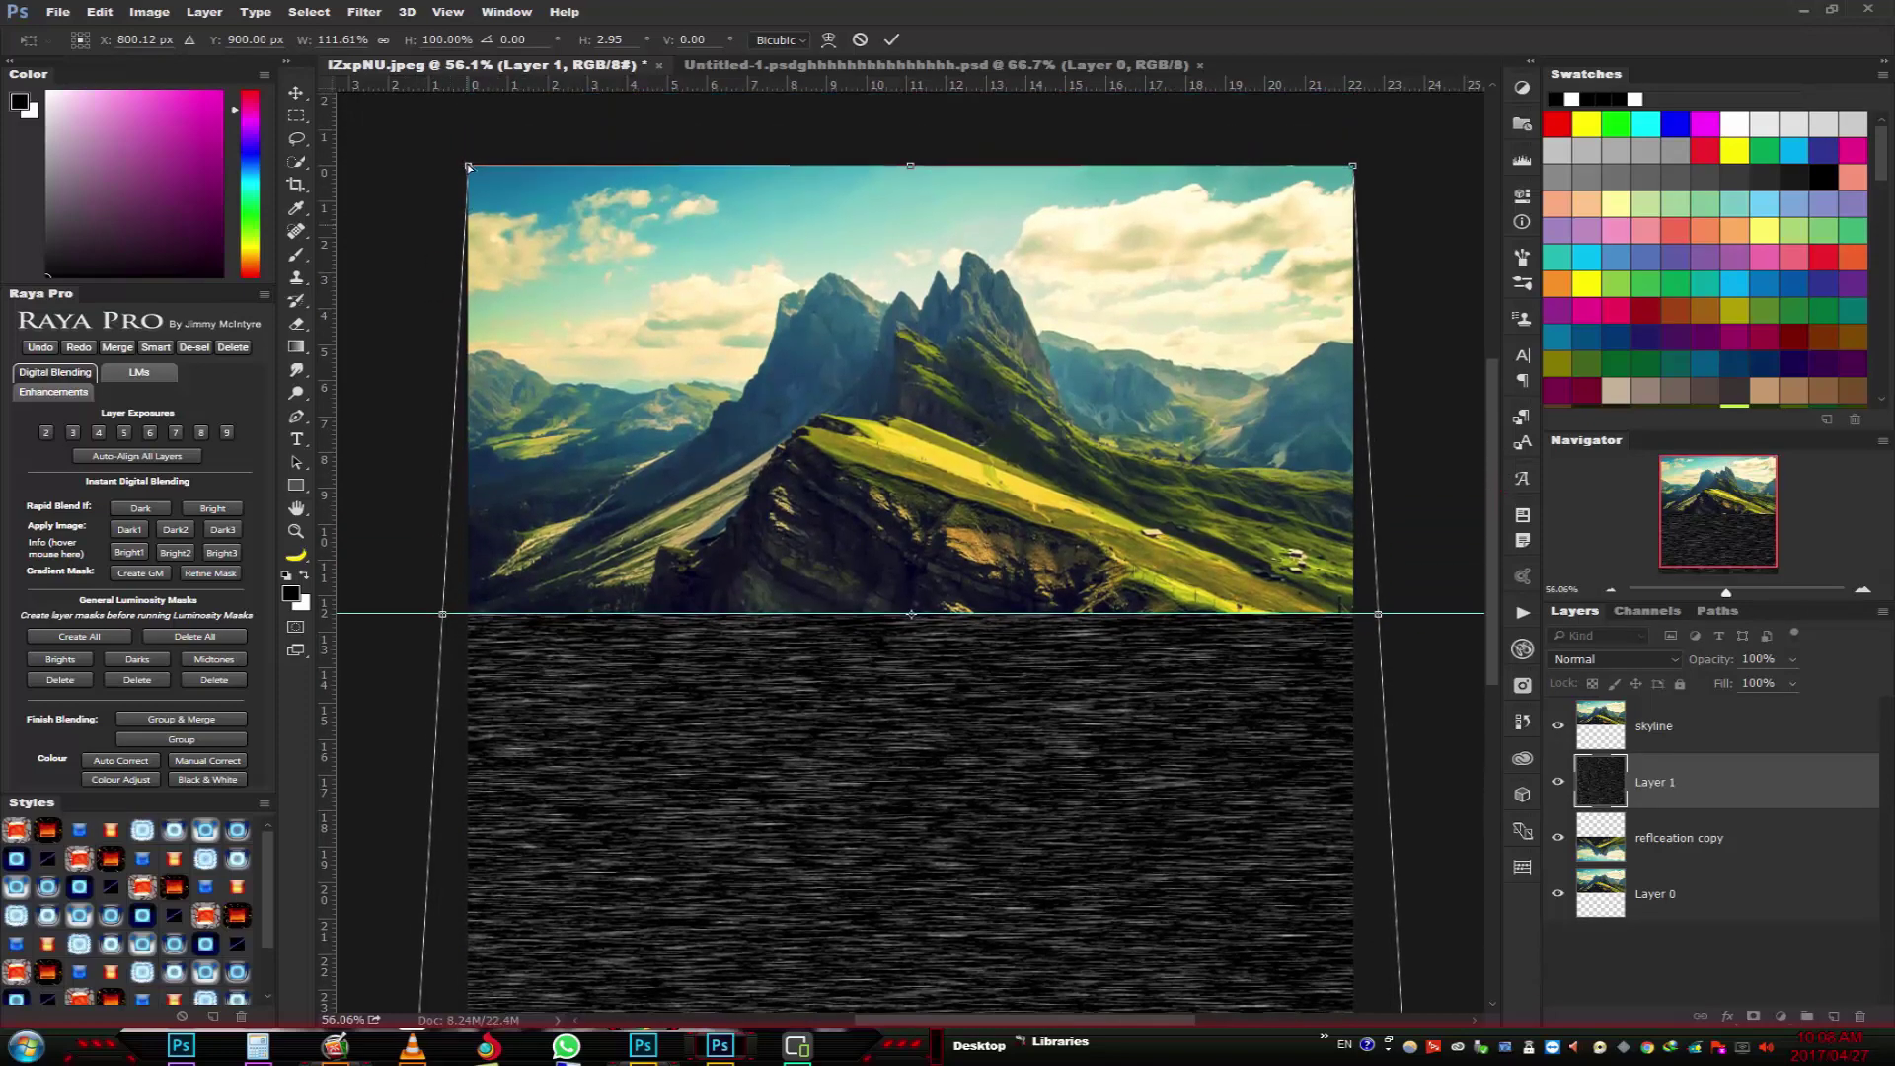
drag(469, 167, 529, 170)
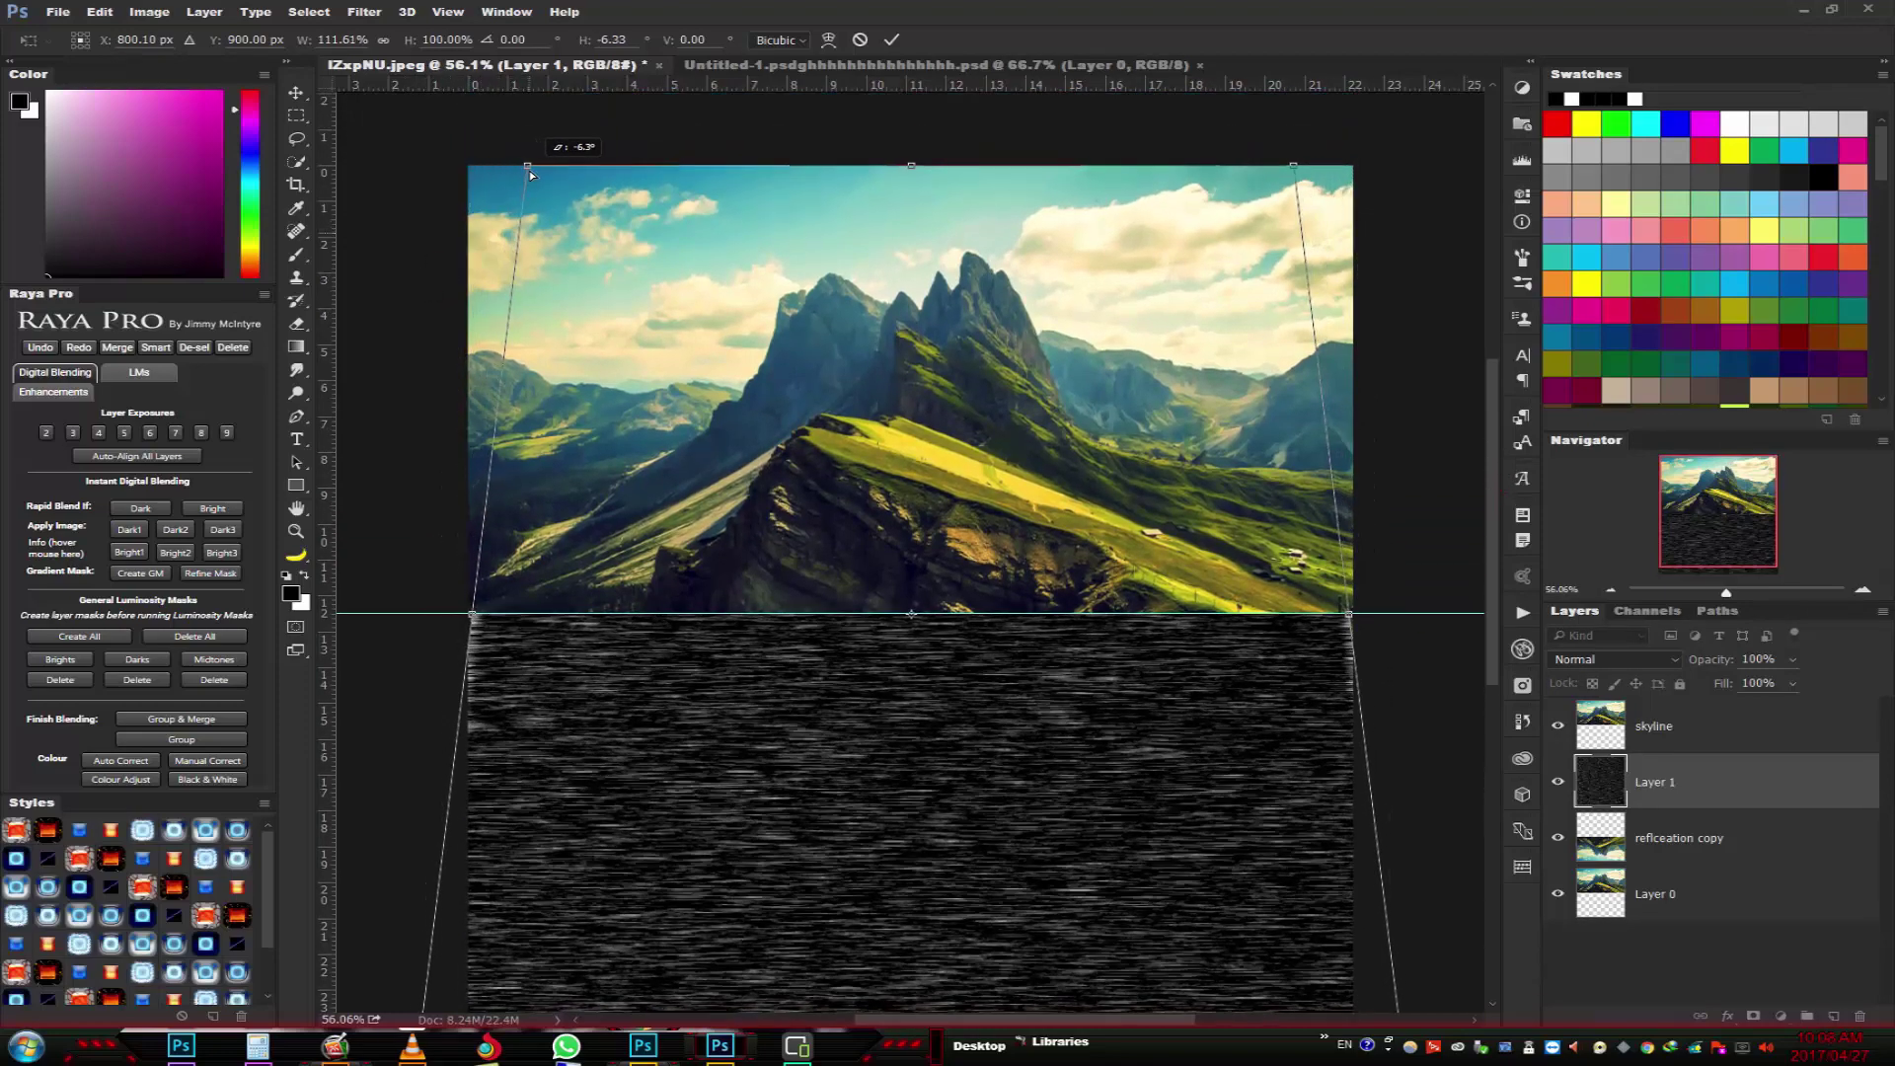
key(Return)
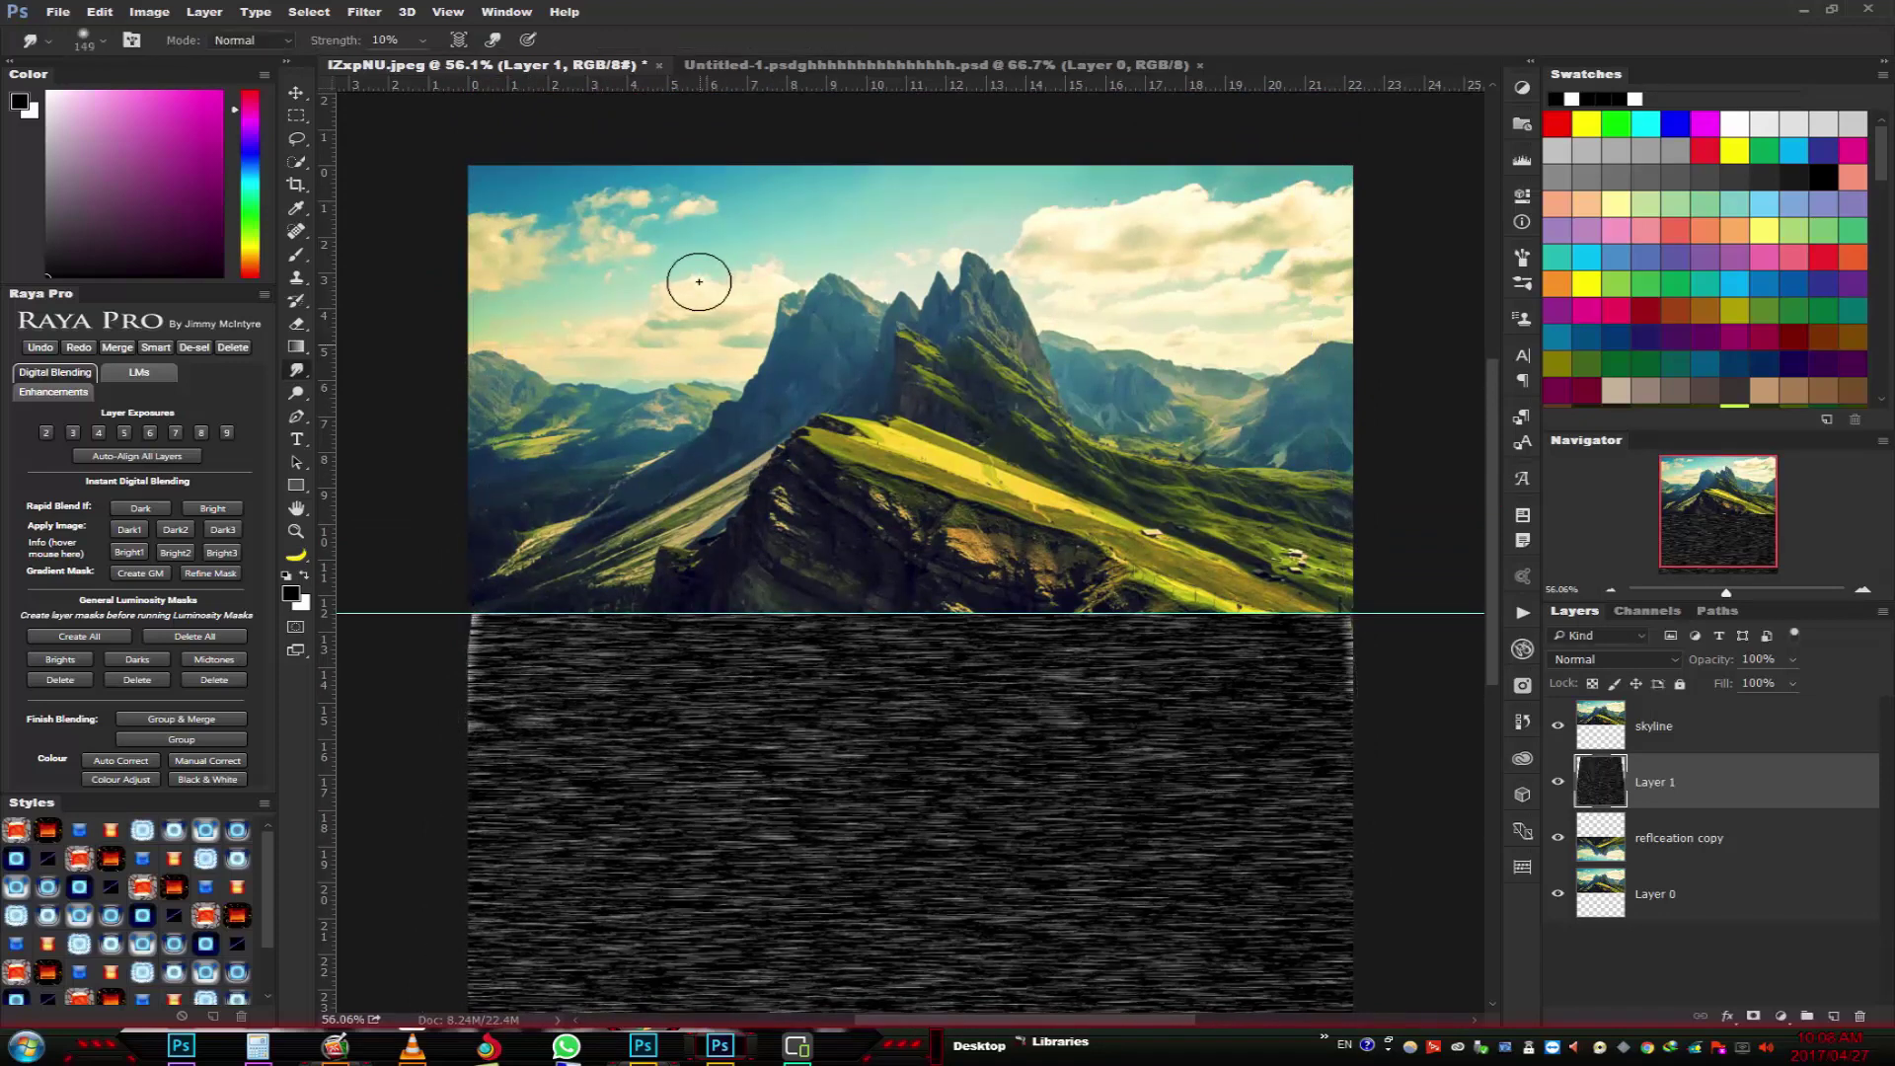
- Apply a second perspective transform spreading the streak layer's top corners outward
key(ctrl+t)
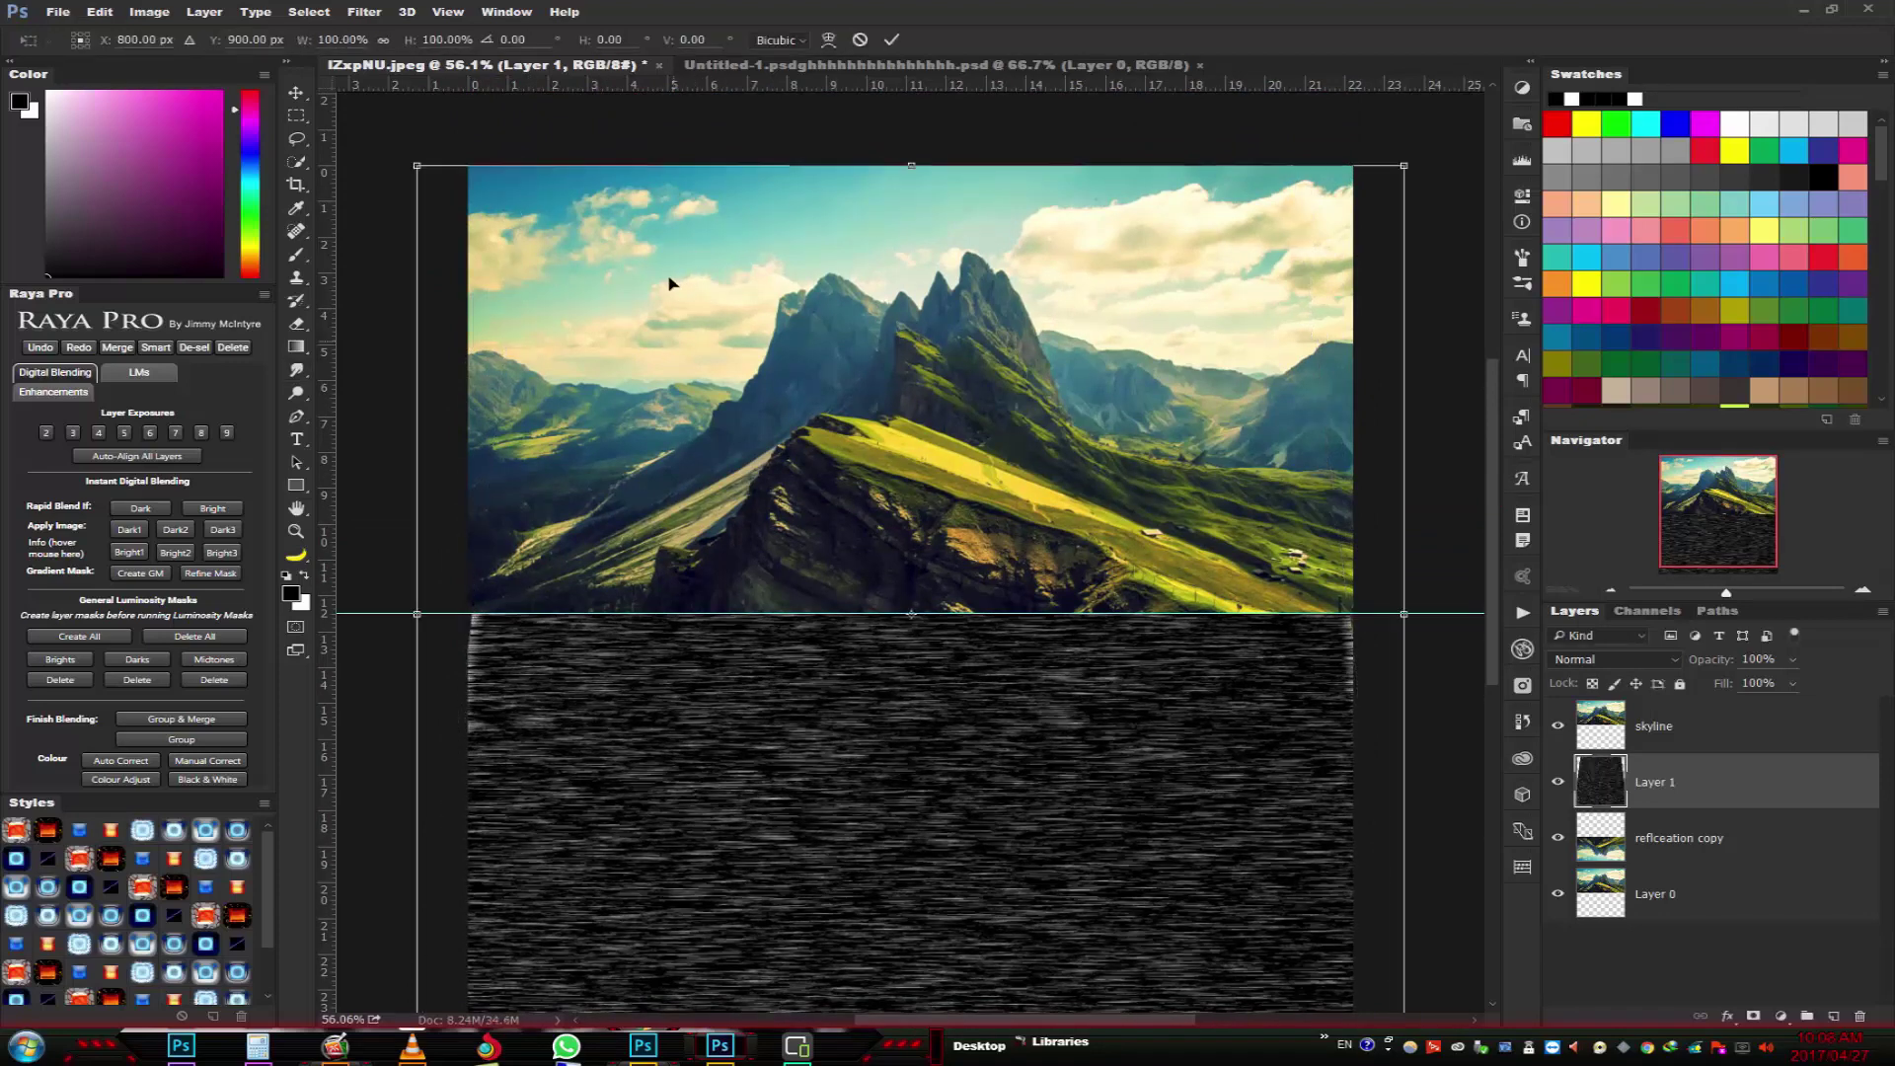
right_click(752, 359)
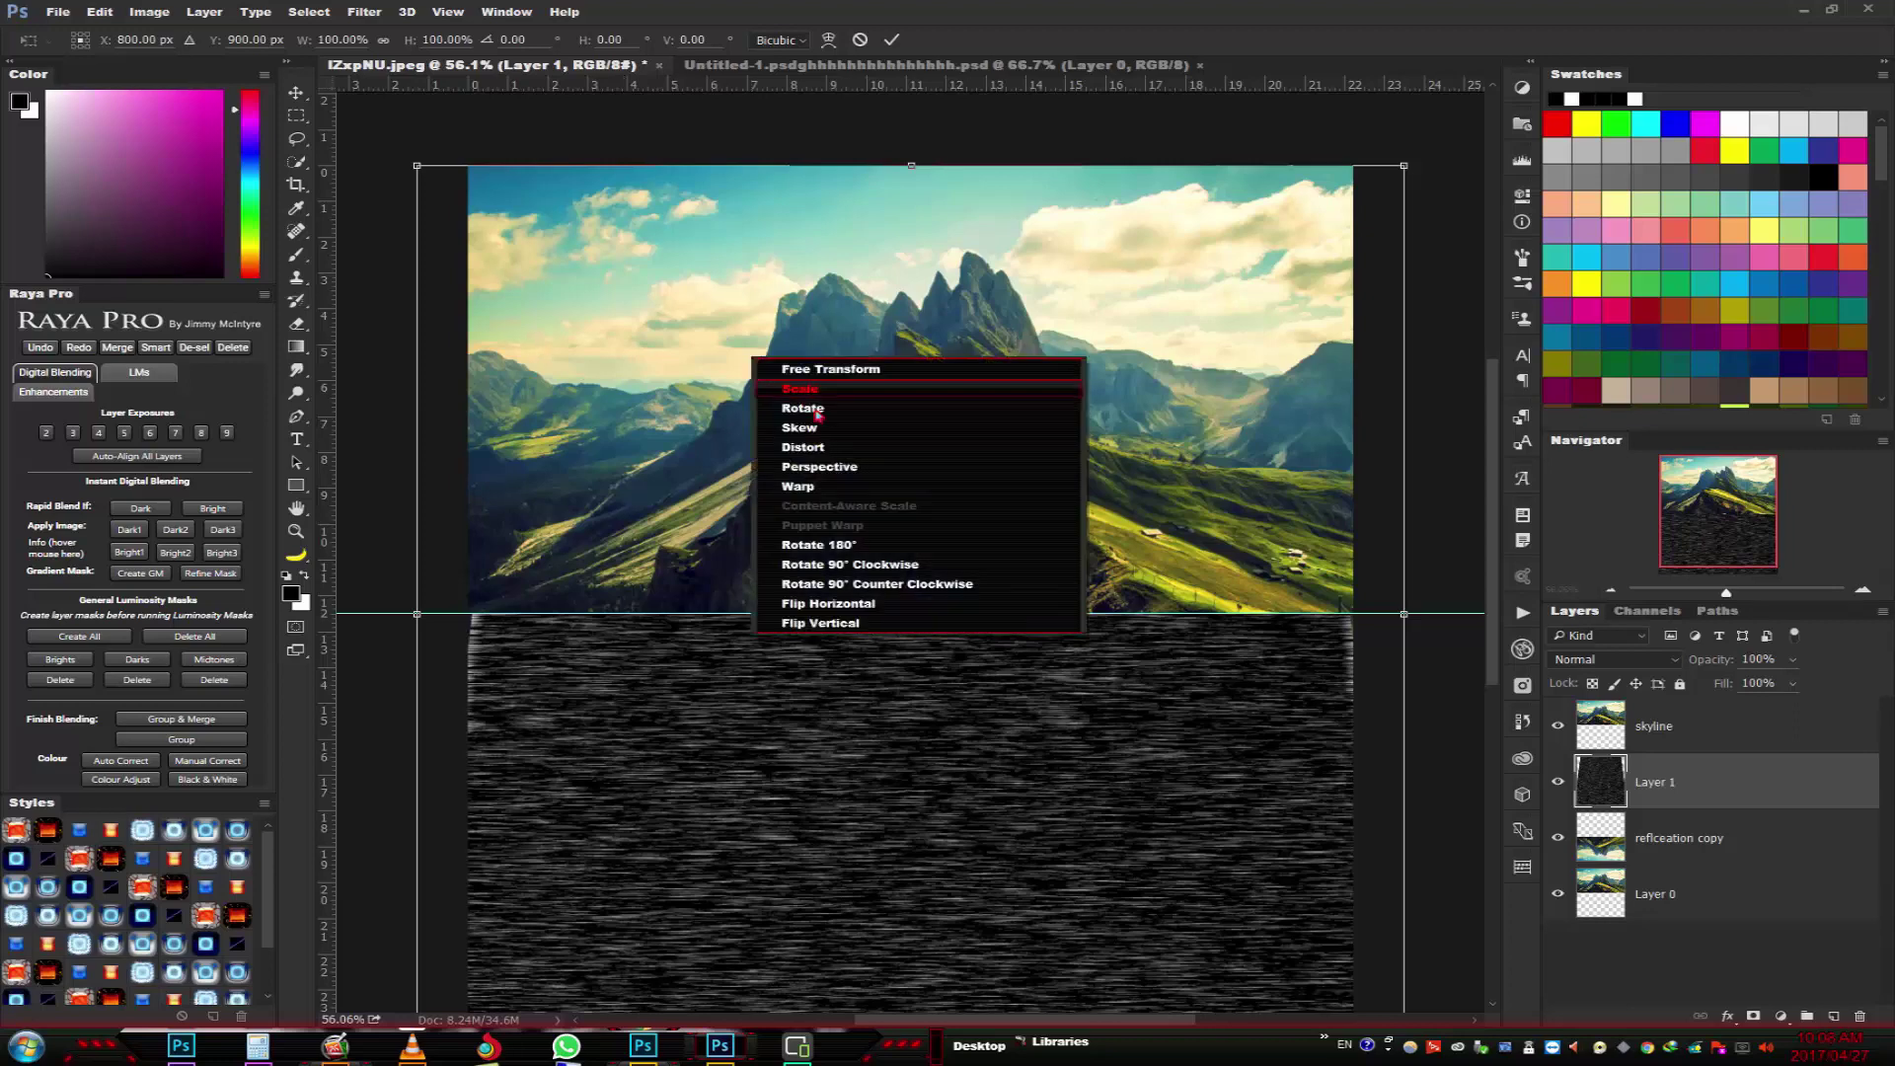
click(829, 467)
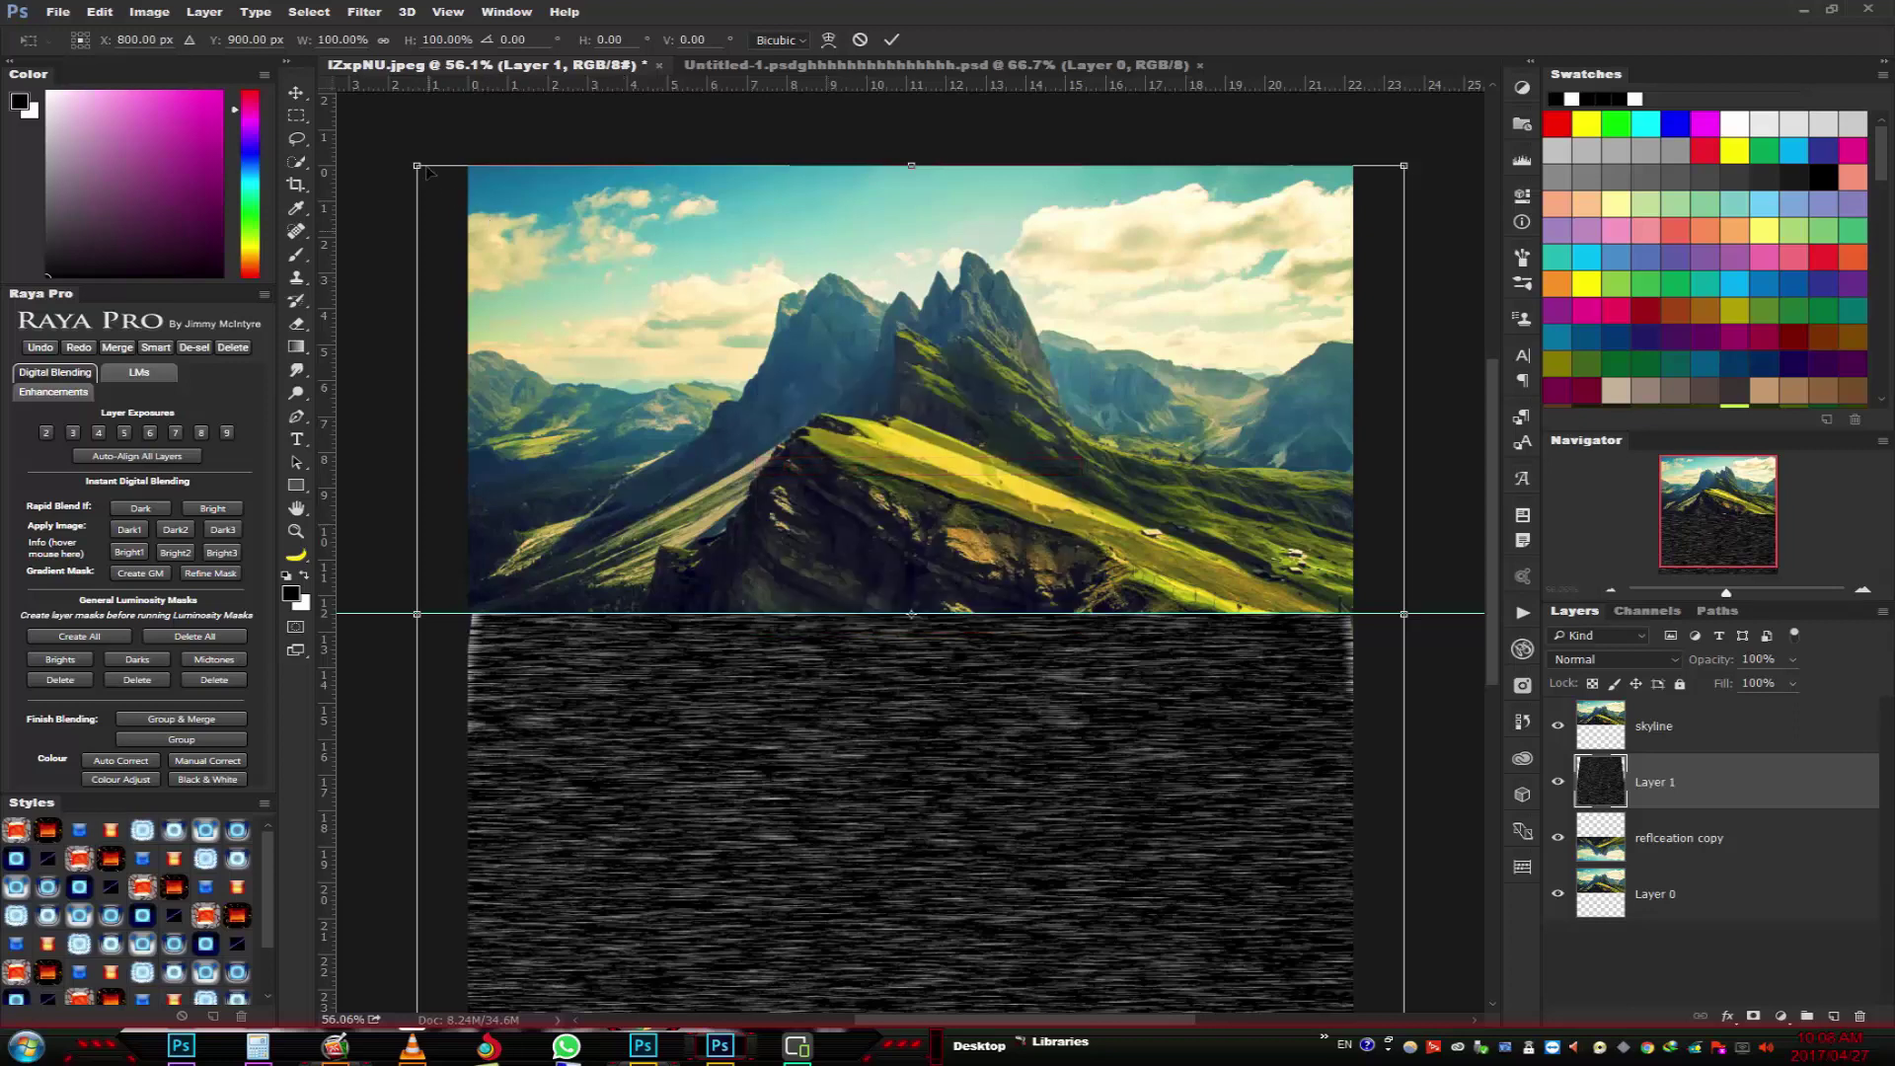
drag(419, 167, 366, 166)
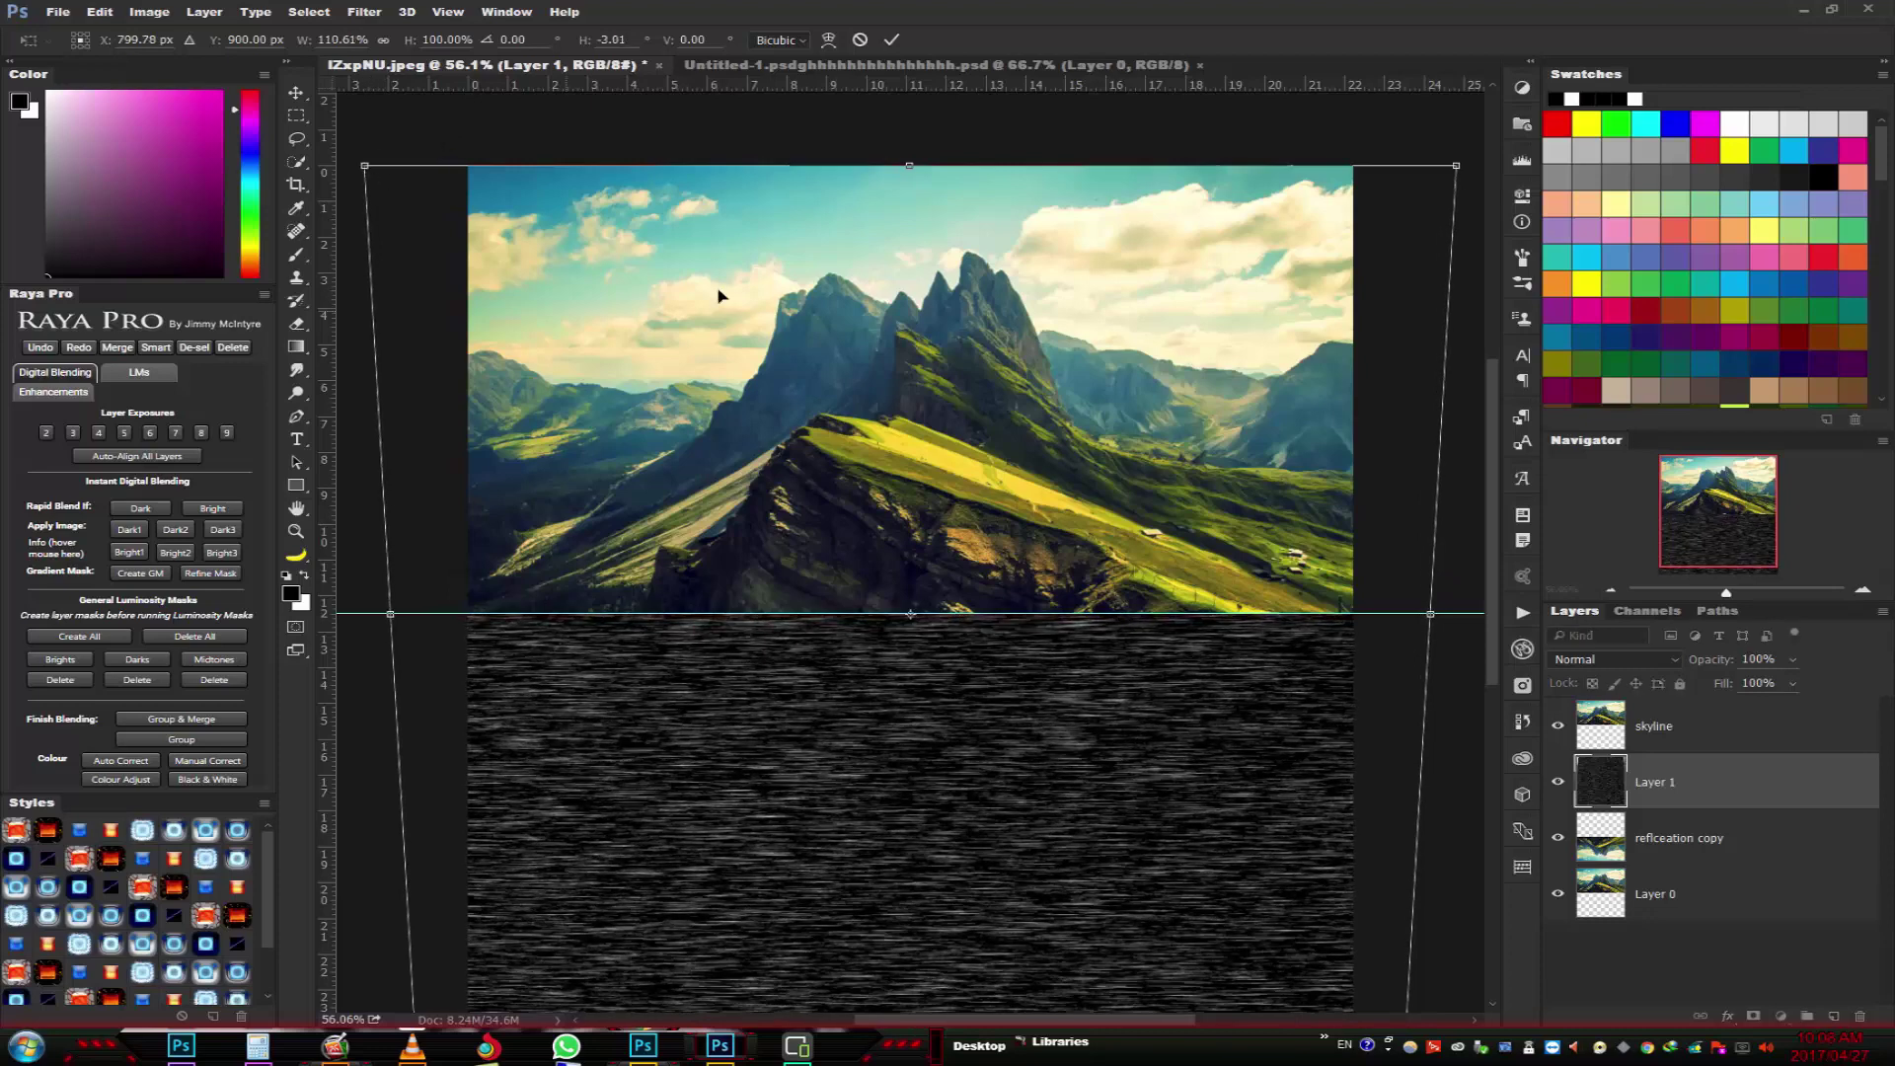
key(Return)
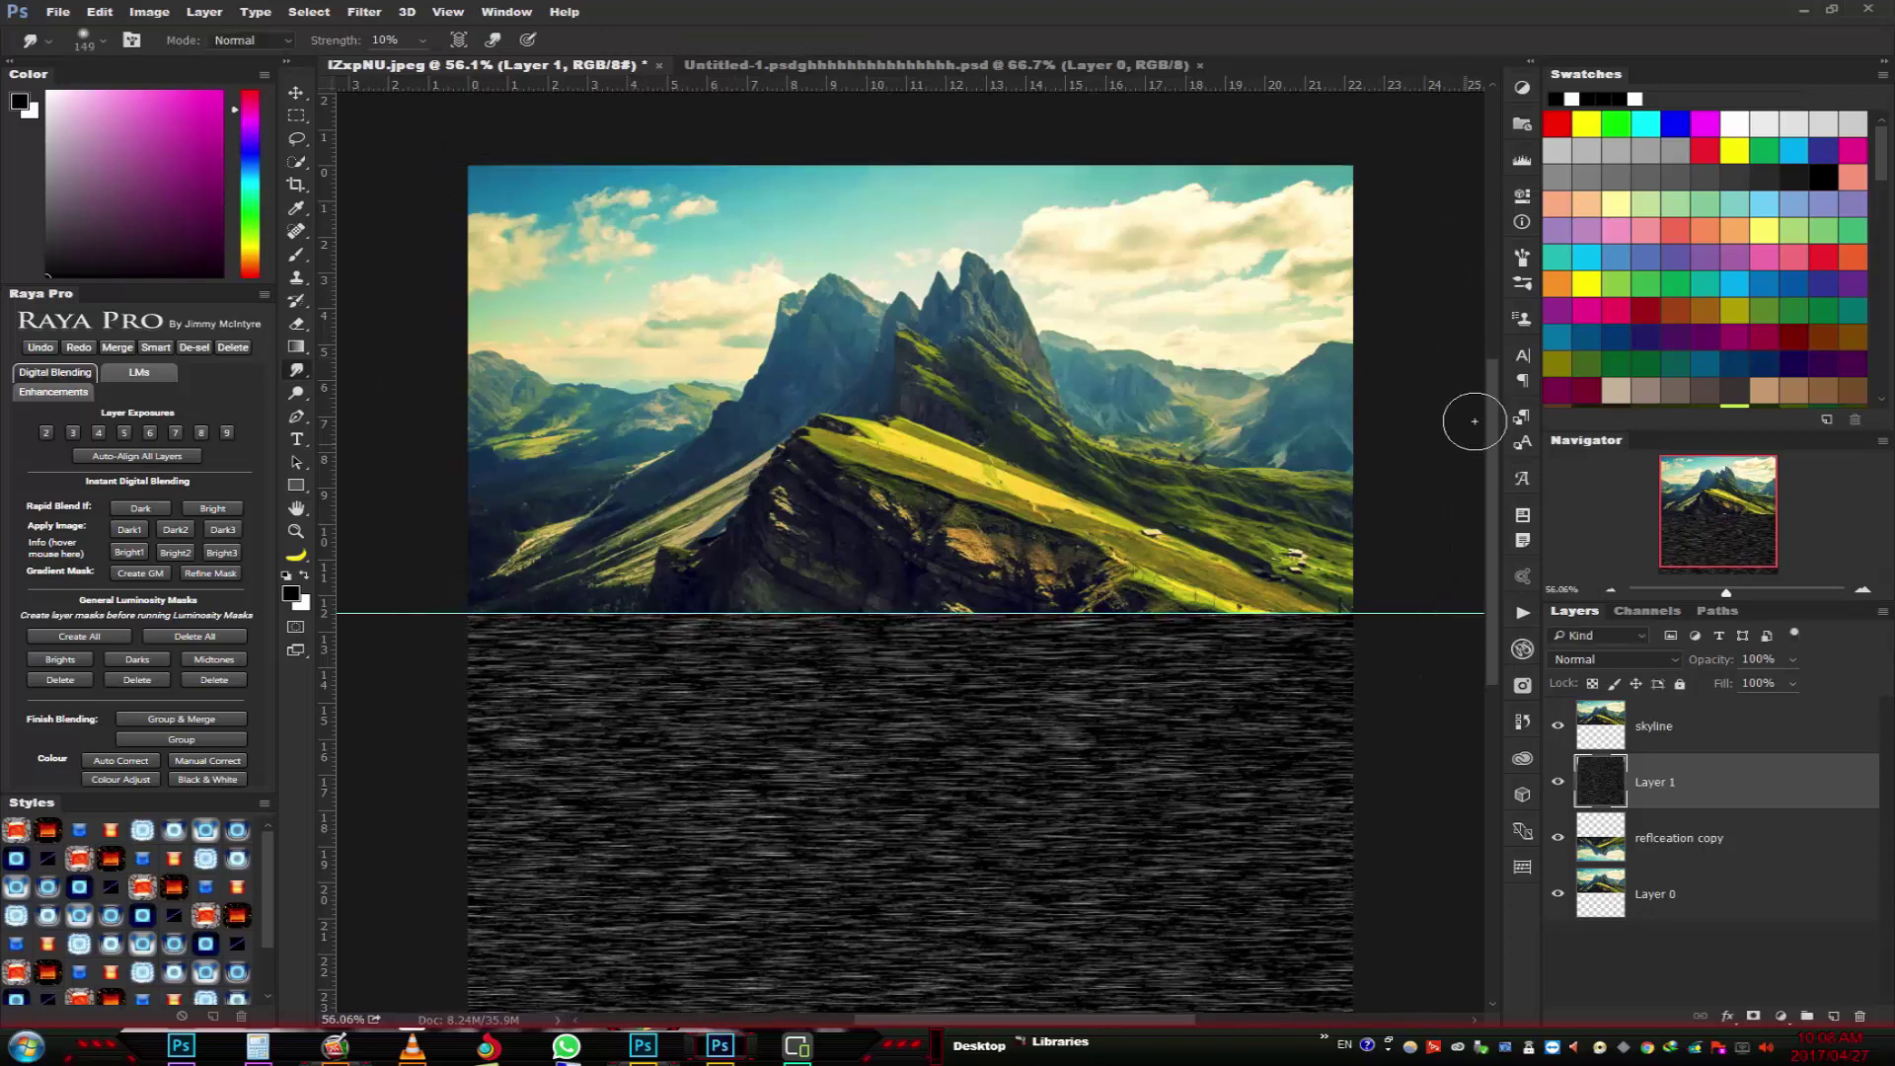
drag(1493, 452, 1460, 546)
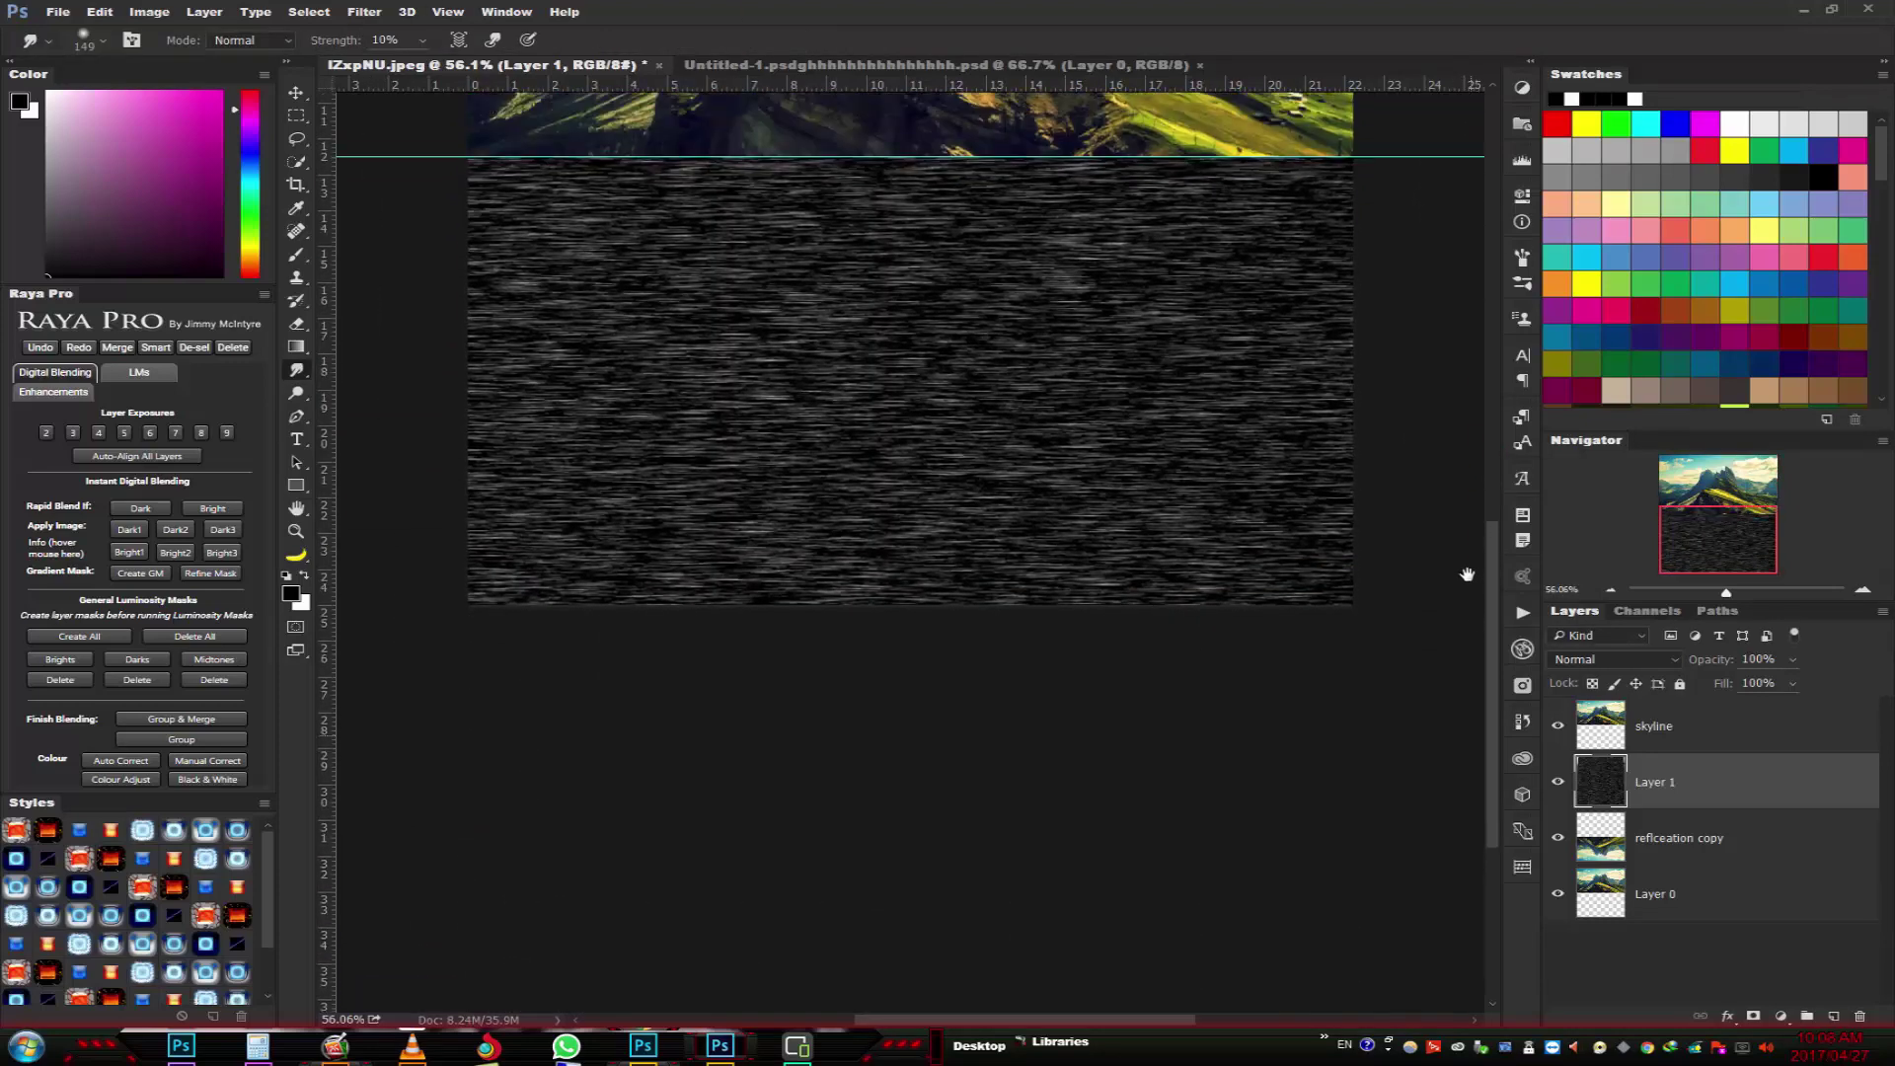
- Duplicate the streak layer and hide the Layer 1 copy
scroll(1457, 524, up, 2)
scroll(1451, 500, up, 2)
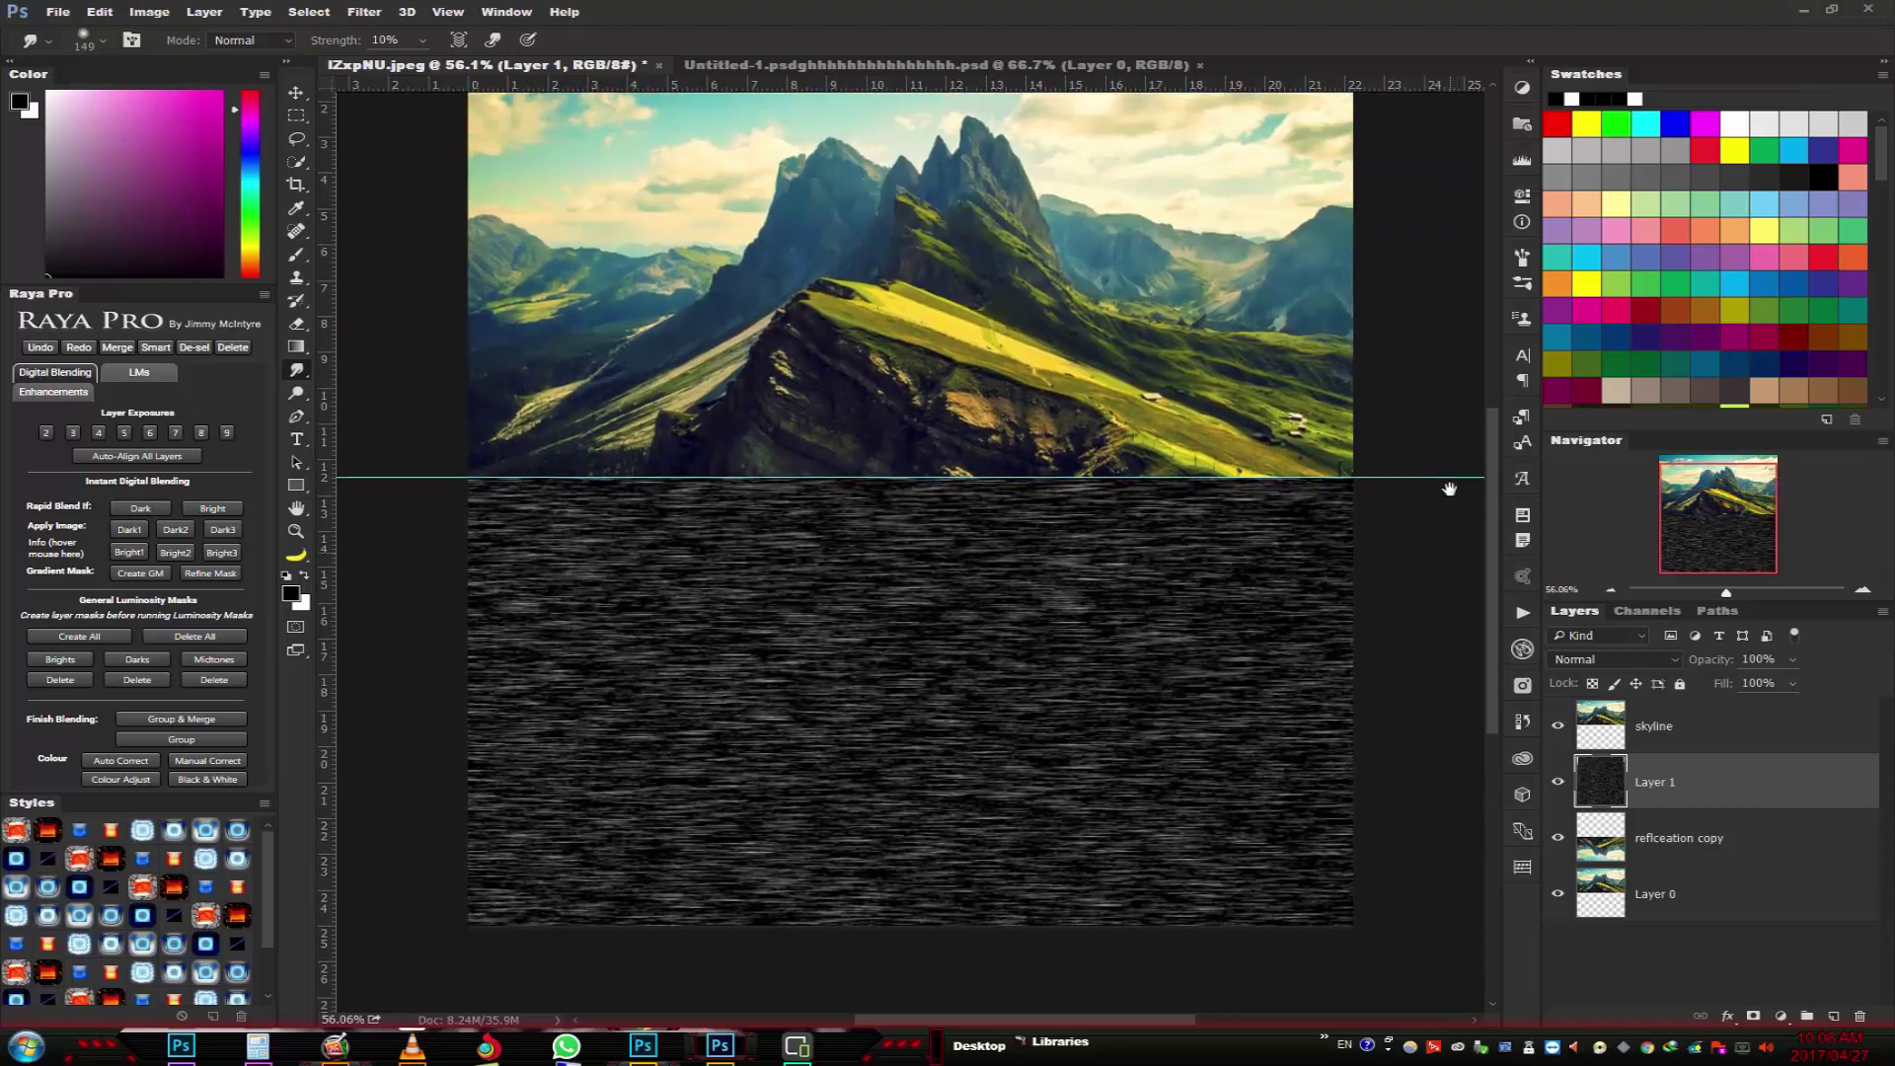
key(ctrl+j)
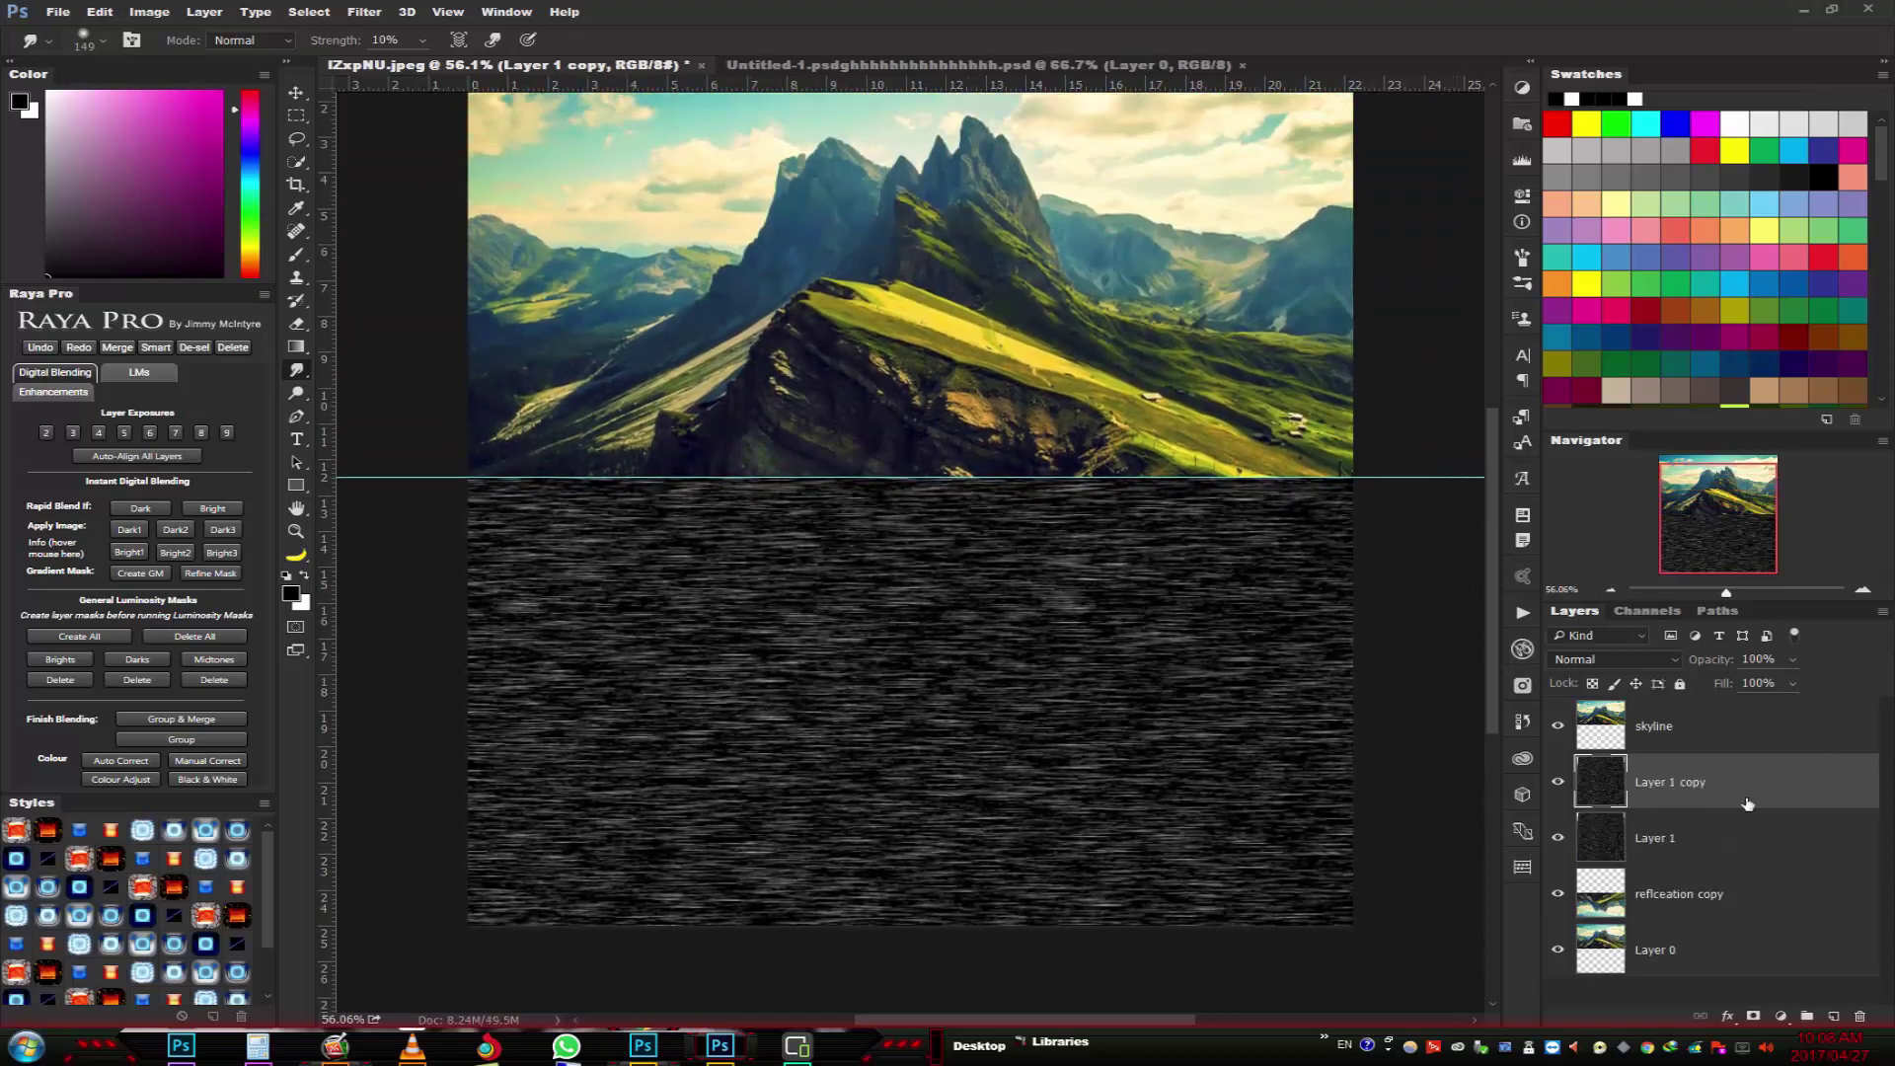
click(1559, 781)
click(1620, 842)
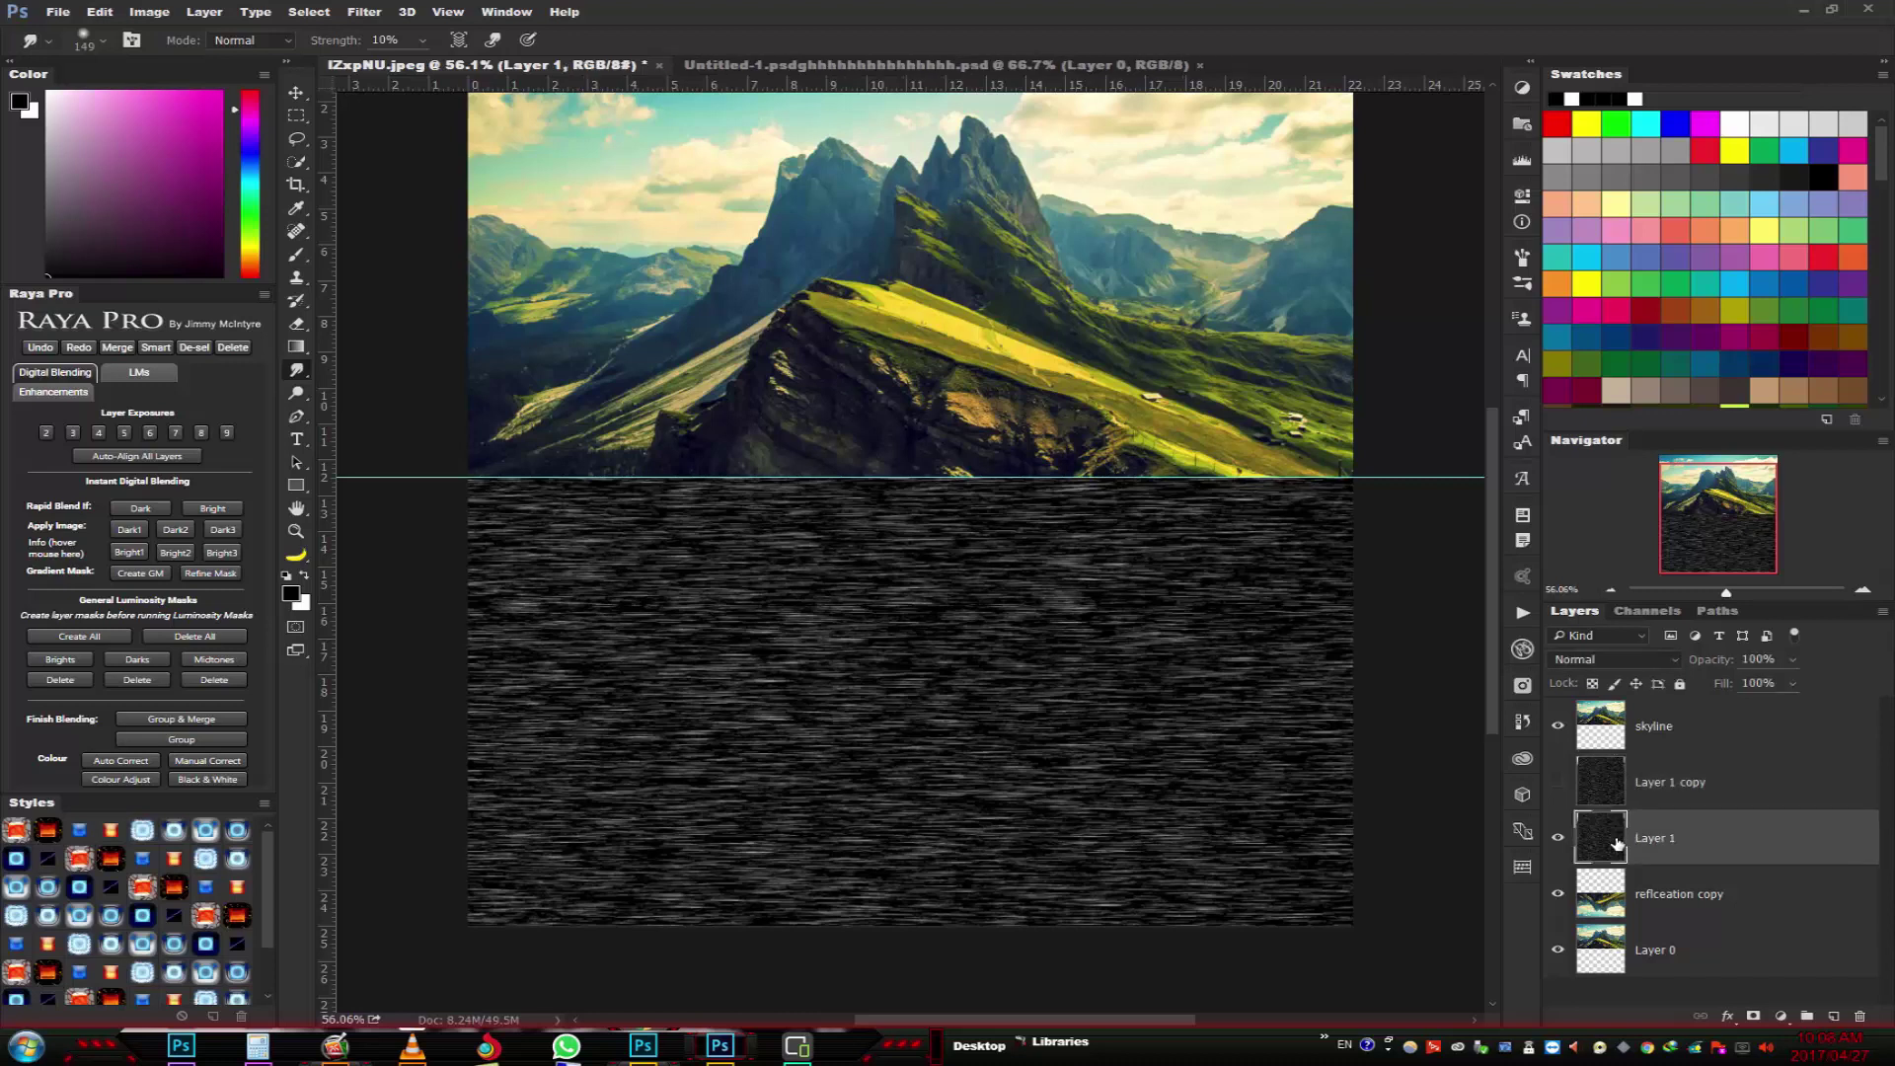
- Set Layer 1 to Soft Light blend mode at 35% opacity
click(1638, 661)
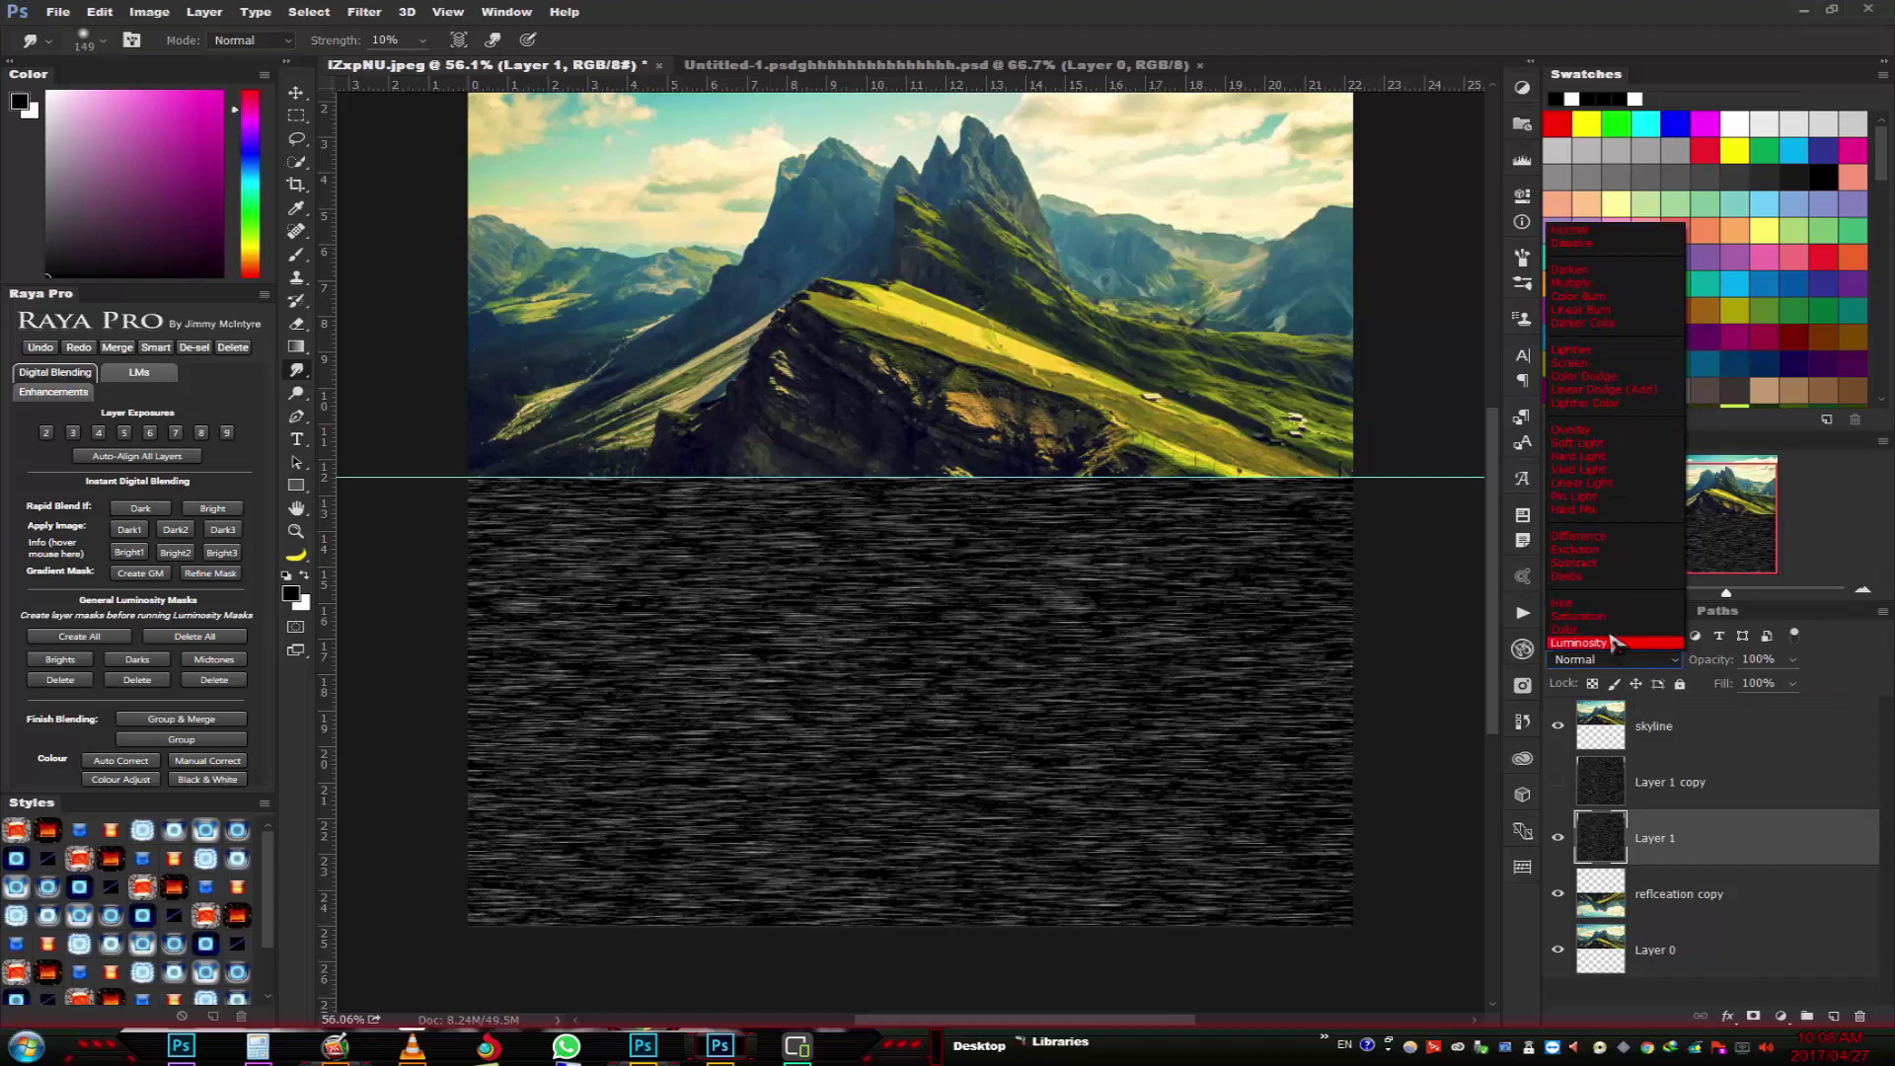
click(1604, 444)
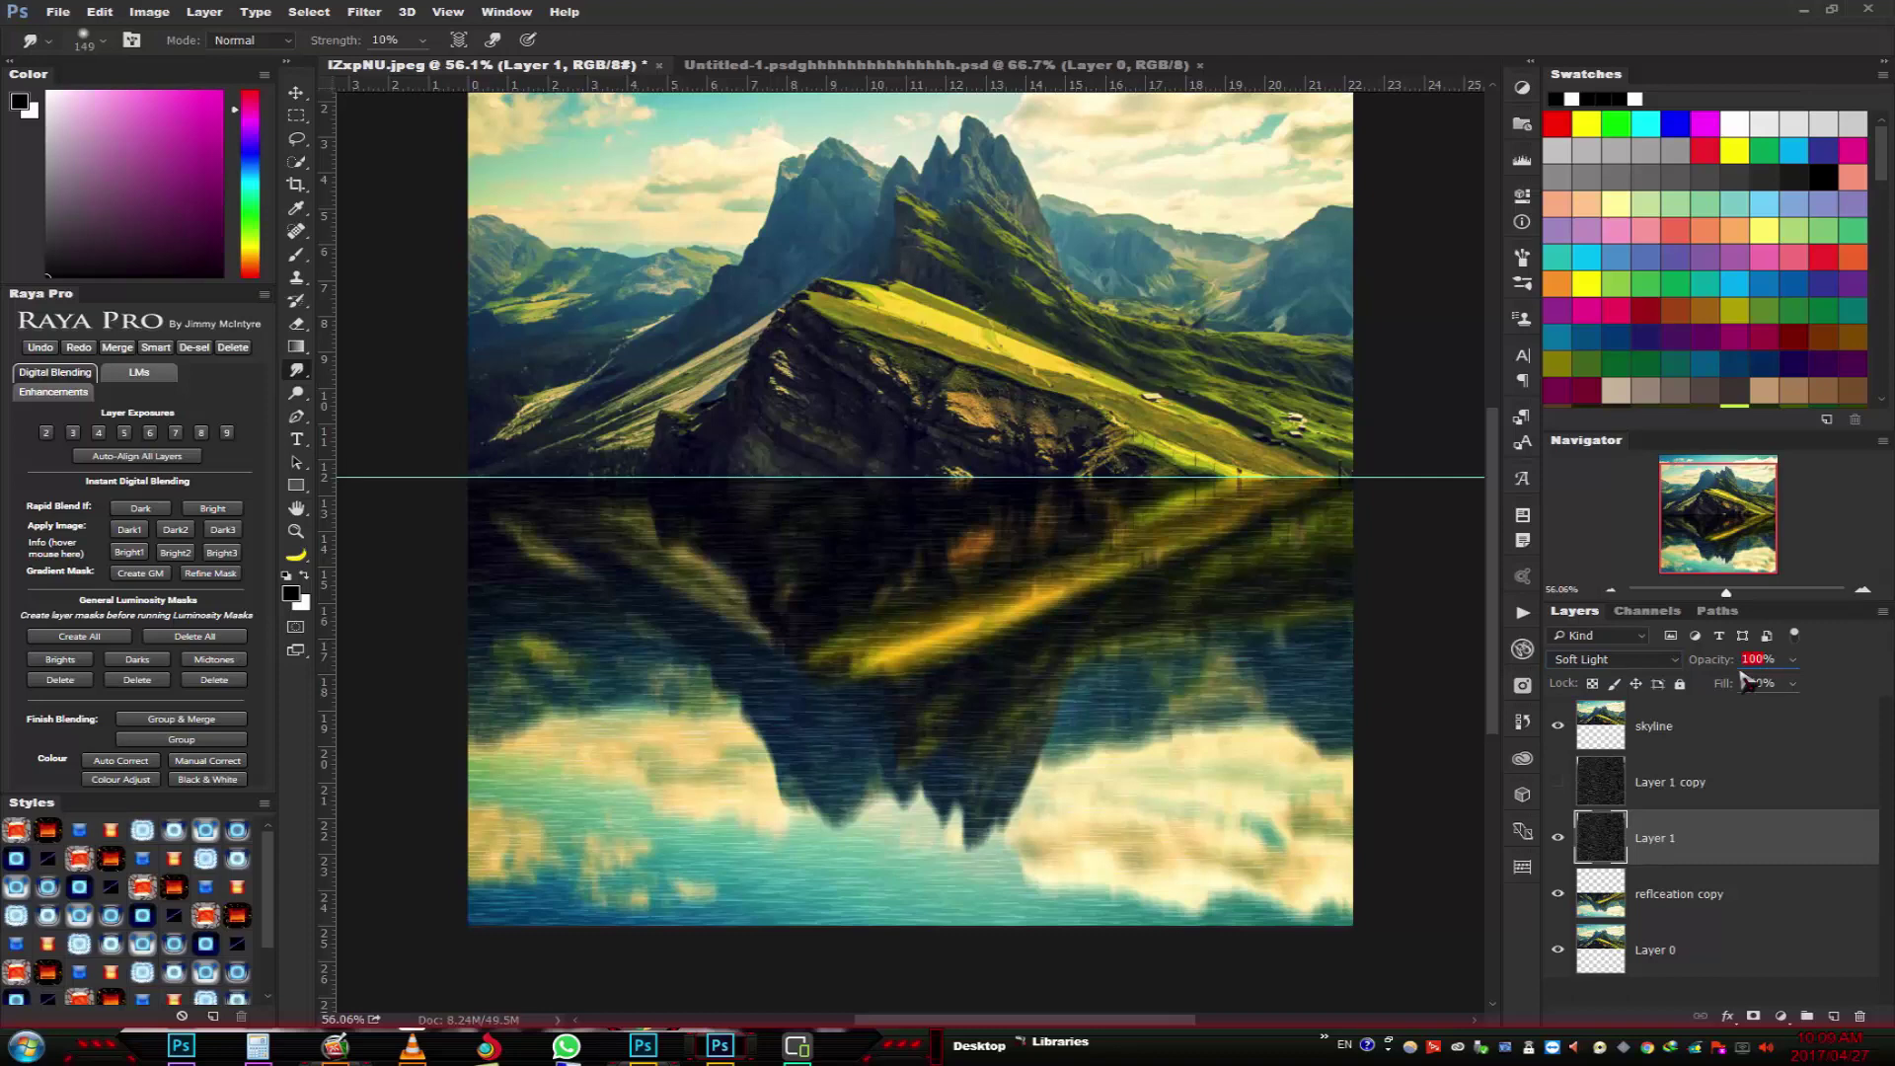
text(35)
key(Return)
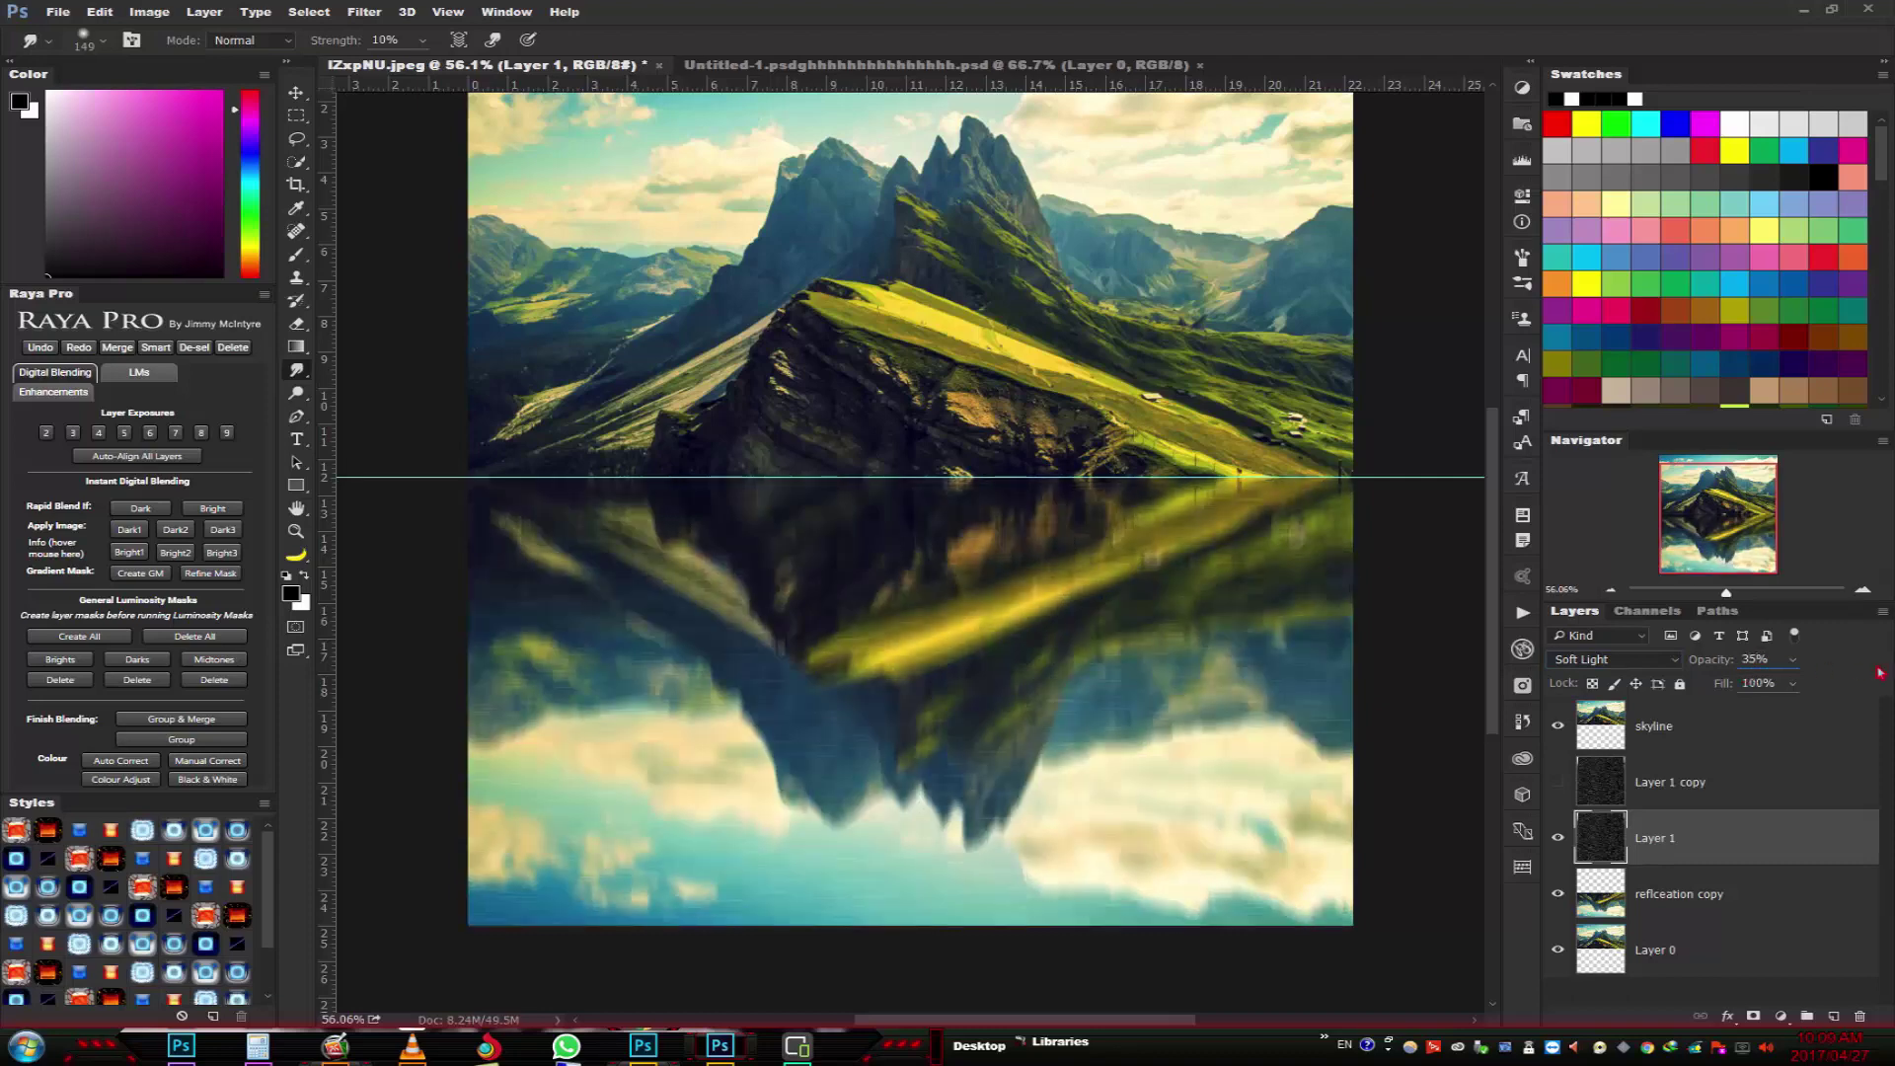
- Blur the Layer 1 streaks with a 2.0-pixel Gaussian Blur, then show and select Layer 1 copy
click(364, 12)
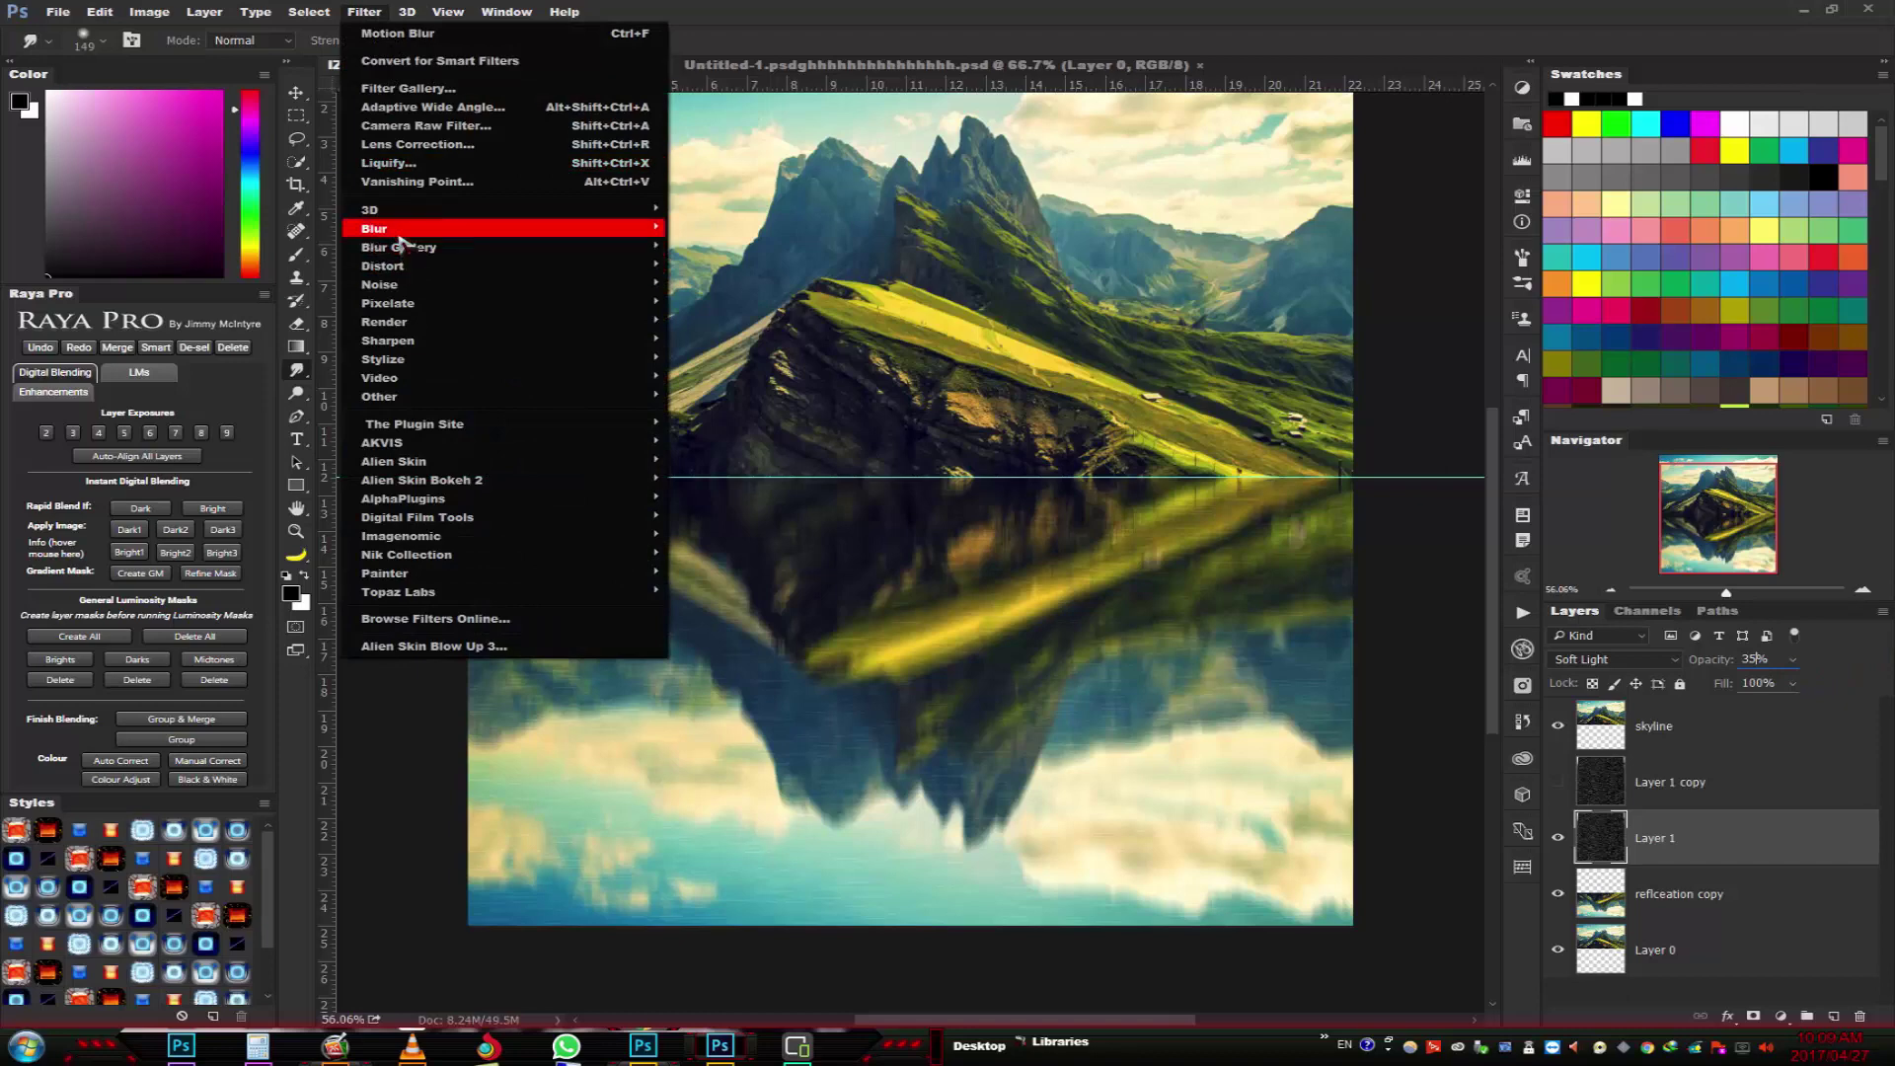
mouse_move(375, 228)
click(715, 303)
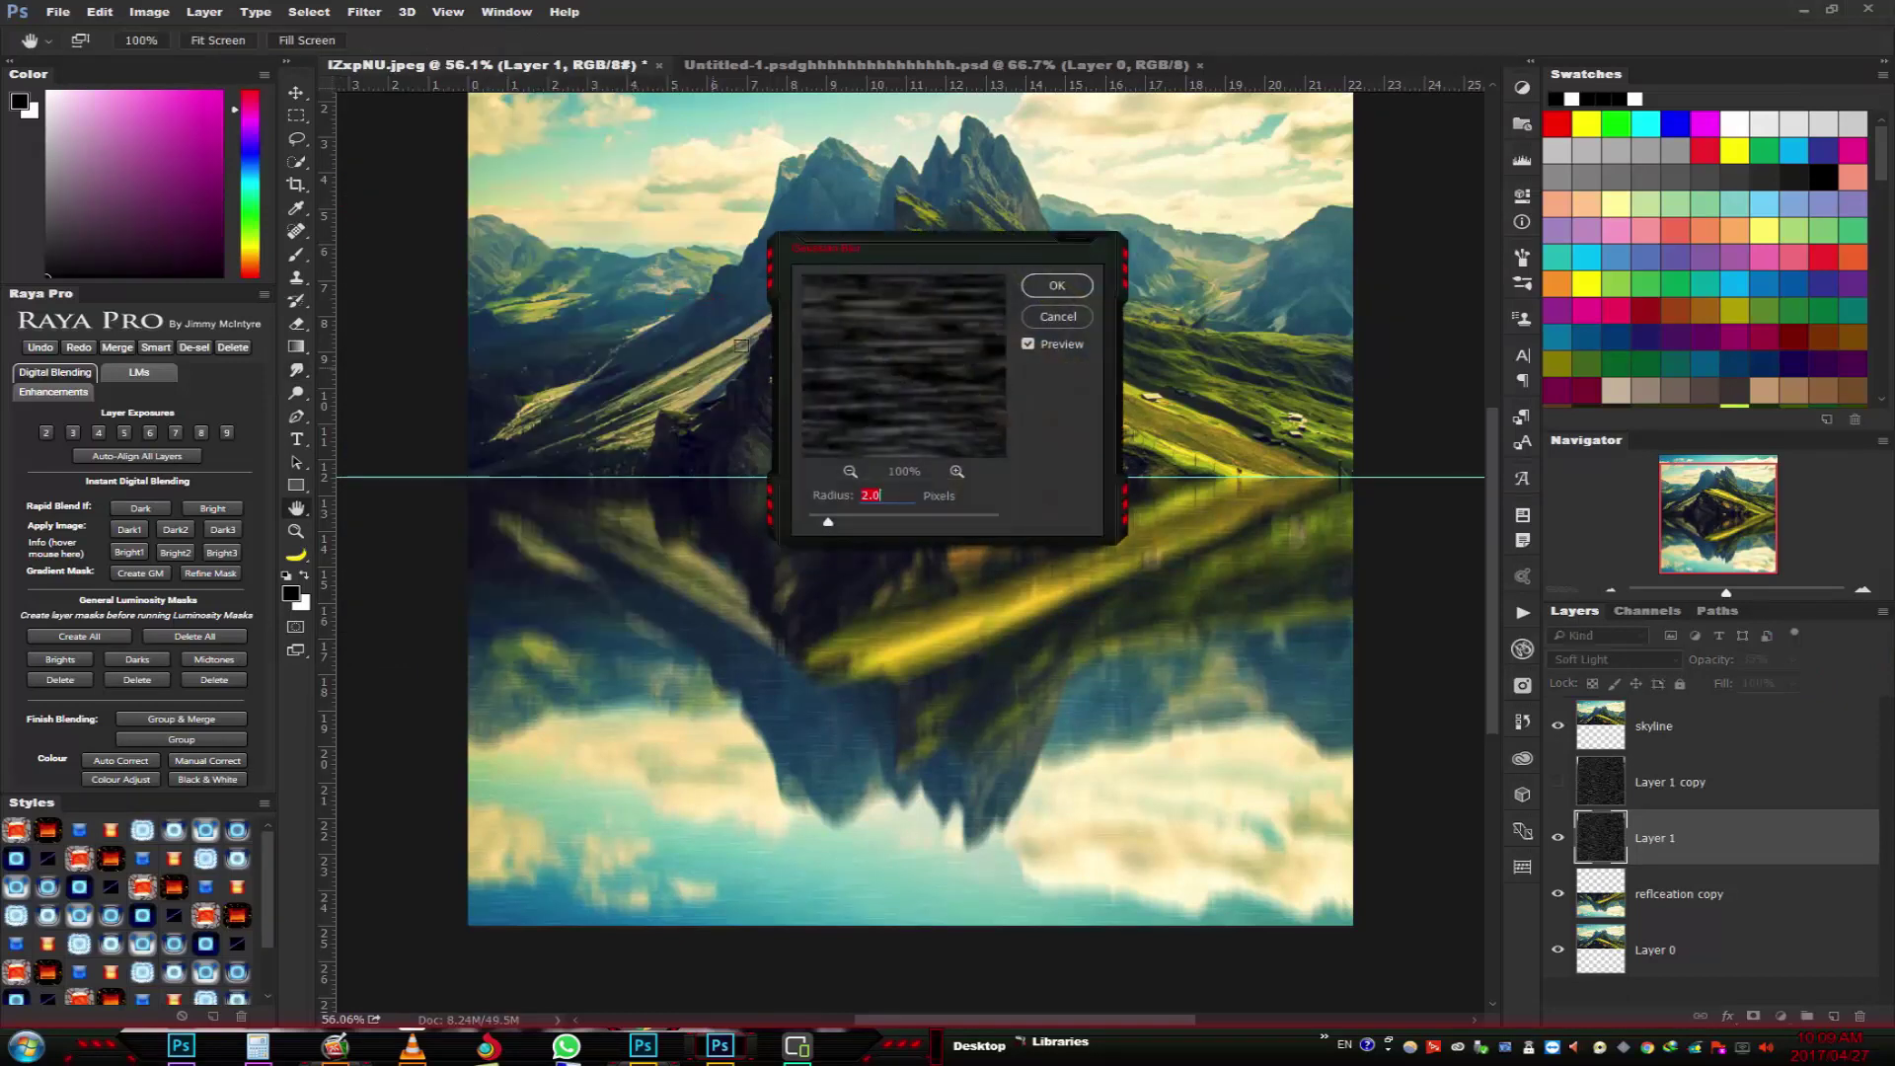
click(1057, 285)
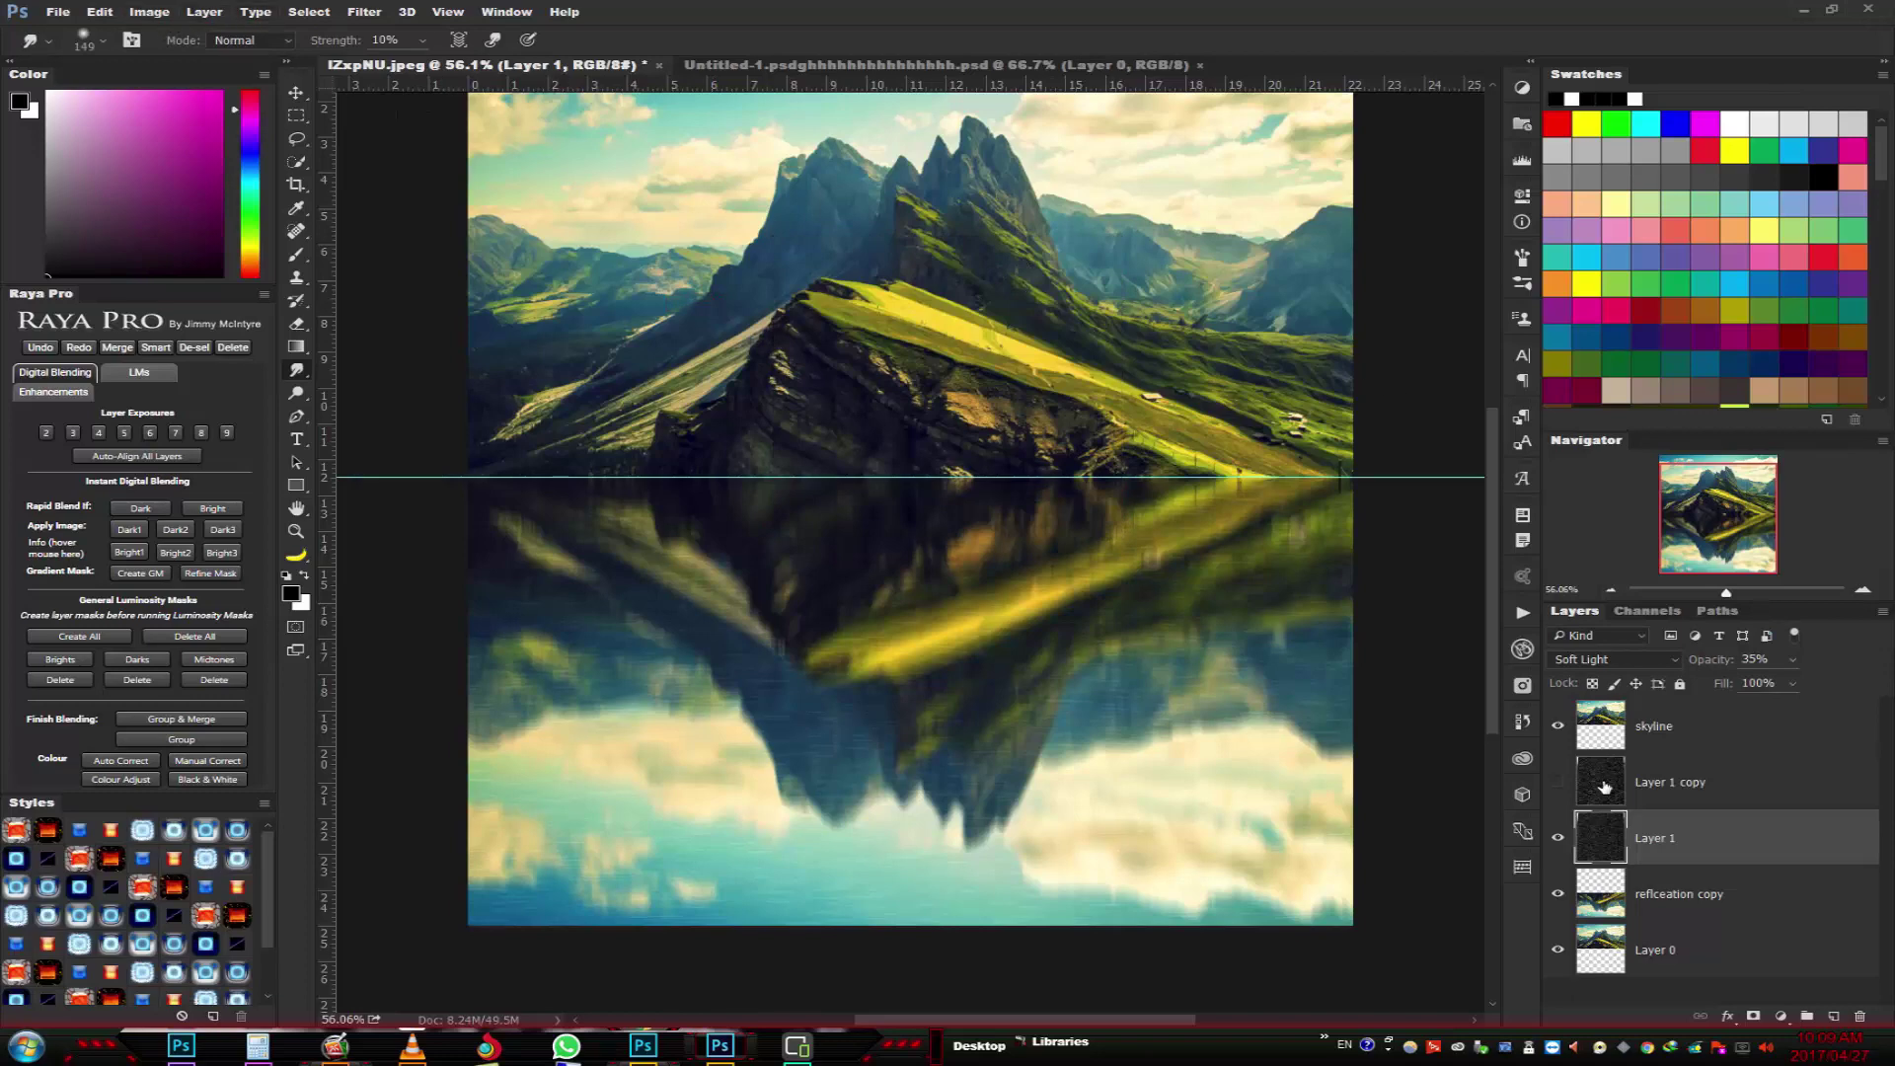
click(1600, 782)
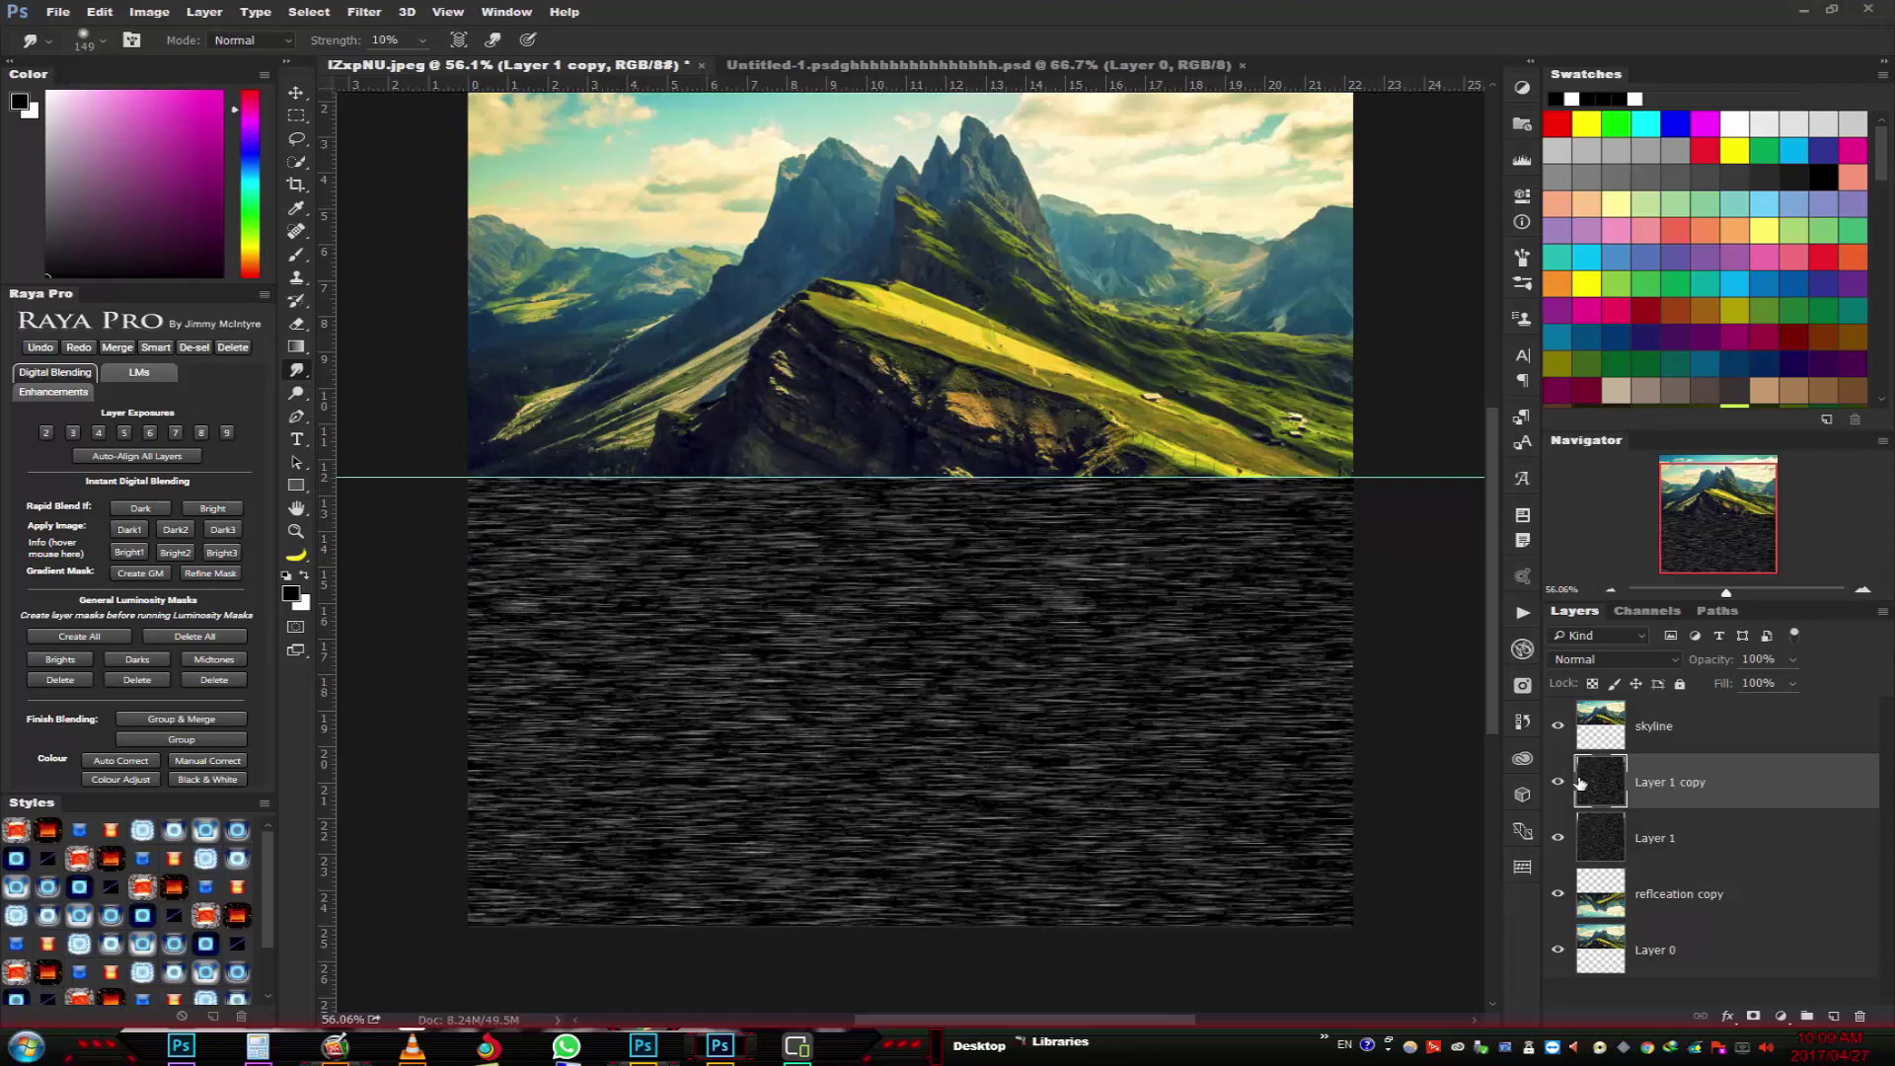
- Invert Layer 1 copy and blend it as Overlay at 30% opacity
key(ctrl+i)
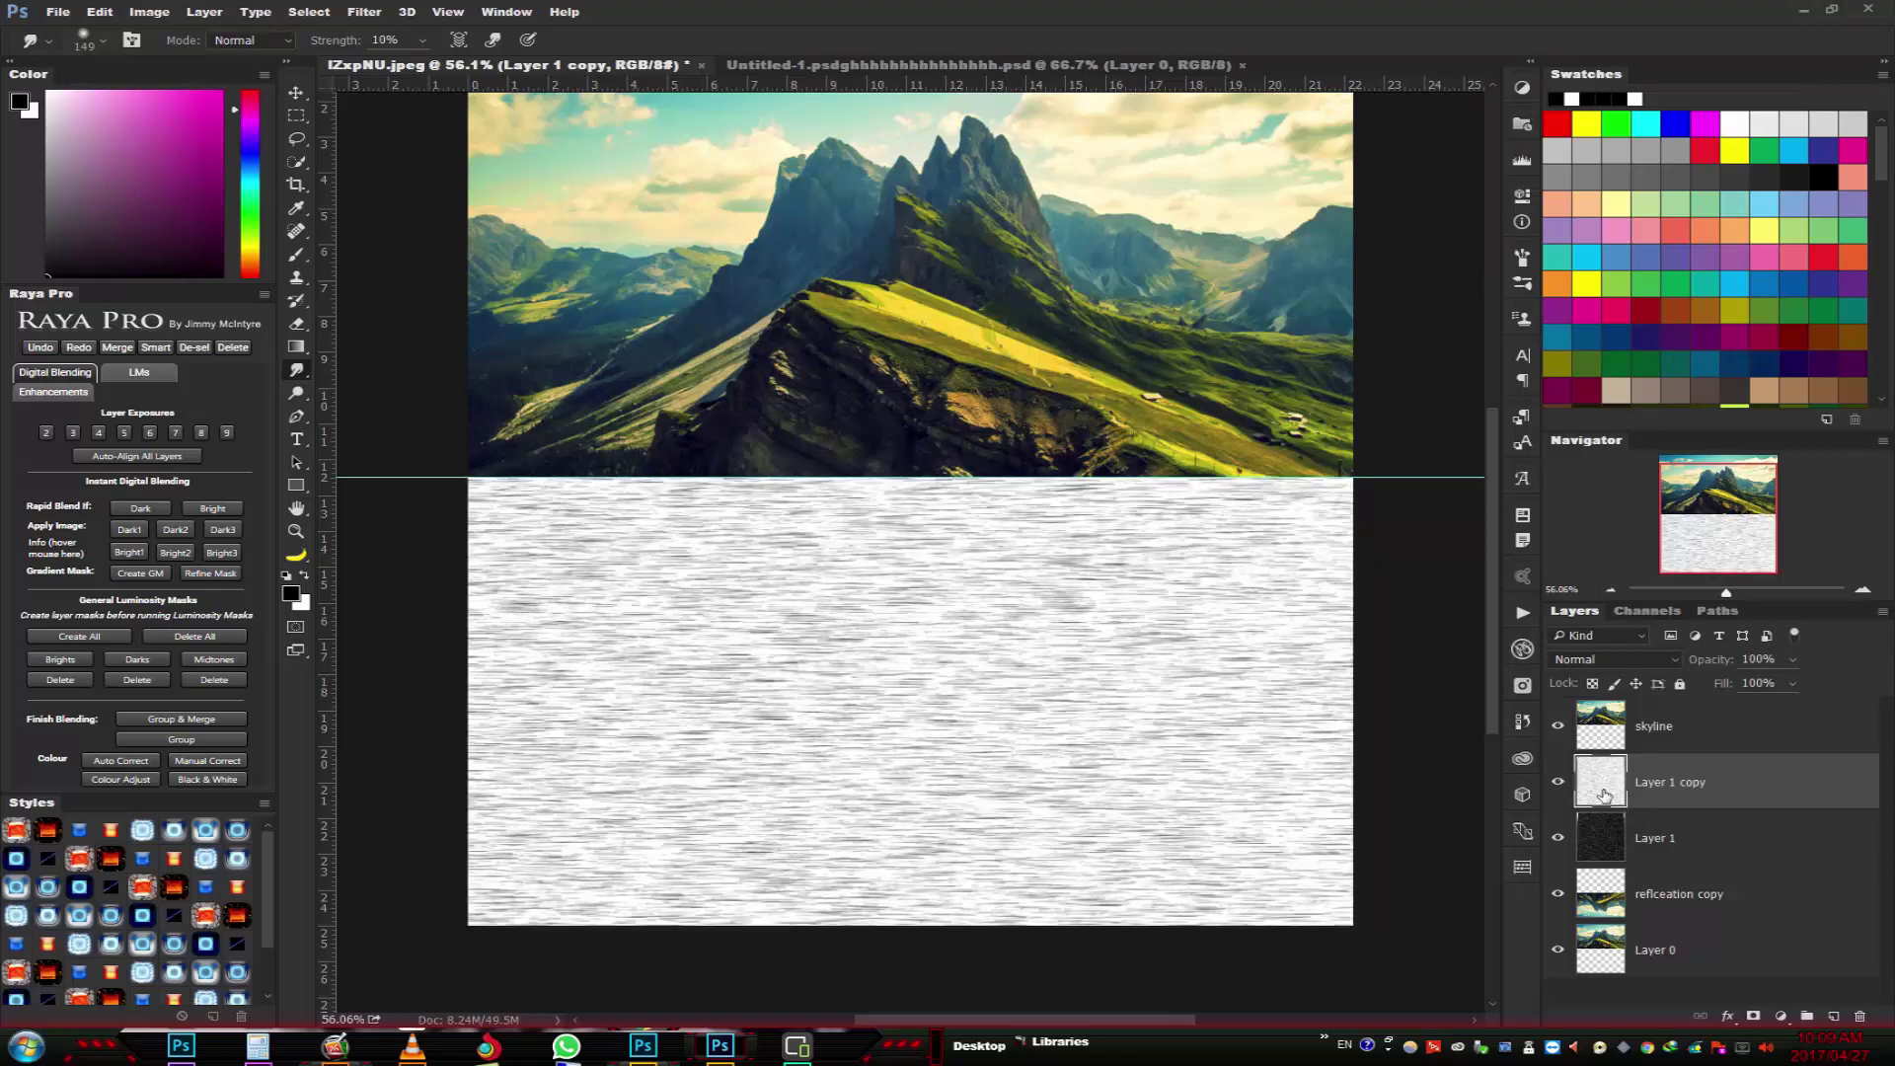
click(1644, 661)
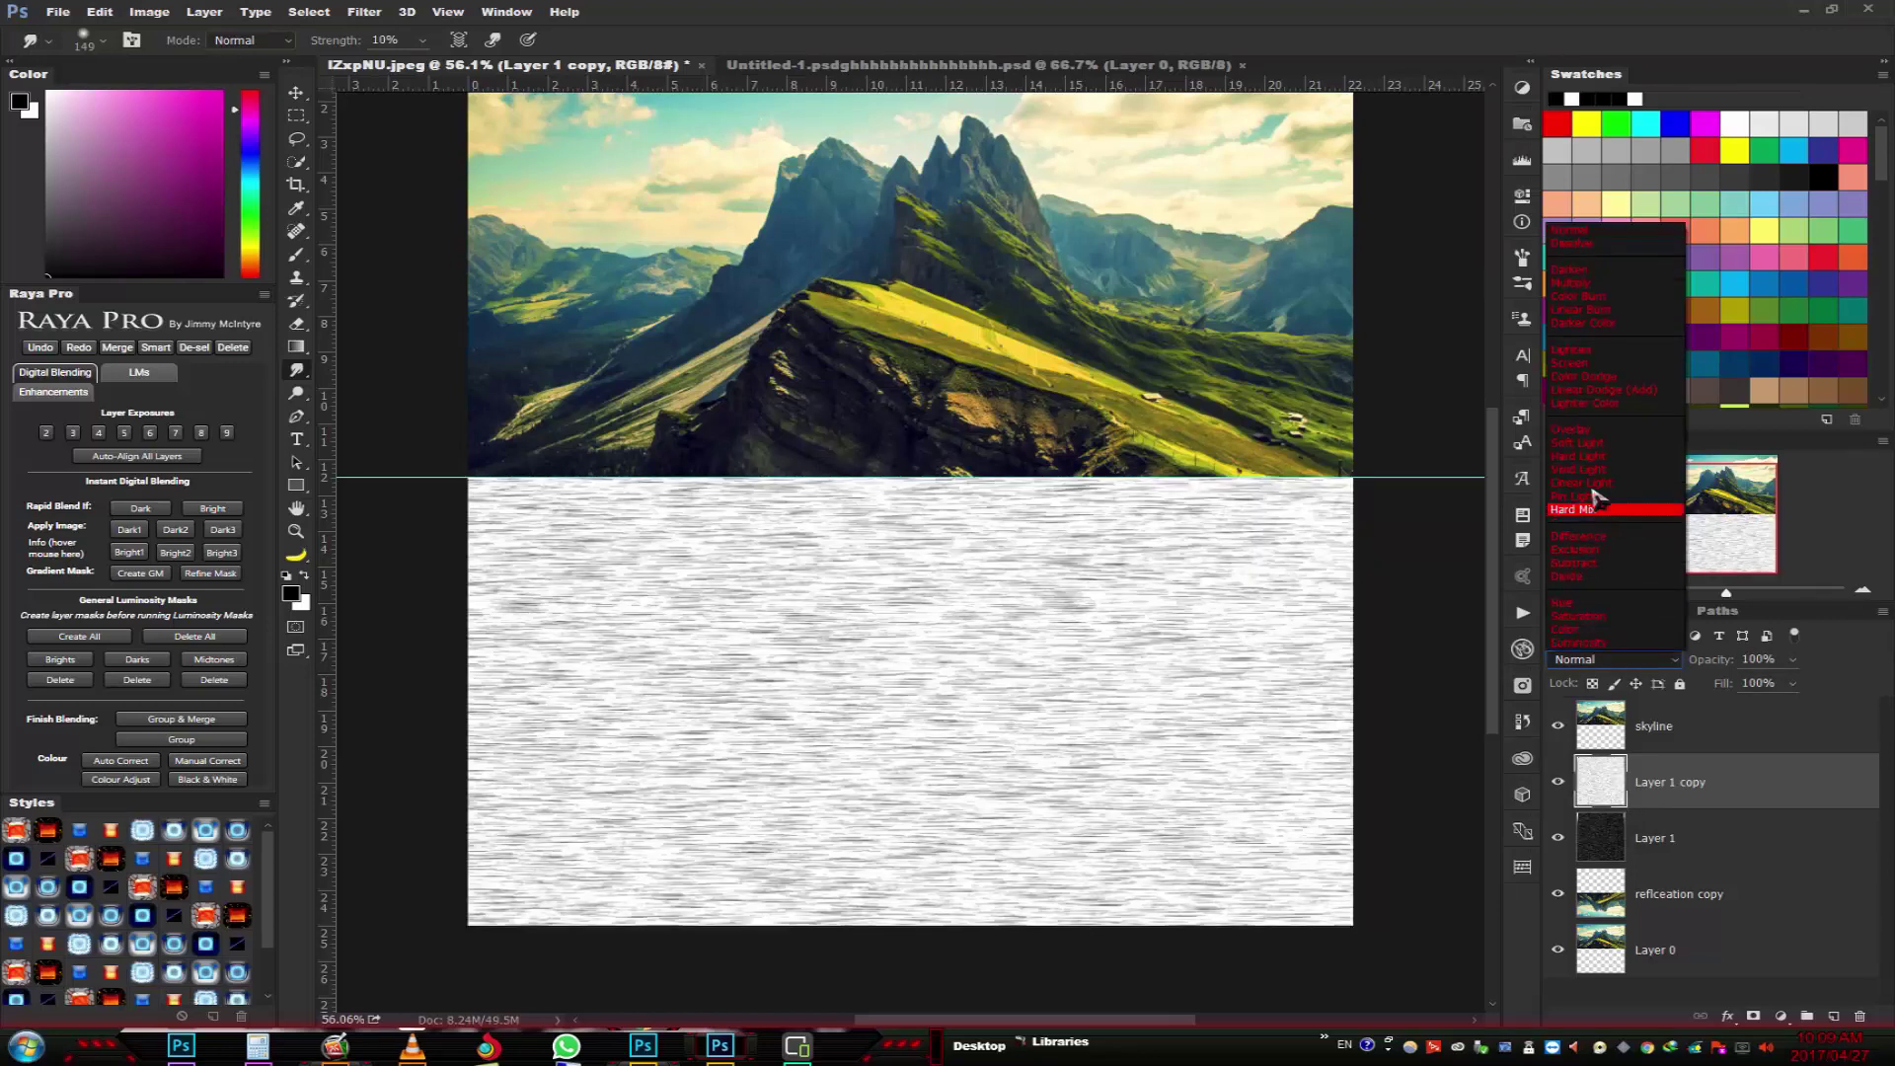
click(1571, 431)
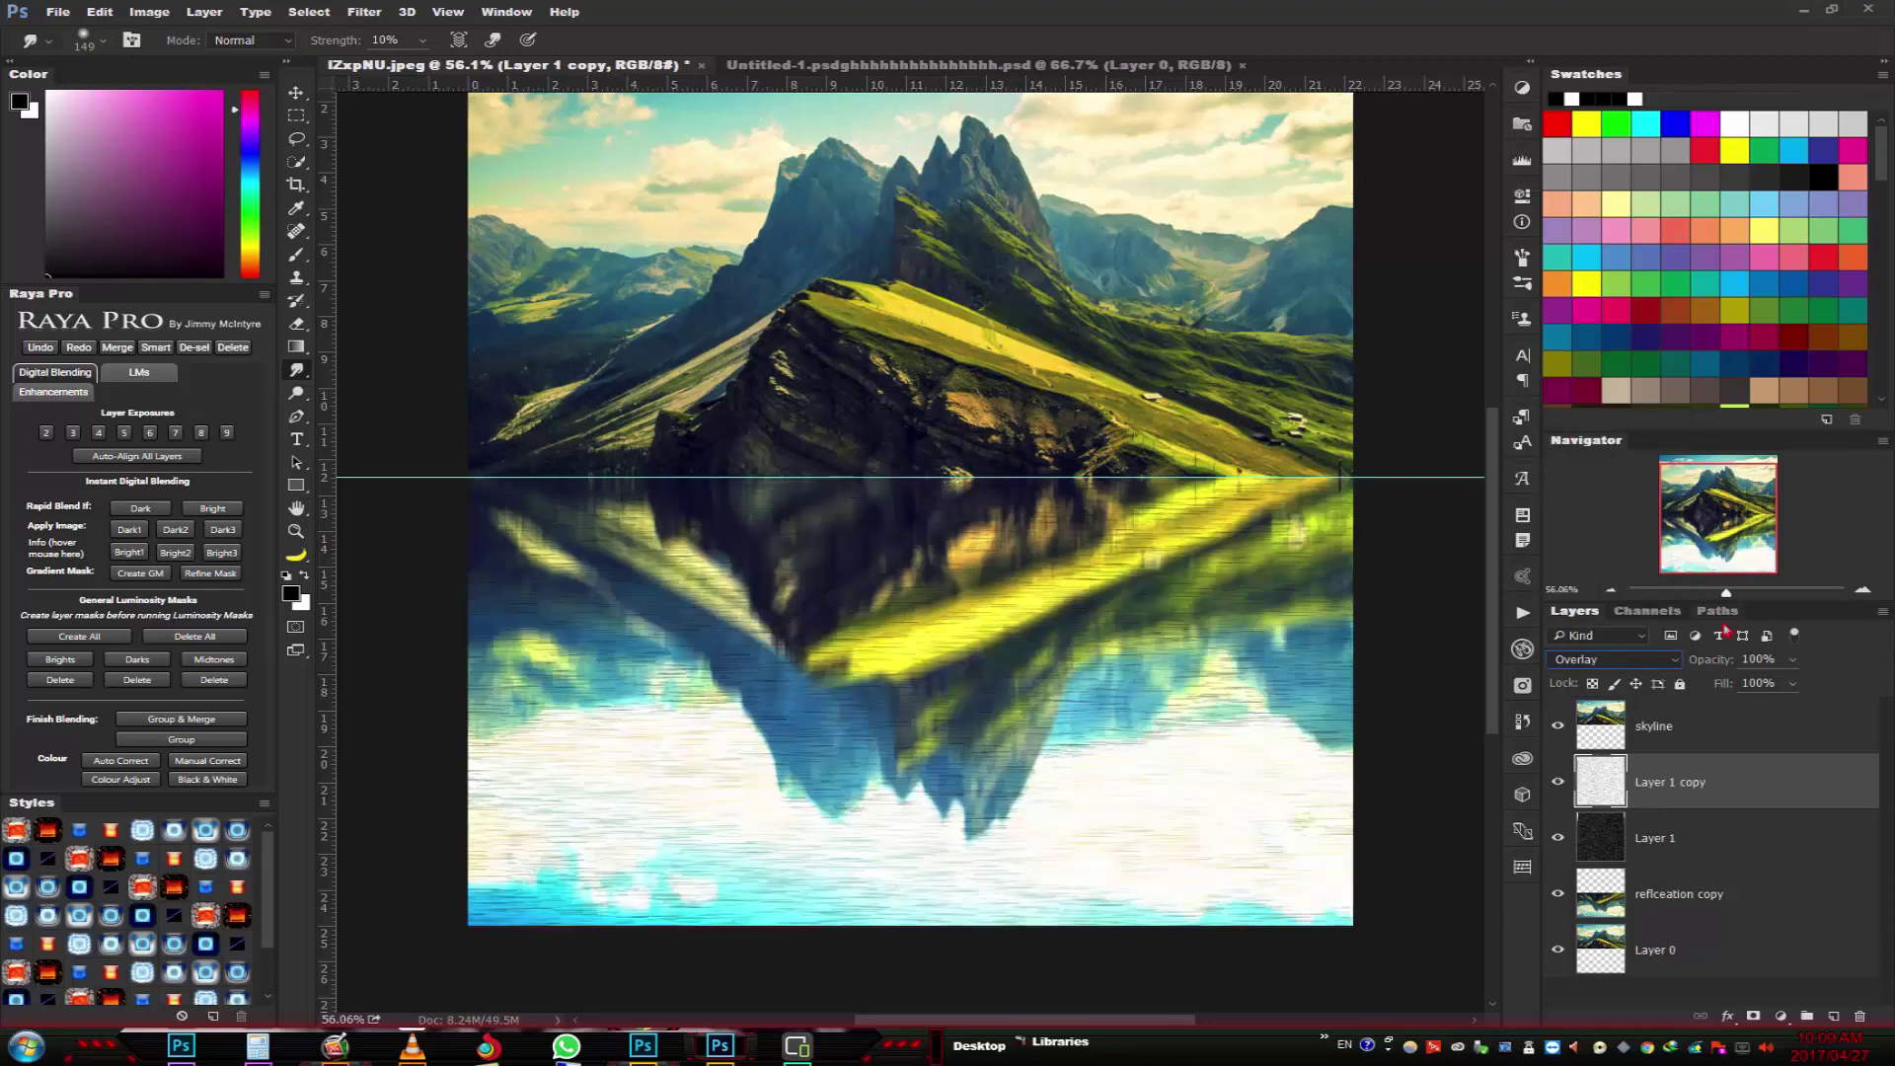
text(3)
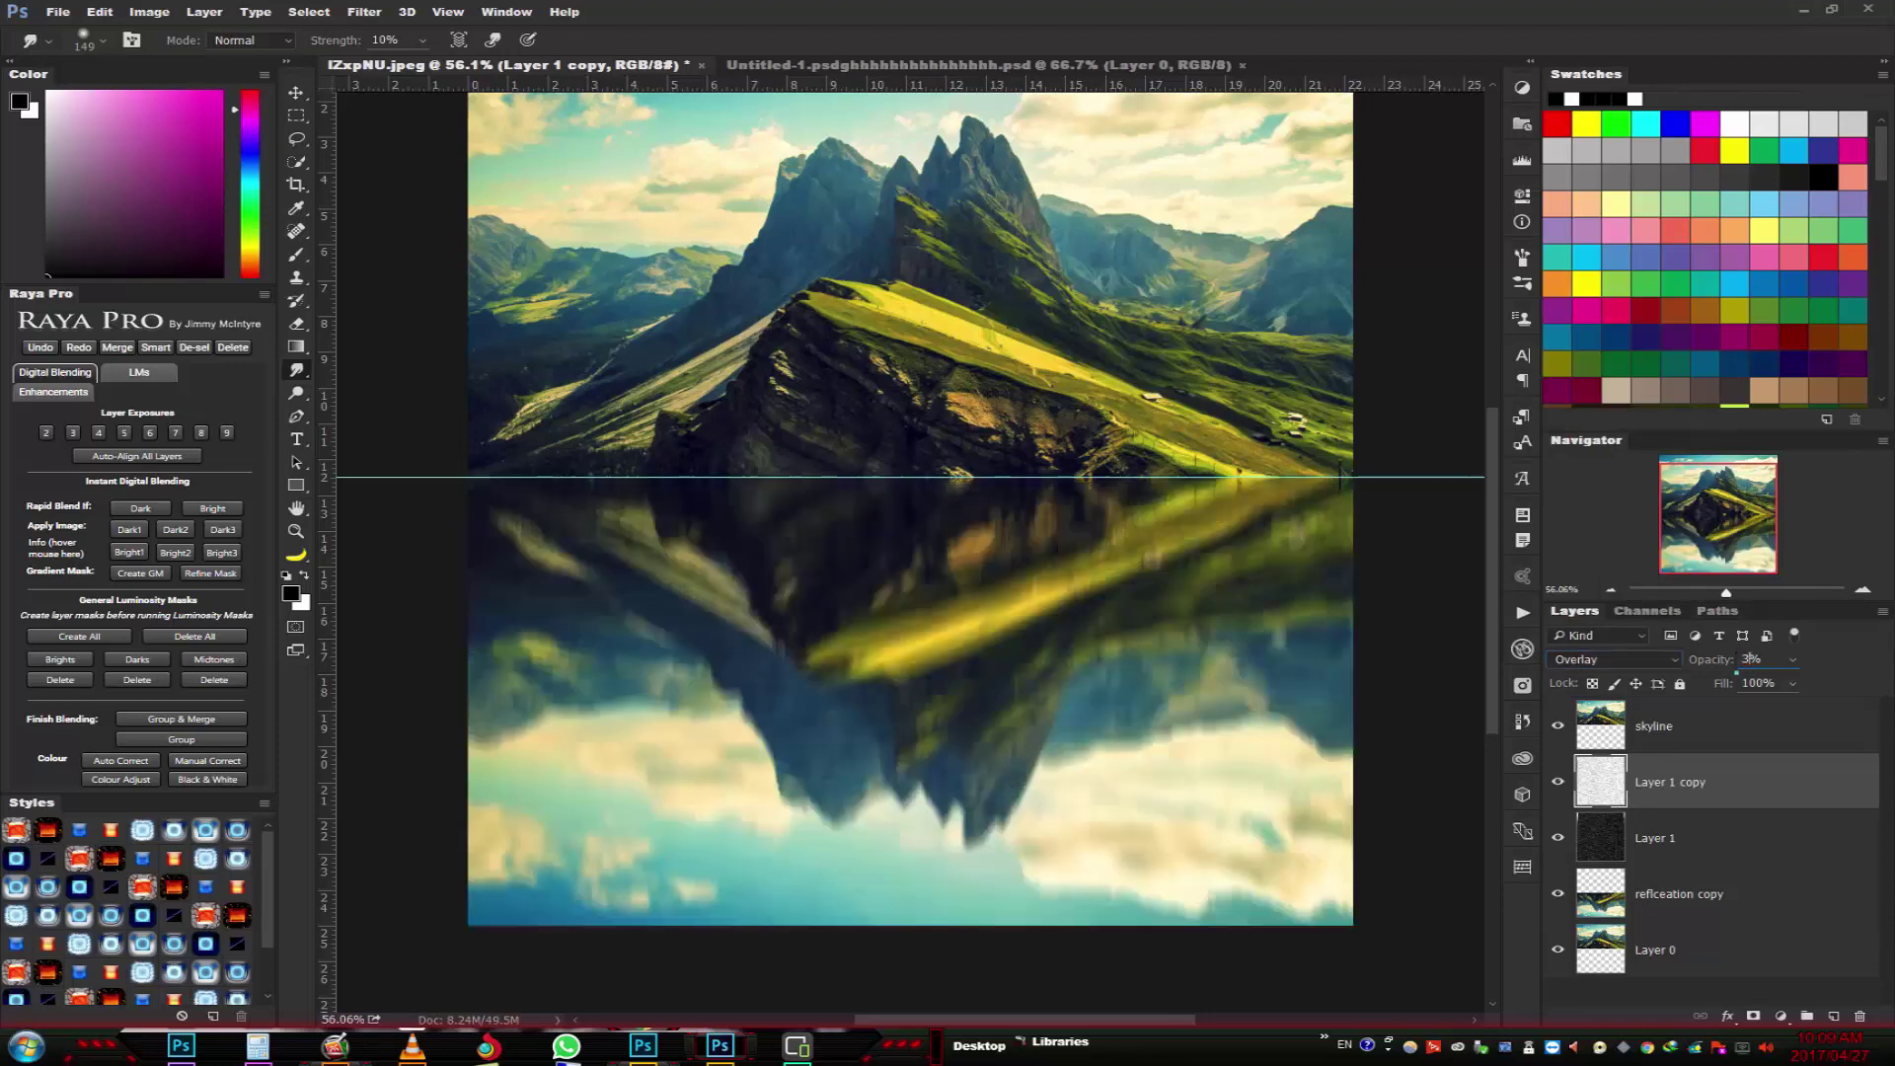
text(0)
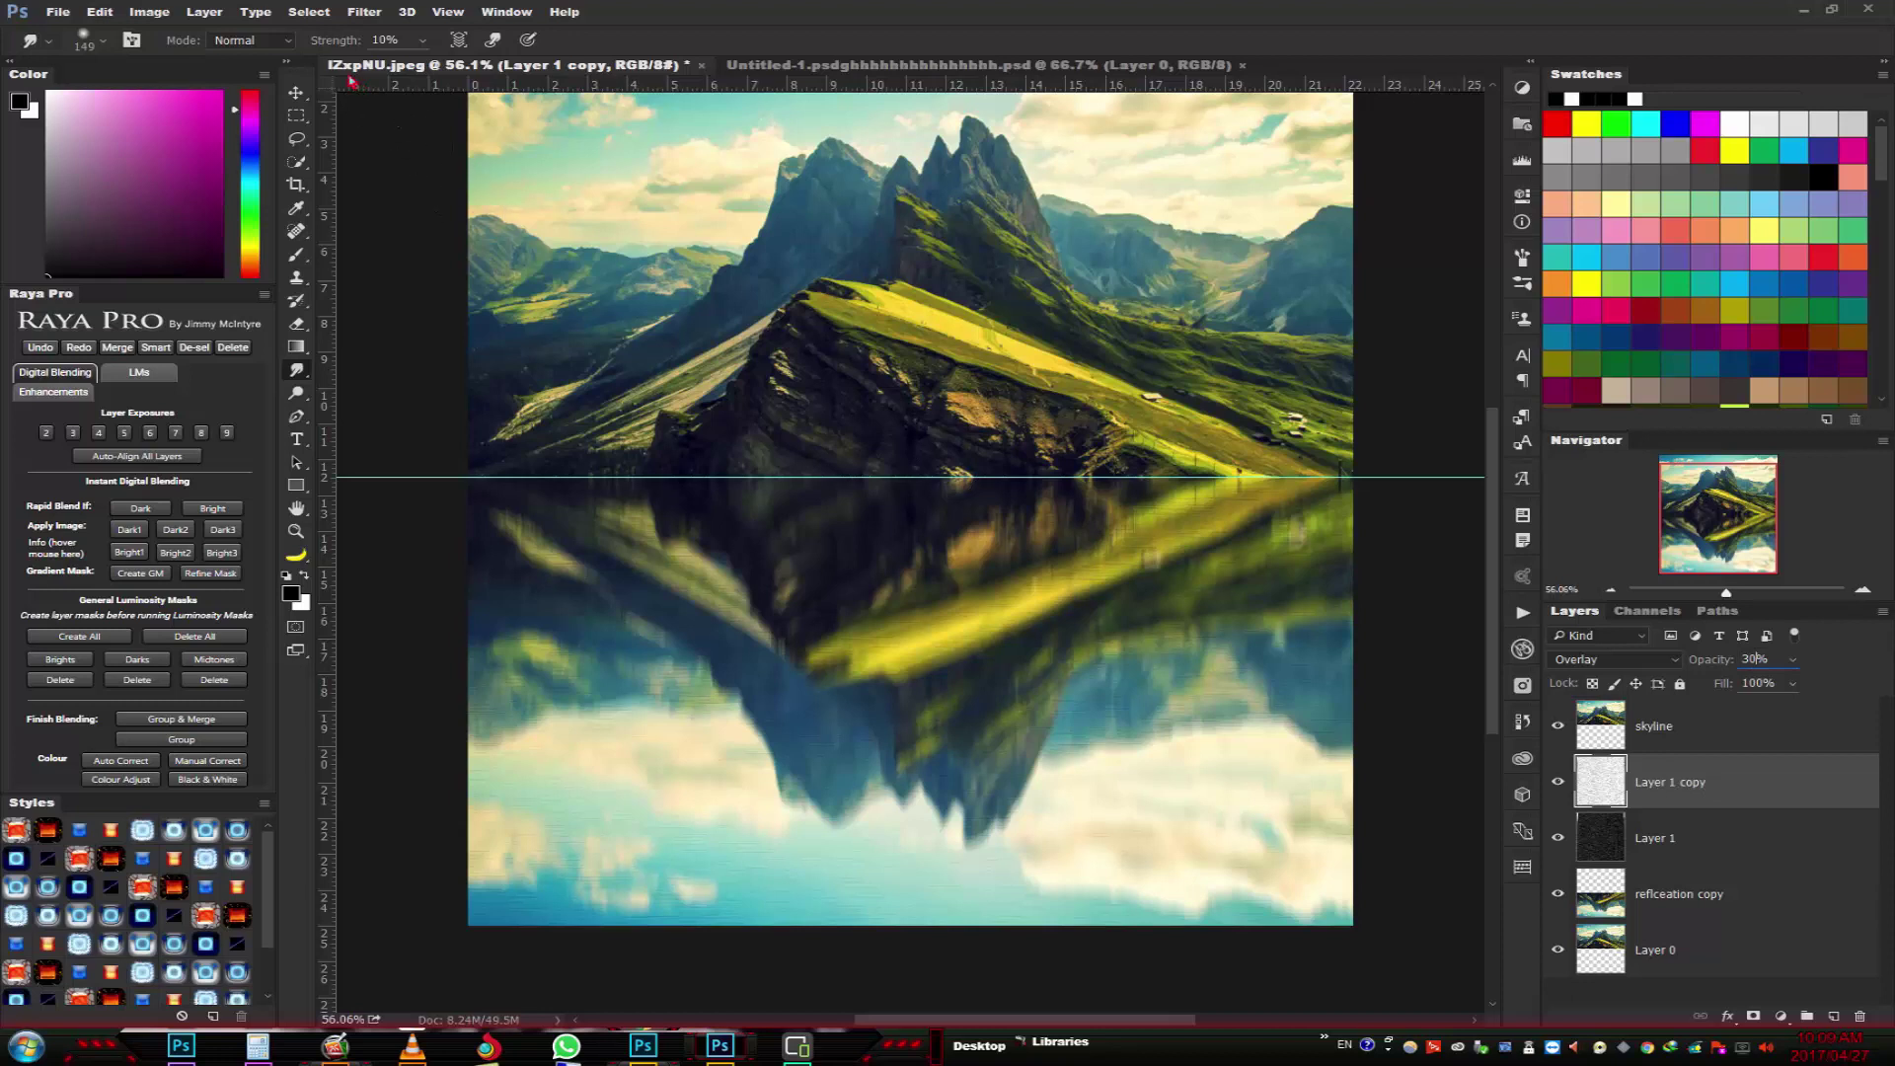
click(296, 93)
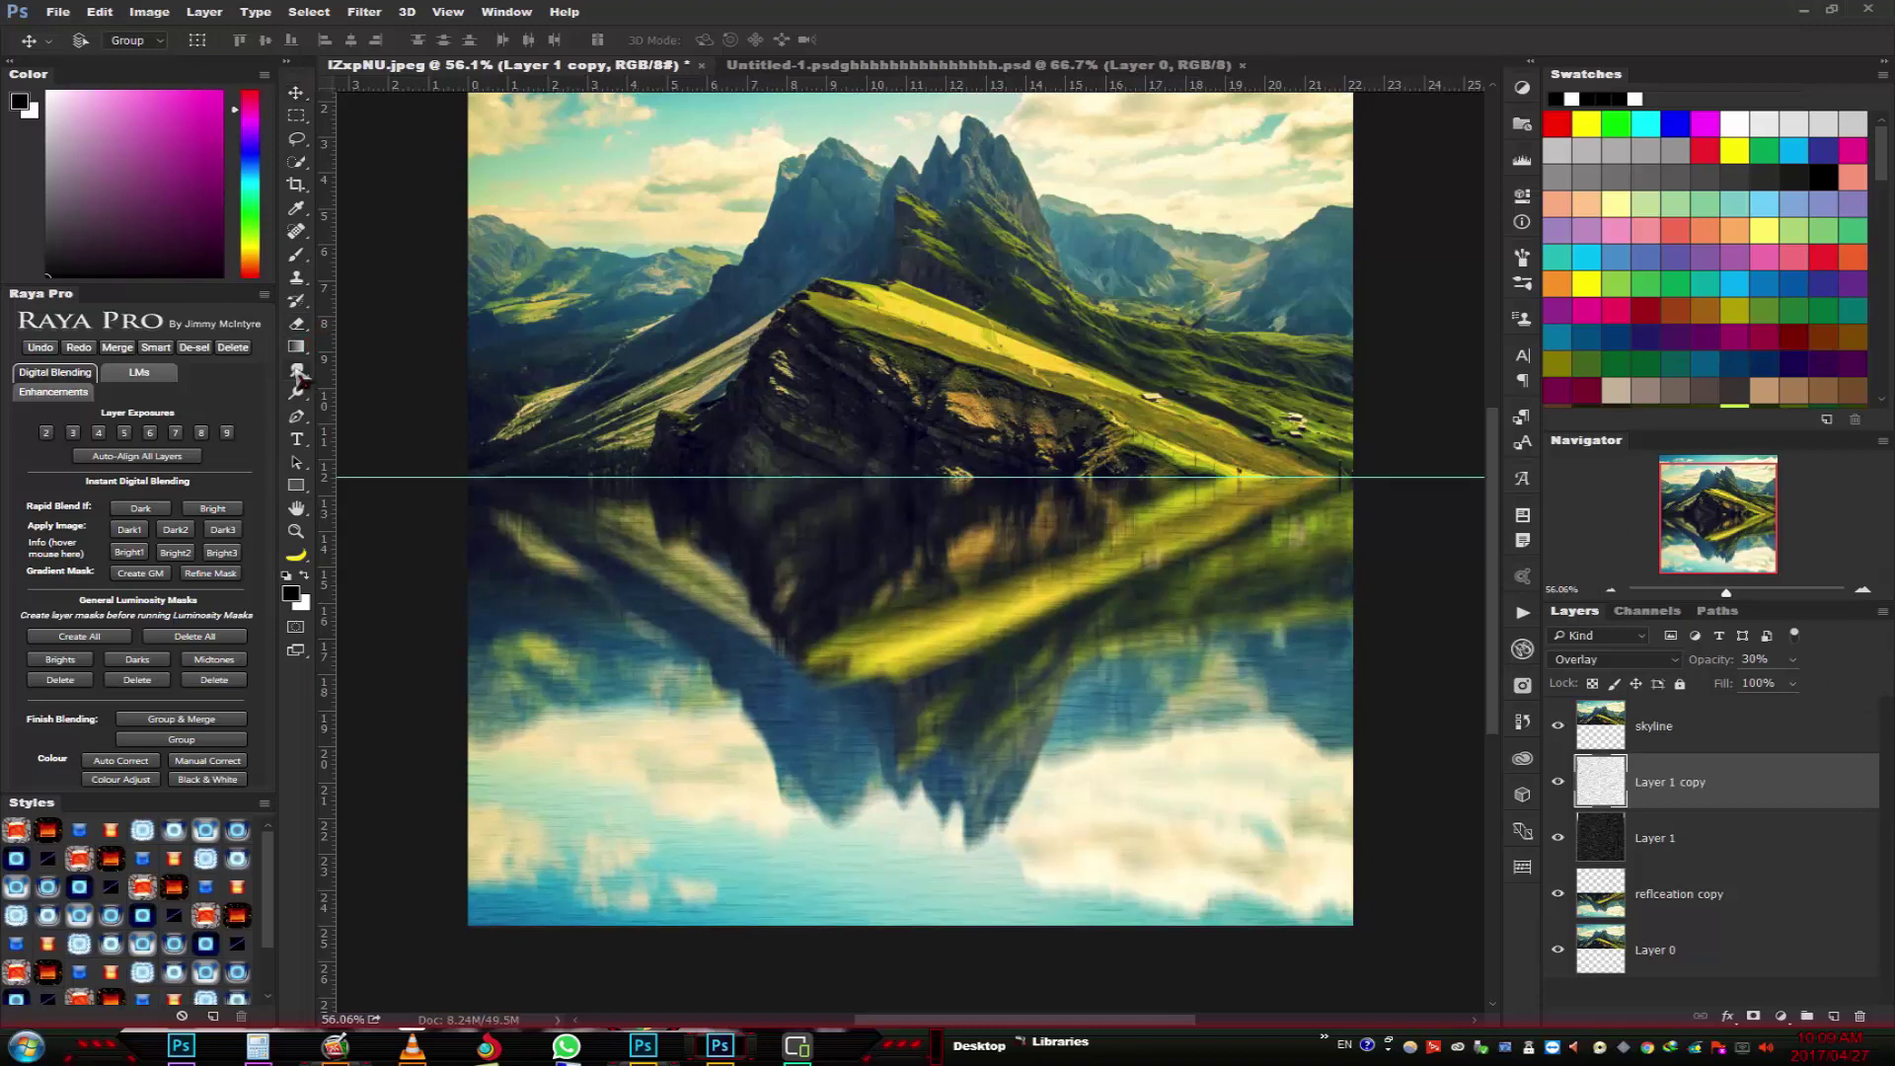
- Set the Blur tool to a 177 px brush at 100% strength, working on Layer 1
click(296, 369)
click(370, 369)
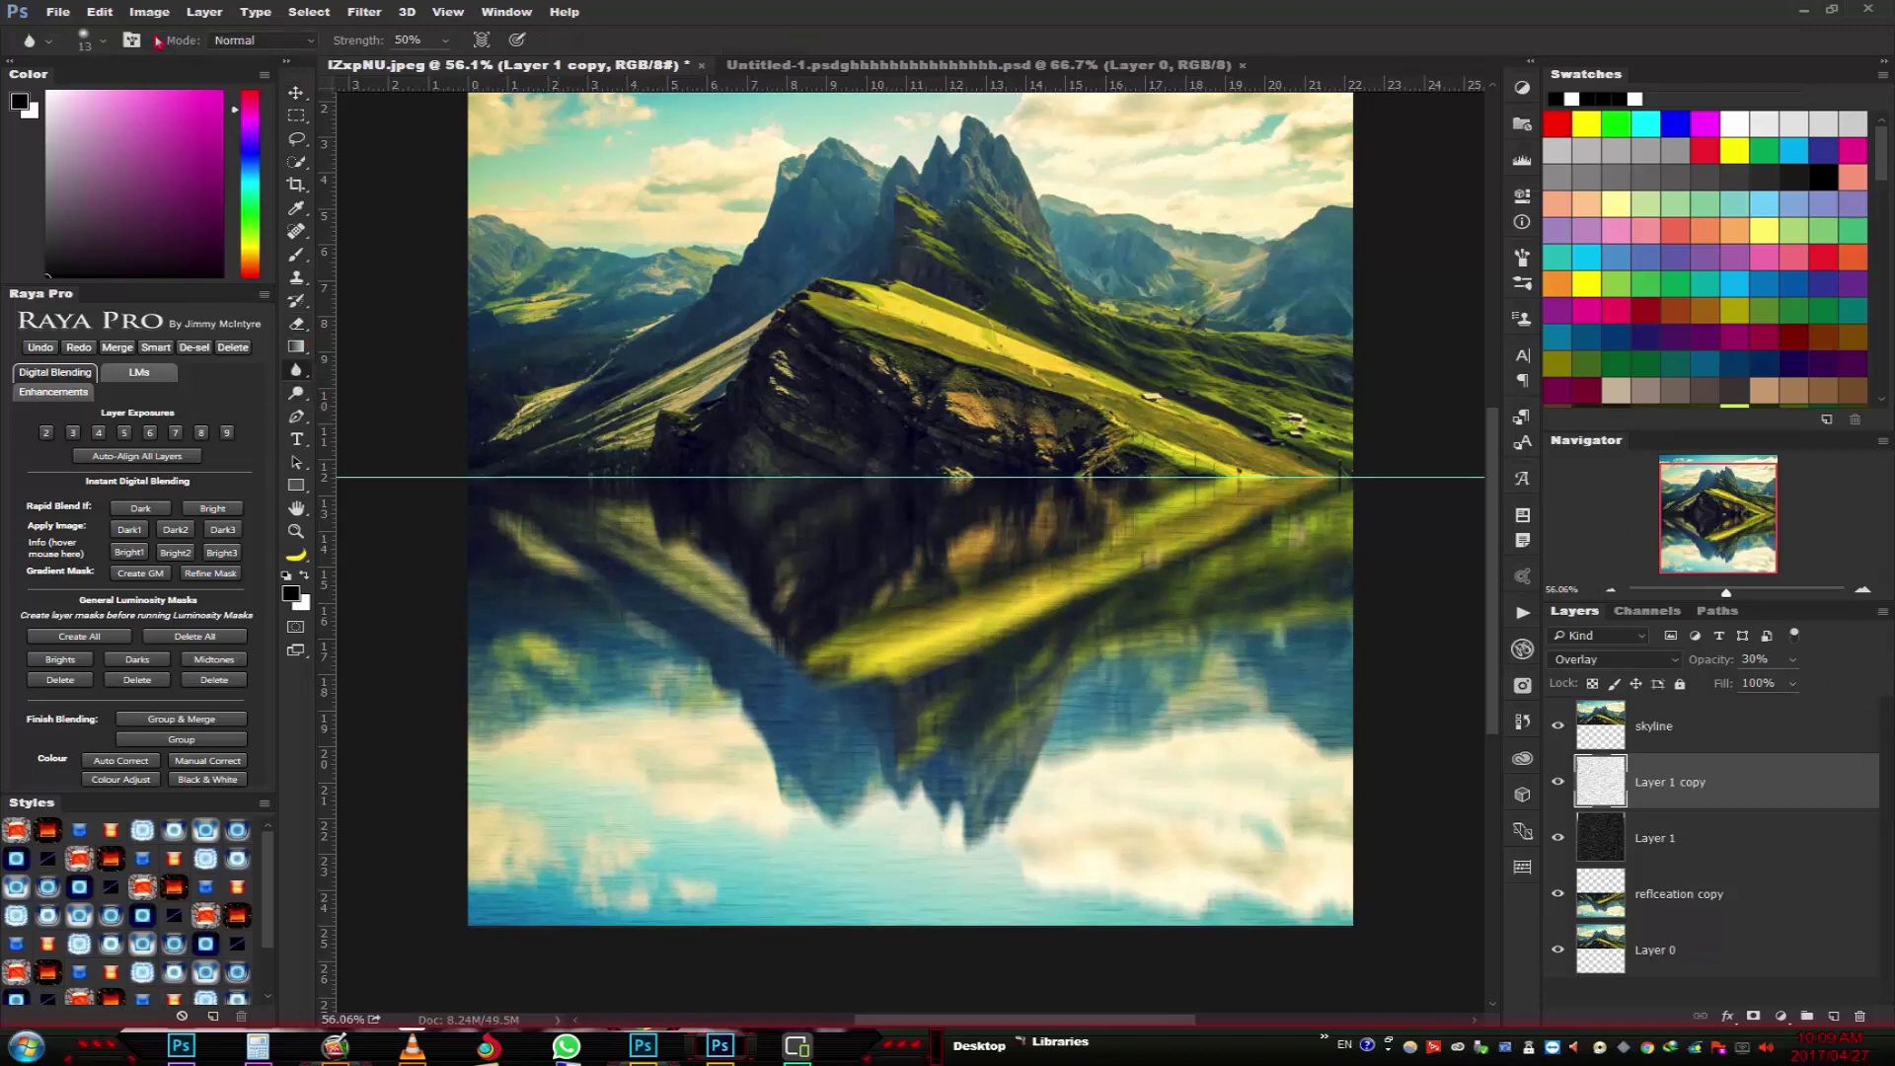
click(103, 41)
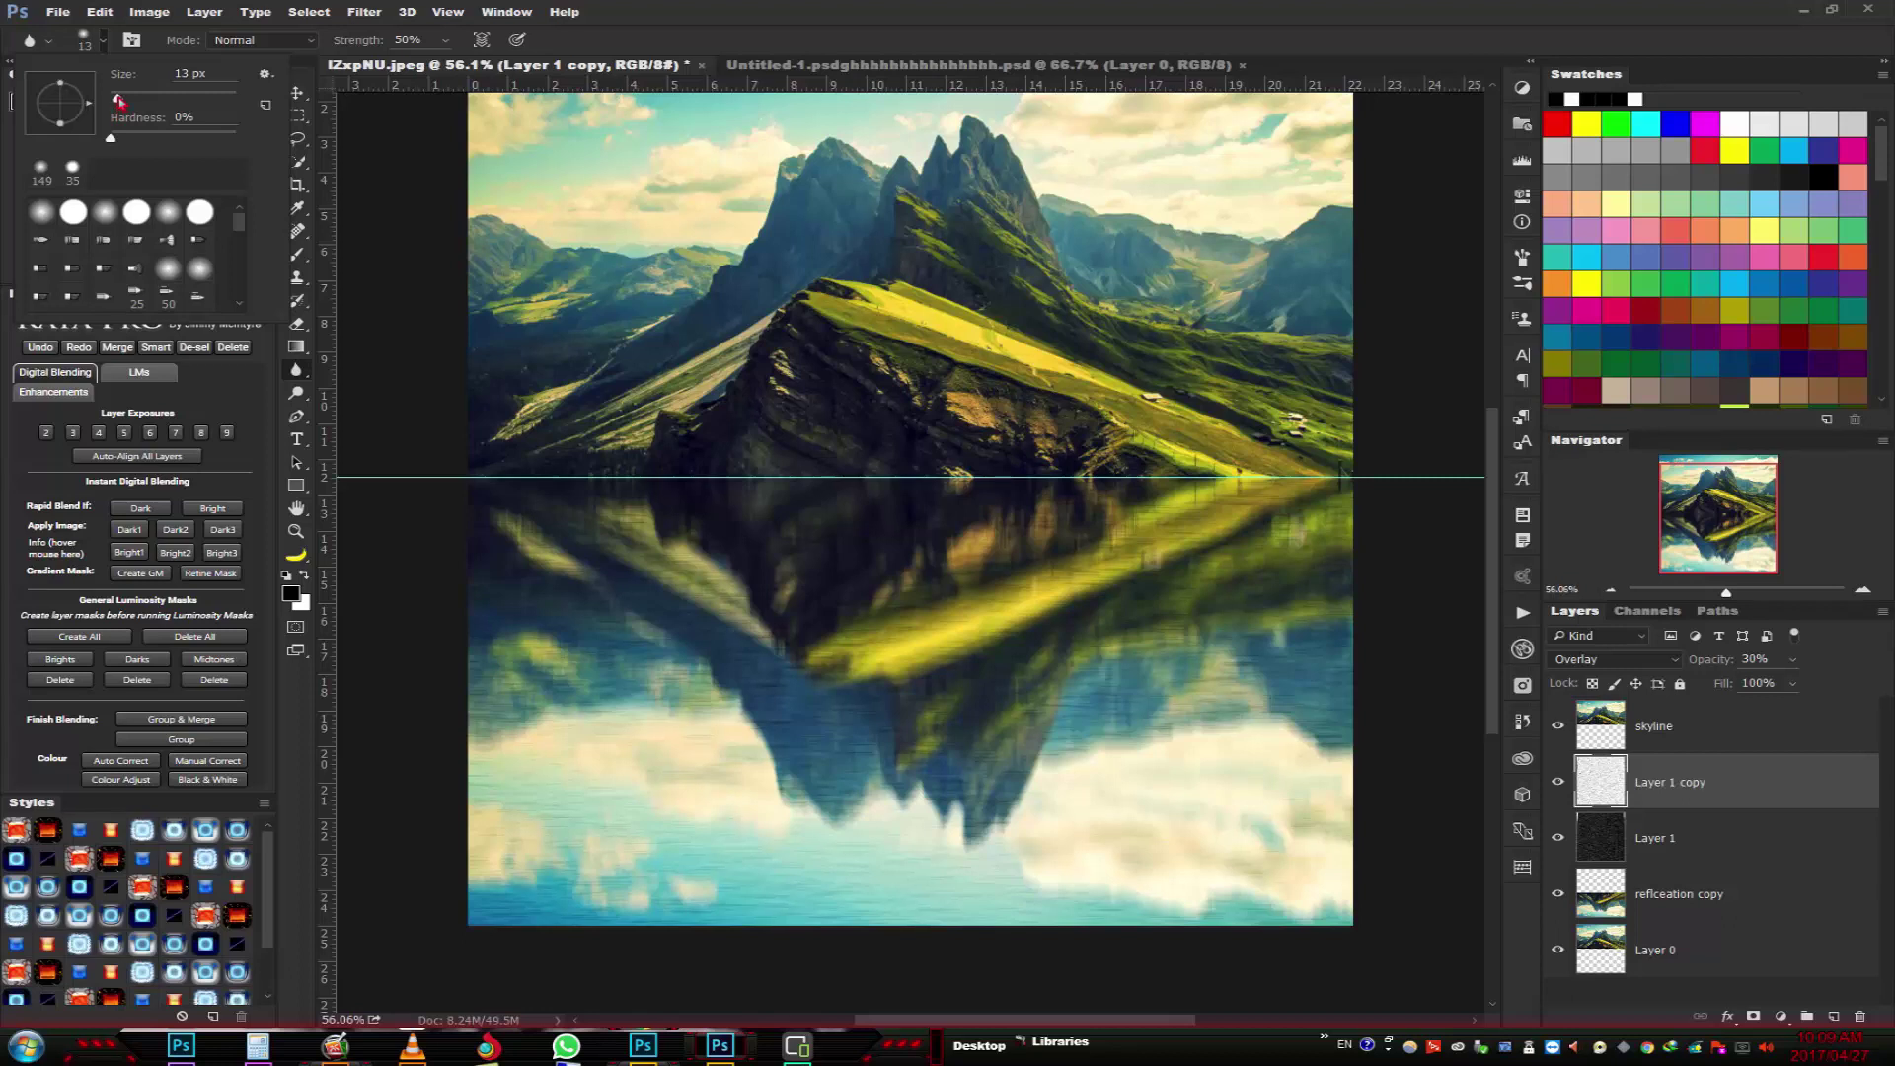
drag(118, 100, 197, 99)
click(369, 44)
drag(369, 45, 424, 44)
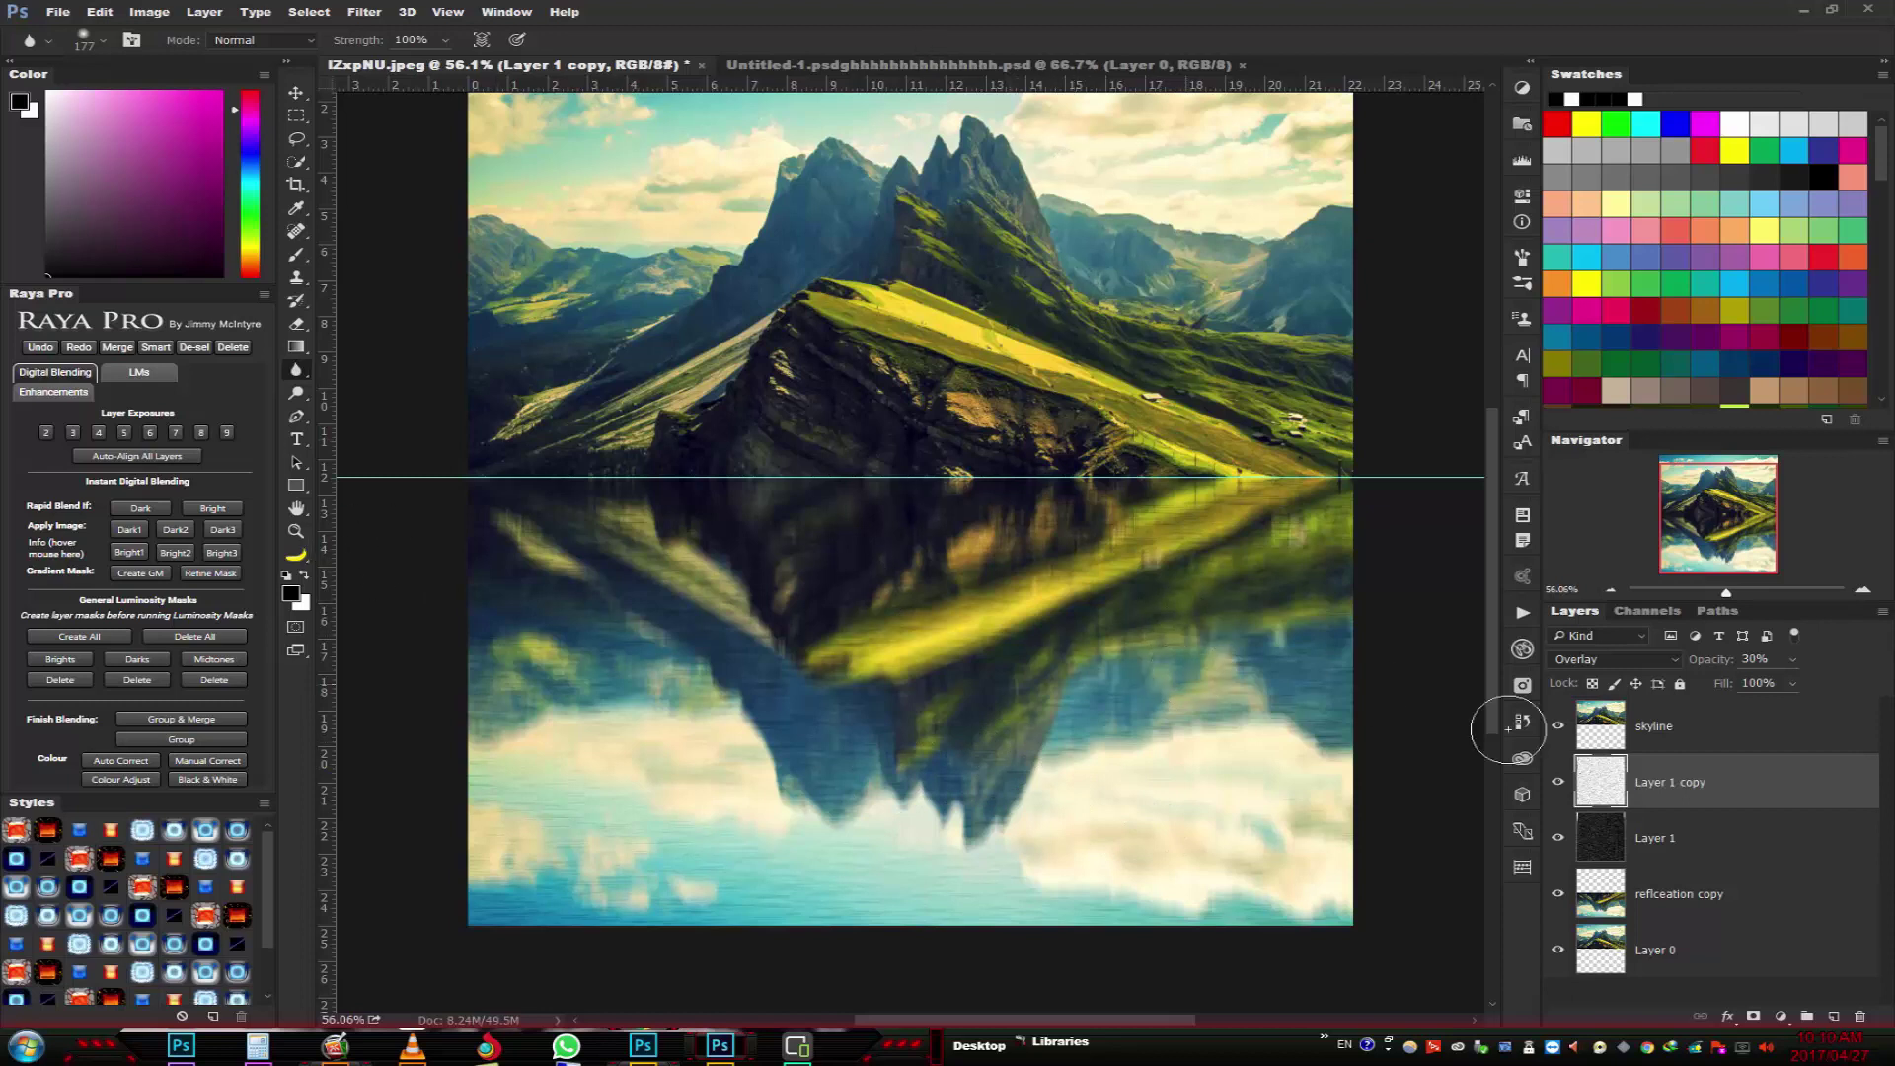
click(1671, 846)
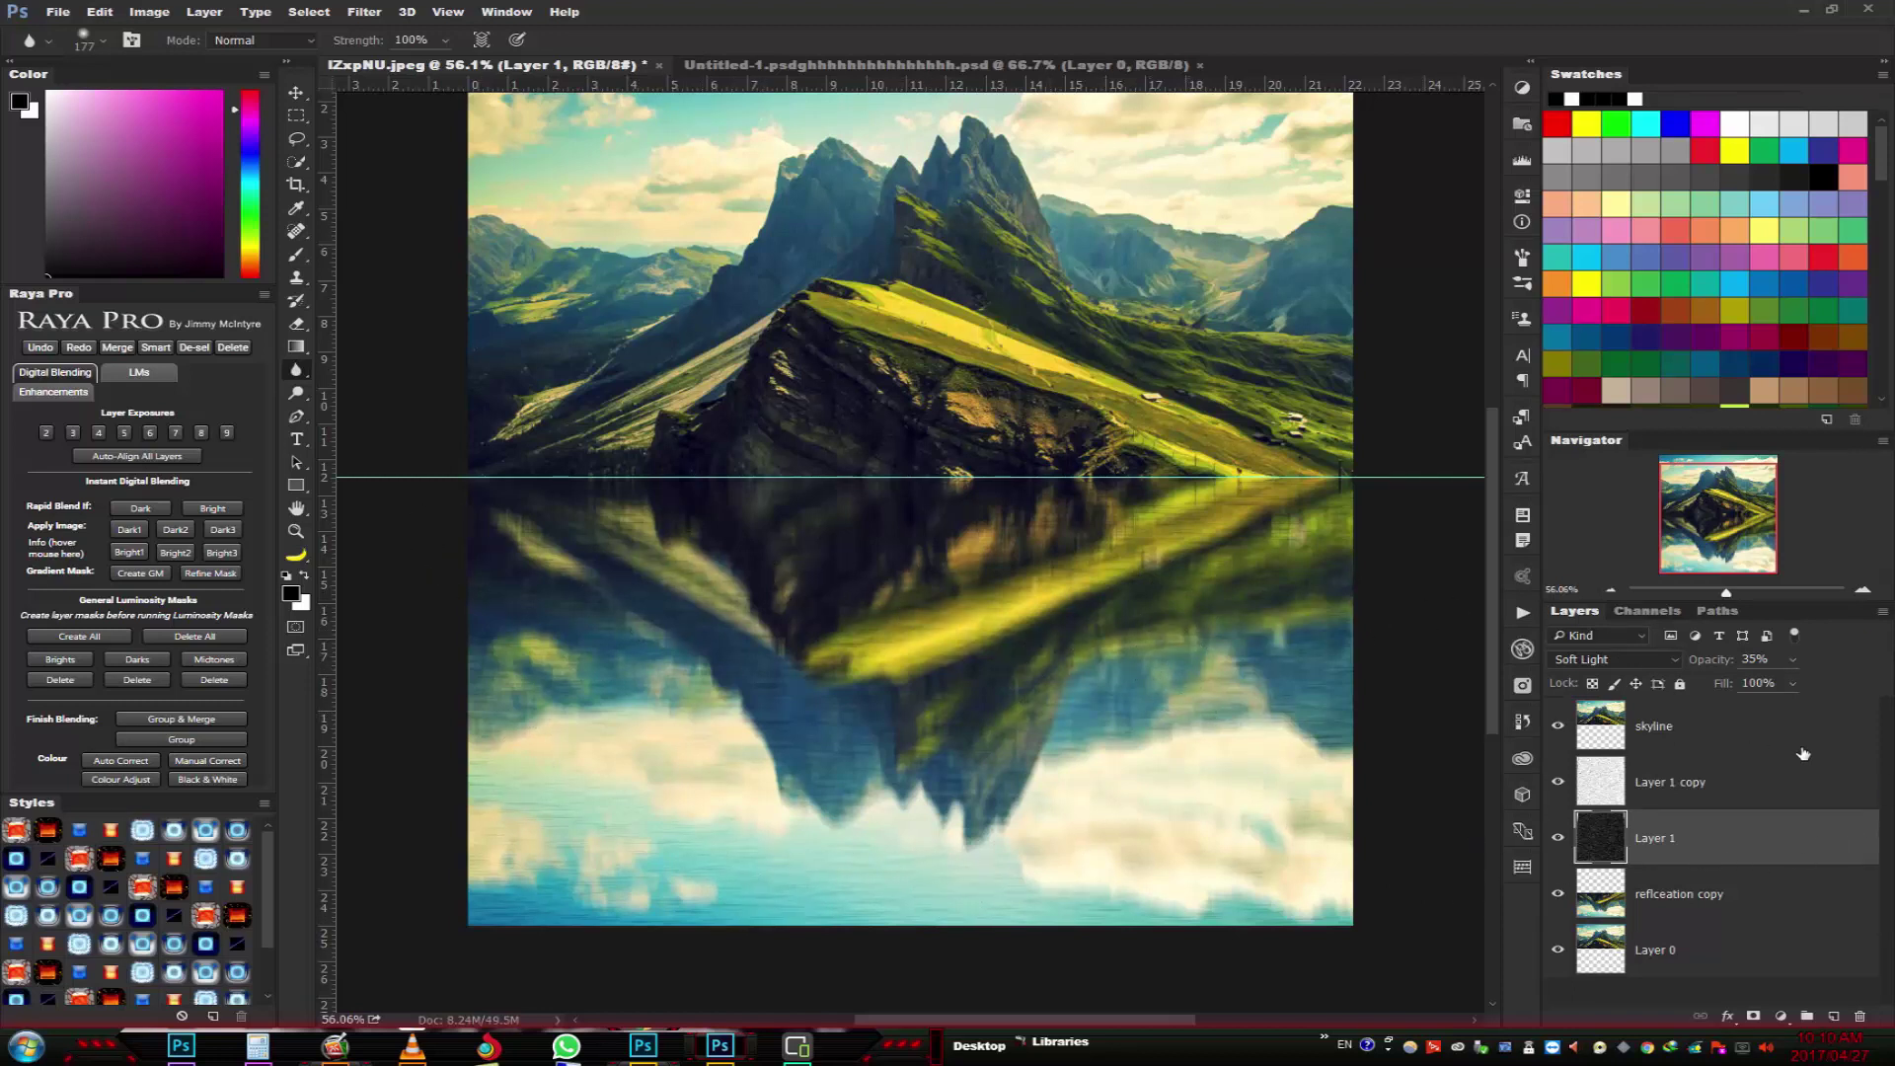
- Select the top skyline layer and stamp all visible layers into a new Layer 2
click(1721, 728)
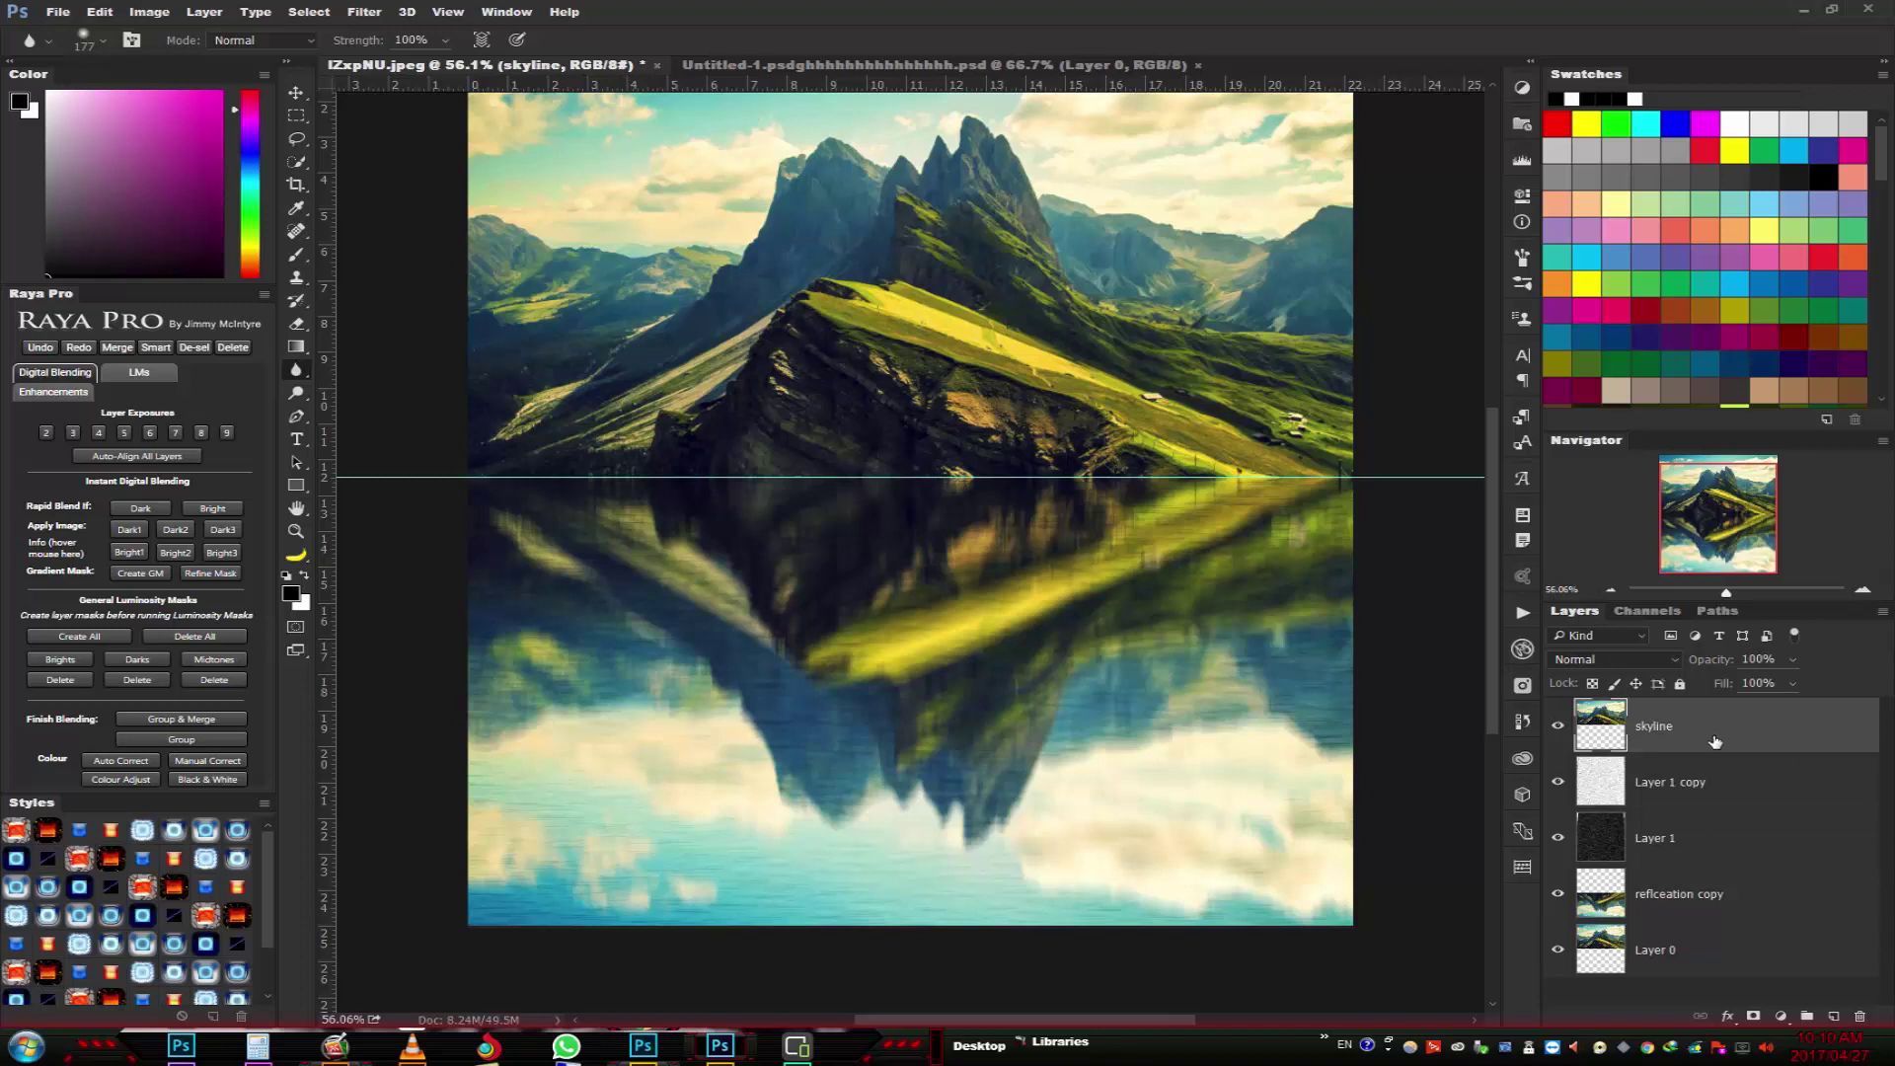
key(ctrl+shift+alt+e)
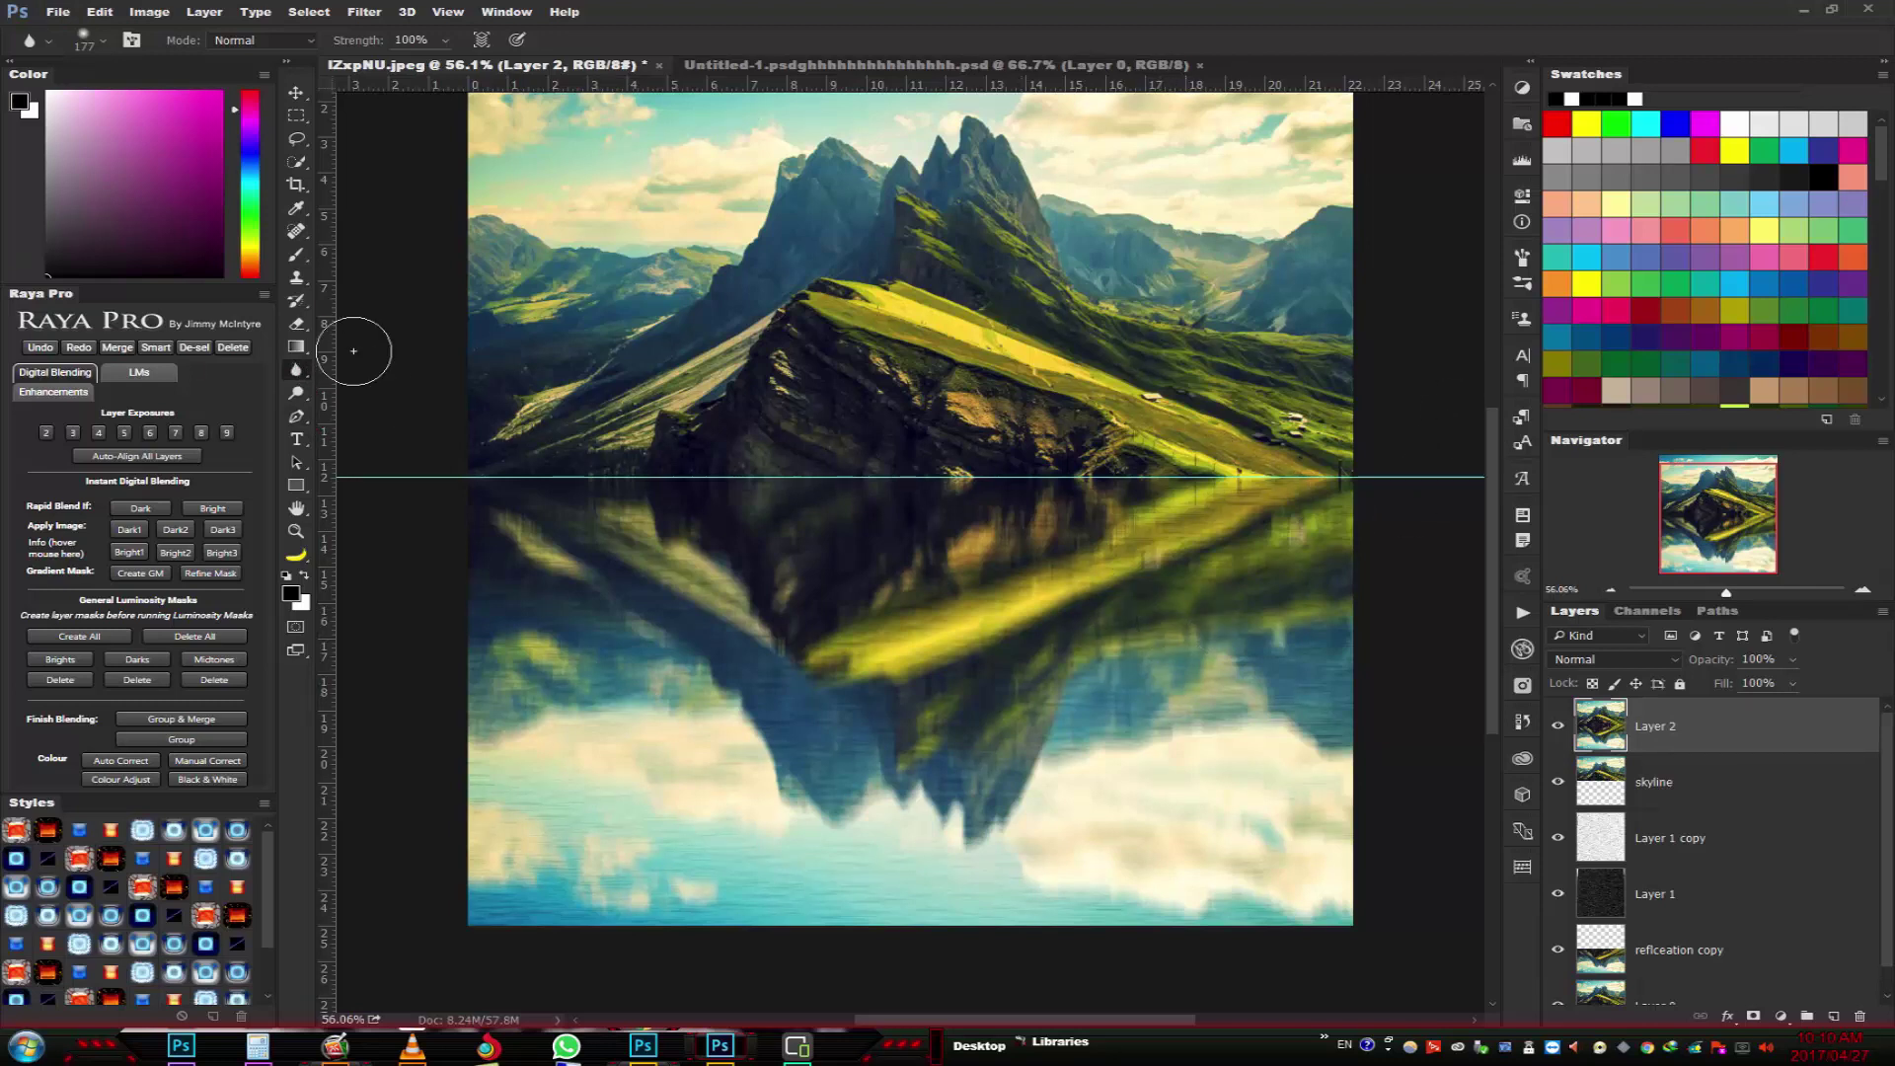
- Darken the reflection with a Foreground to Transparent gradient from bottom to horizon, and set 30% opacity
click(298, 348)
click(105, 40)
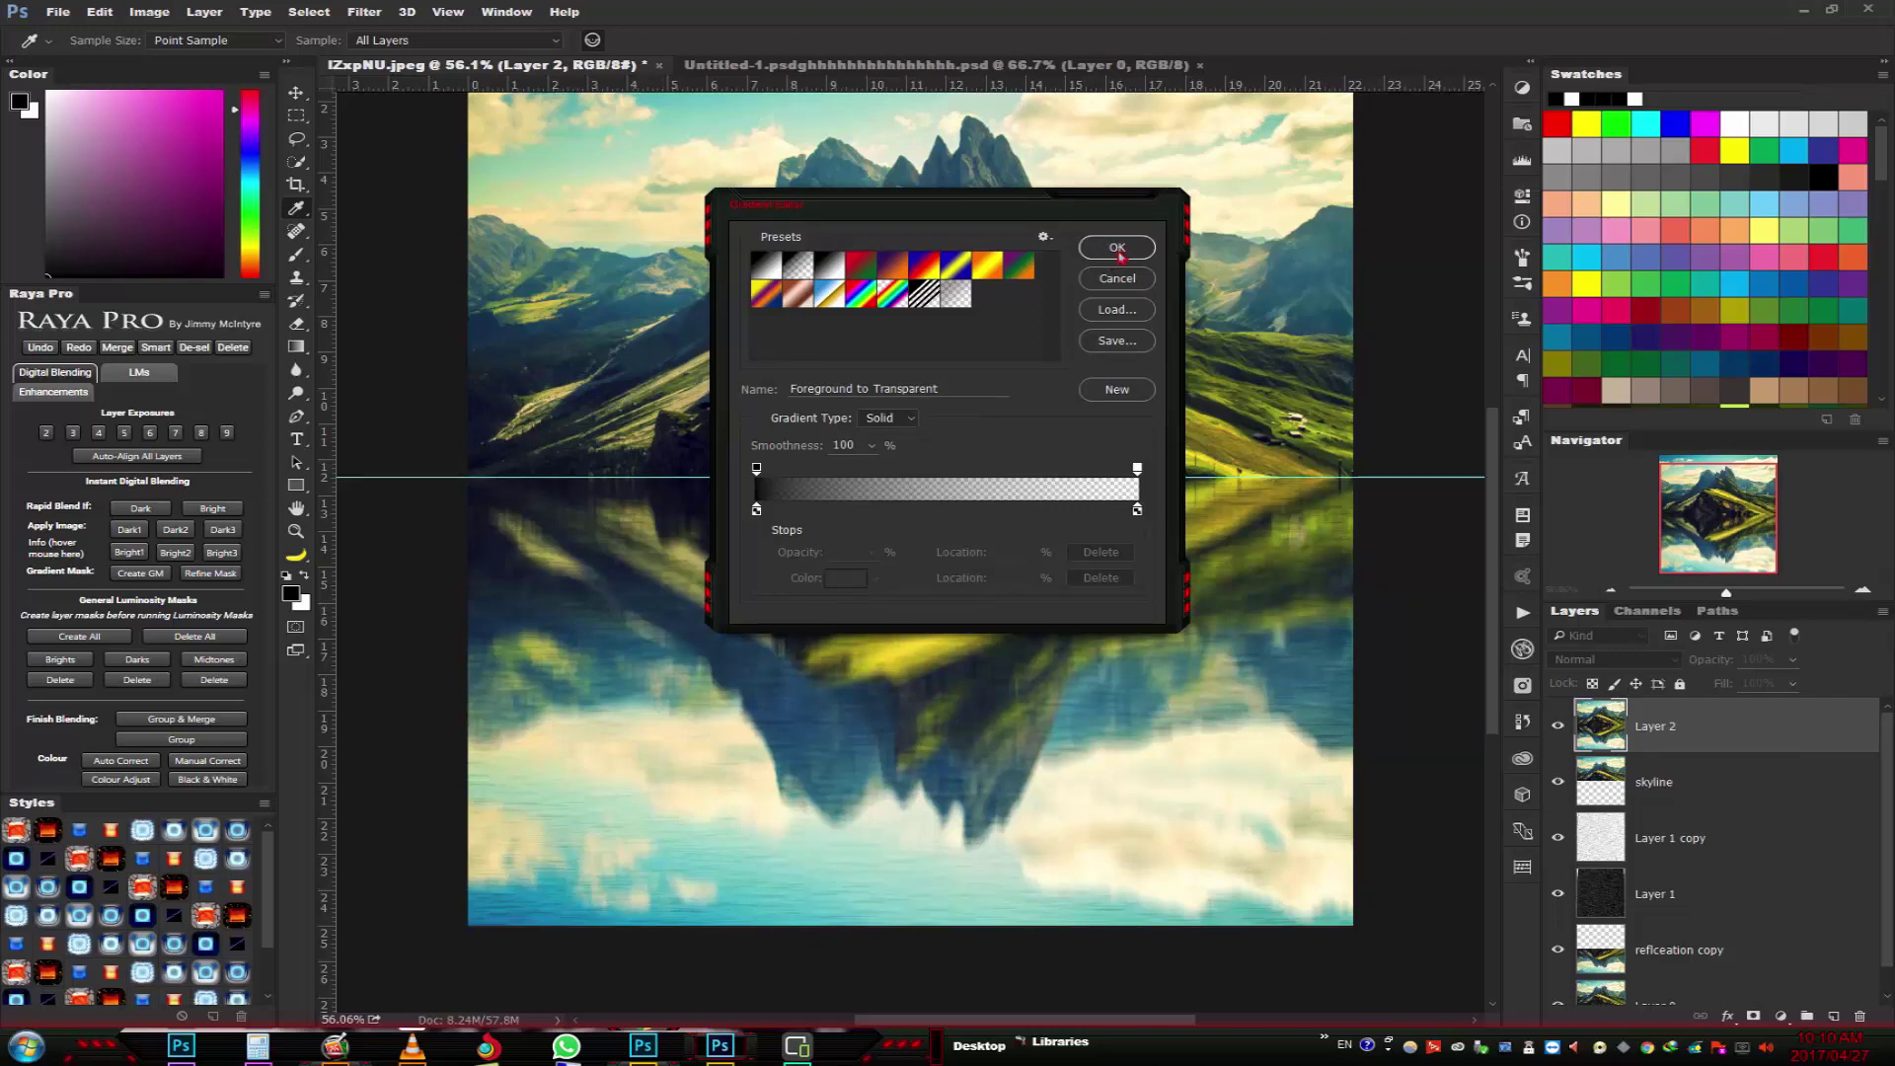
click(1120, 255)
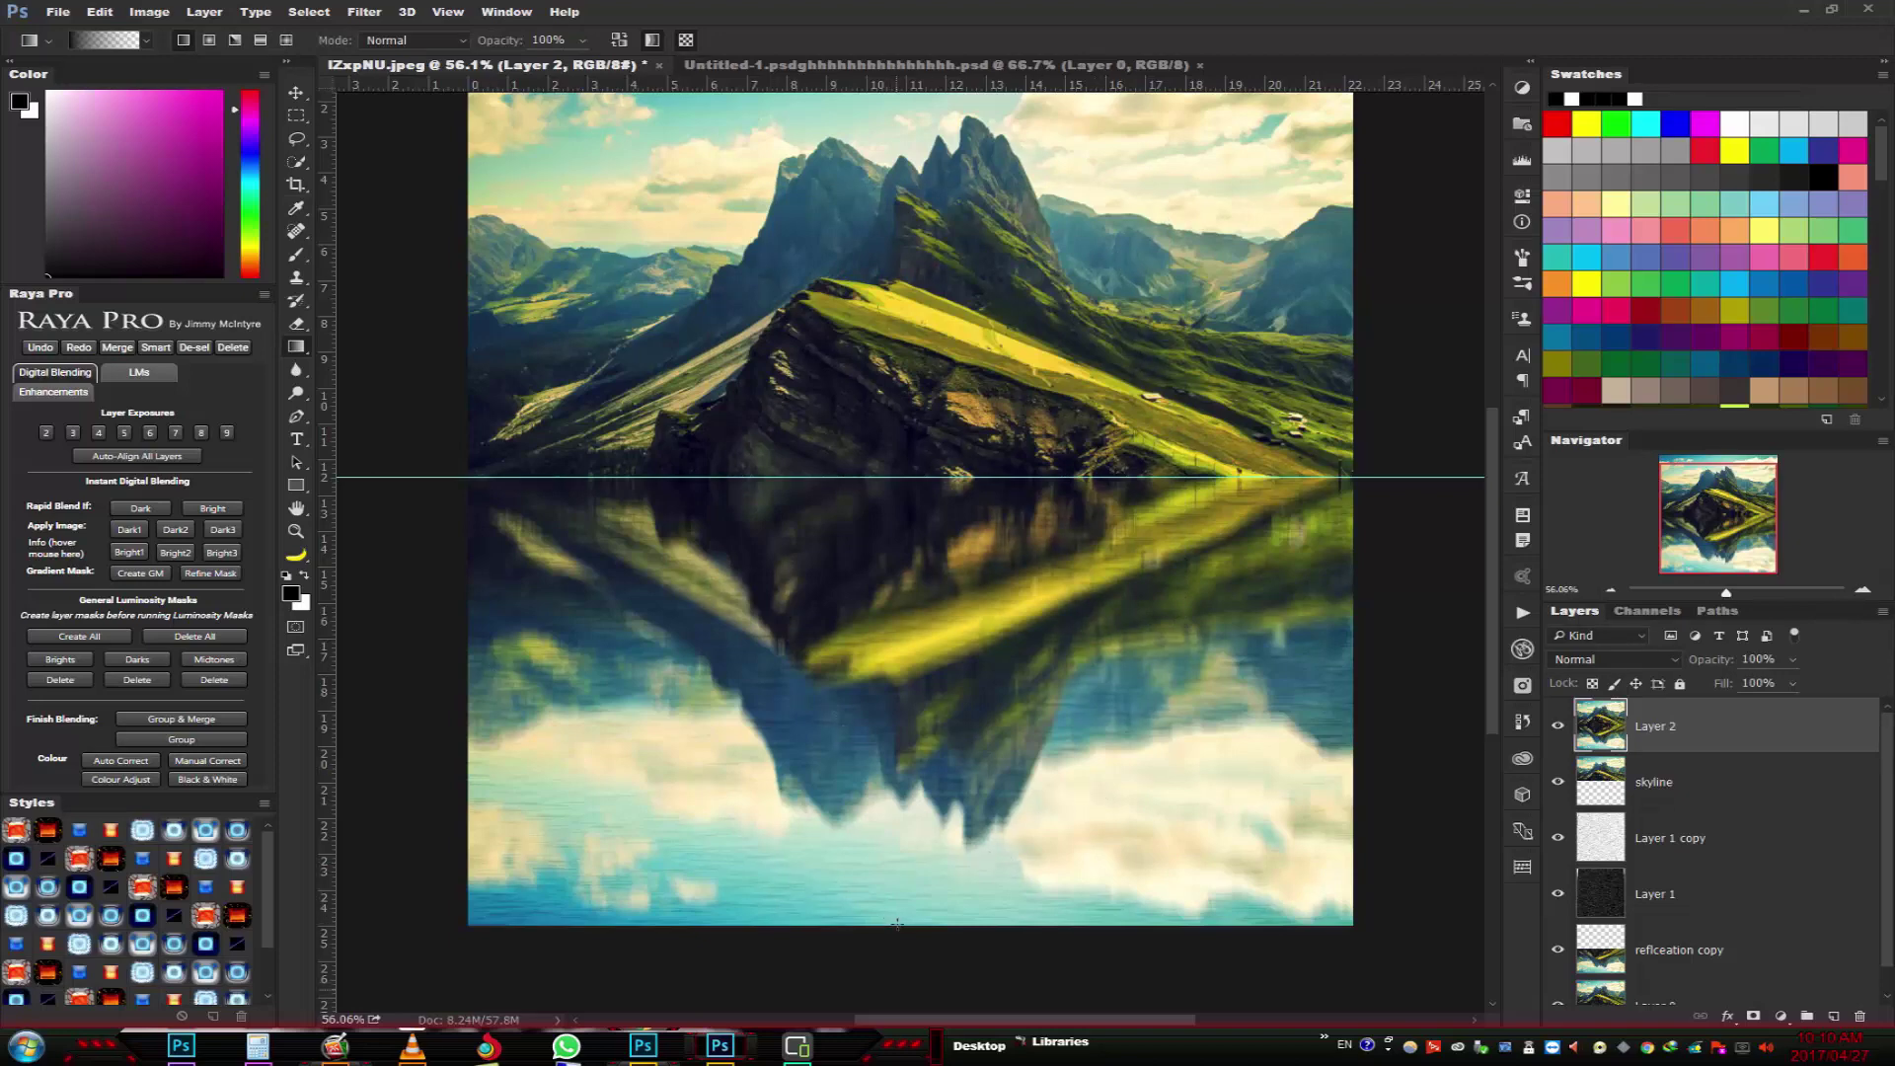
drag(893, 925, 892, 482)
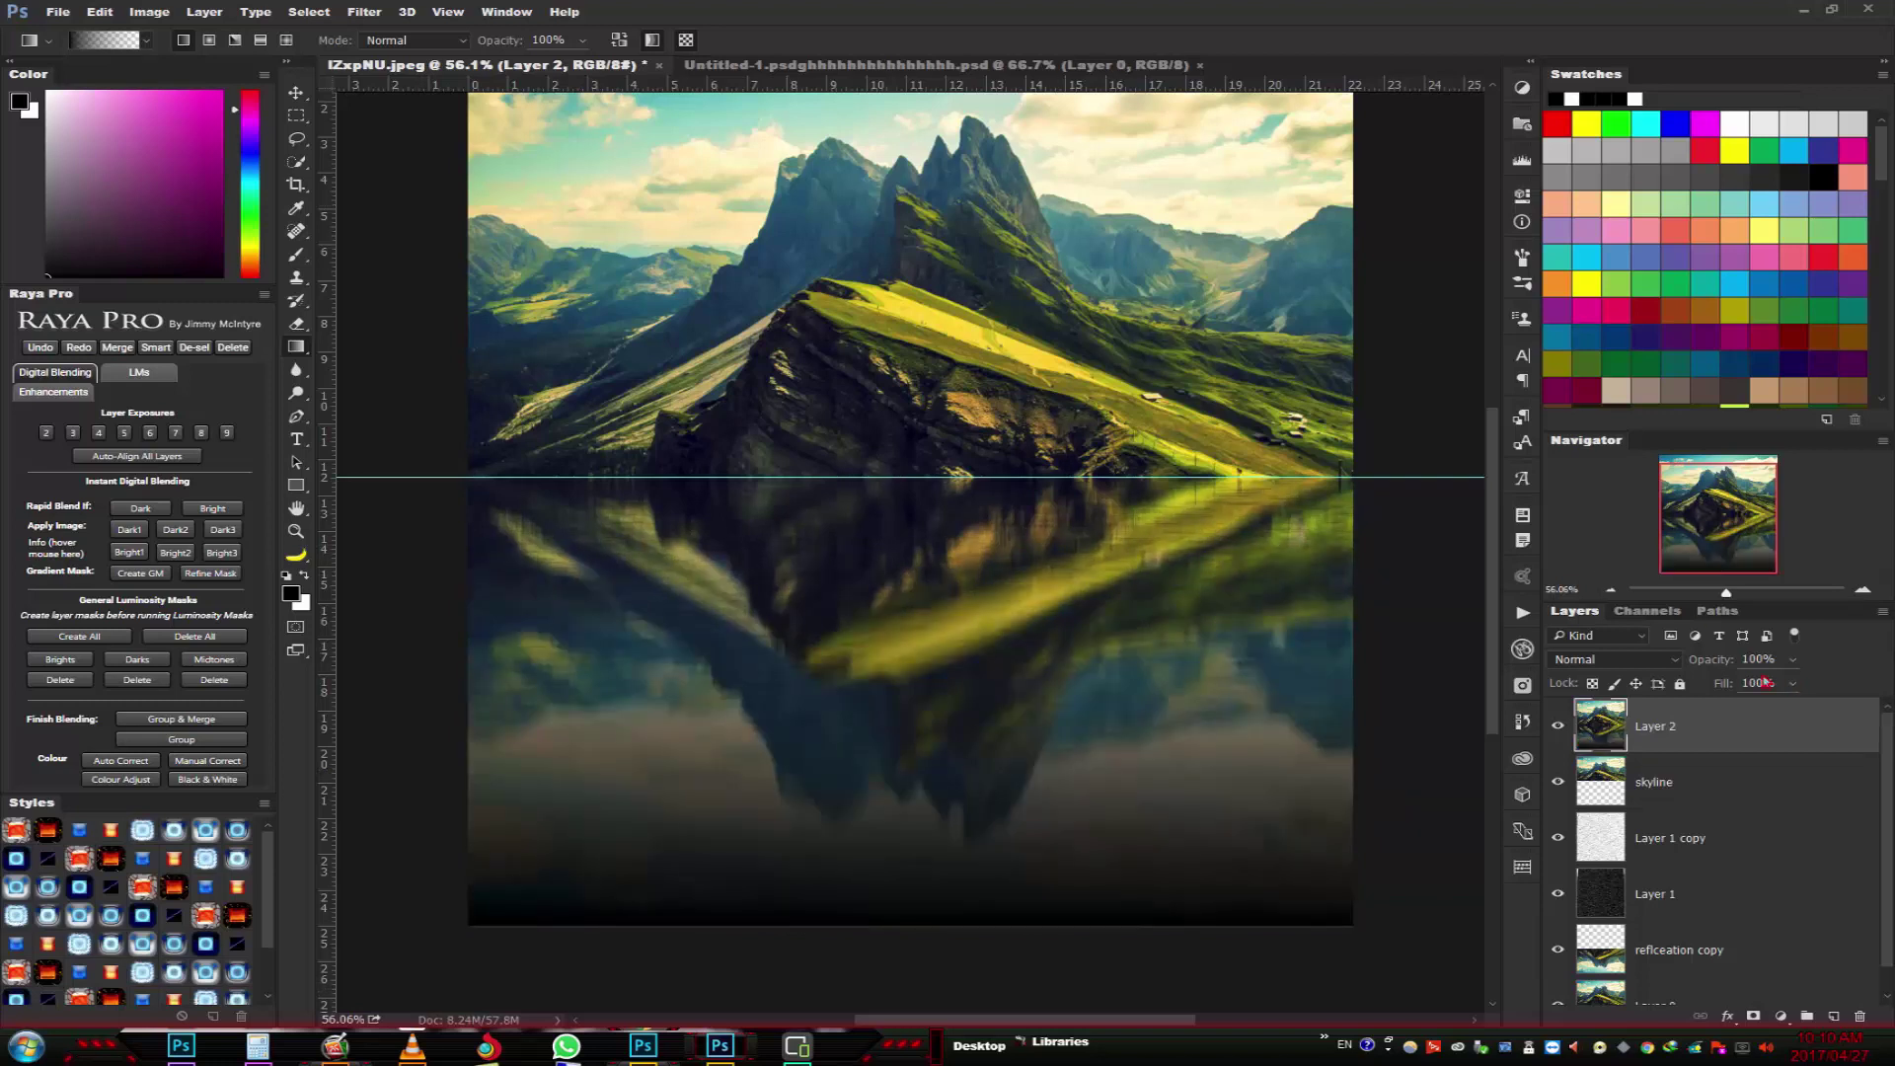
text(3)
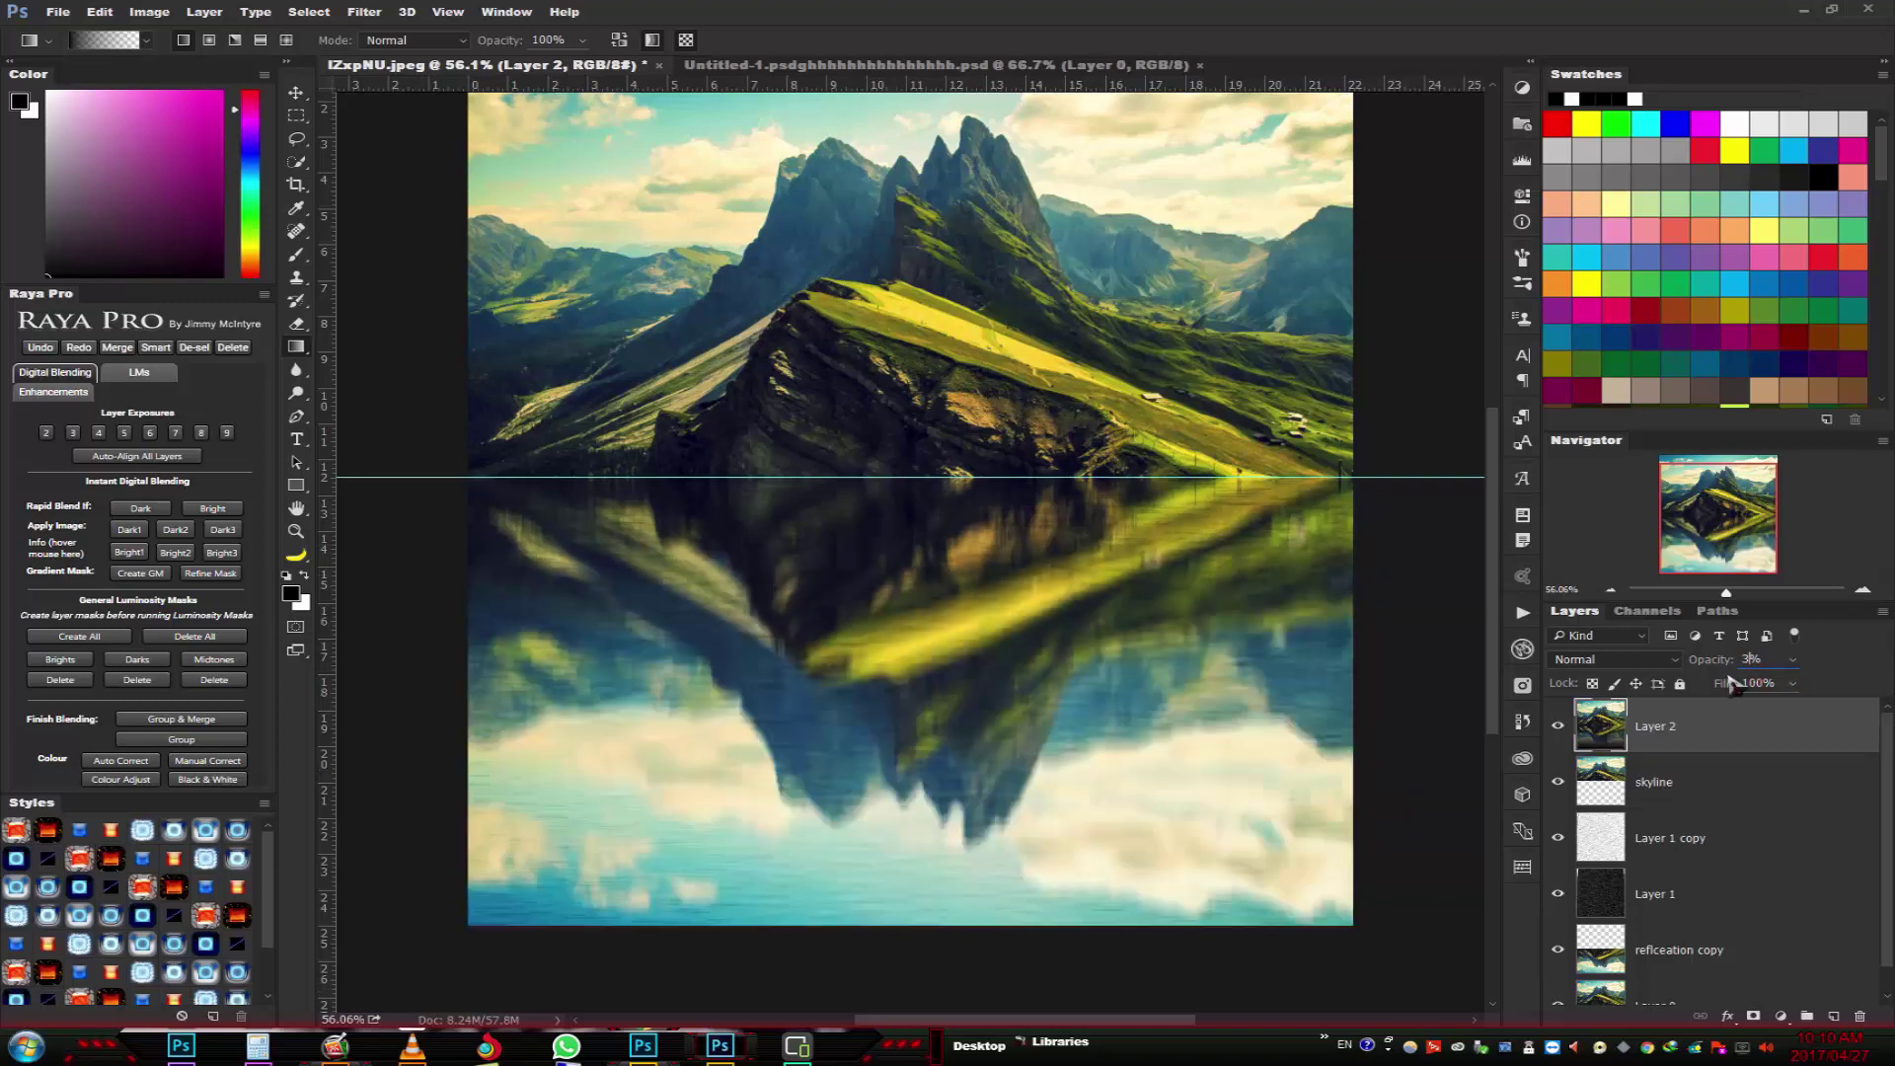
text(0)
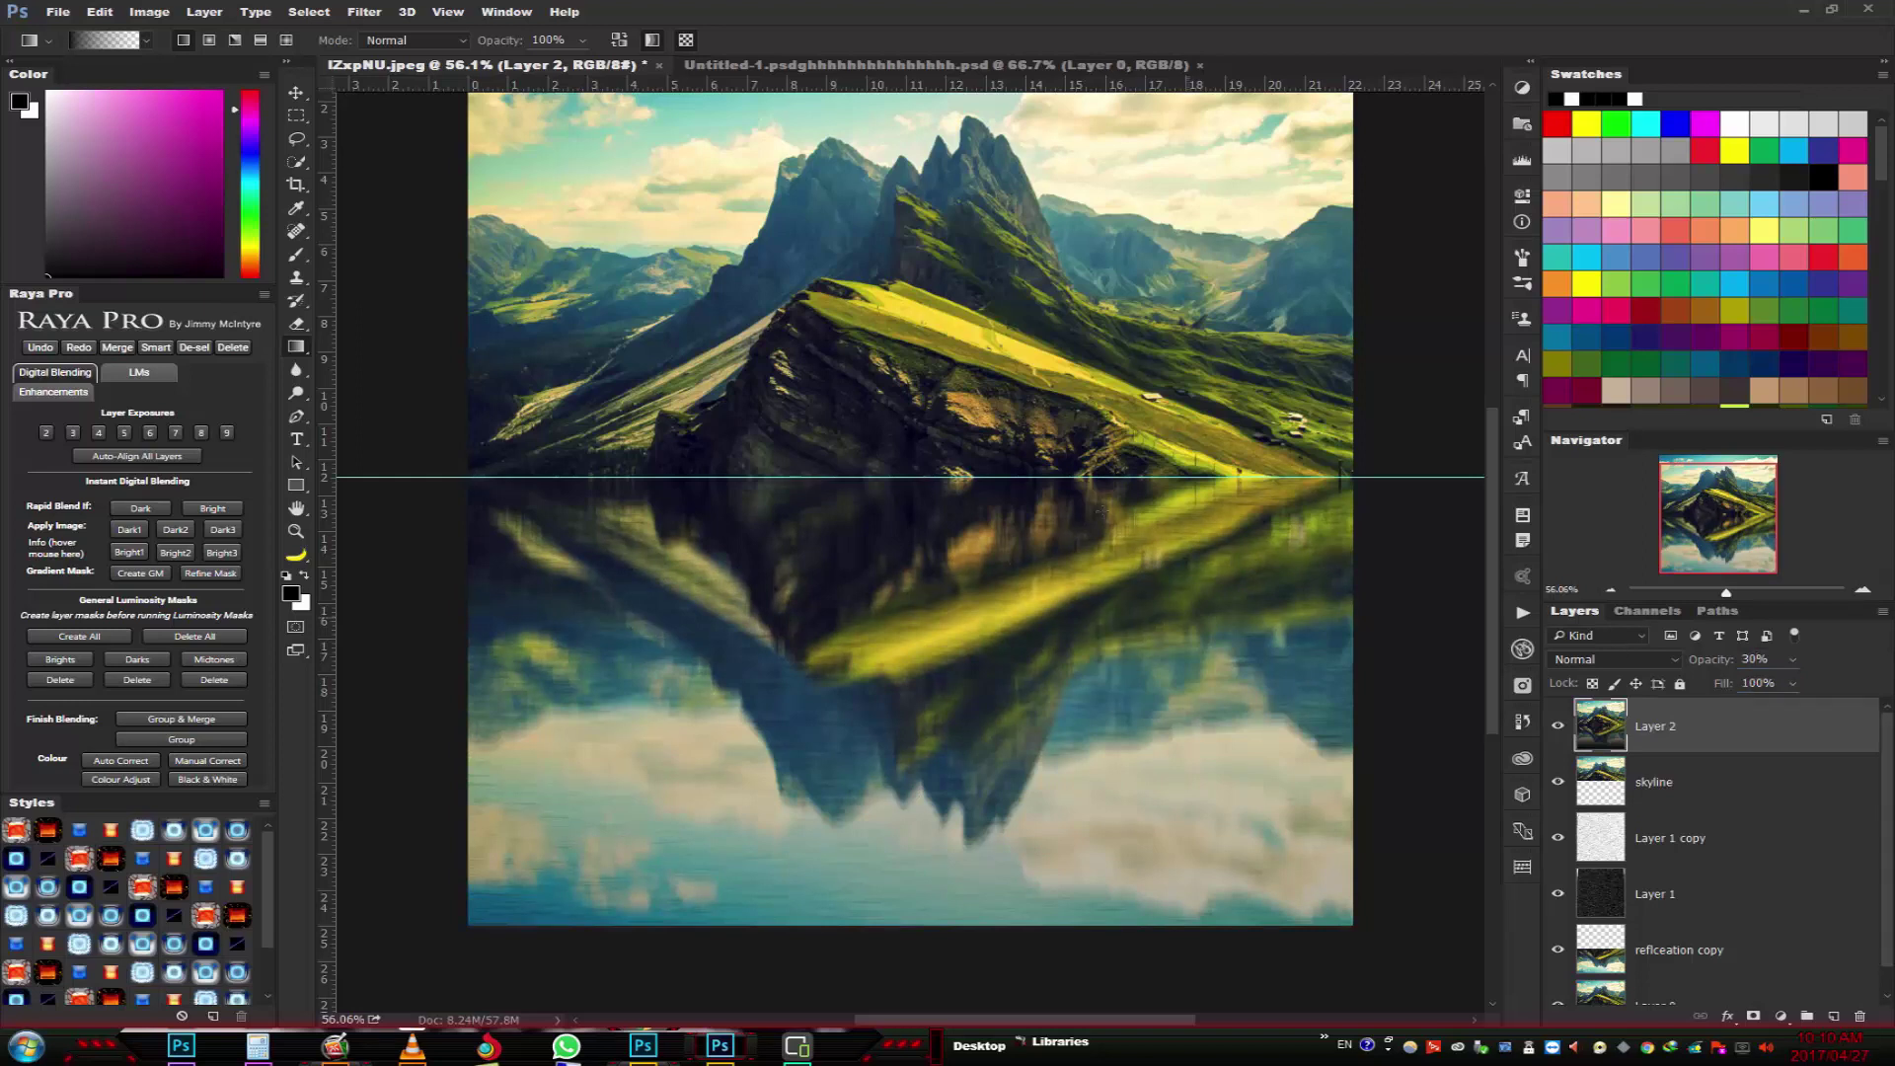
- Hide the horizon guide line and zoom out to view the whole image
click(295, 94)
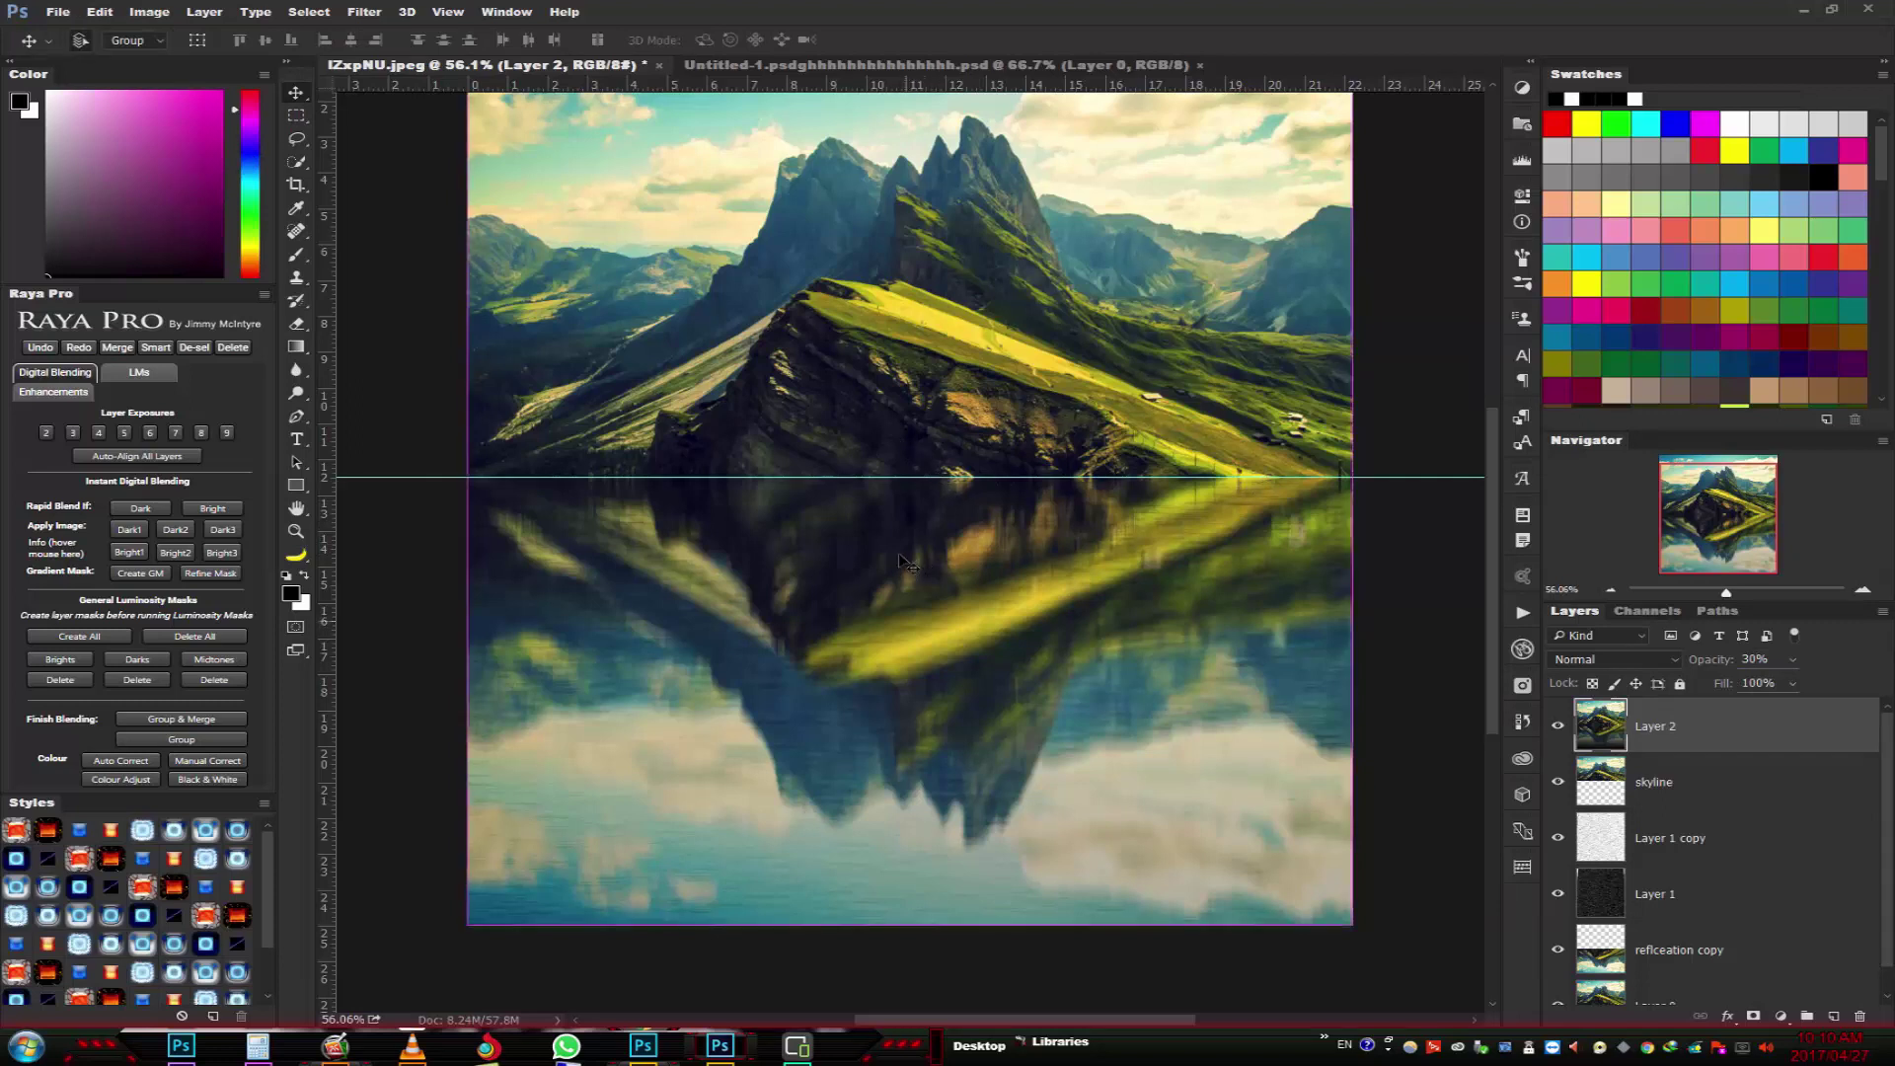
key(ctrl+h)
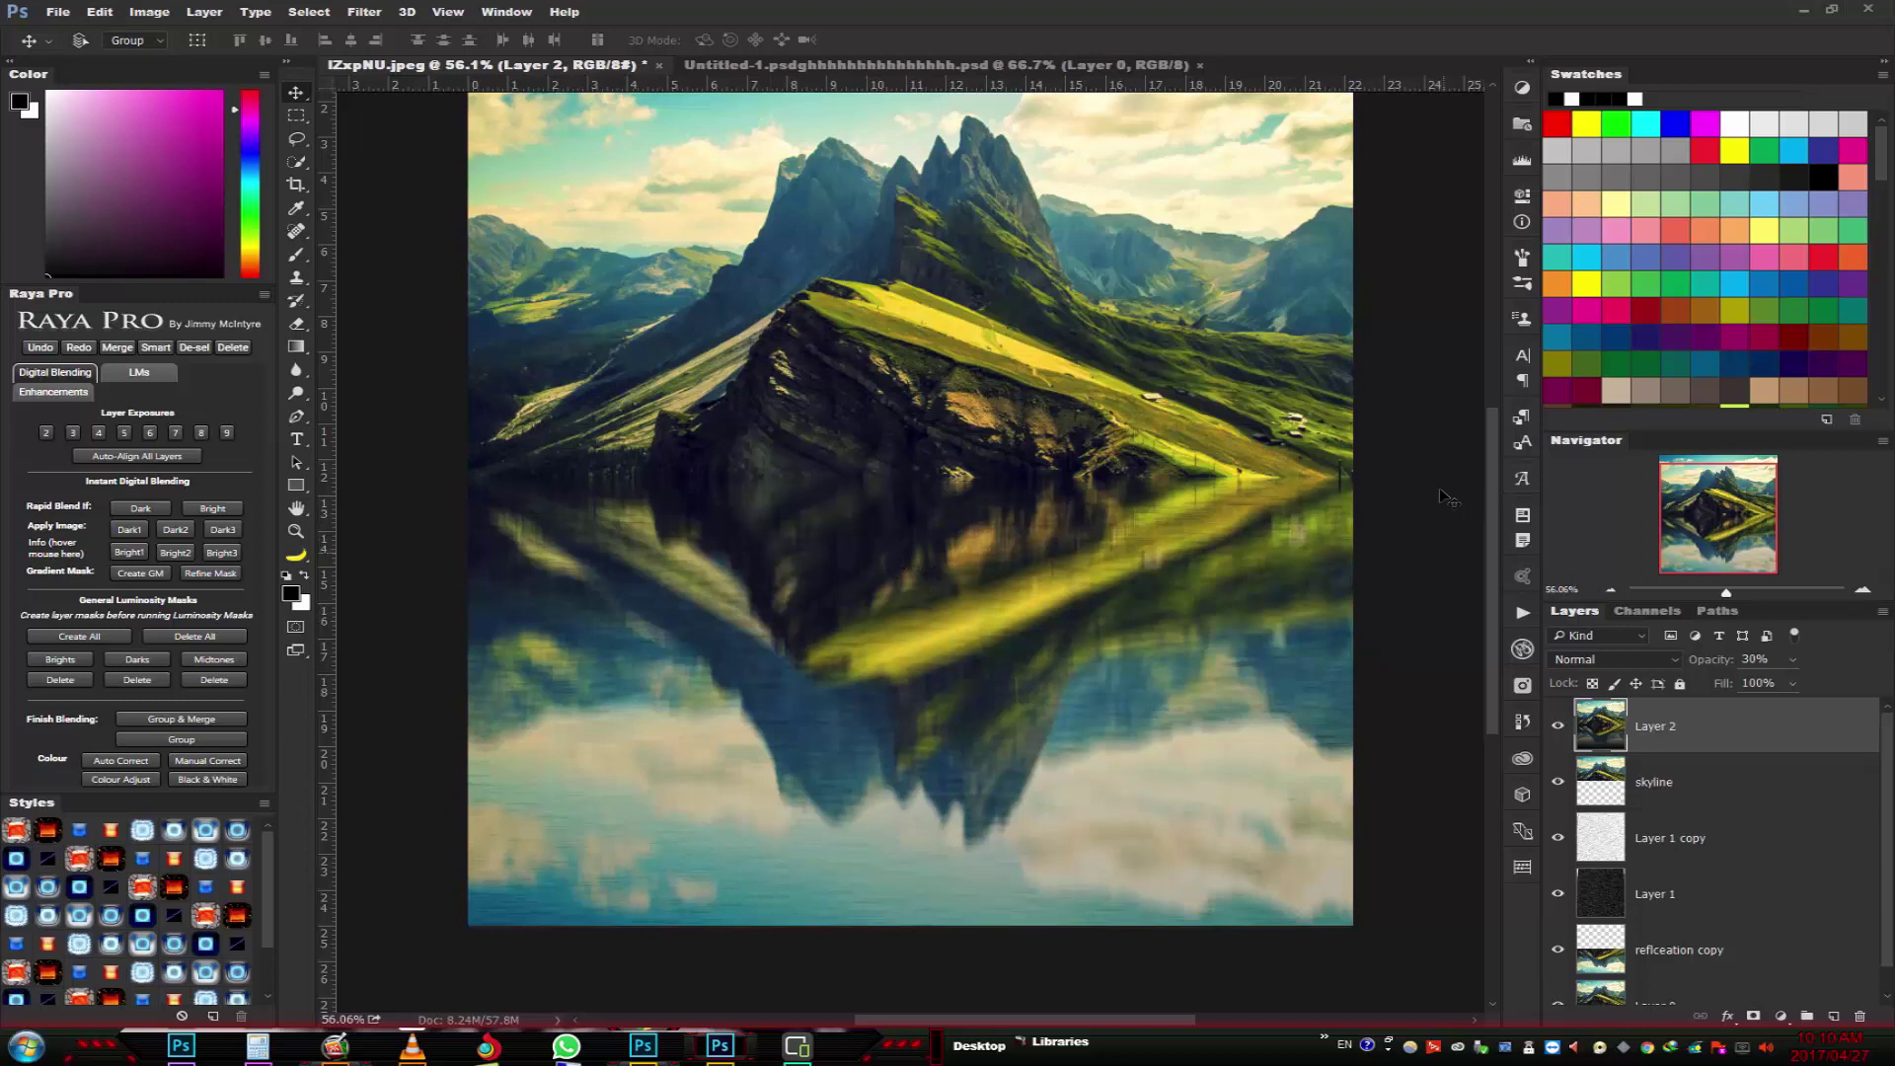
scroll(1496, 456, up, 1)
scroll(1496, 449, up, 2)
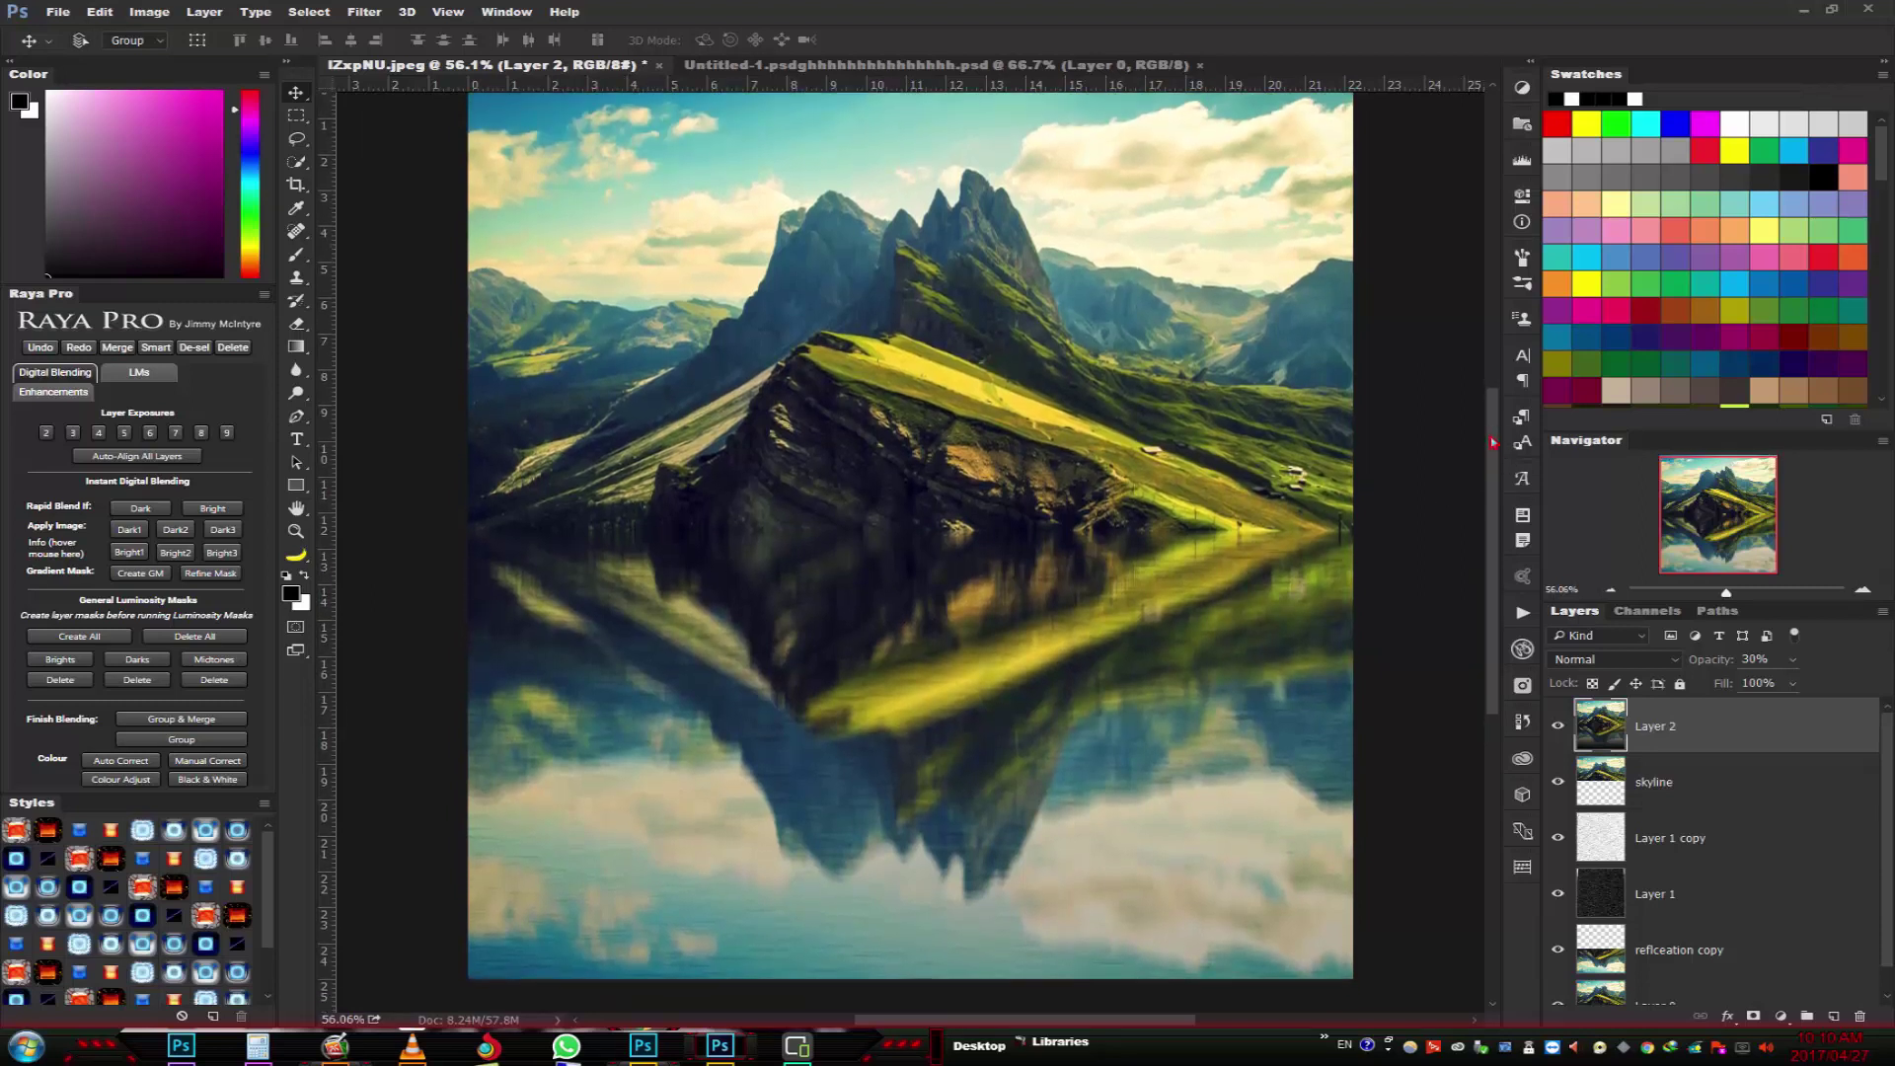
key(ctrl+minus)
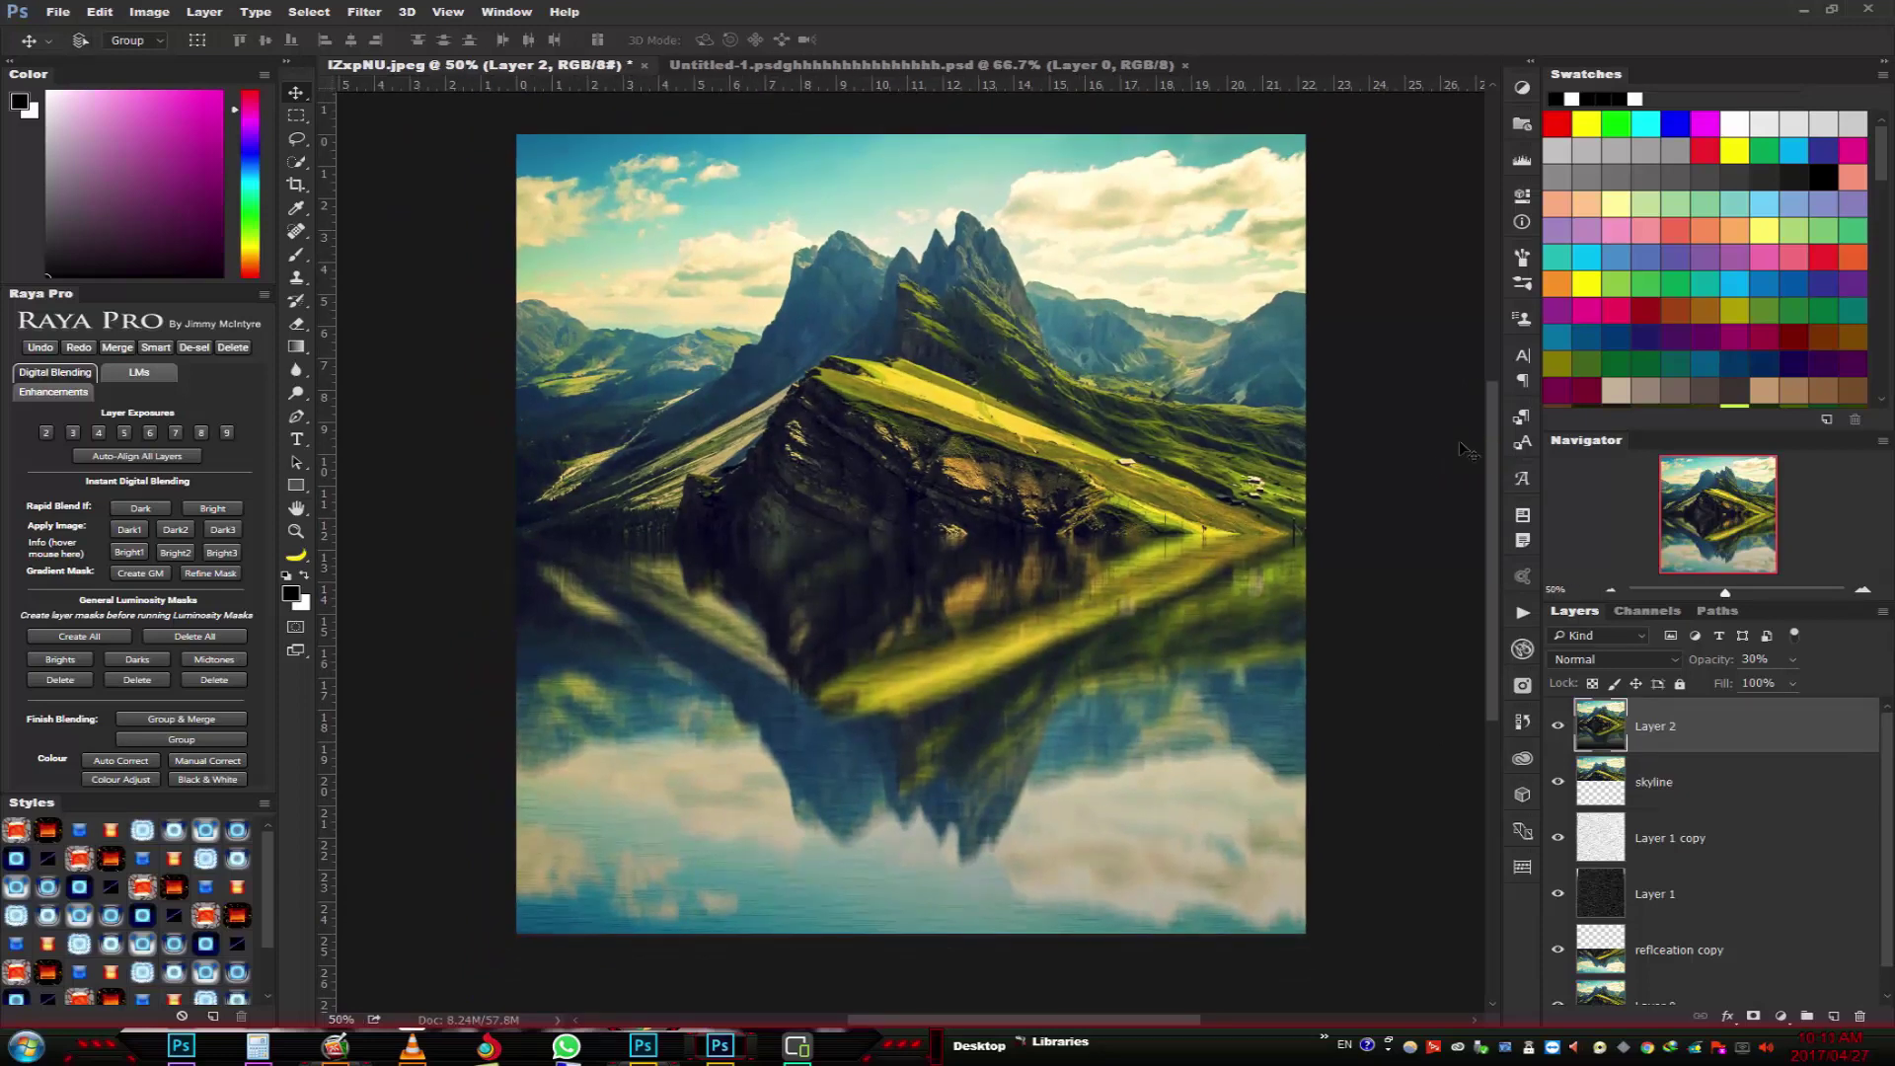
- Cancel a Save As attempt, then show the Filter menu's Nik Collection plug-ins
click(65, 17)
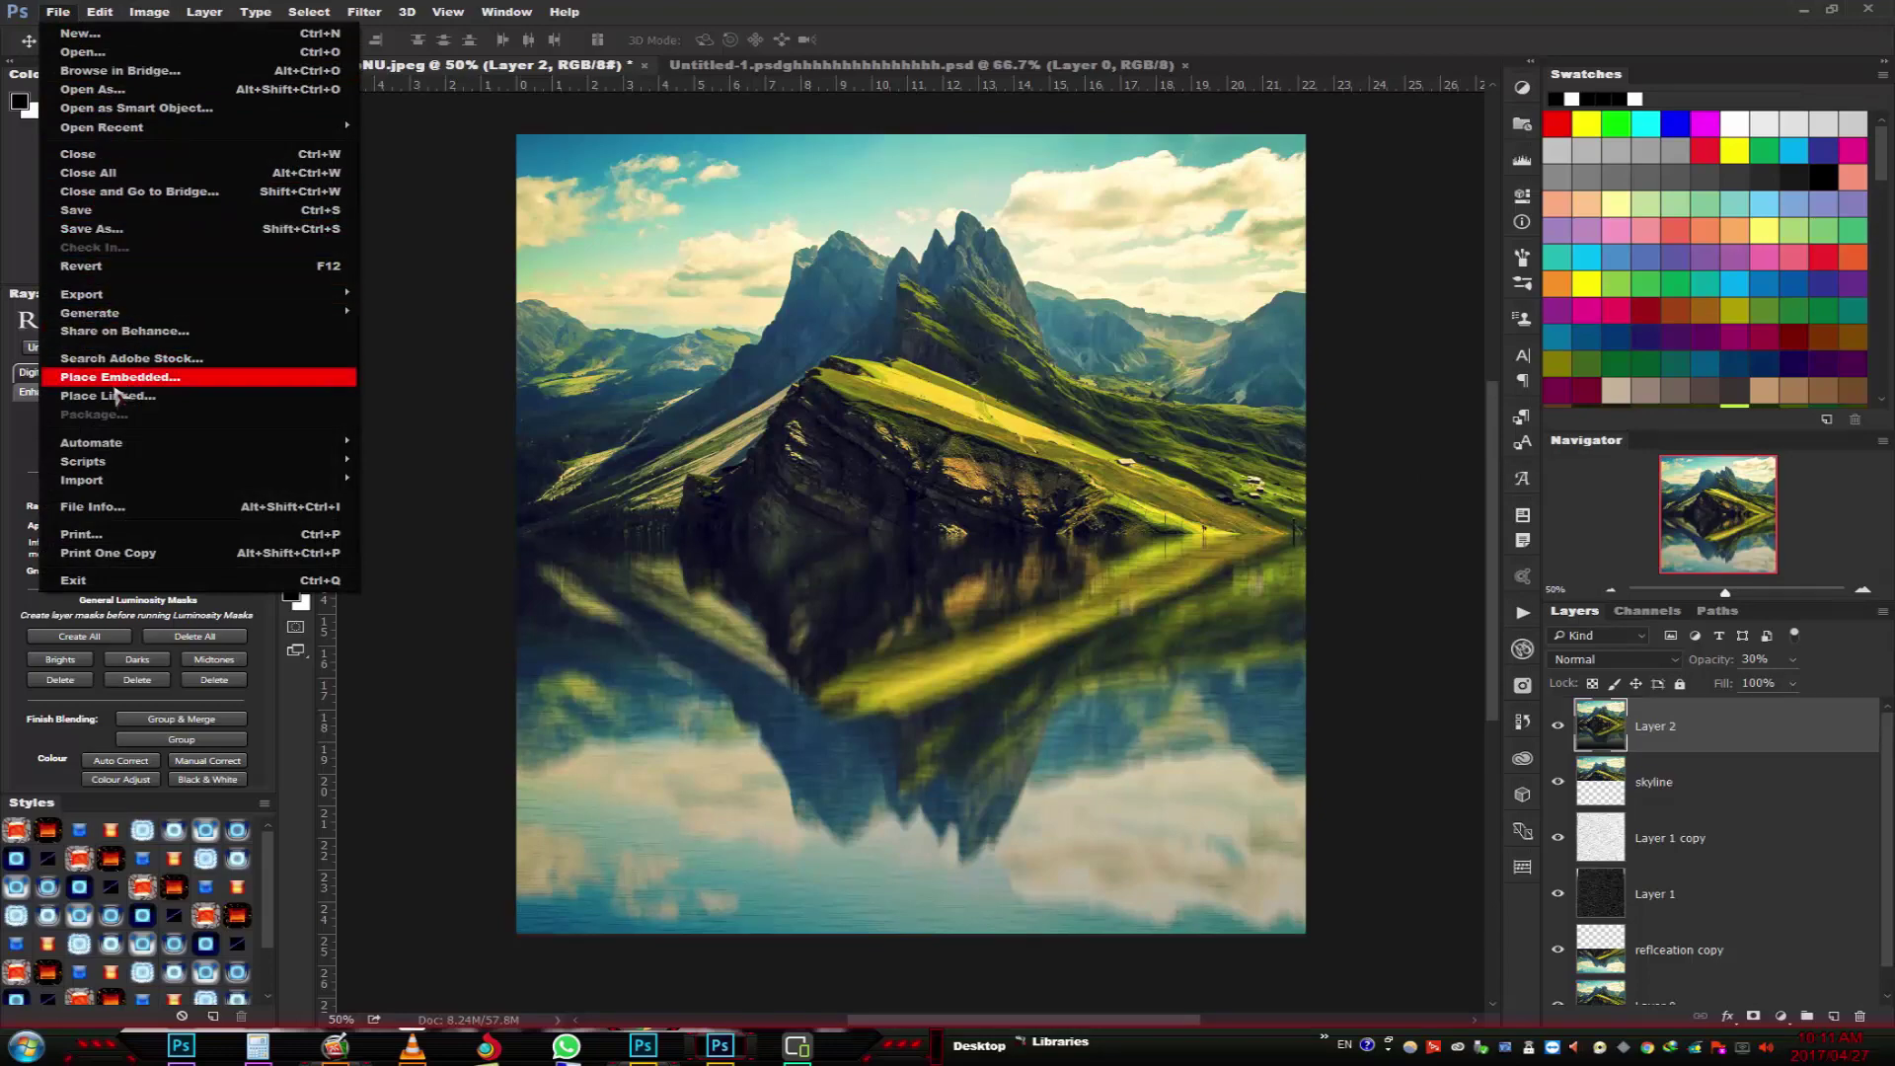
click(95, 230)
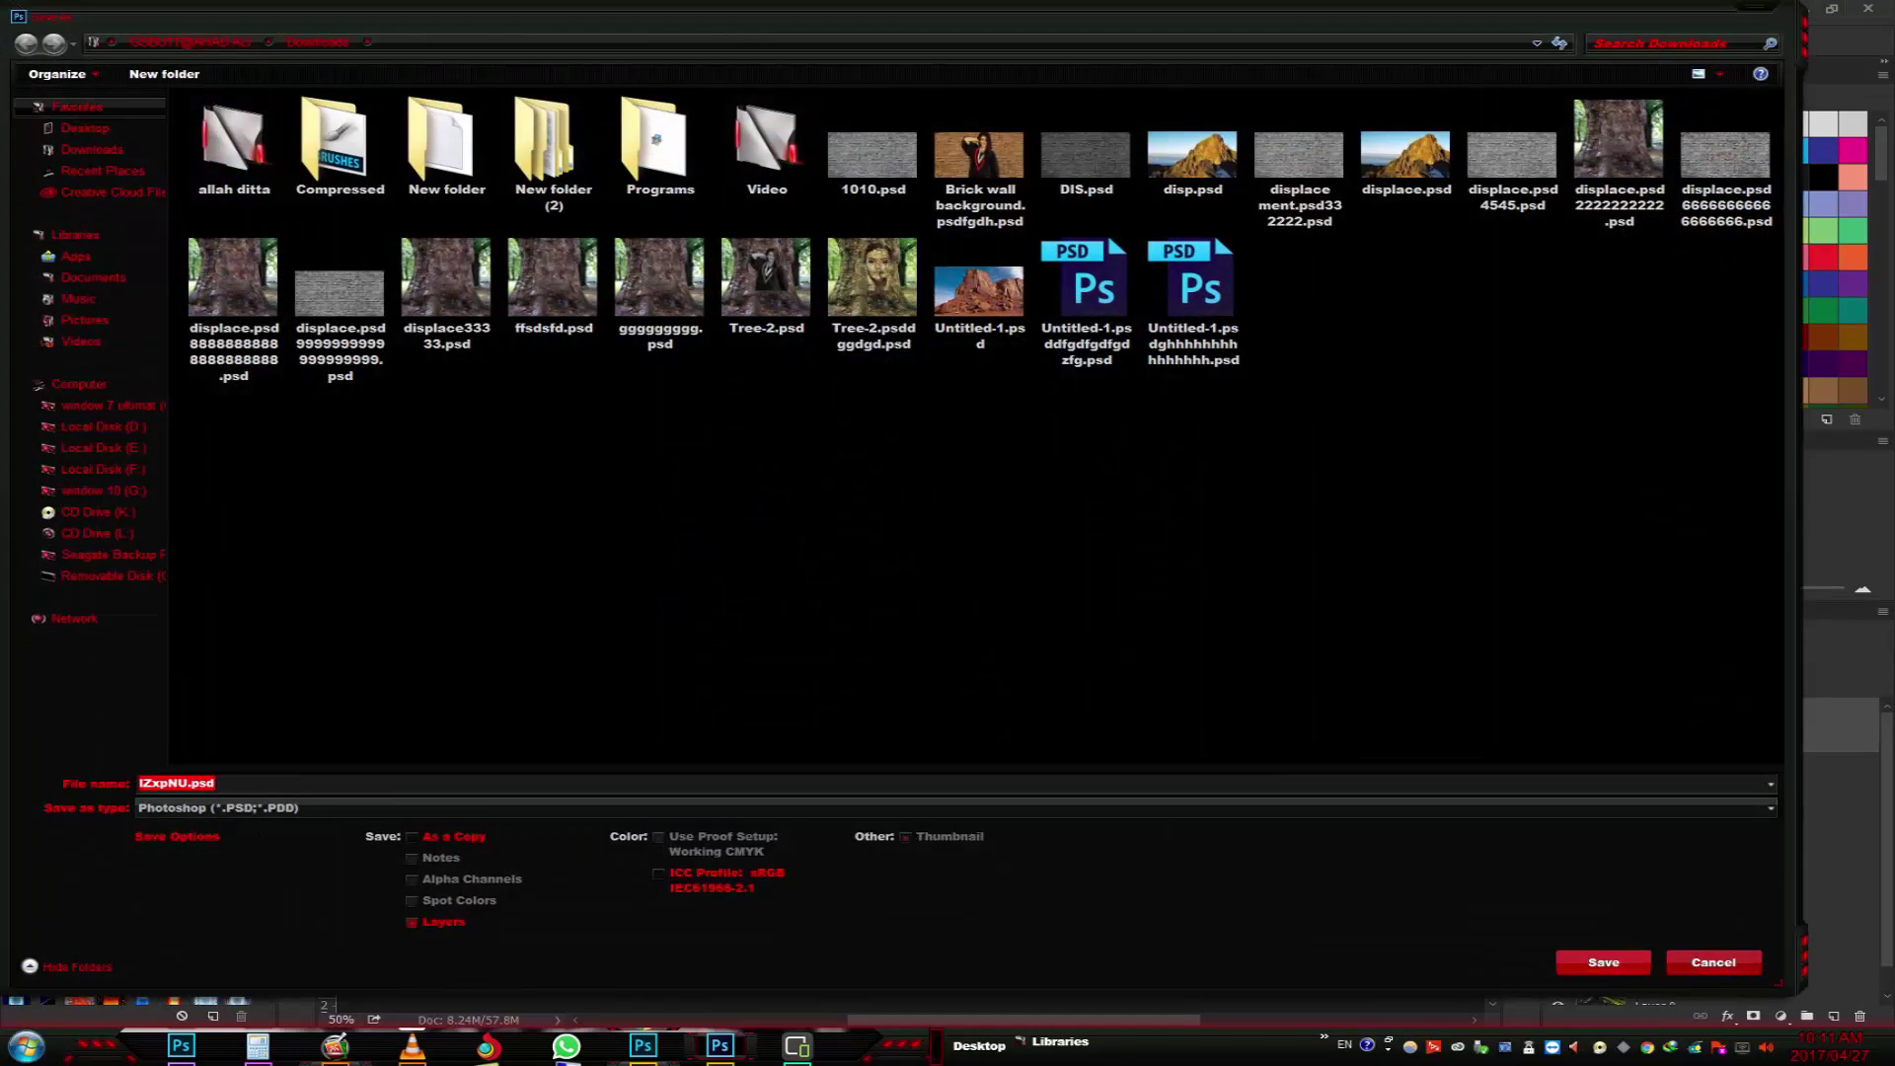
click(1725, 965)
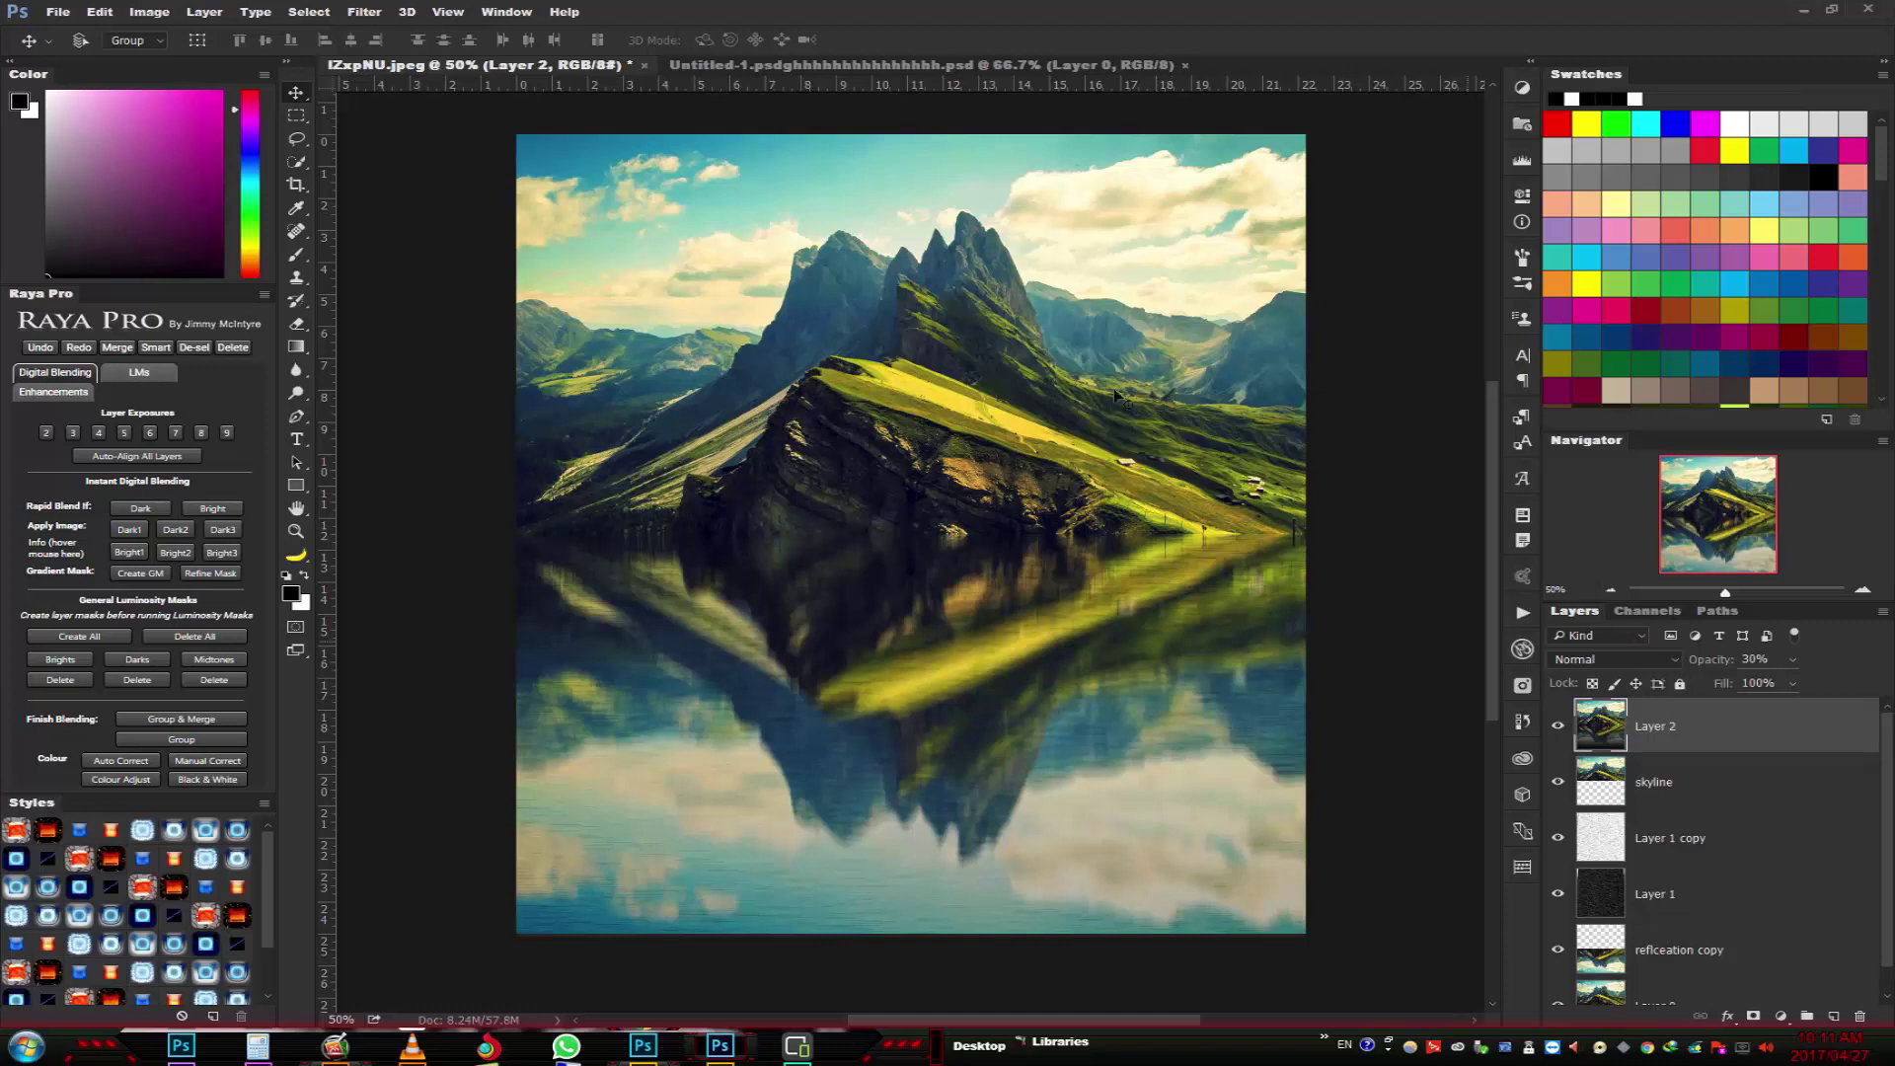
click(367, 13)
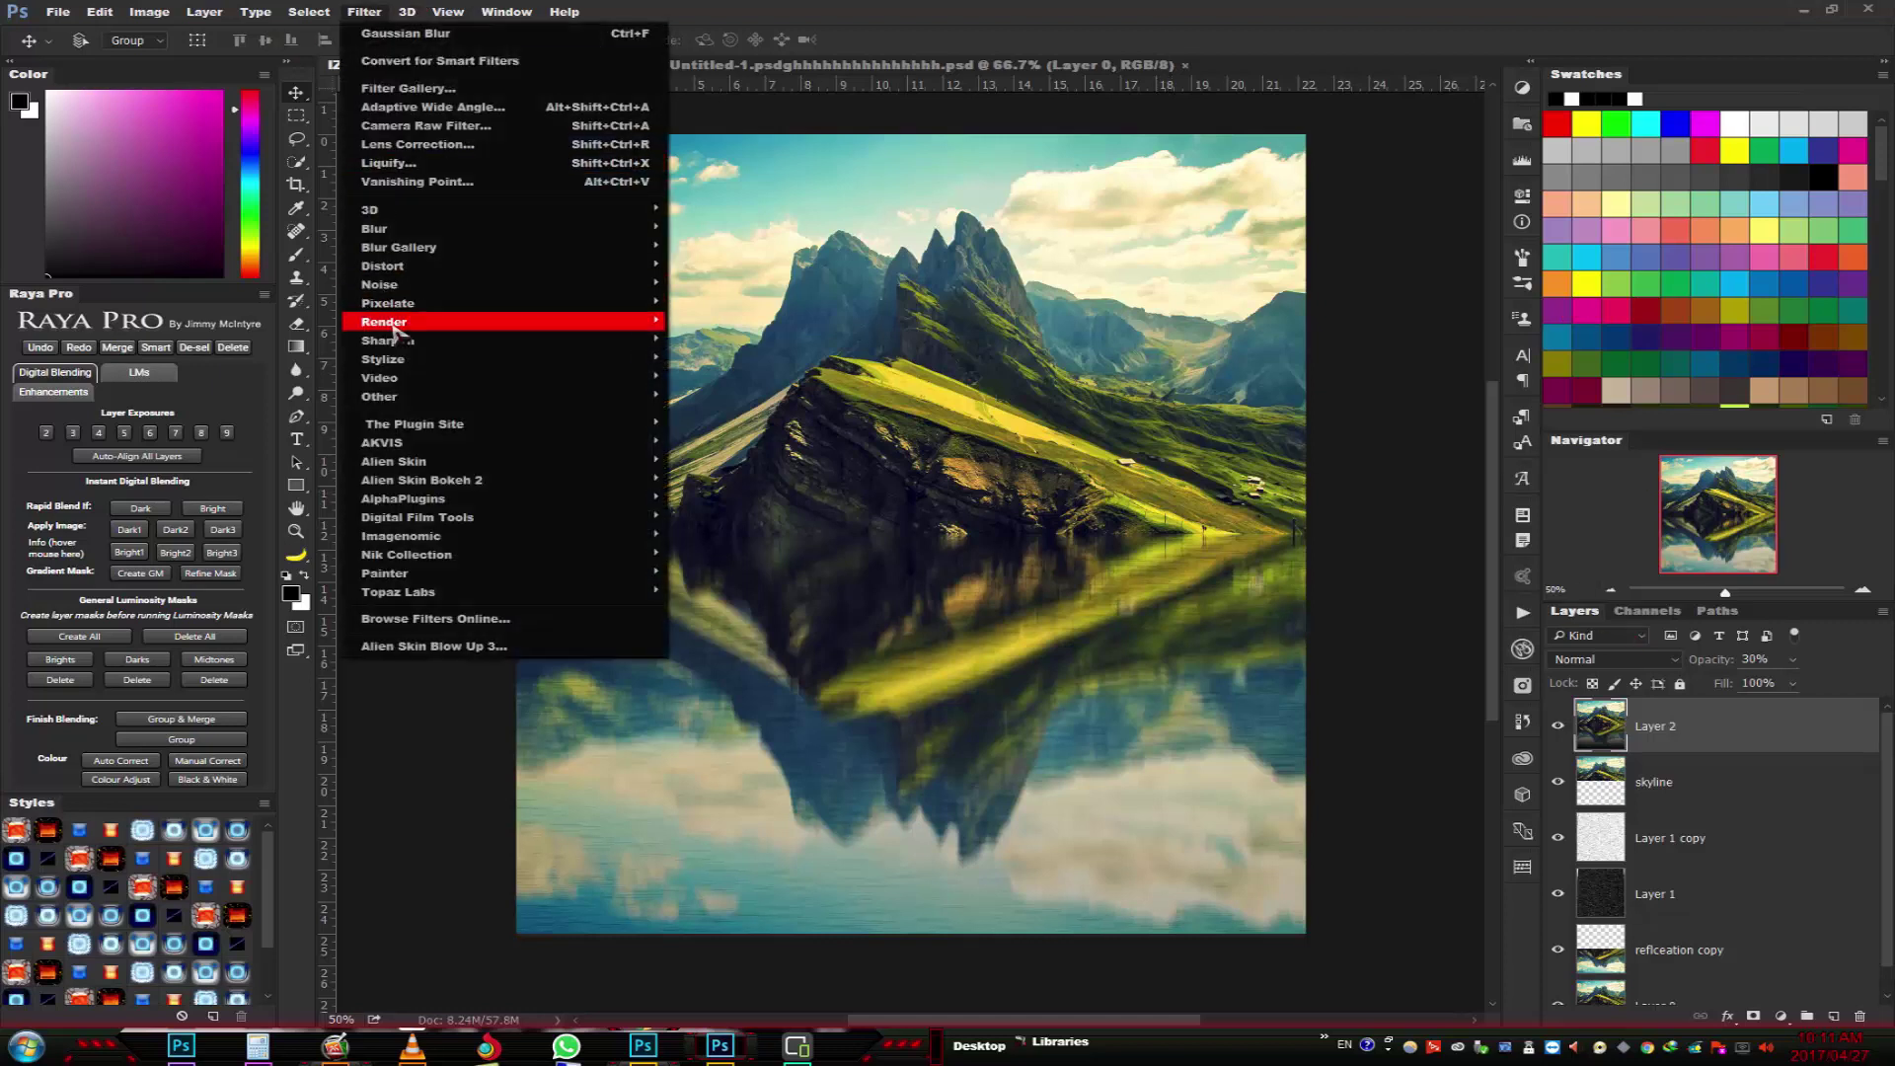
mouse_move(407, 553)
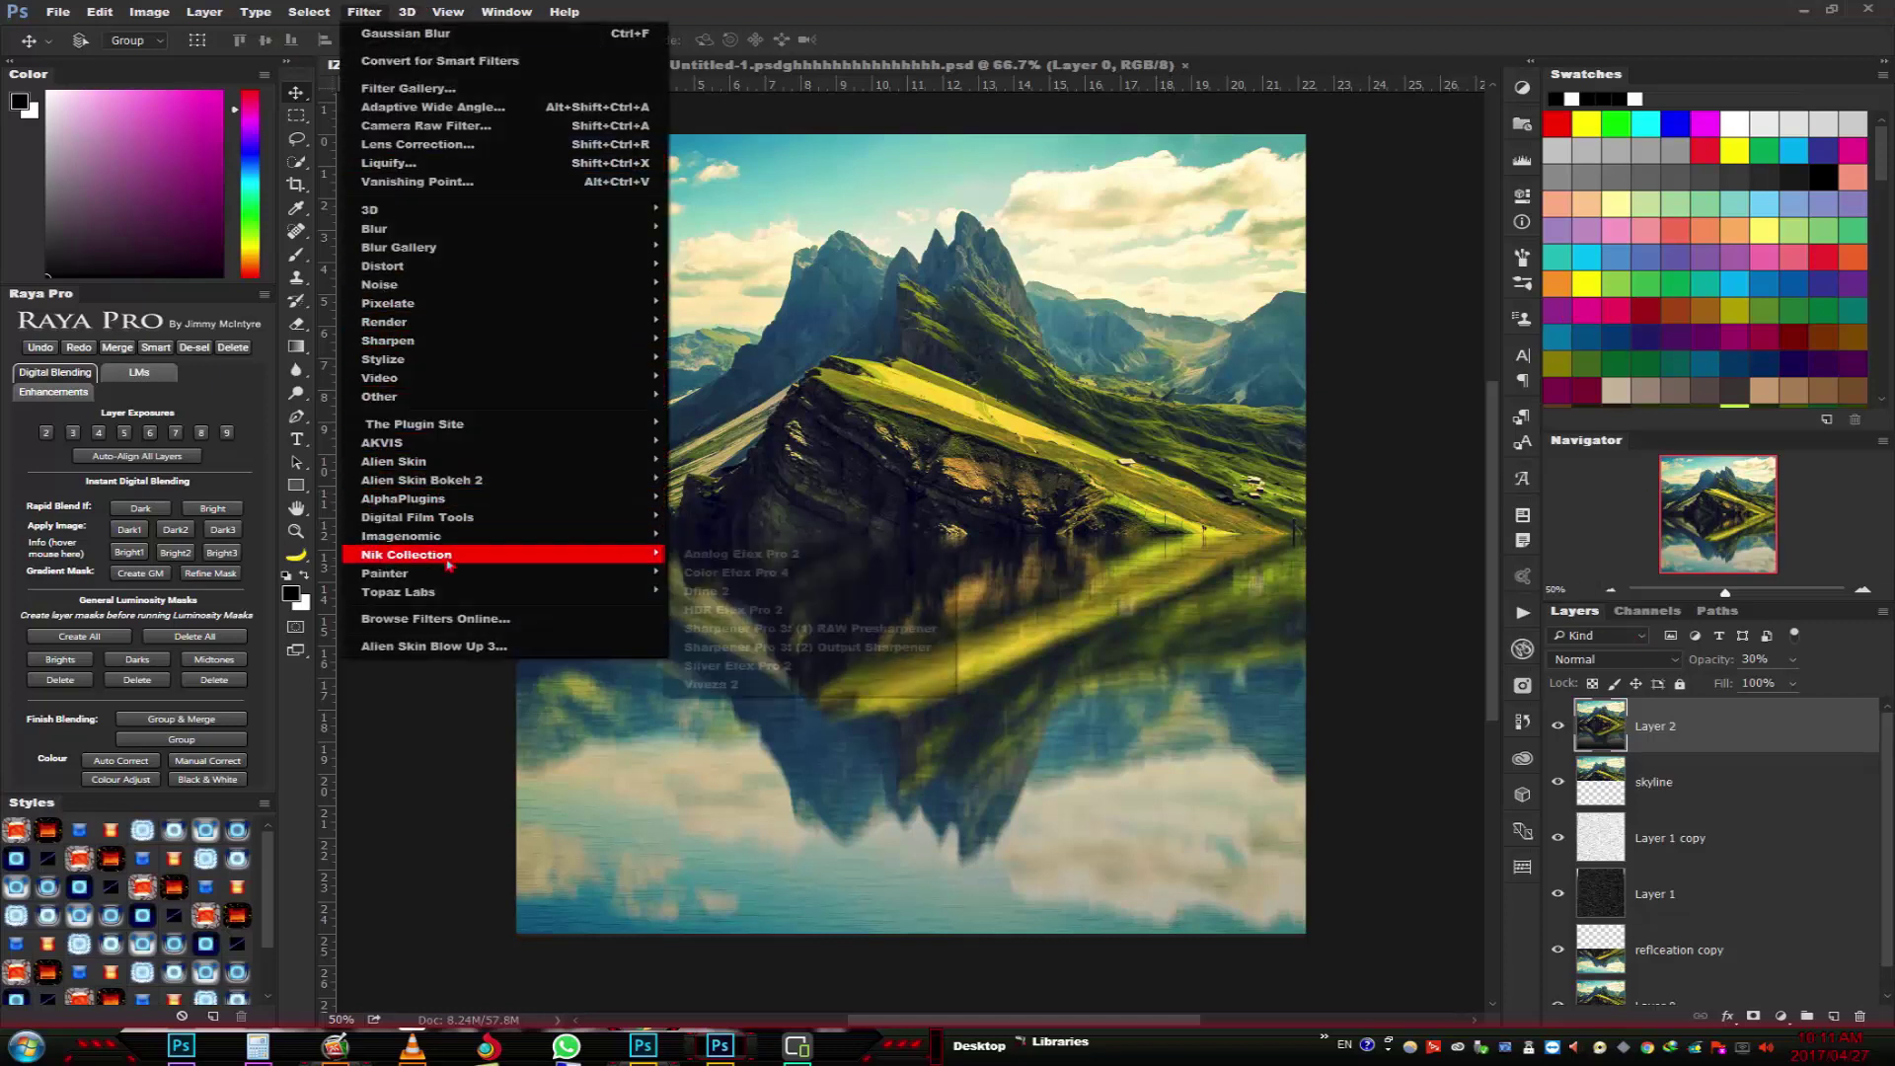
- Run Color Efex Pro 4 and apply Cross Processing with its Strength slider lowered
click(724, 572)
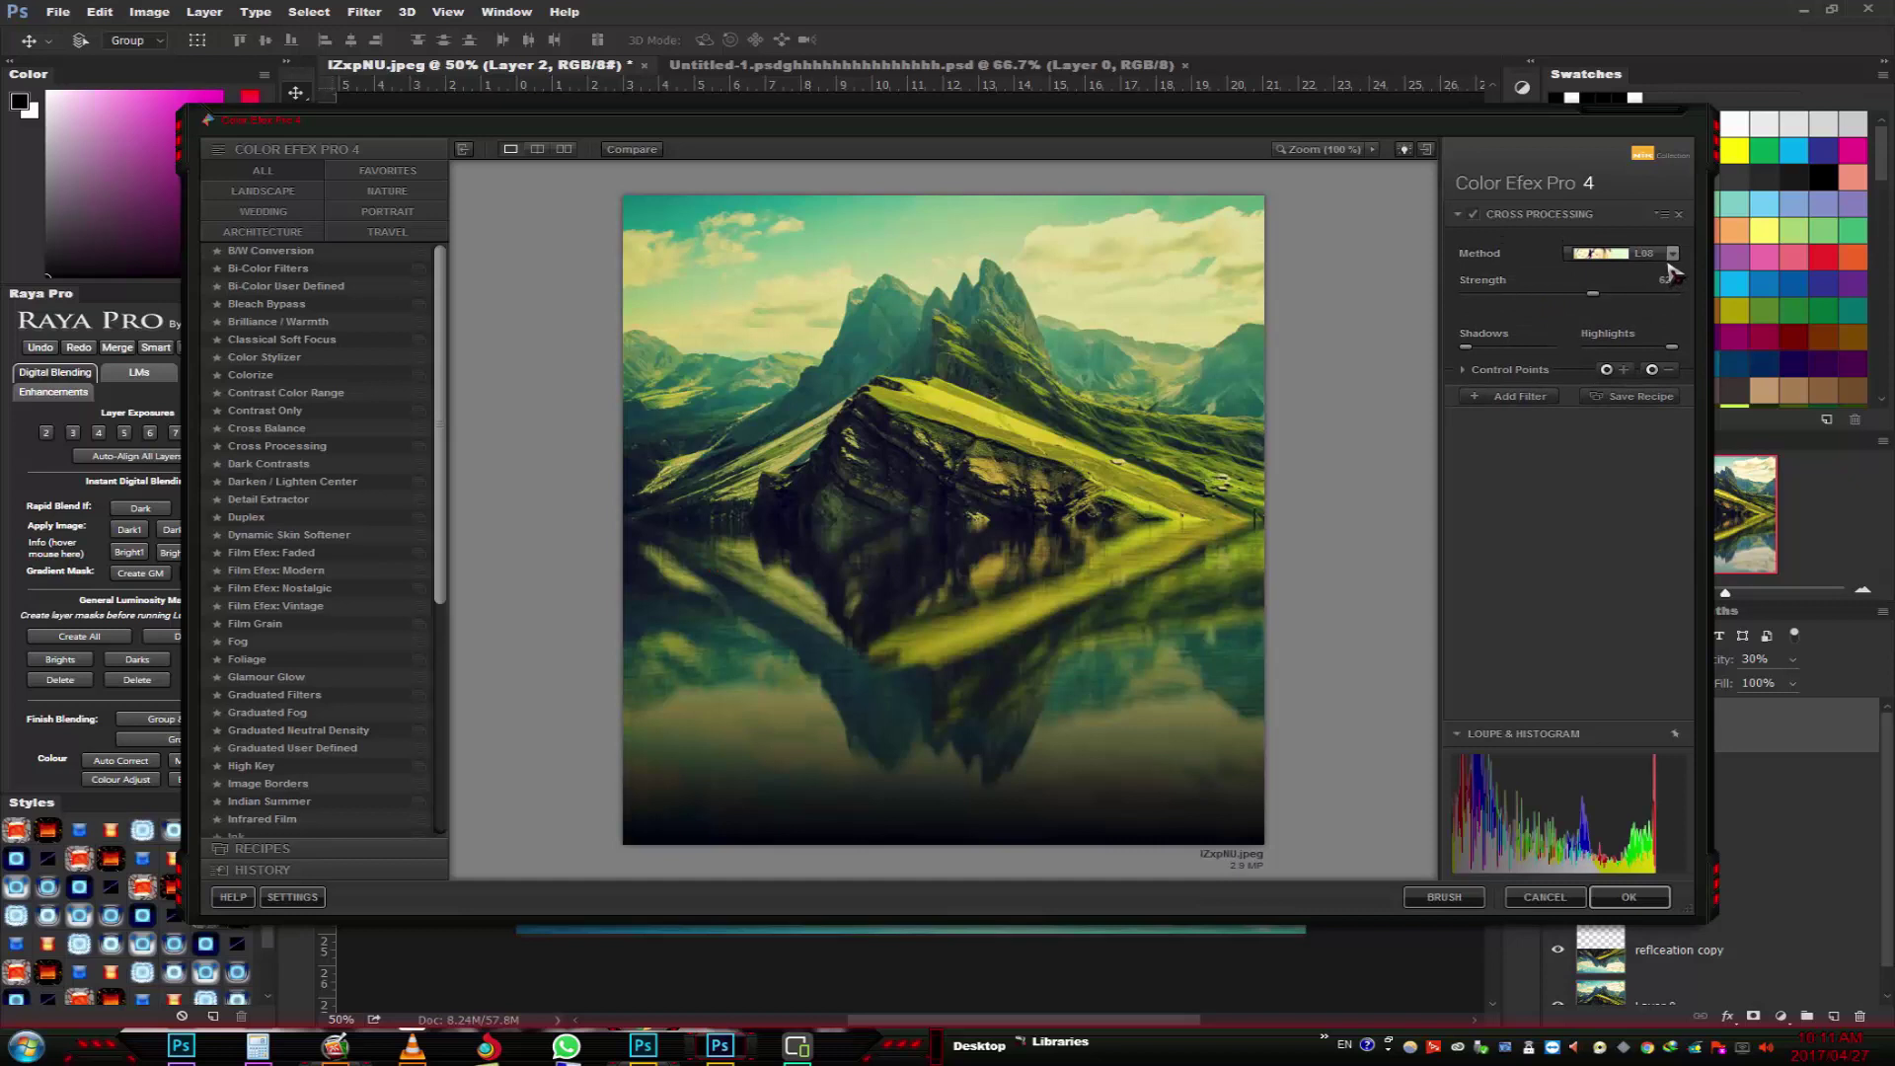
drag(1627, 301, 1611, 305)
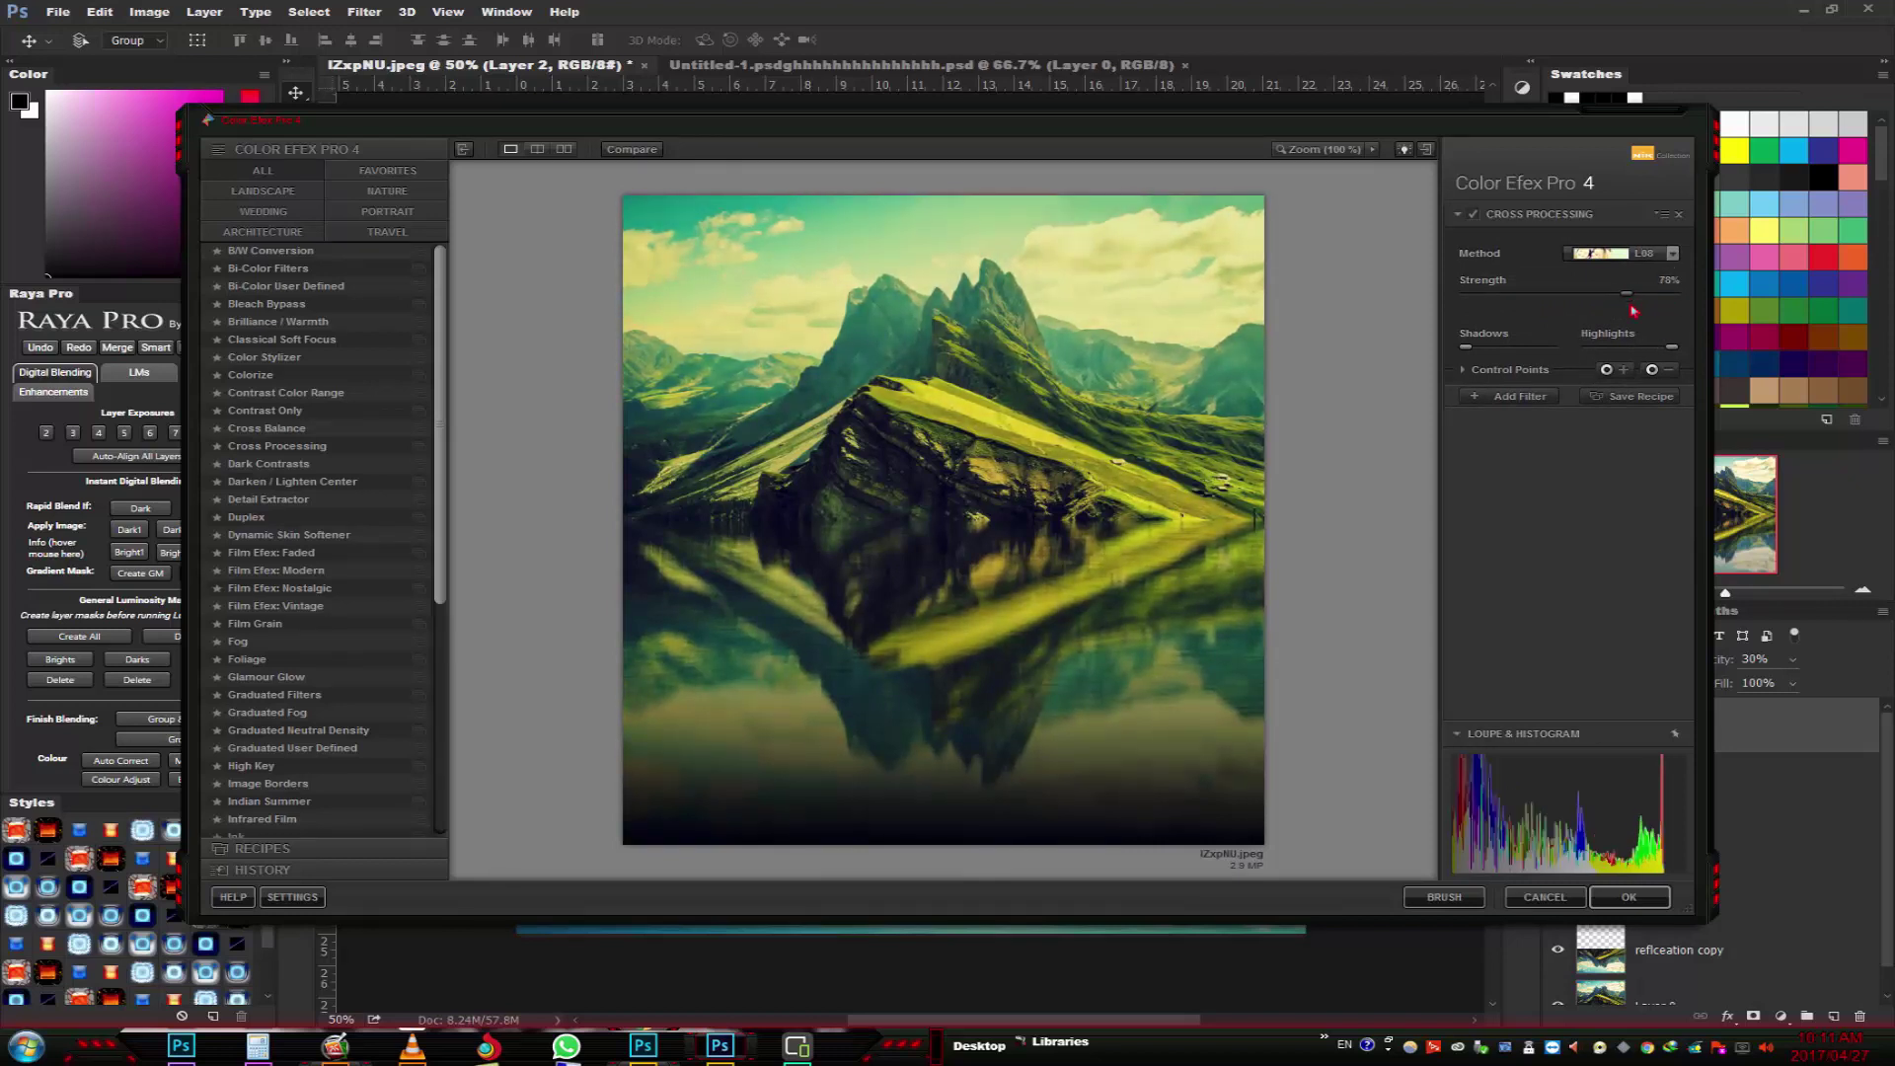
click(1605, 894)
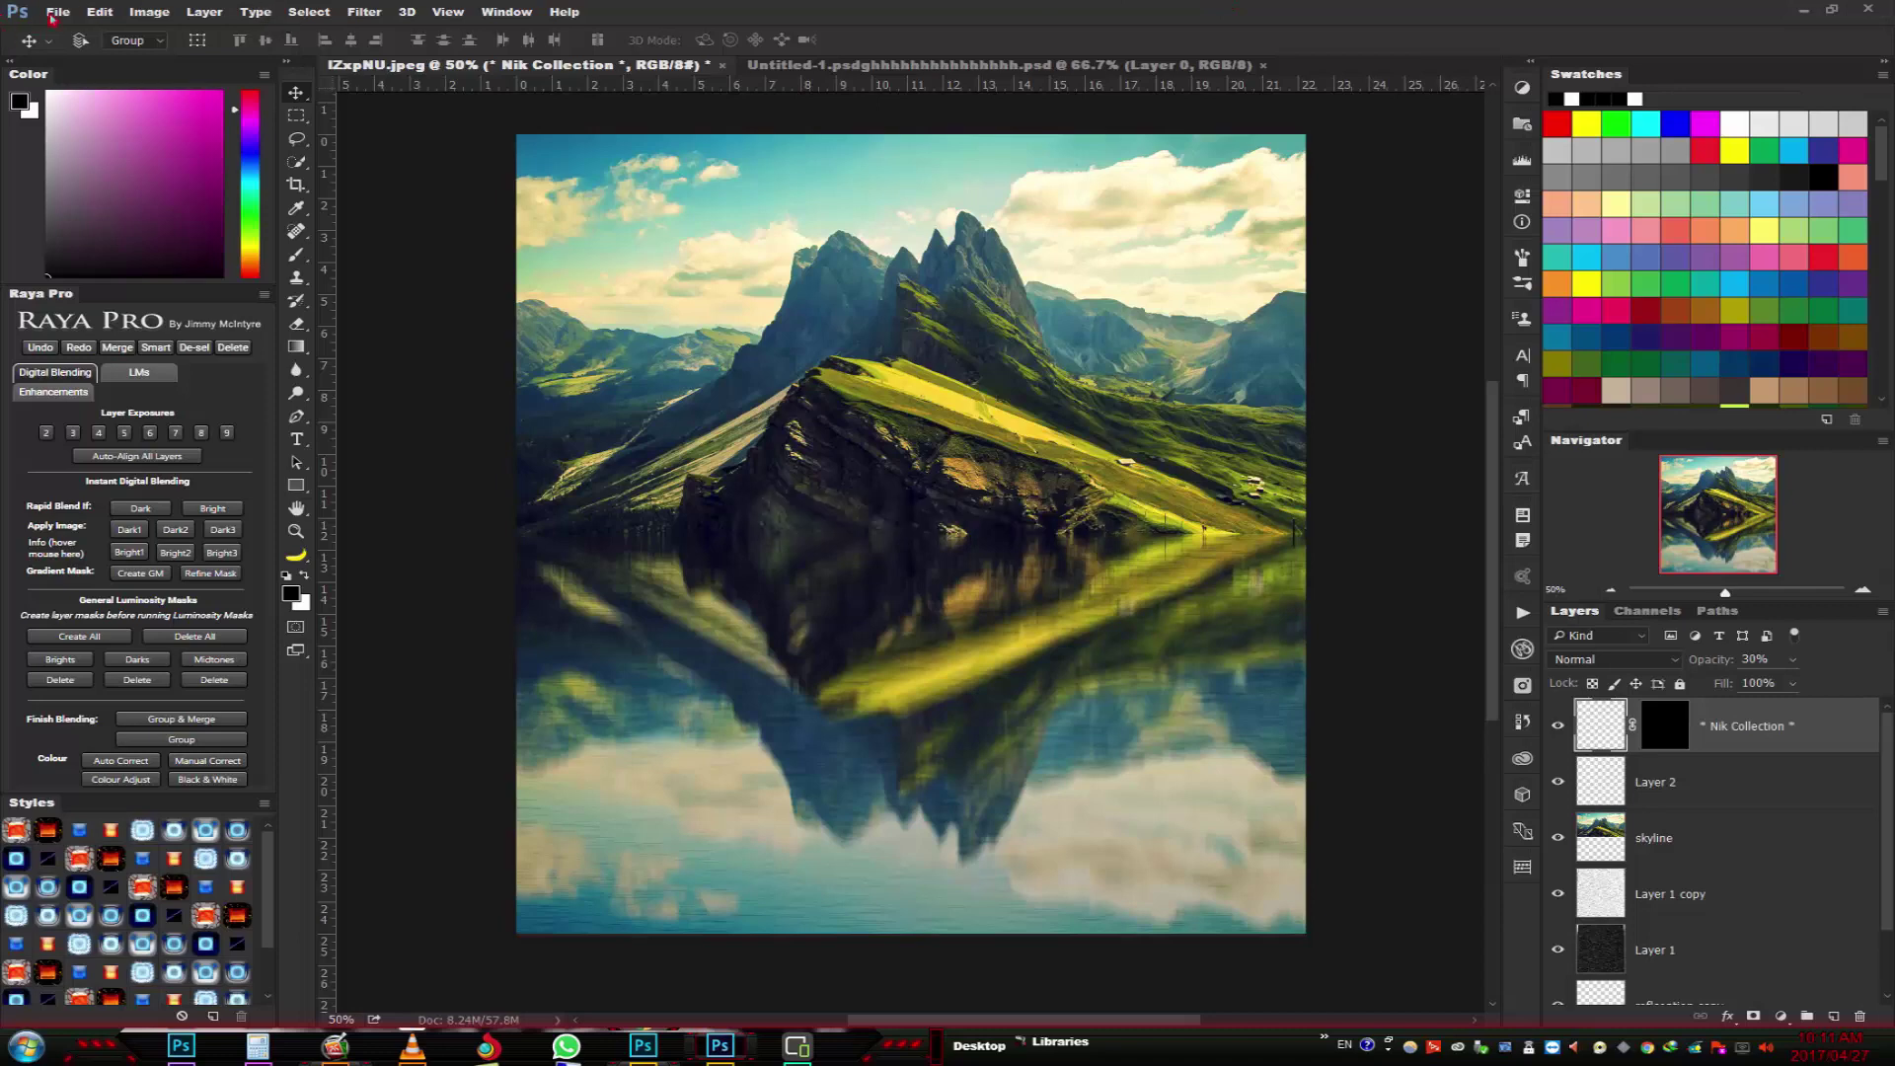
- Save the image as a JPEG named 'girl' at Maximum quality
click(56, 13)
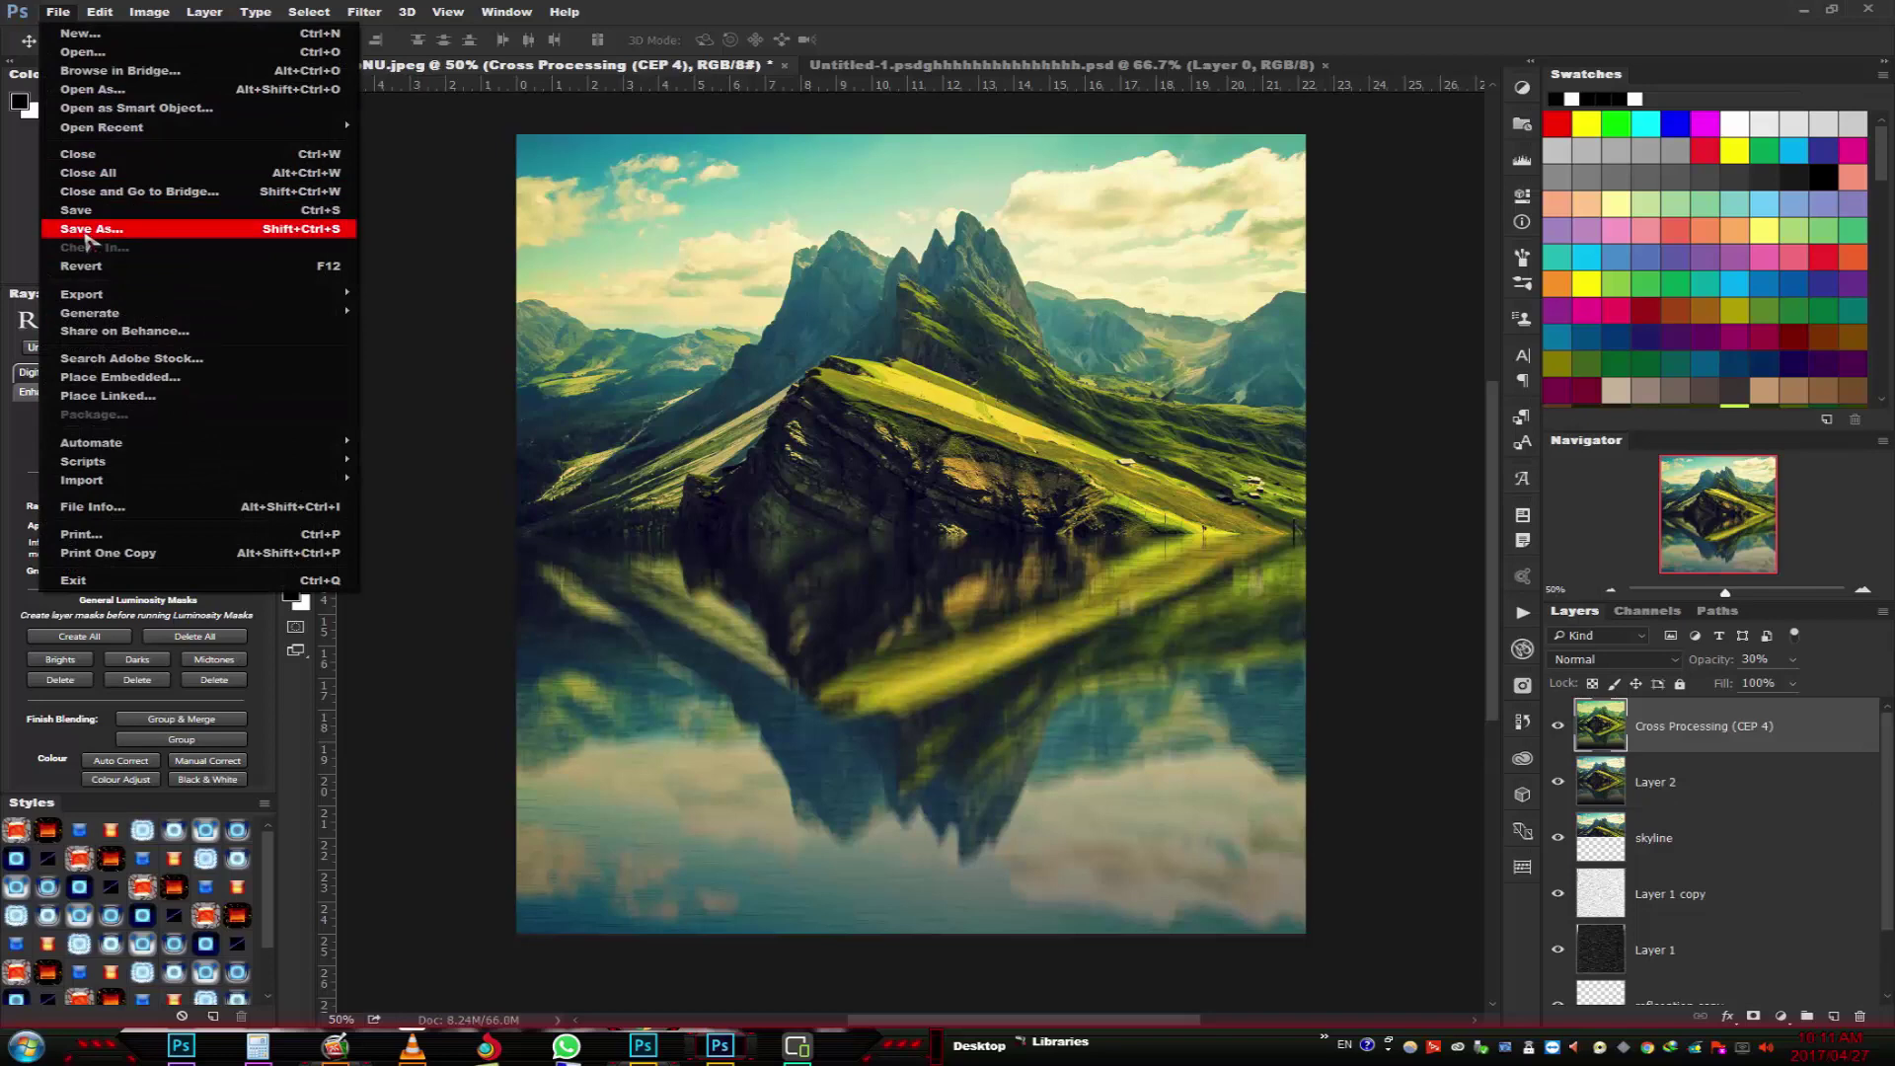
click(86, 234)
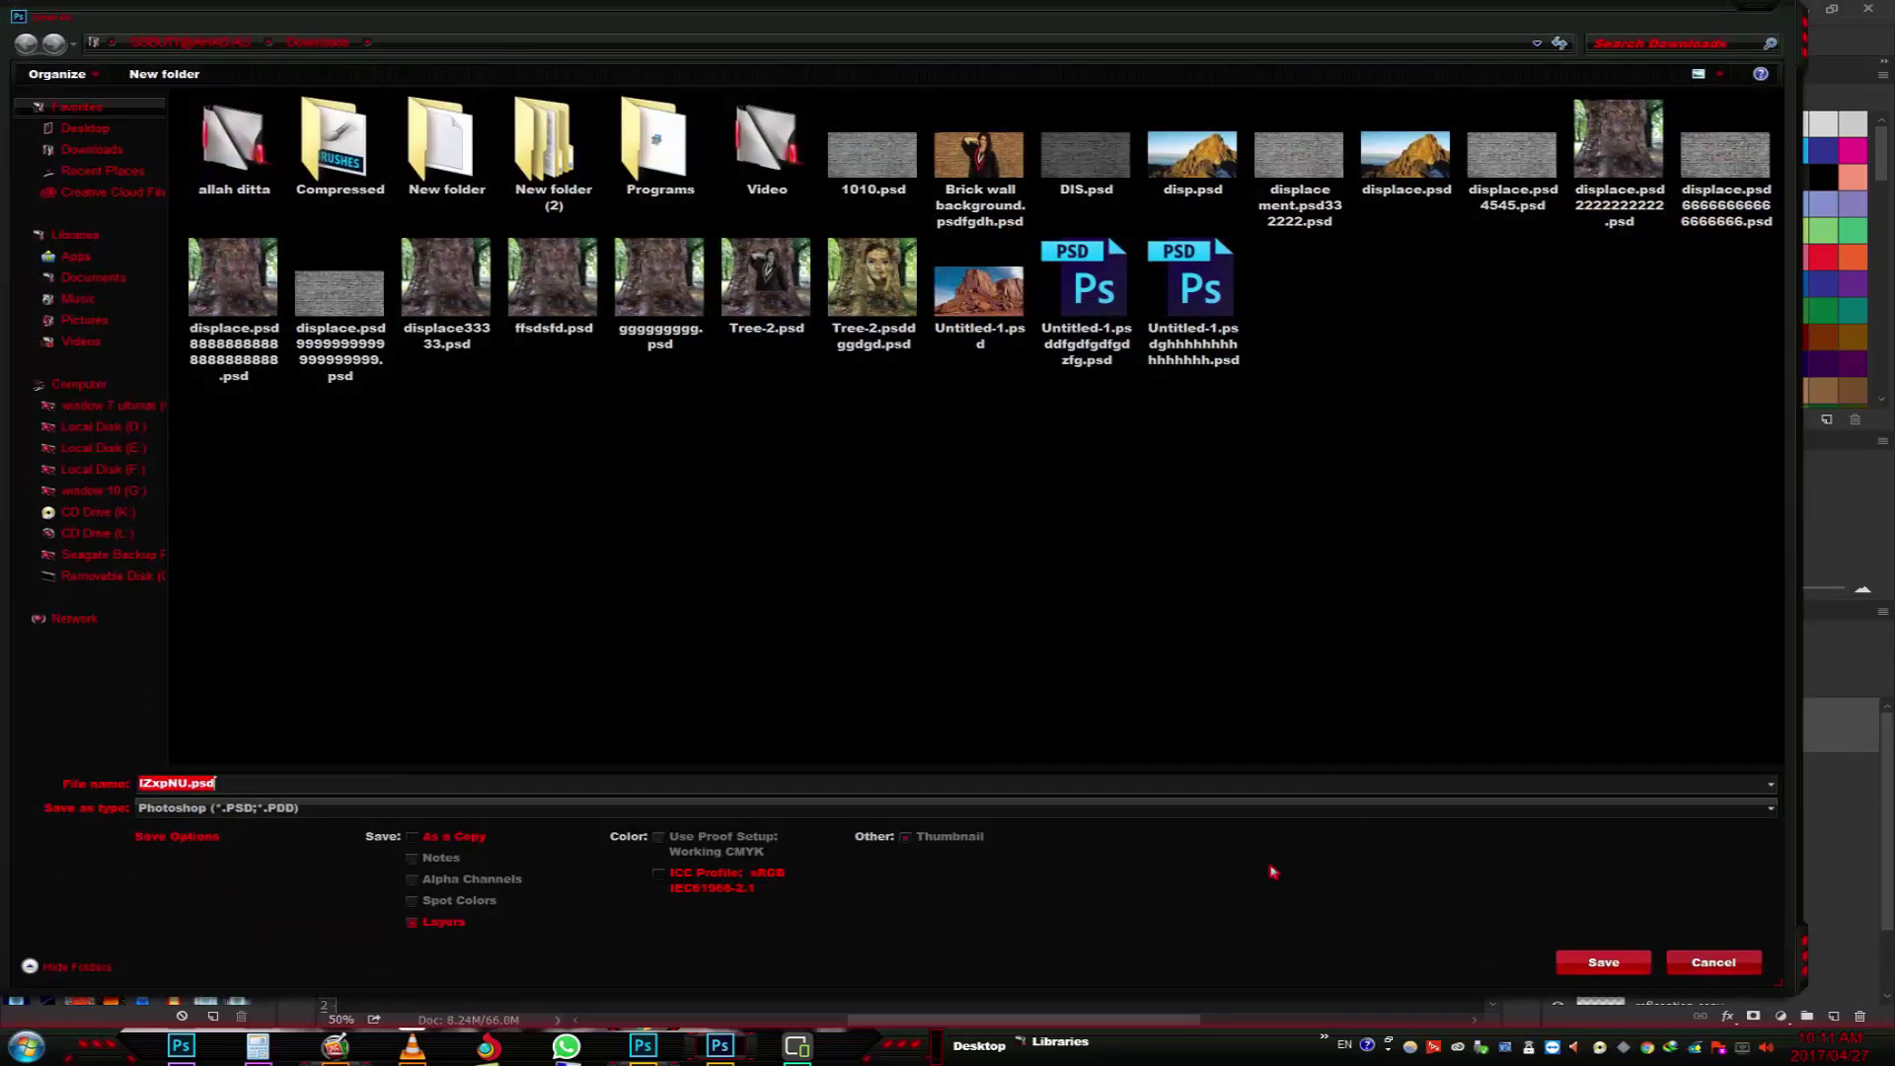
click(1094, 810)
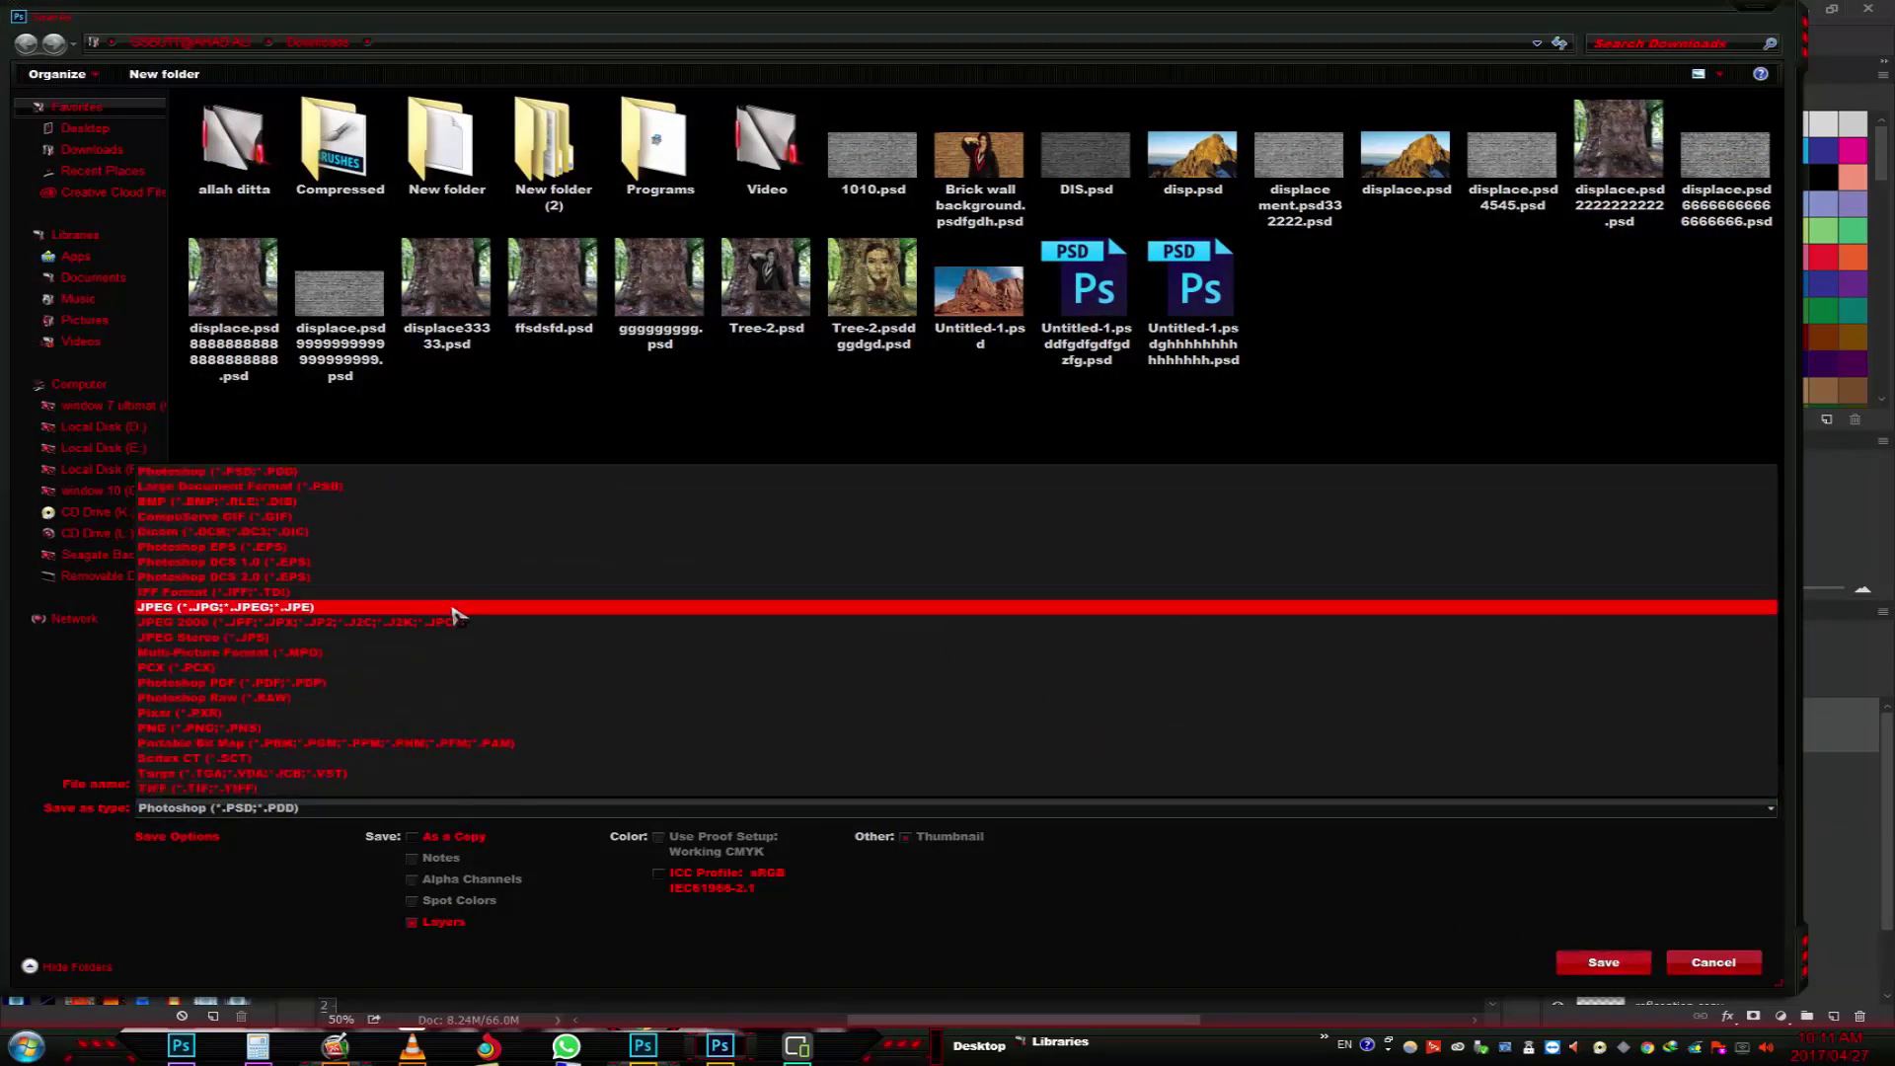
click(450, 608)
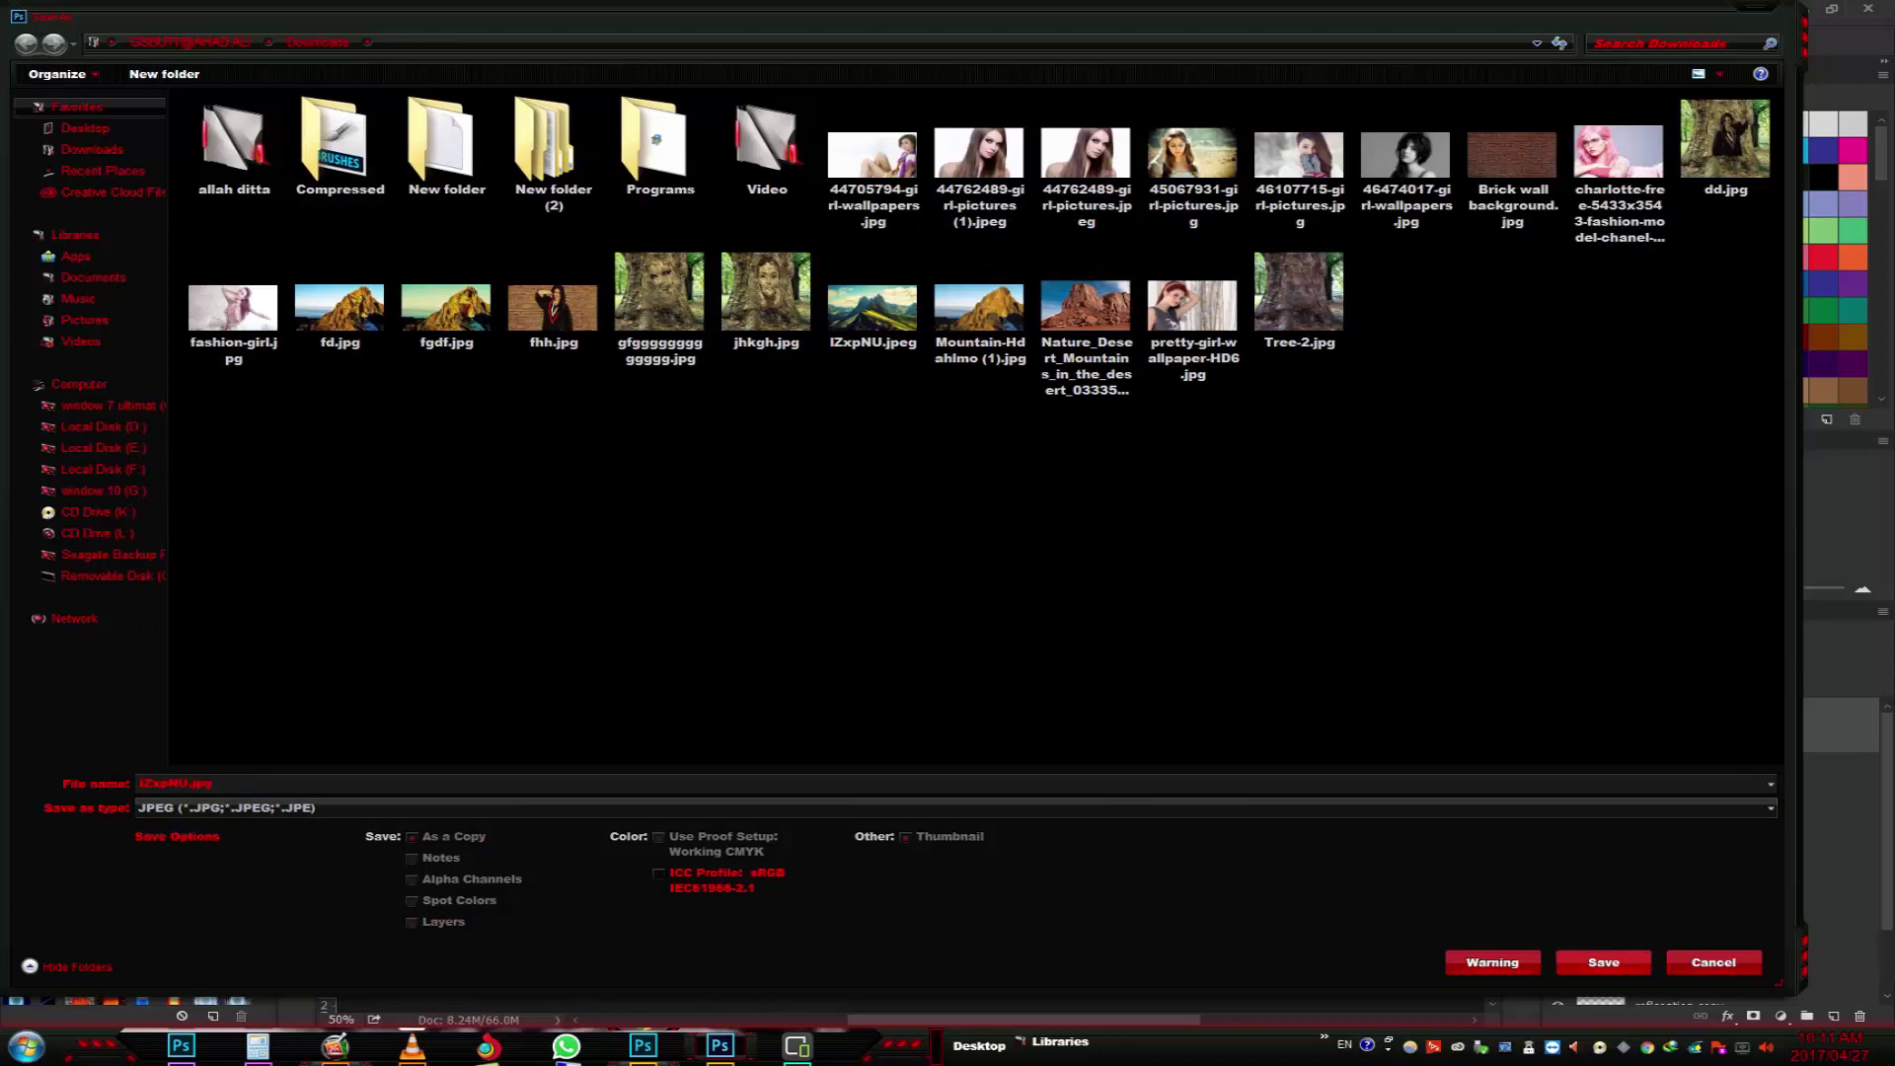
double_click(213, 784)
text(girl)
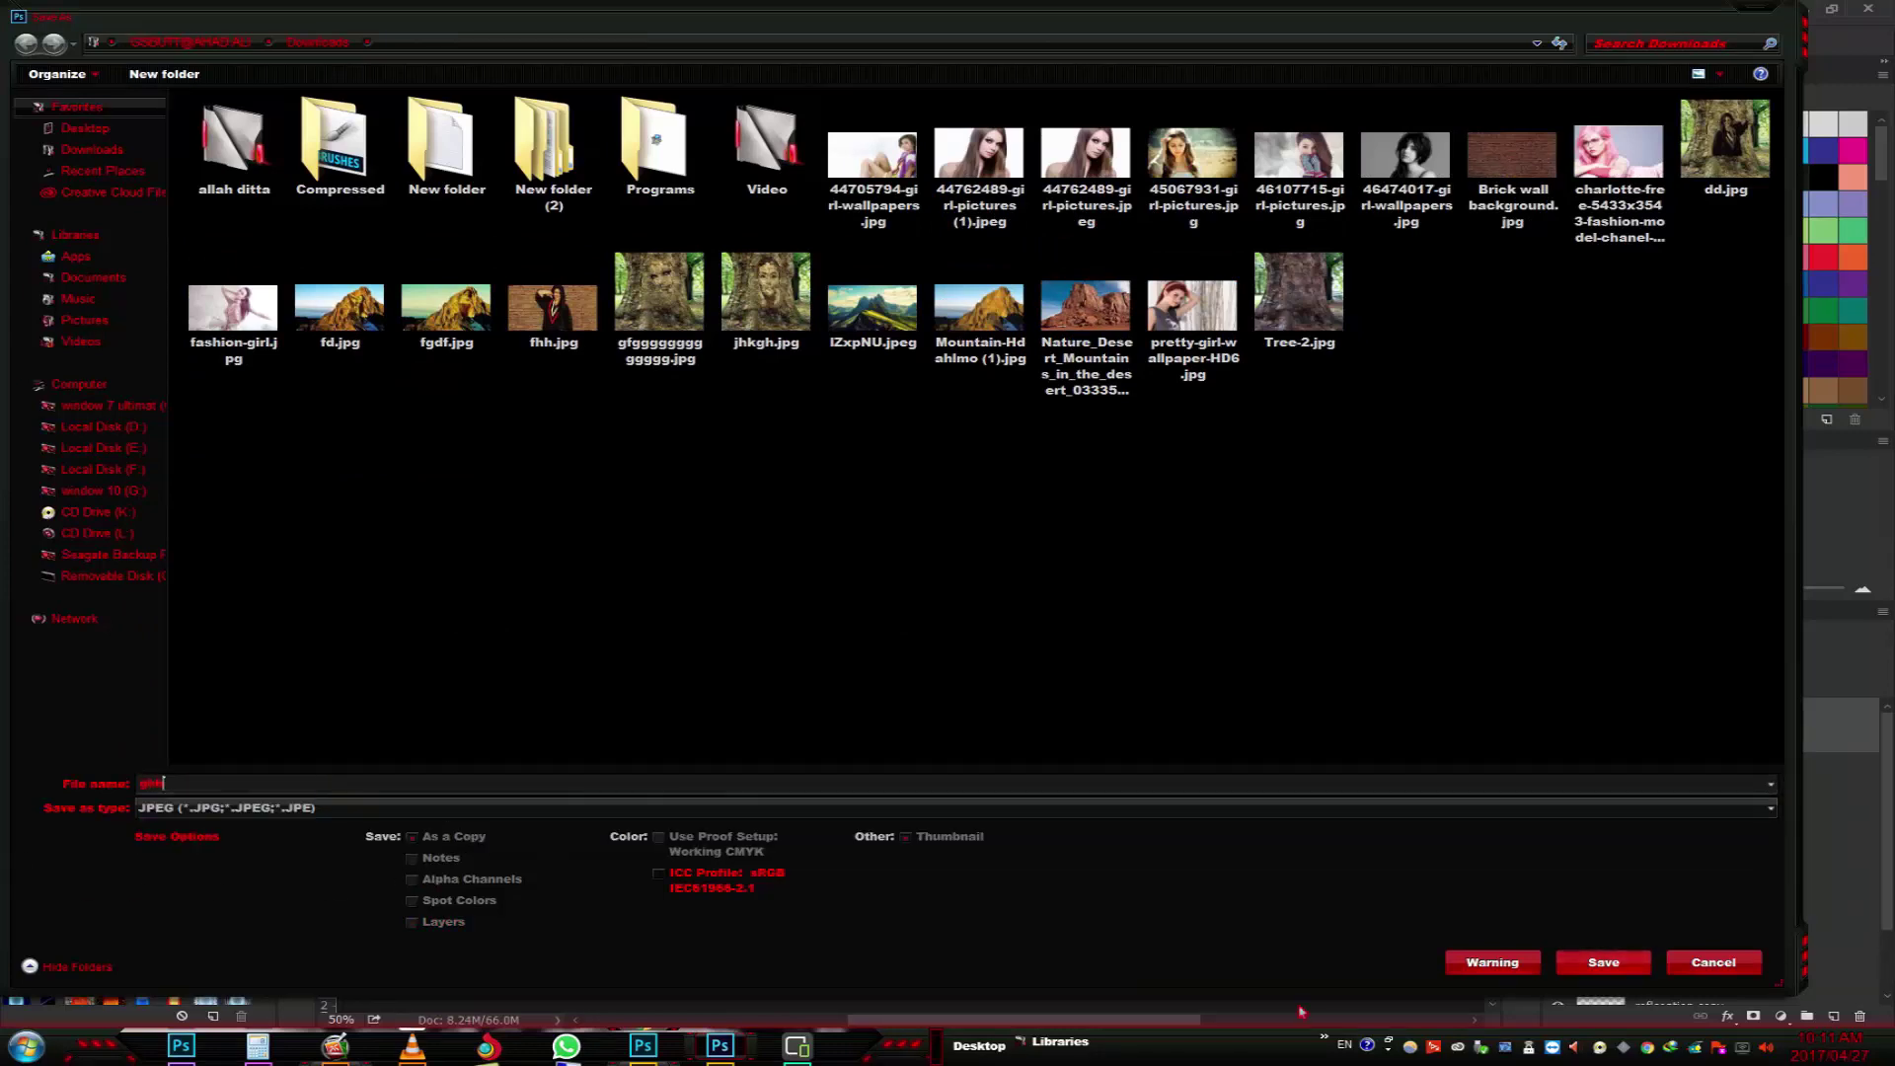
click(1601, 966)
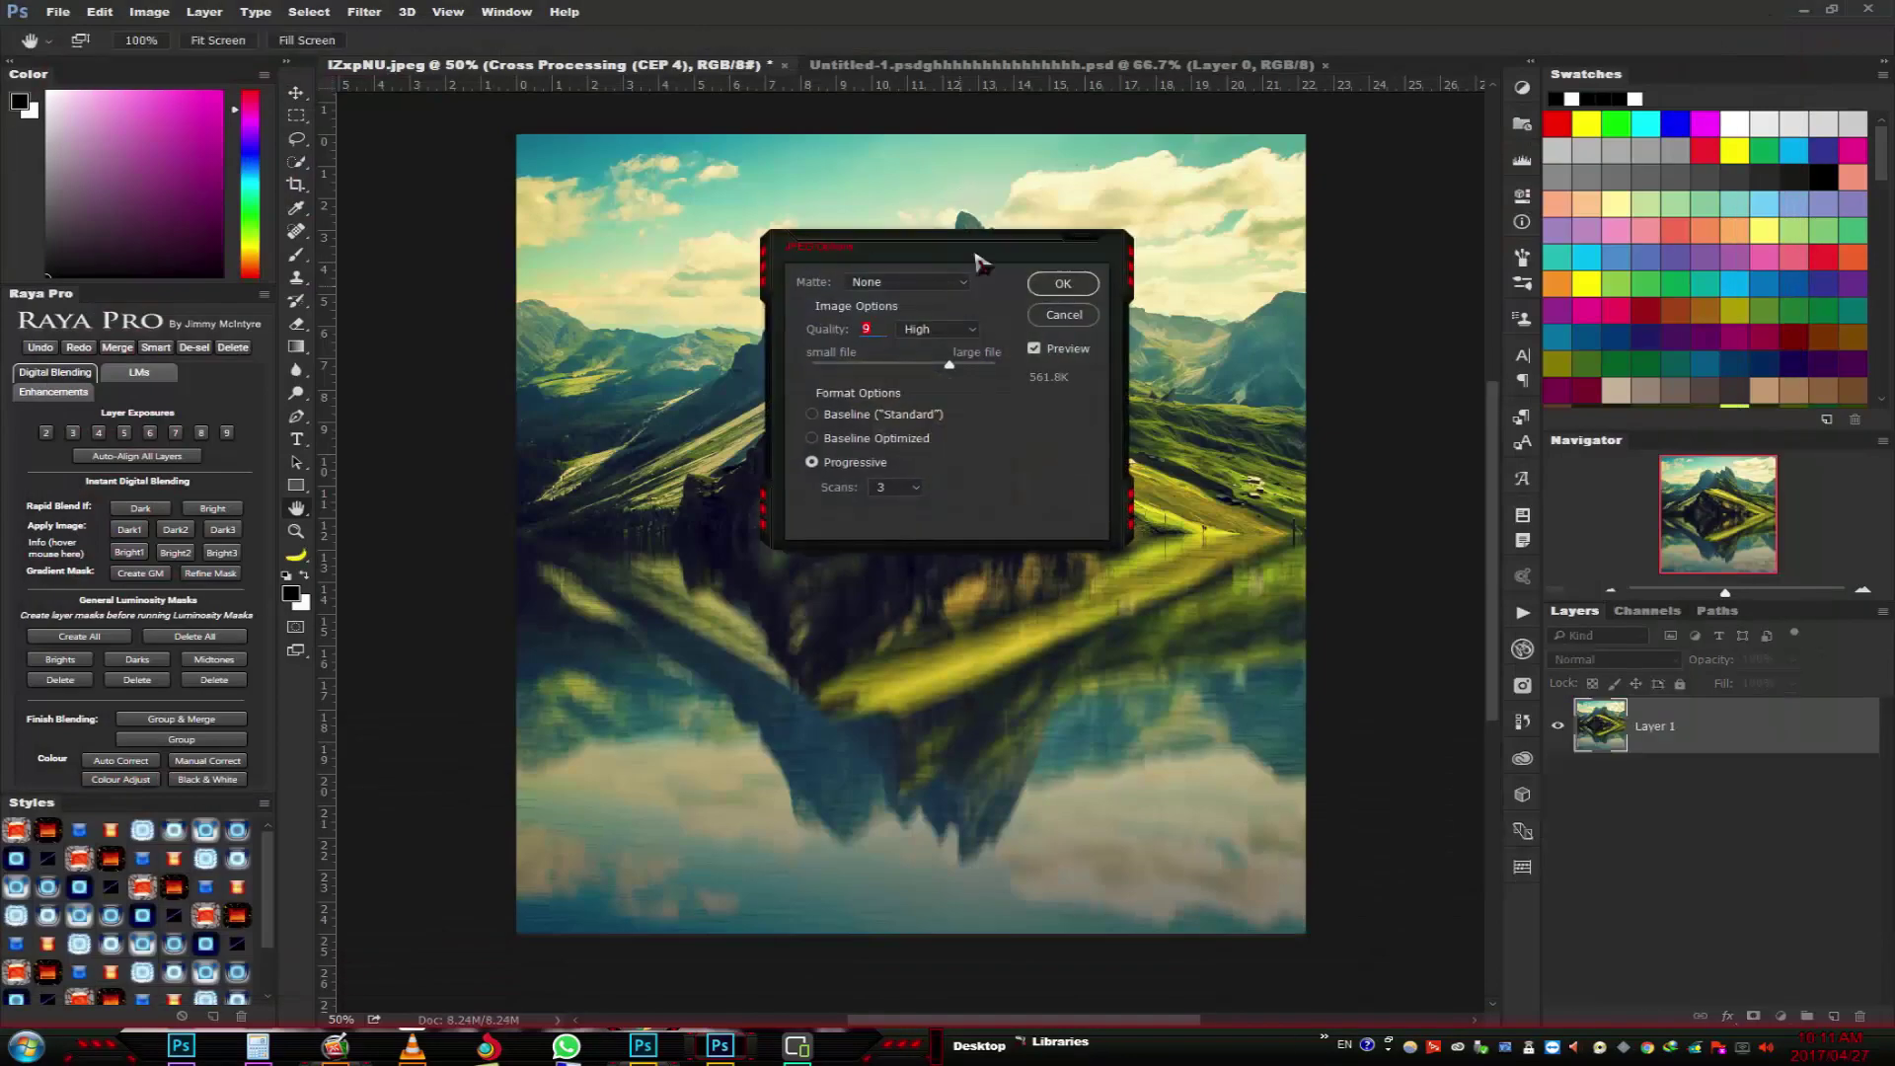
drag(958, 367, 972, 375)
click(1049, 283)
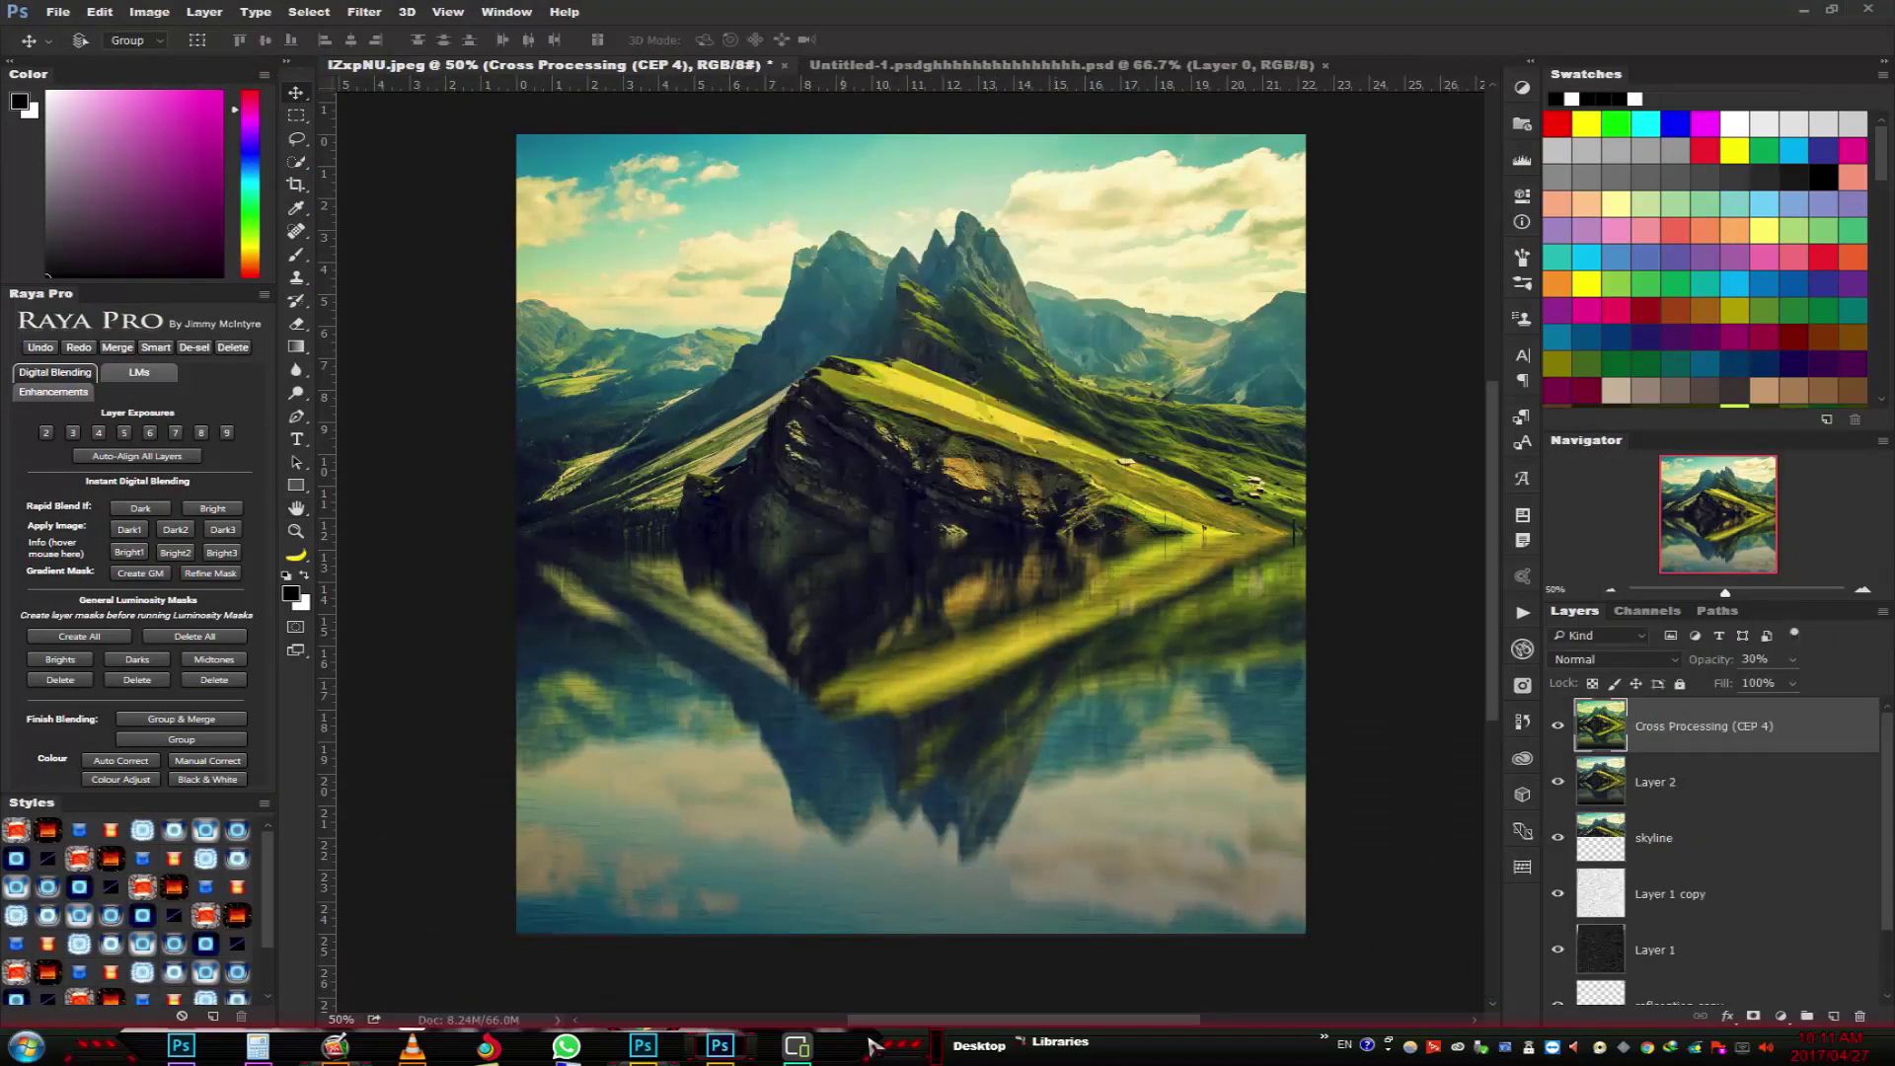